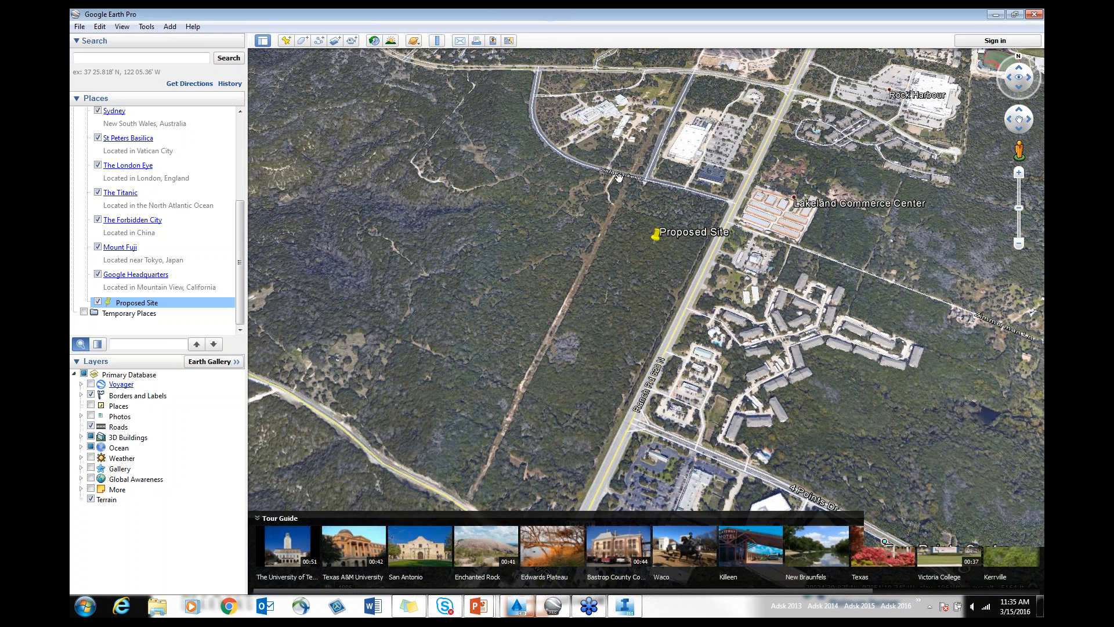
Examine the location of the Proposed Site placemark and the roads and developments surrounding it
left_click(882, 39)
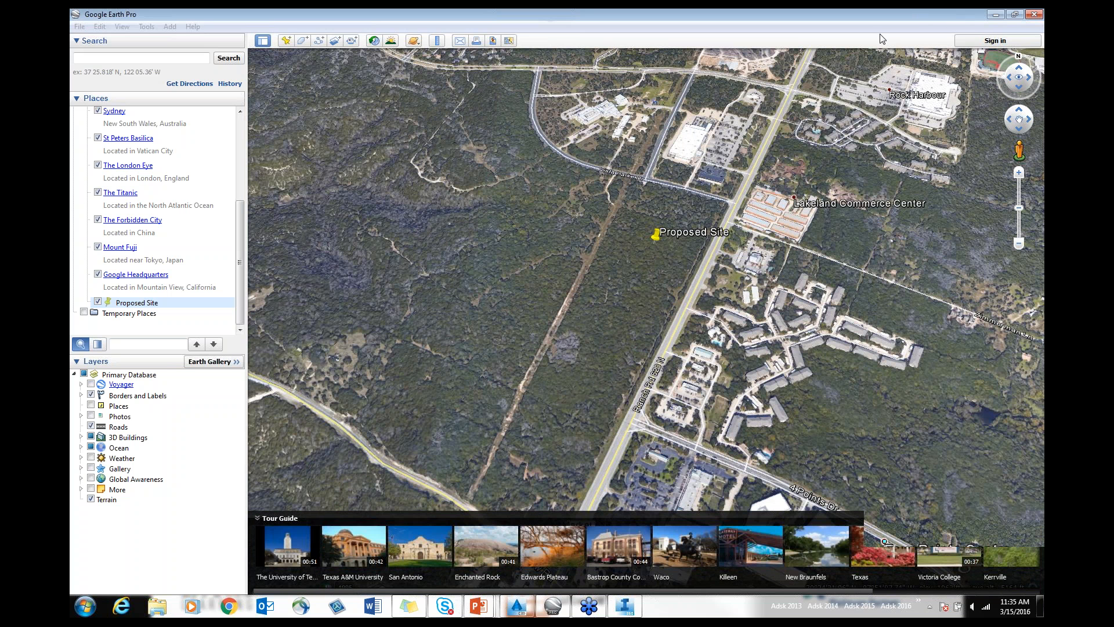
left_click(881, 130)
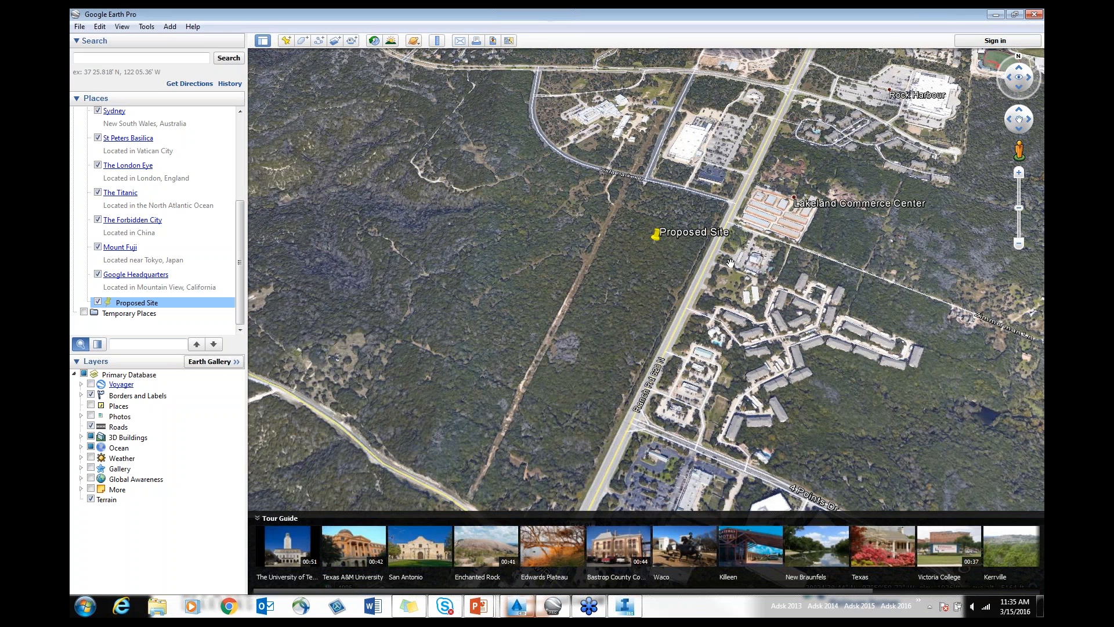
scroll(731, 263, "down", 1)
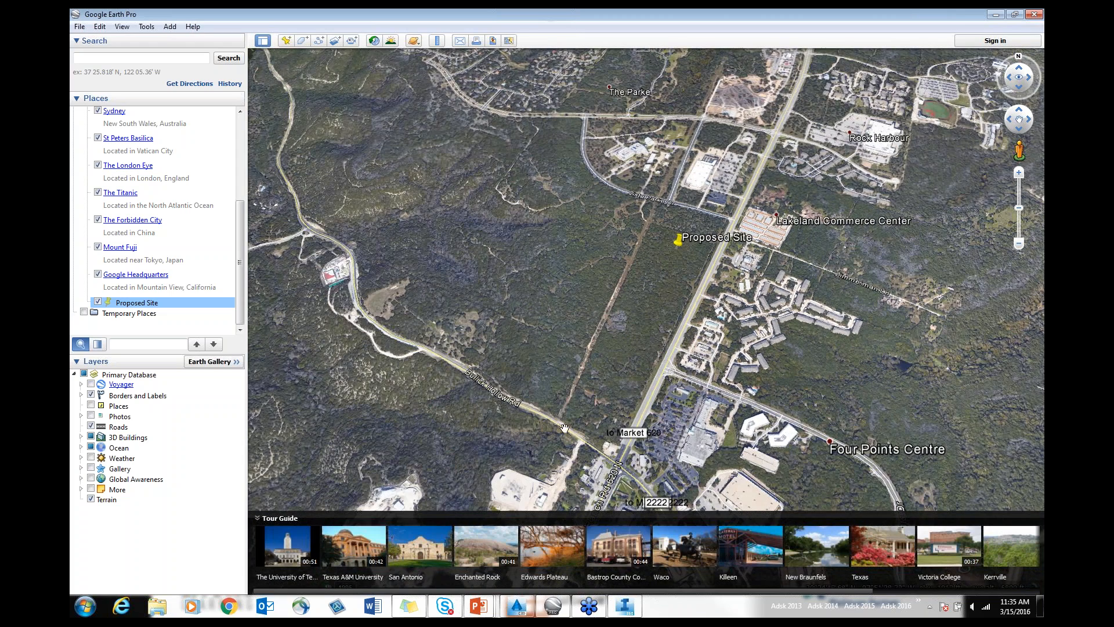
scroll(664, 205, "up", 1)
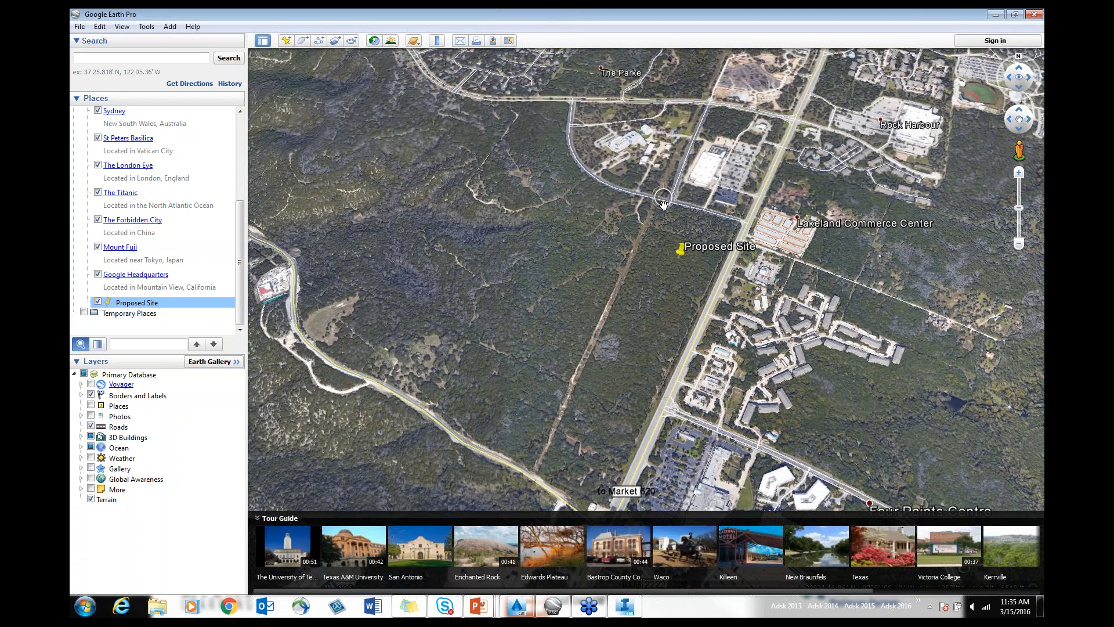
scroll(660, 211, "down", 1)
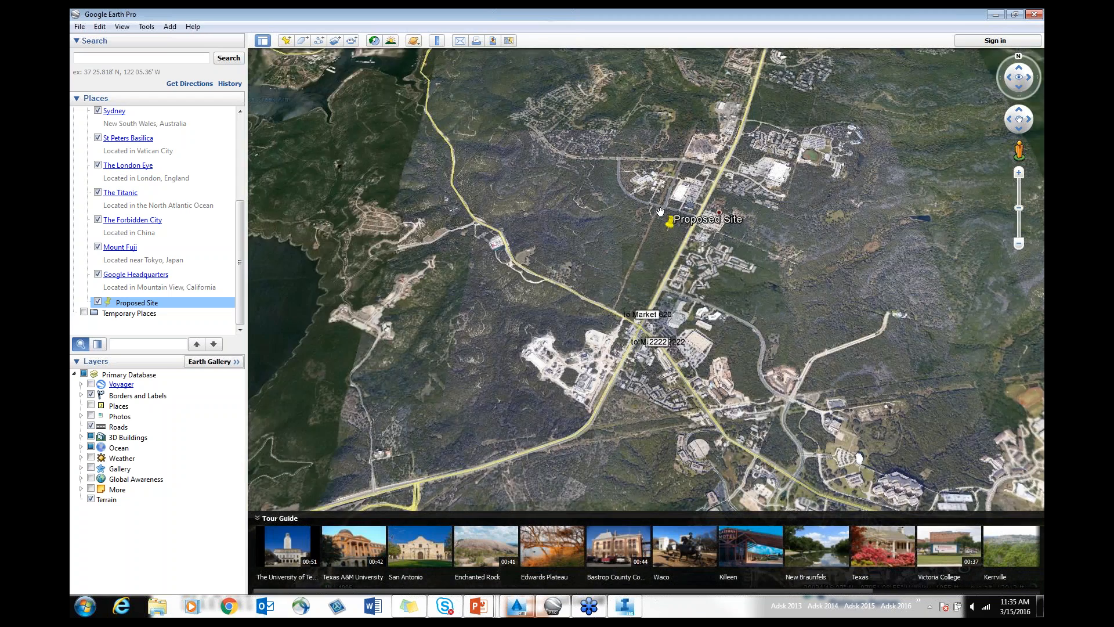
scroll(660, 211, "down", 1)
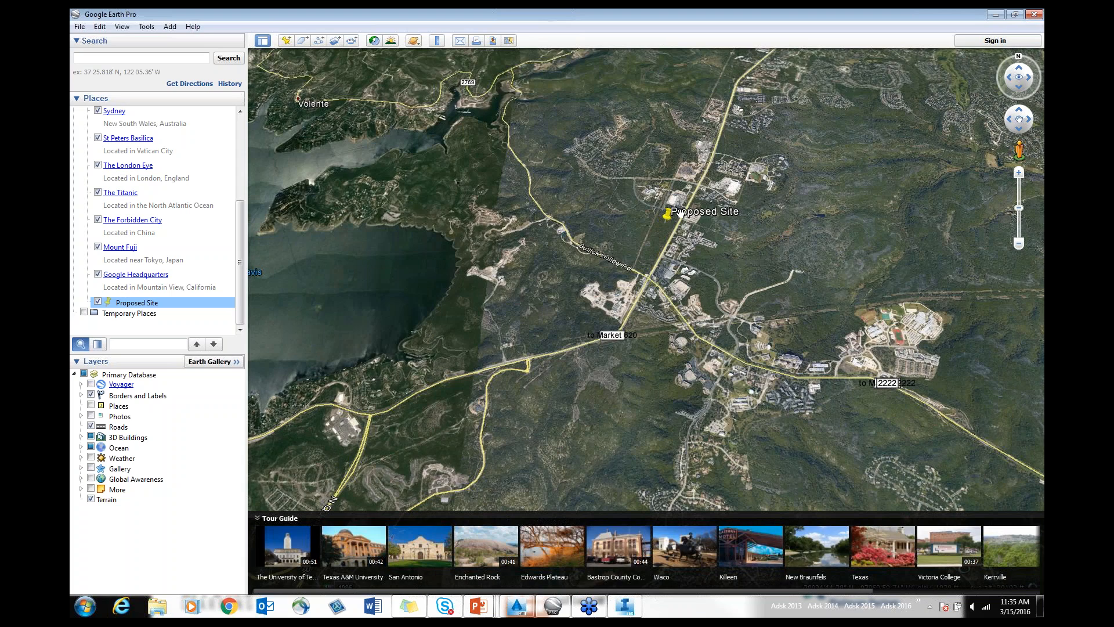
scroll(680, 213, "up", 1)
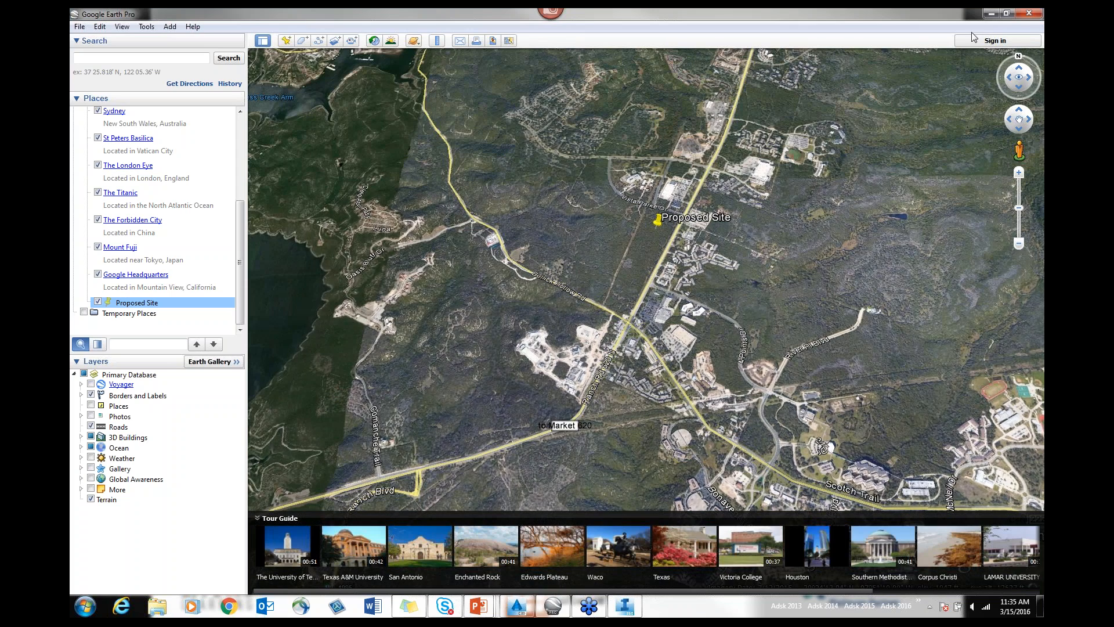
Minimize Google Earth Pro and switch to the BigBoxSite model in InfraWorks 360 to view the wooded site beside the main road
left_click(991, 14)
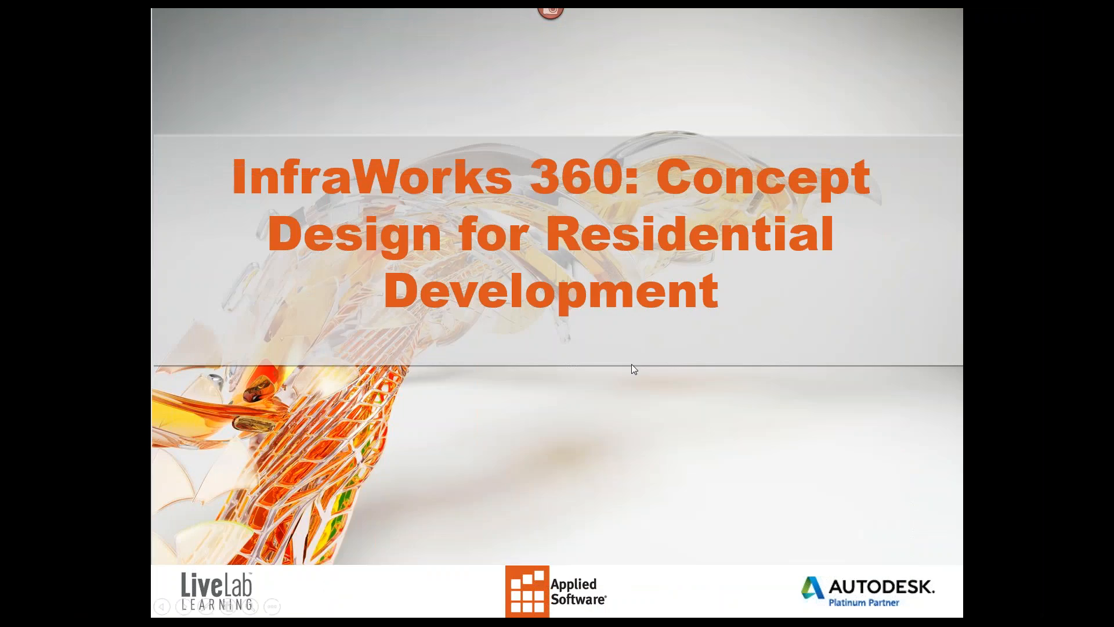
key("alt+Tab")
key("alt+Tab")
key("alt+Tab")
key("alt+Tab")
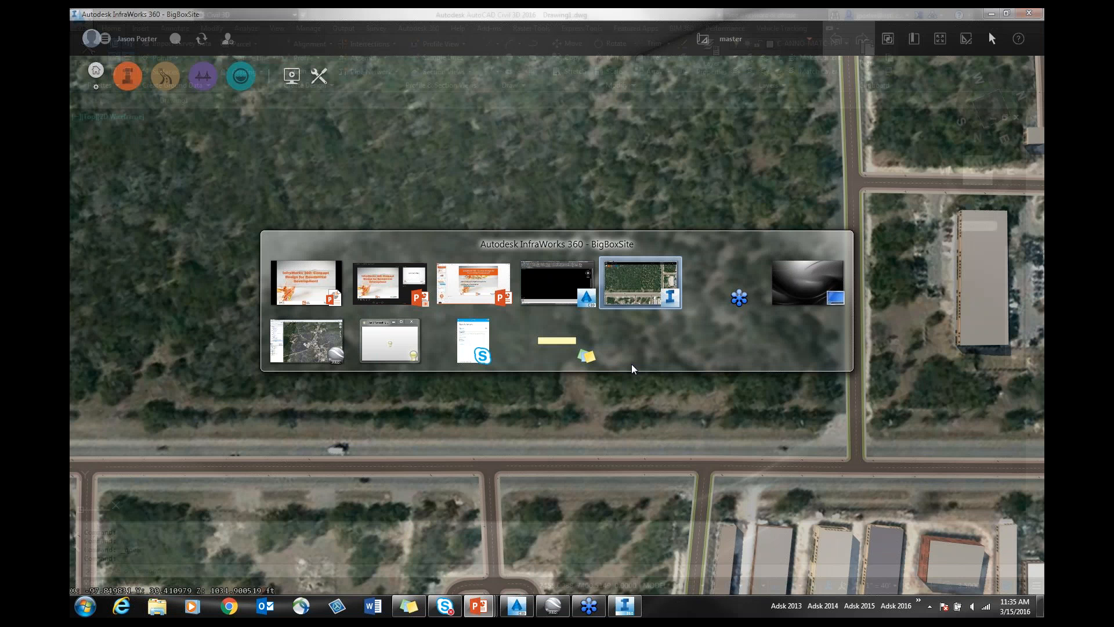
scroll(632, 350, "down", 1)
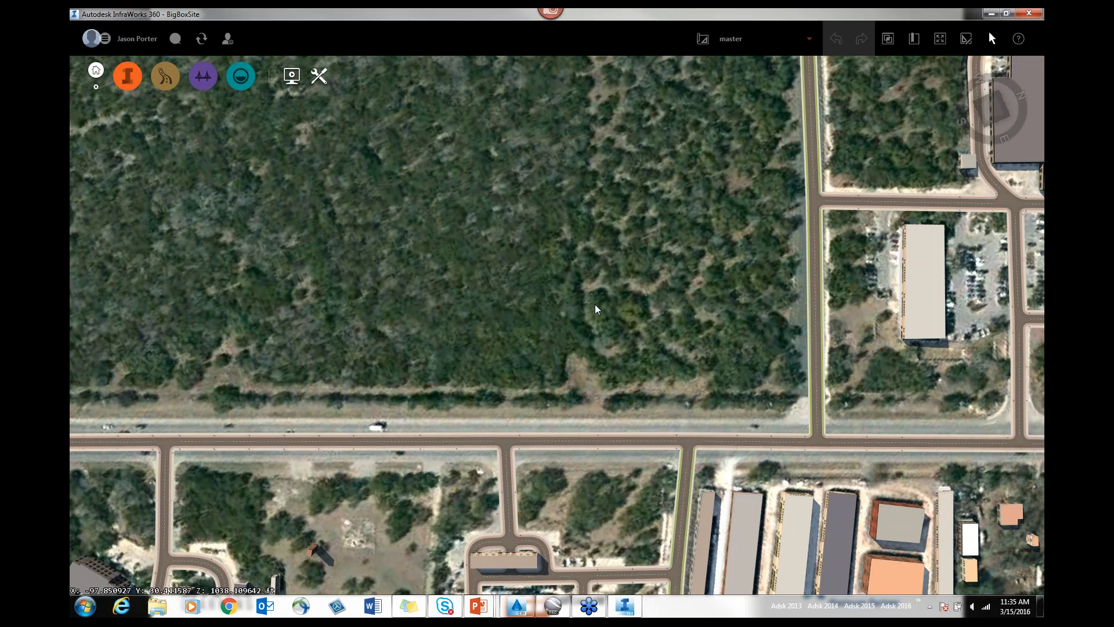
scroll(595, 306, "down", 1)
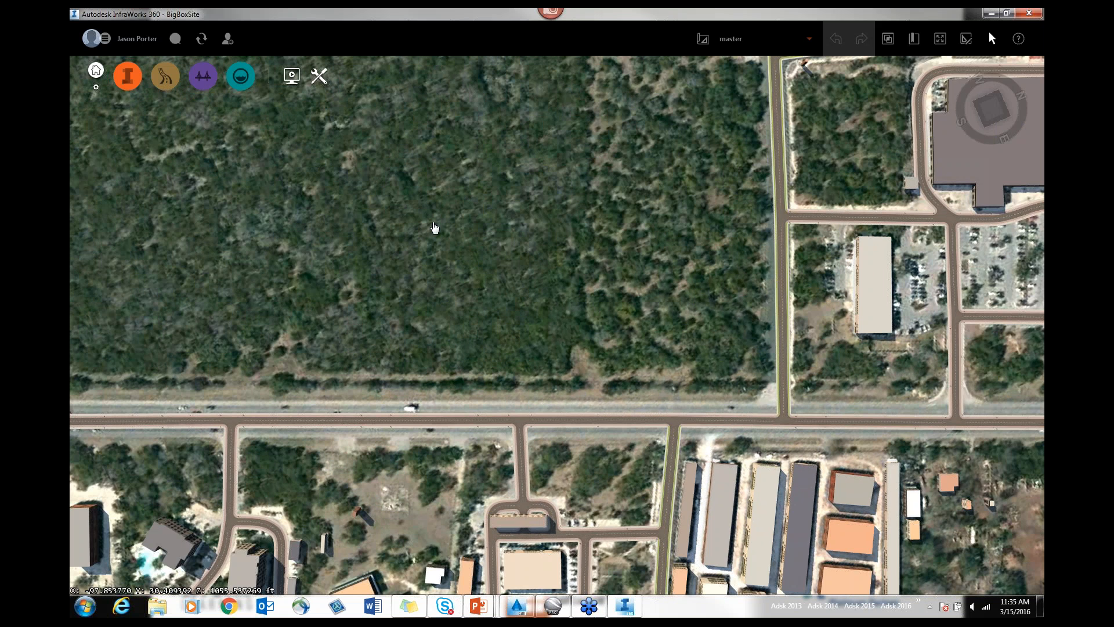
Open Model Builder from the models home and locate central Texas between Austin and San Antonio on its map
left_click(96, 70)
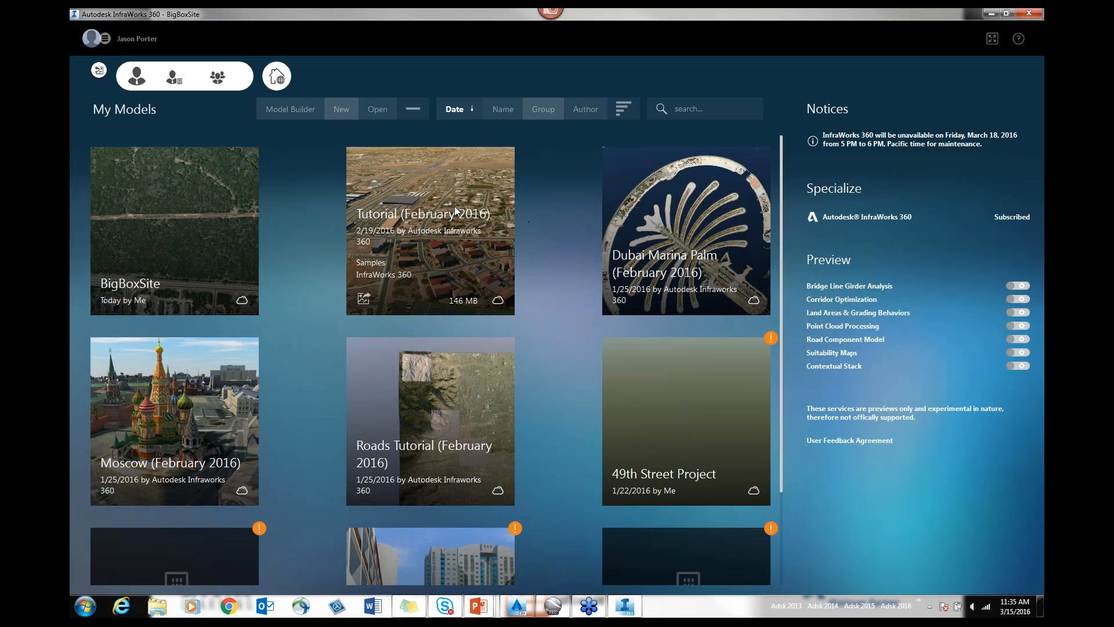
left_click(287, 110)
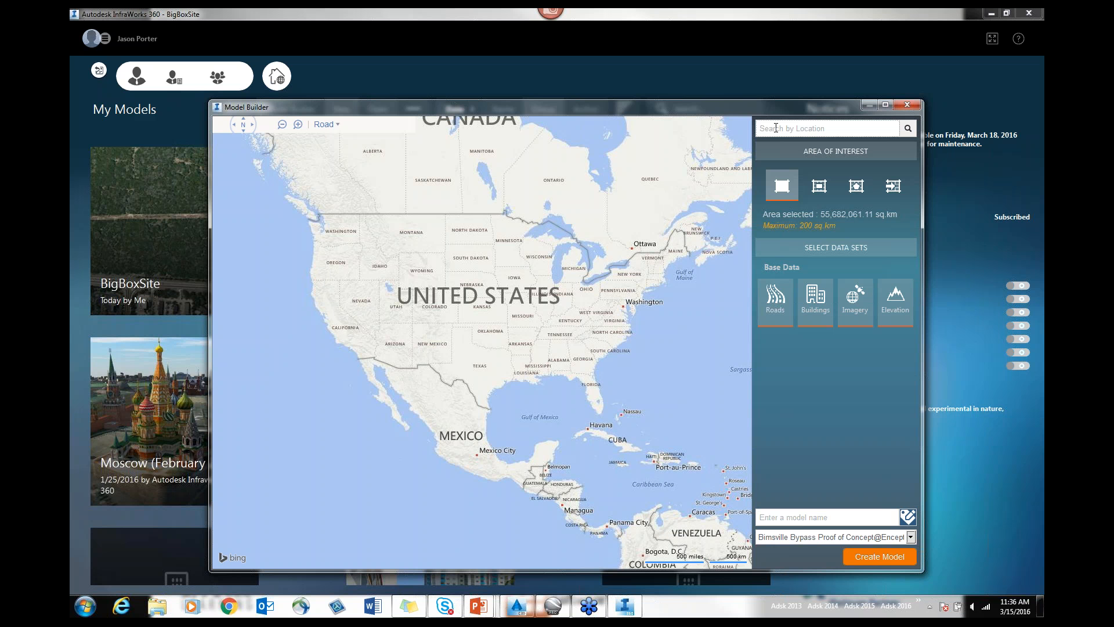
scroll(469, 381, "up", 5)
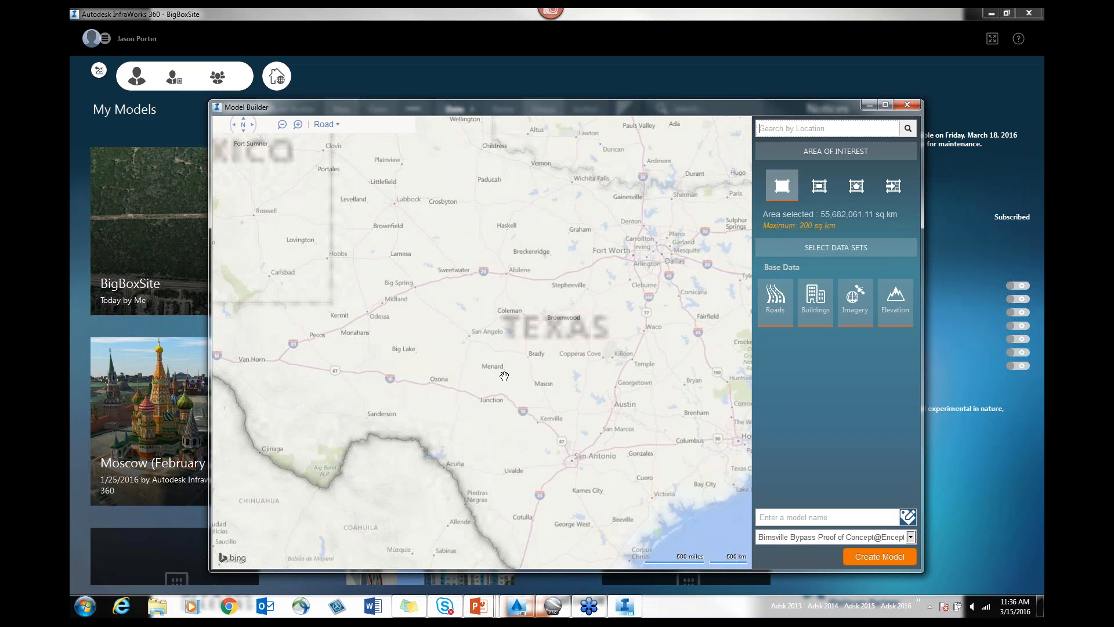
scroll(580, 418, "up", 3)
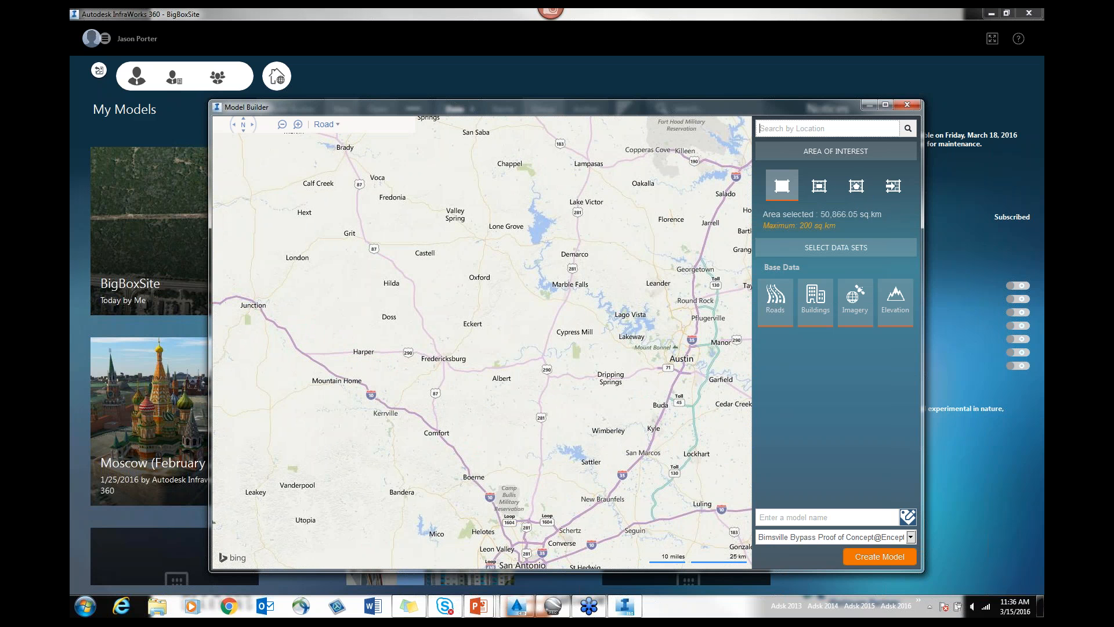
Switch to the PowerPoint slide show and go through the slides on preparing, being notified of and opening a Model Builder model
key("alt+Tab")
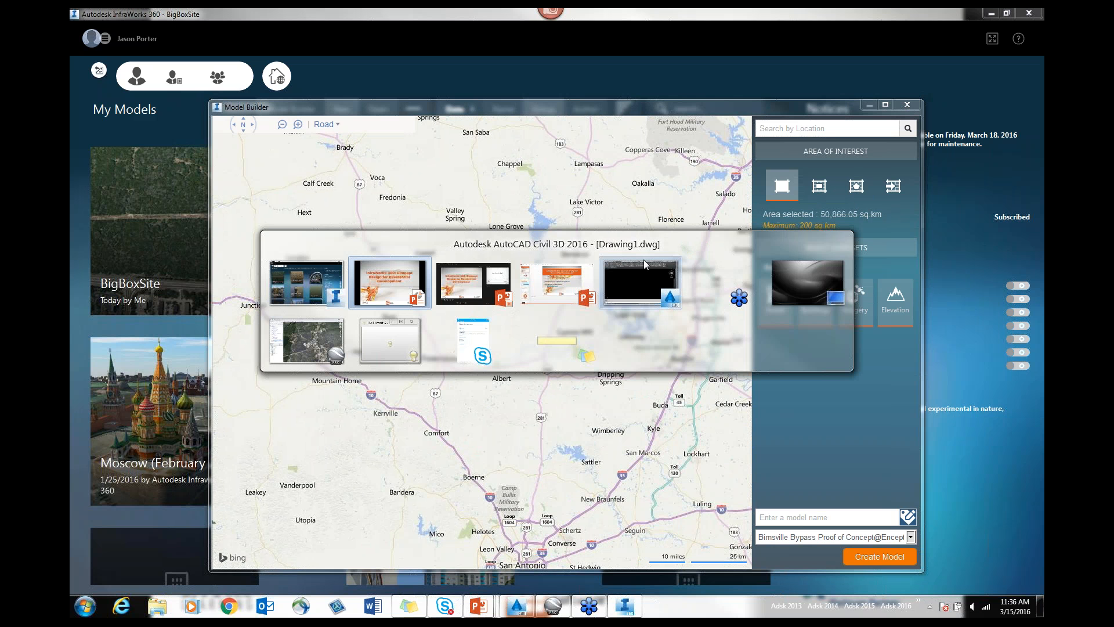
key("Tab")
key("Tab")
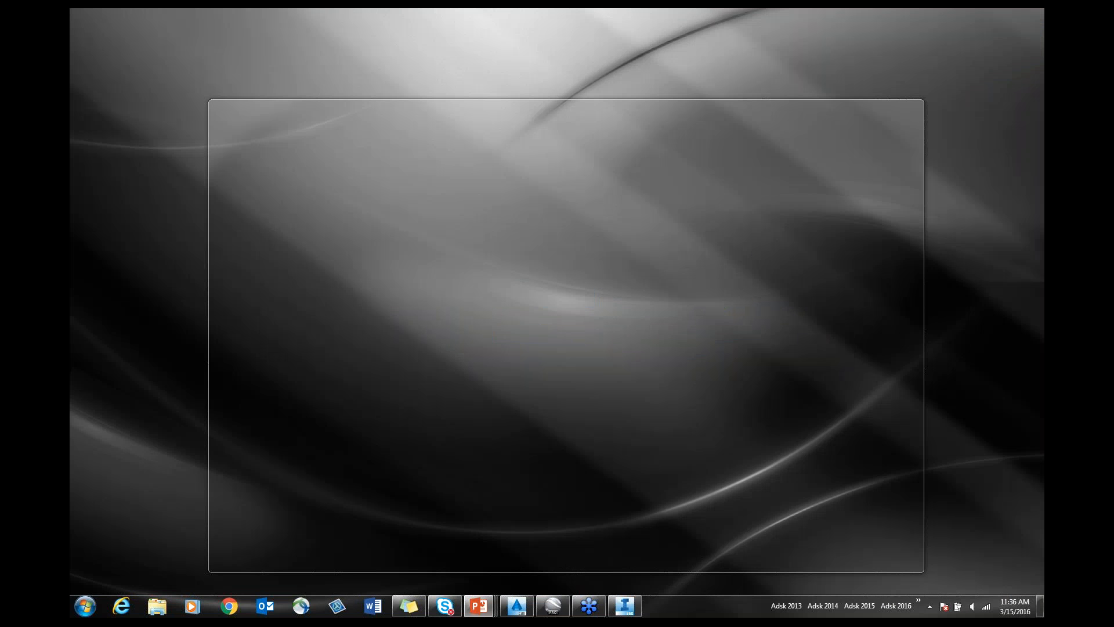
key("alt+Tab")
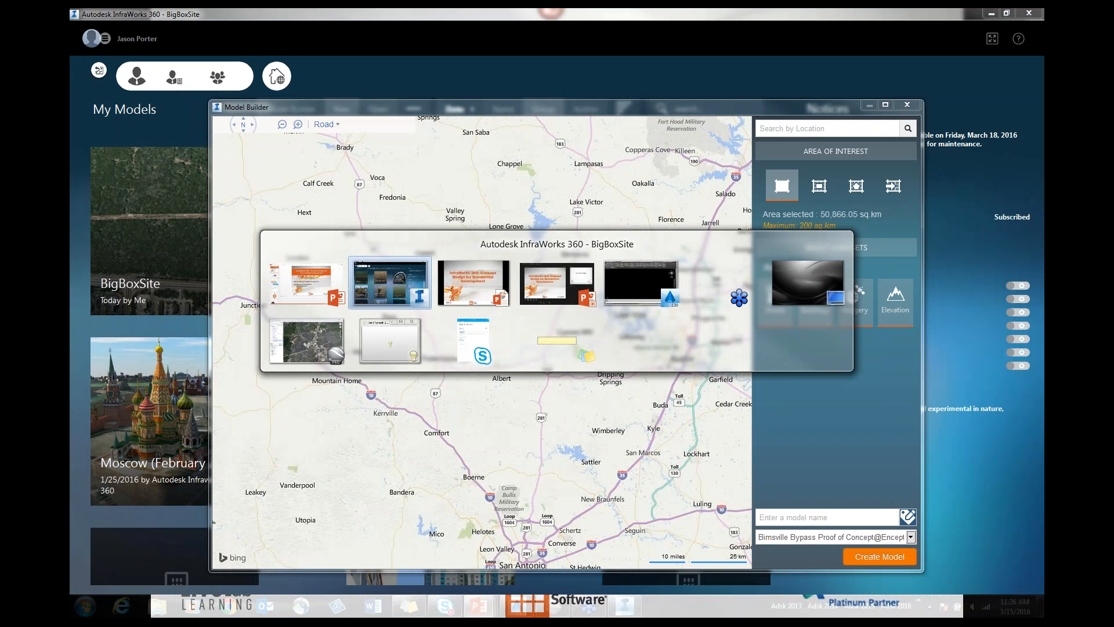
key("Tab")
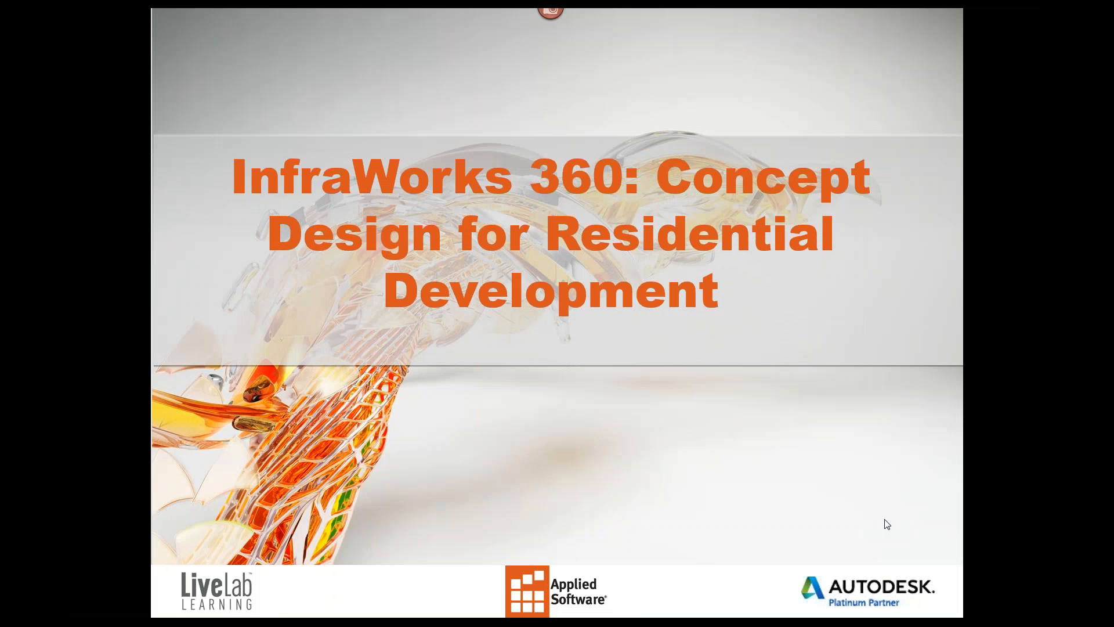
left_click(851, 505)
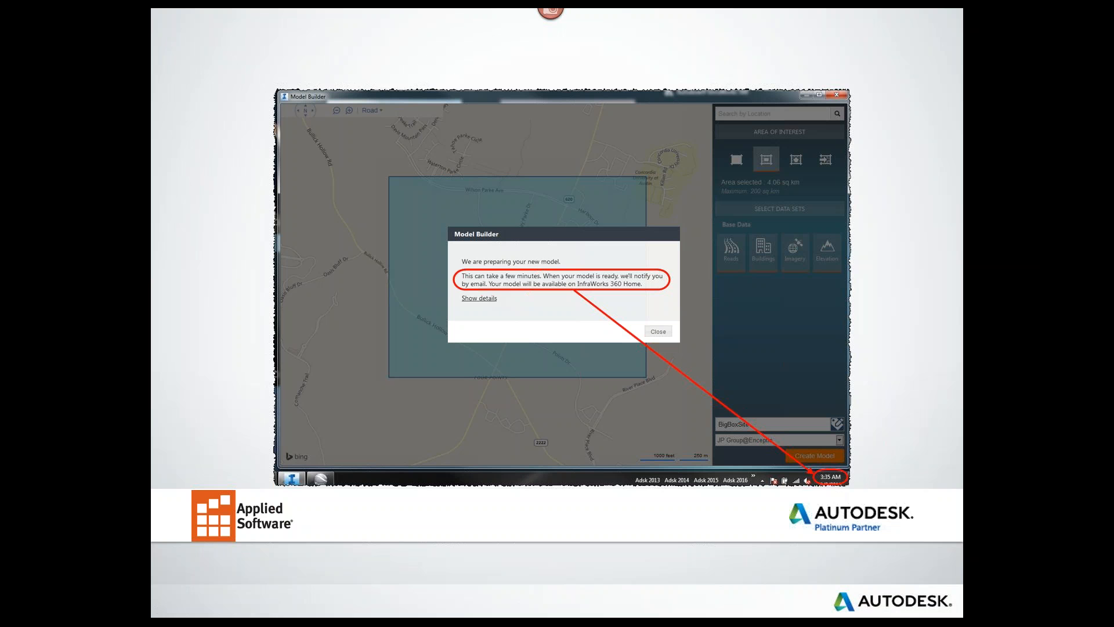
key("Right")
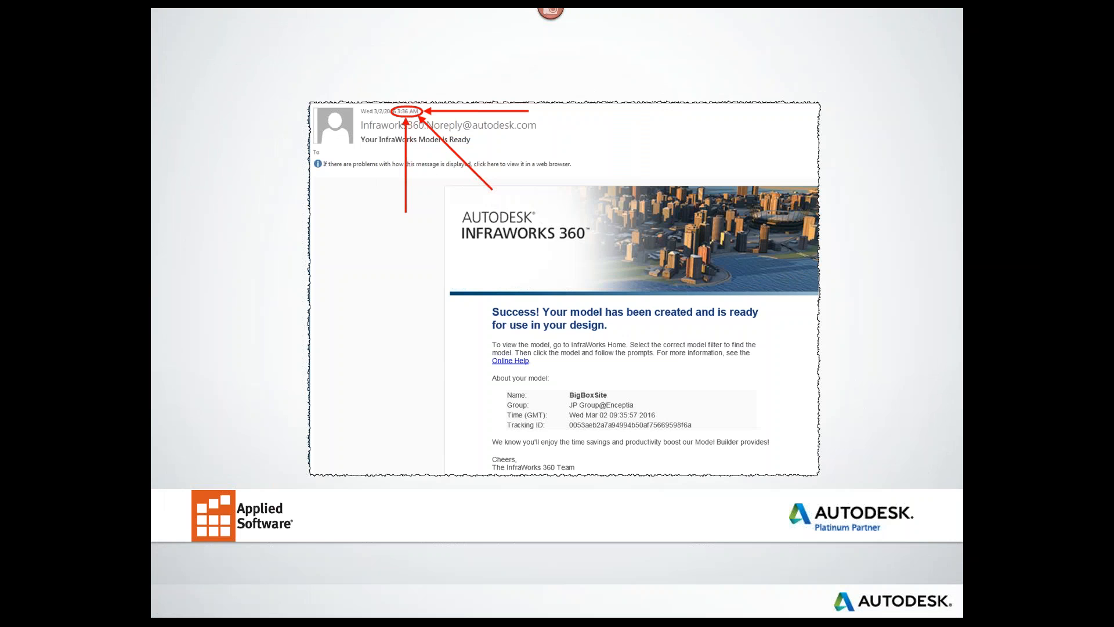
key("Right")
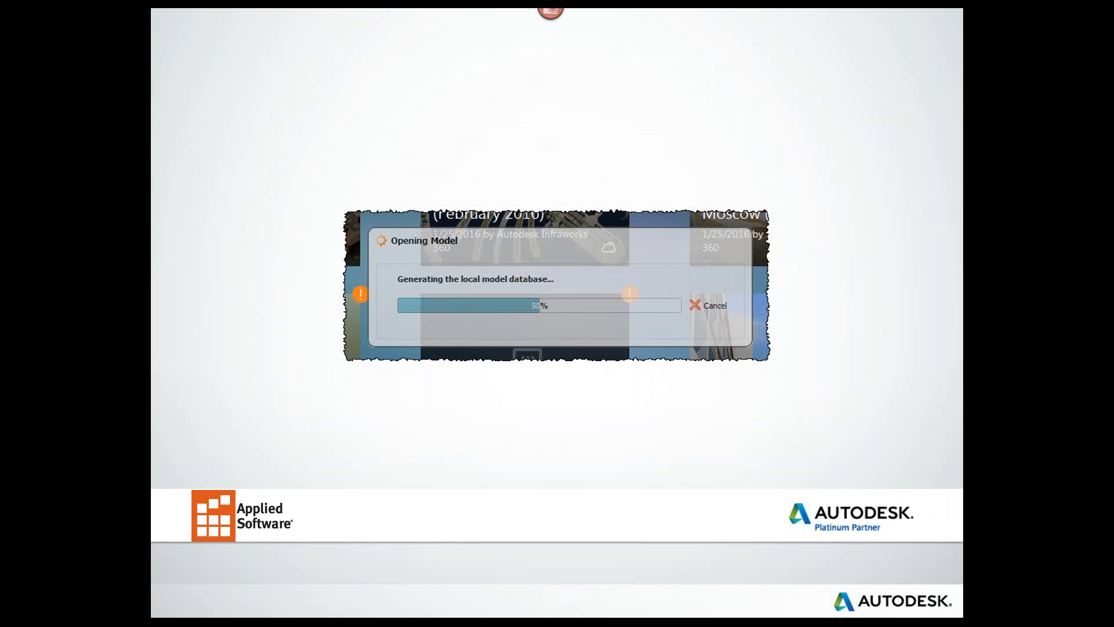
Return to InfraWorks 360, dismiss Model Builder without creating a model and reopen the BigBoxSite model
key("alt+Tab")
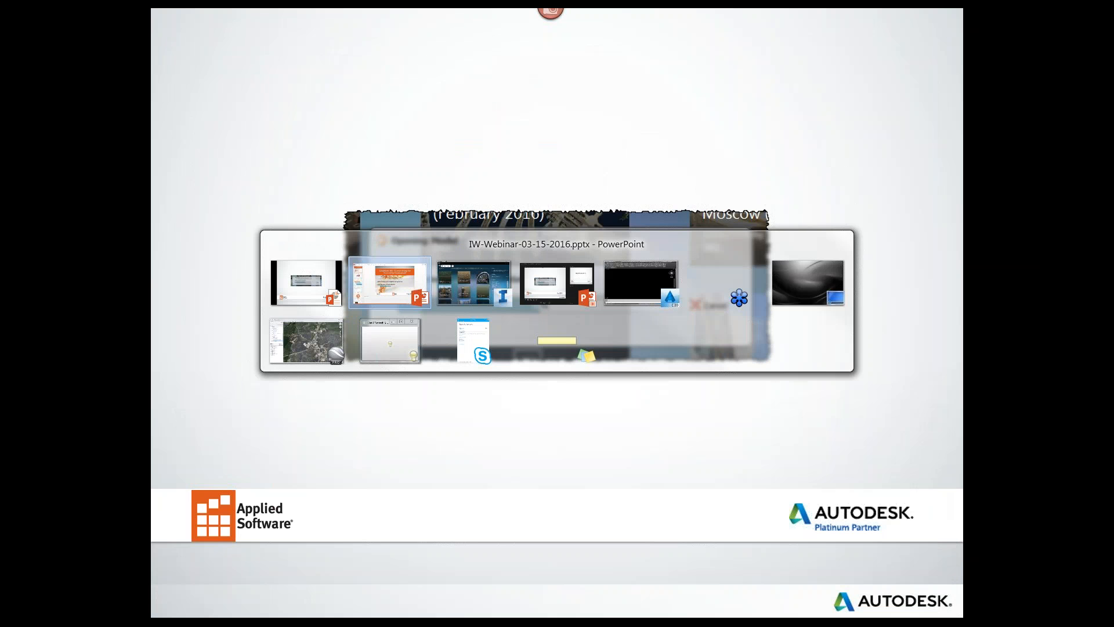
key("alt+Tab")
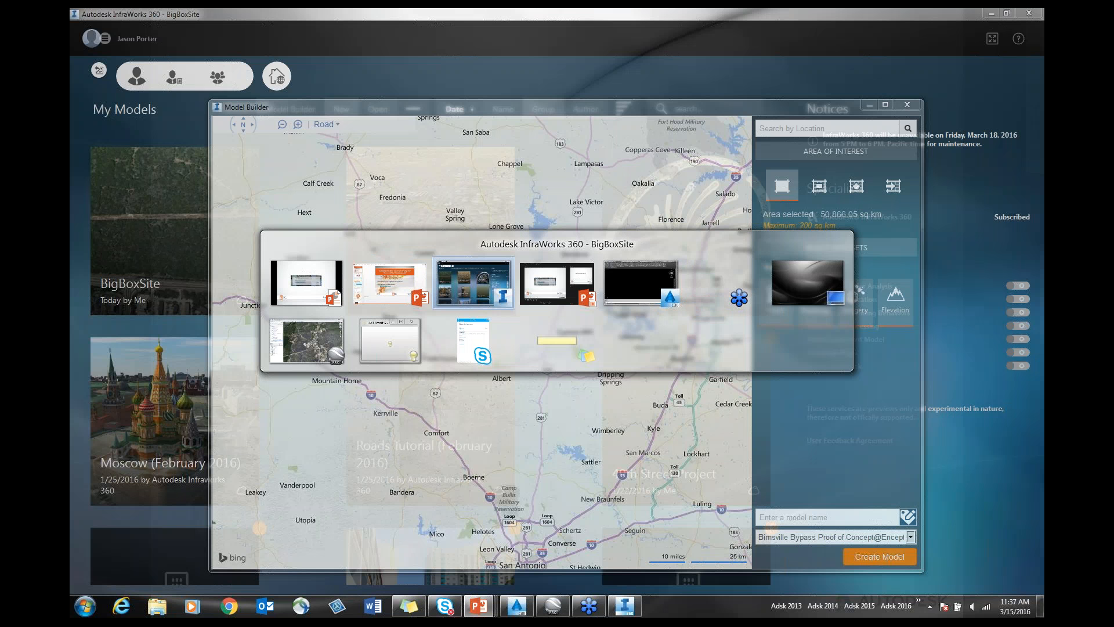
left_click(908, 106)
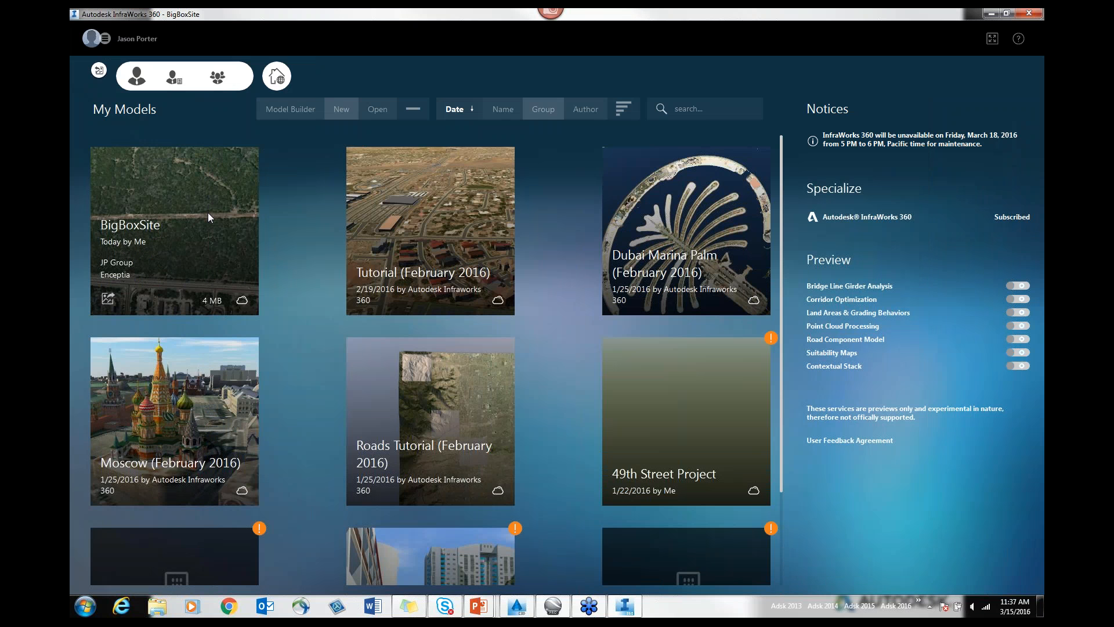
left_click(208, 214)
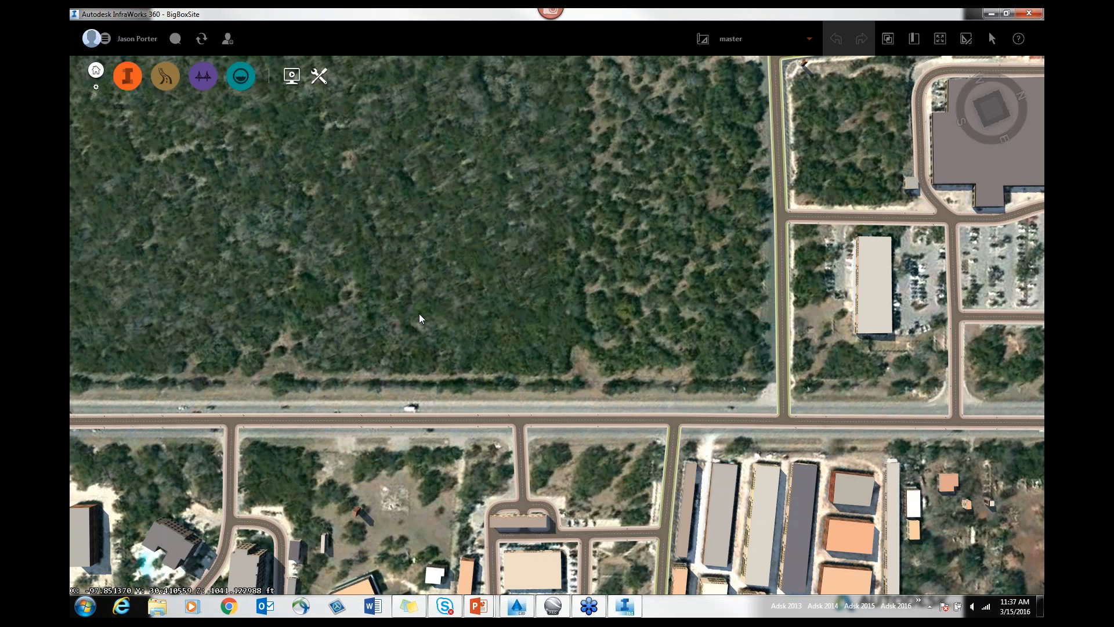
Examine the full extent of the BigBoxSite model, including its terrain, roads and buildings, in 3D from several directions
scroll(421, 319, "down", 1)
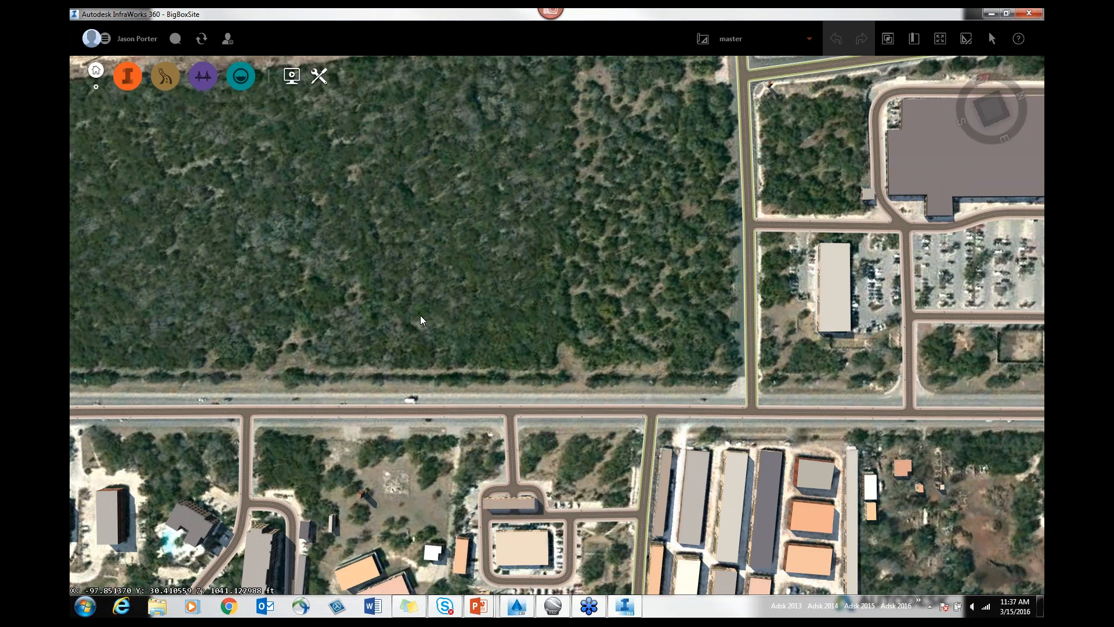
scroll(422, 317, "down", 6)
left_click_drag(508, 244, 606, 174)
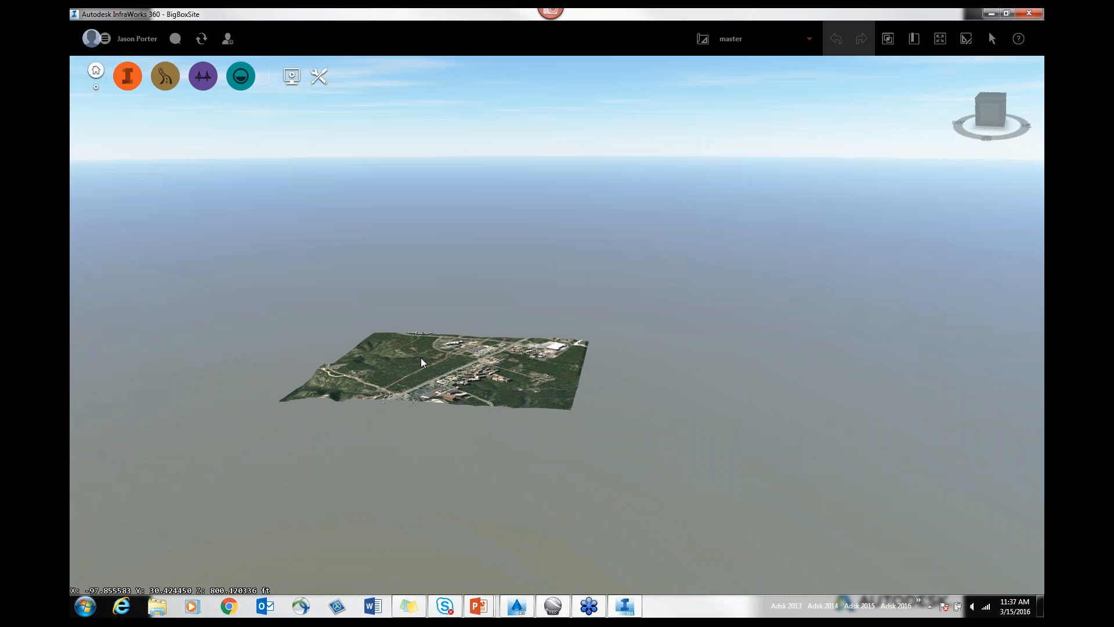
left_click(975, 143)
scroll(652, 478, "up", 4)
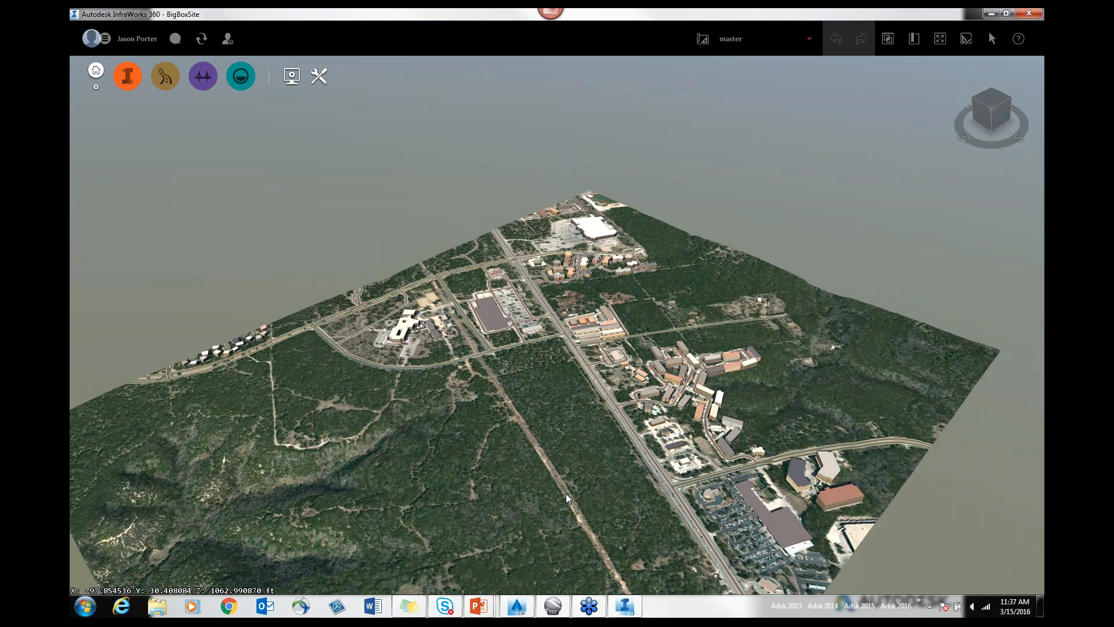
scroll(567, 498, "down", 3)
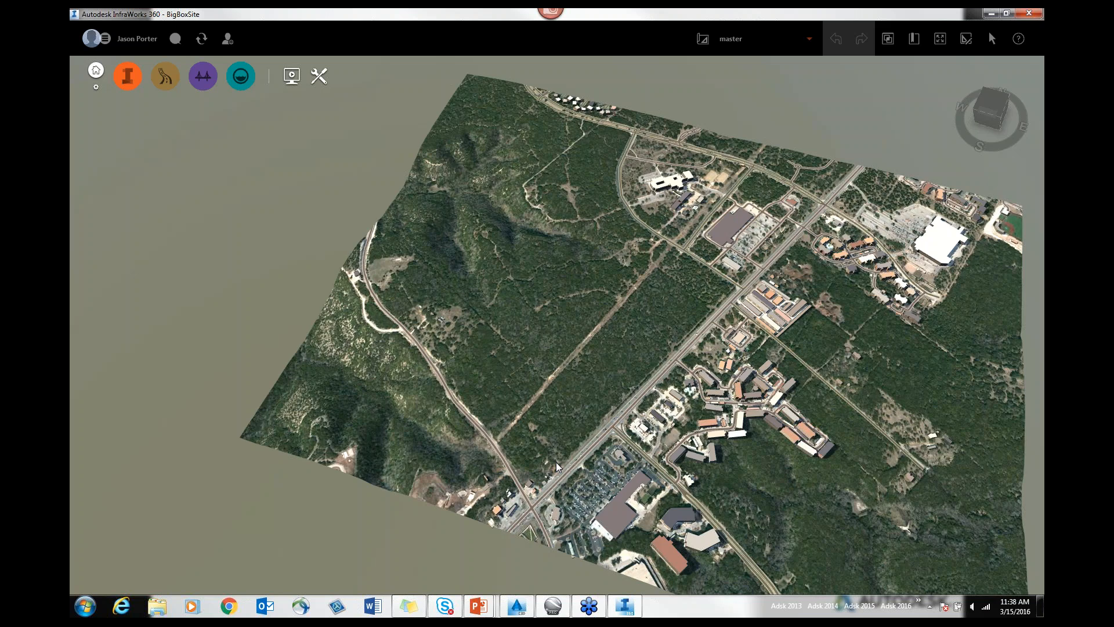
left_click_drag(556, 462, 689, 468)
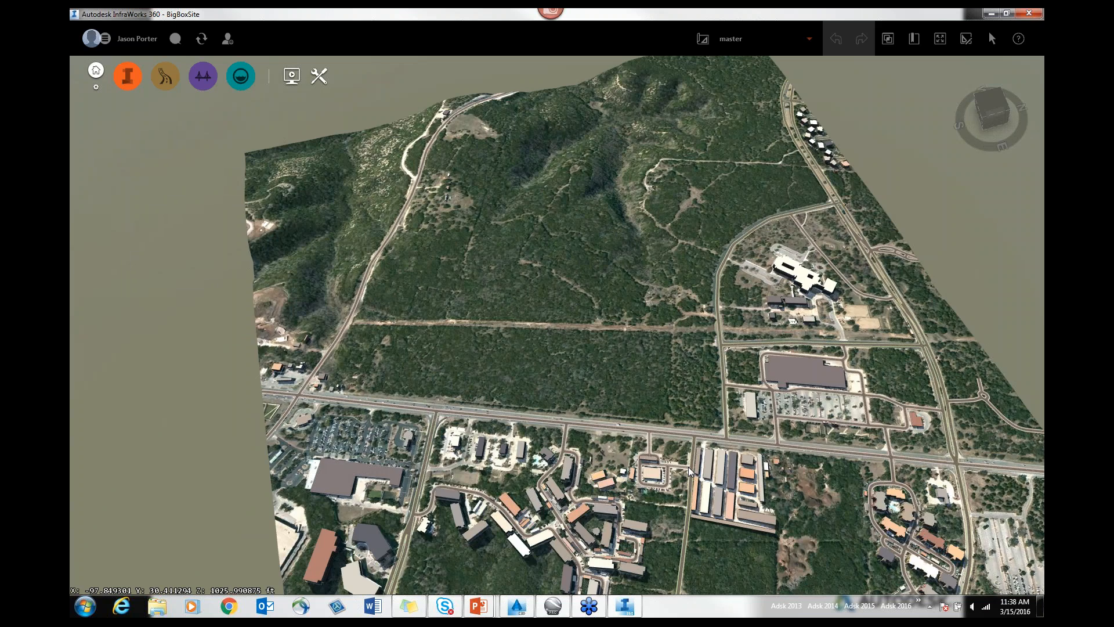
Examine the wooded site and the building complex across the main road up close and from a low angle
scroll(689, 471, "up", 3)
scroll(694, 446, "up", 1)
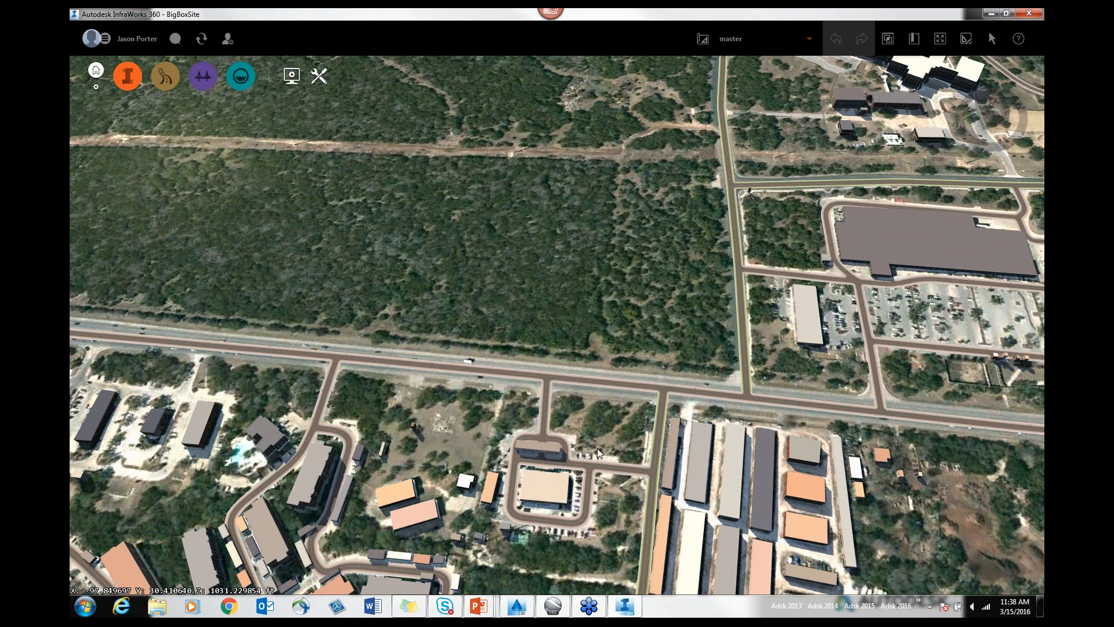
left_click_drag(687, 415, 650, 424)
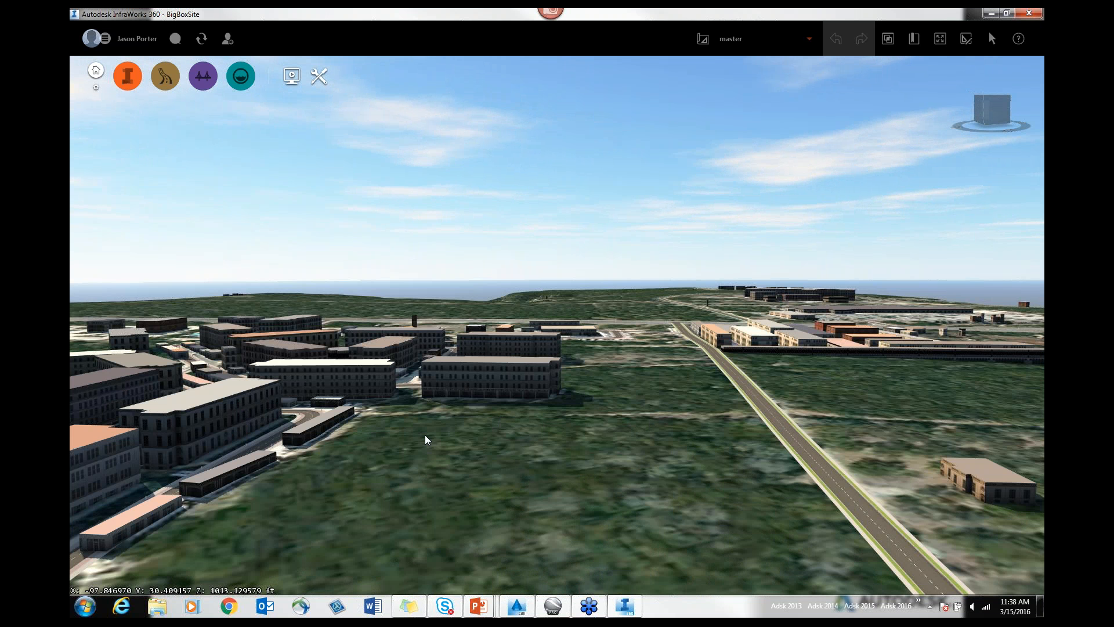
middle_click_drag(573, 418, 882, 406)
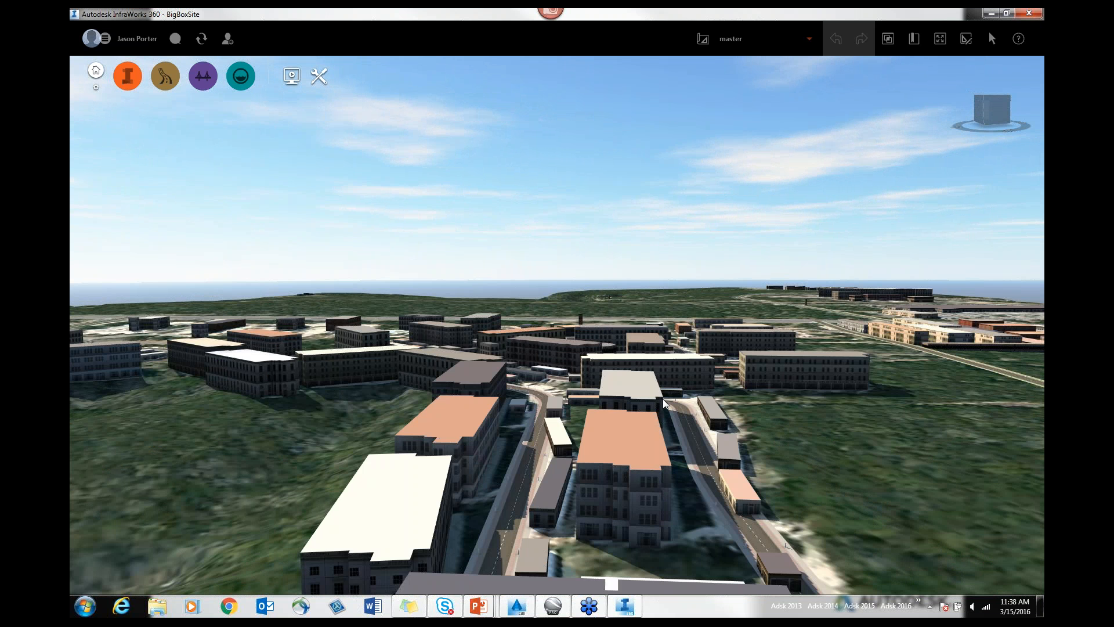
middle_click_drag(527, 407, 666, 403)
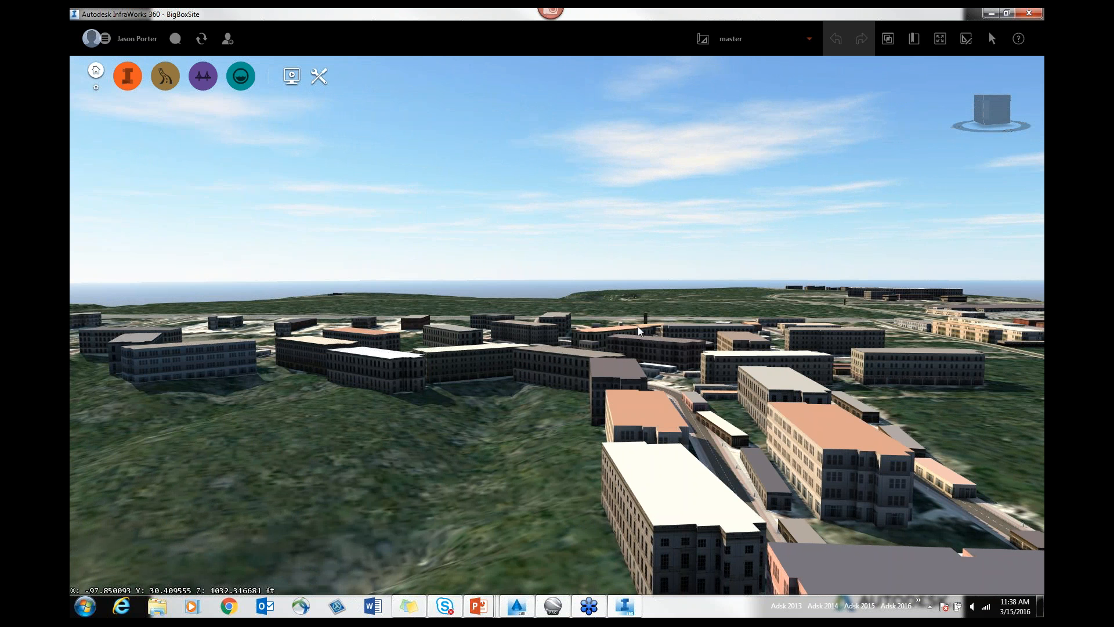
Examine the wooded site along the main road from directly above, including the side road and neighbouring commercial lots
left_click_drag(744, 301, 608, 513)
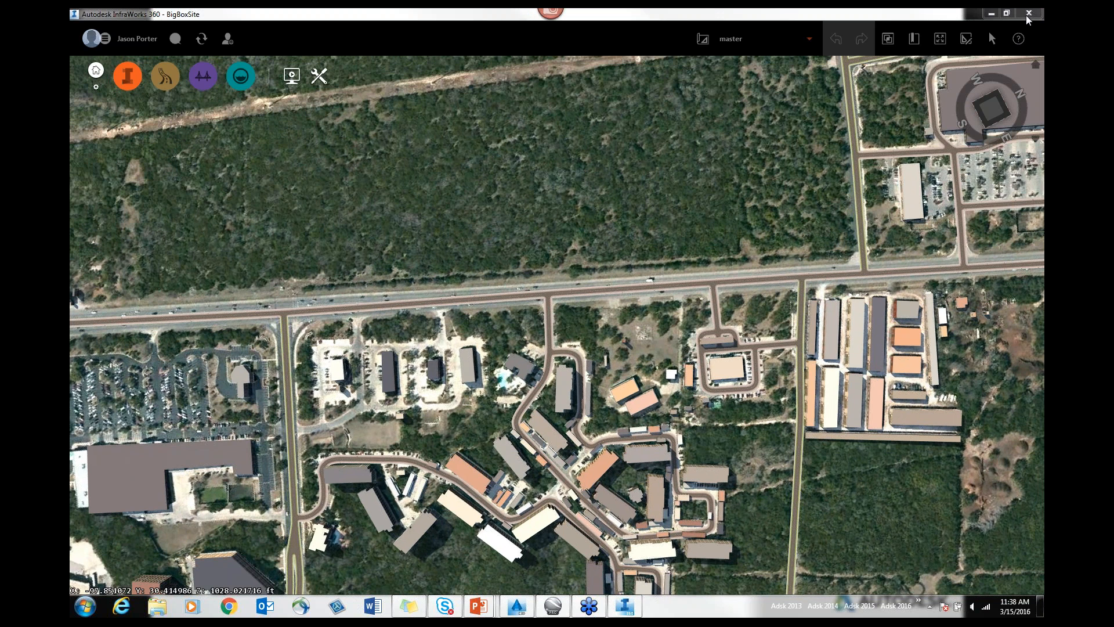
scroll(1019, 90, "up", 5)
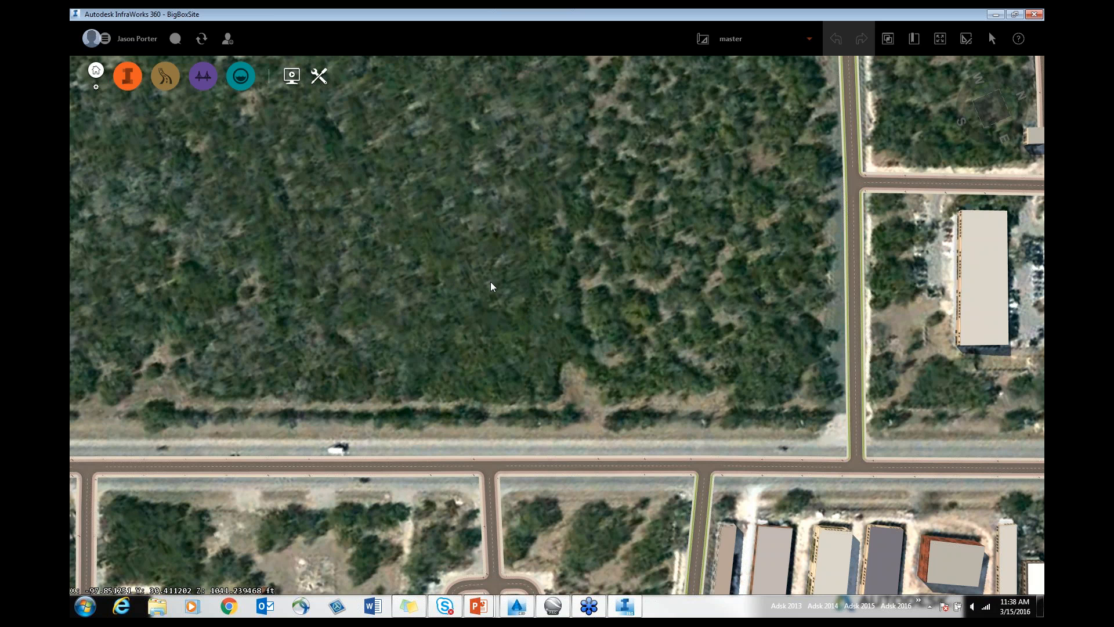
scroll(491, 287, "down", 2)
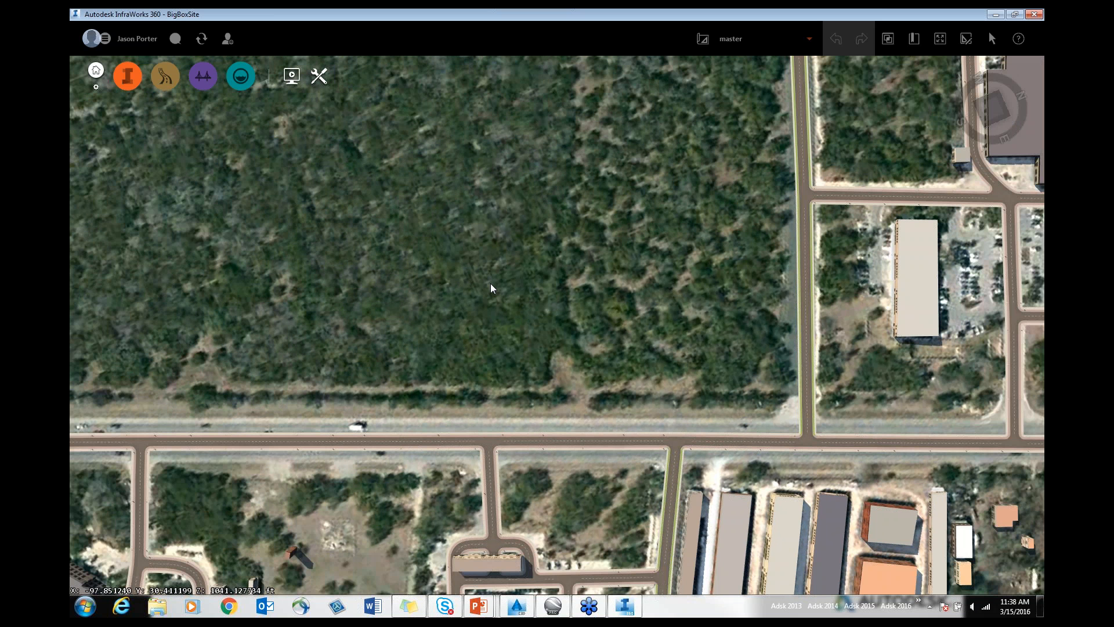
scroll(491, 288, "down", 1)
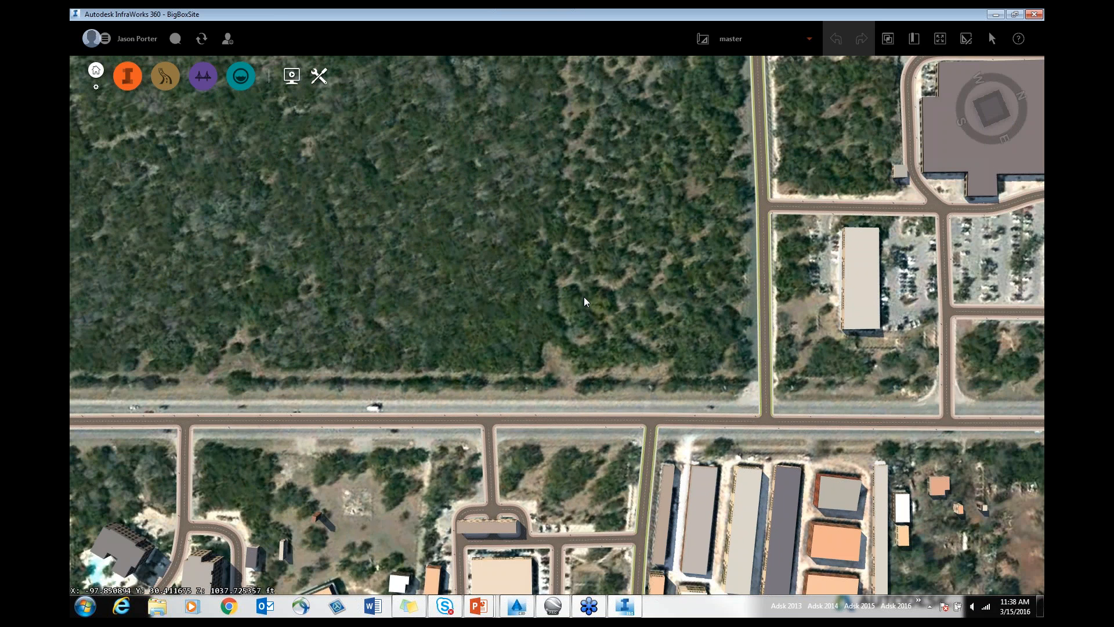
scroll(584, 302, "down", 1)
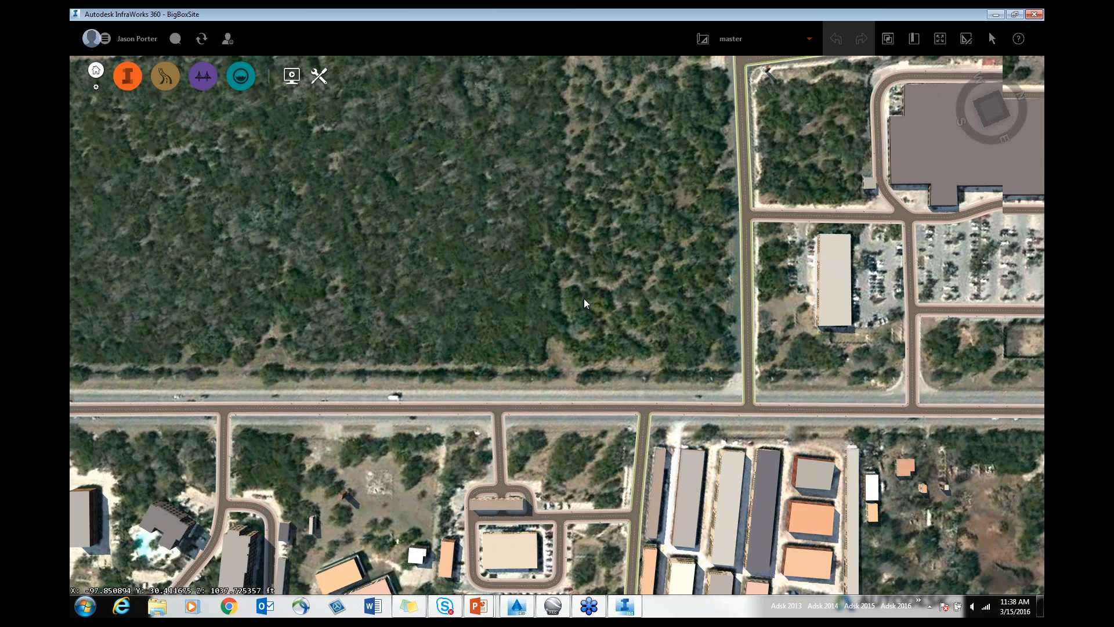
scroll(585, 303, "down", 1)
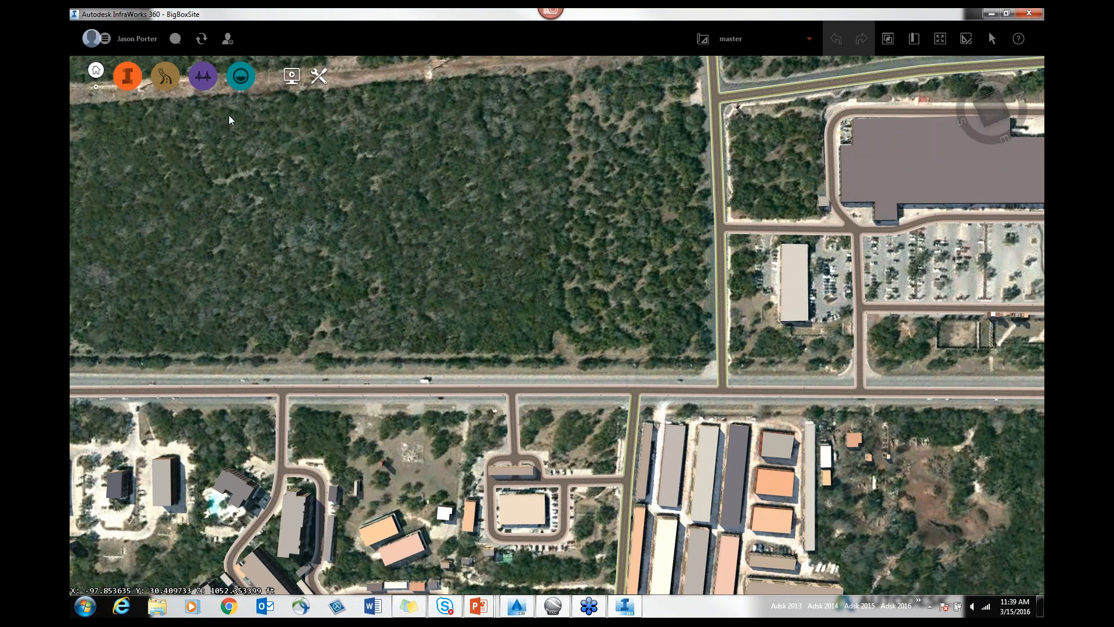
Open the terrain themes of the model and delete the existing New Theme (ft)
left_click(127, 76)
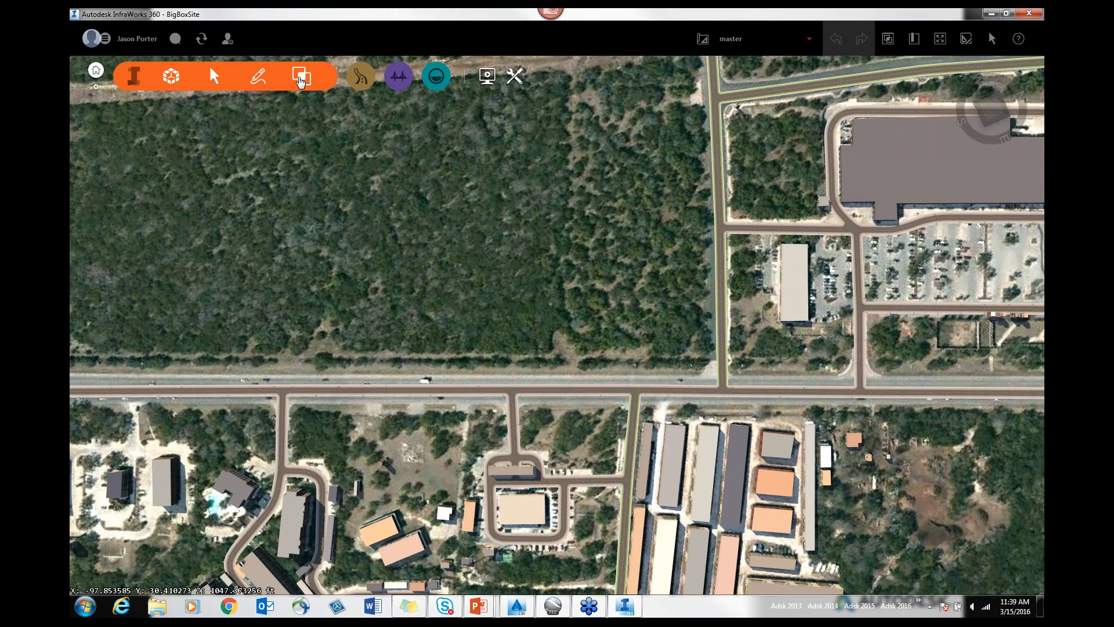
left_click(301, 76)
left_click(114, 122)
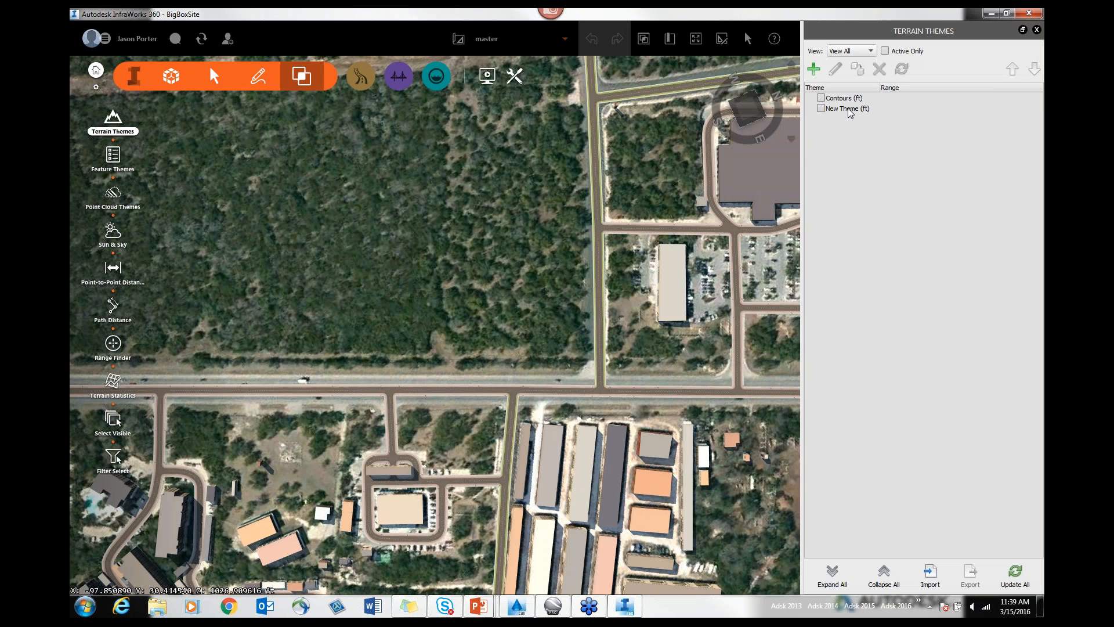
left_click(847, 109)
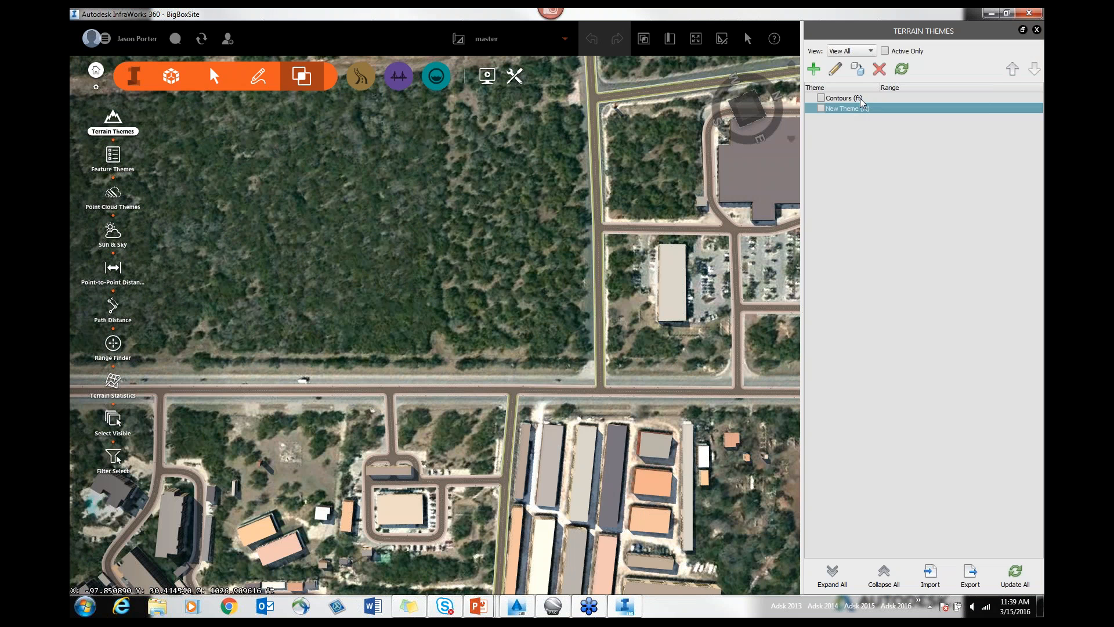
left_click(878, 71)
left_click(535, 318)
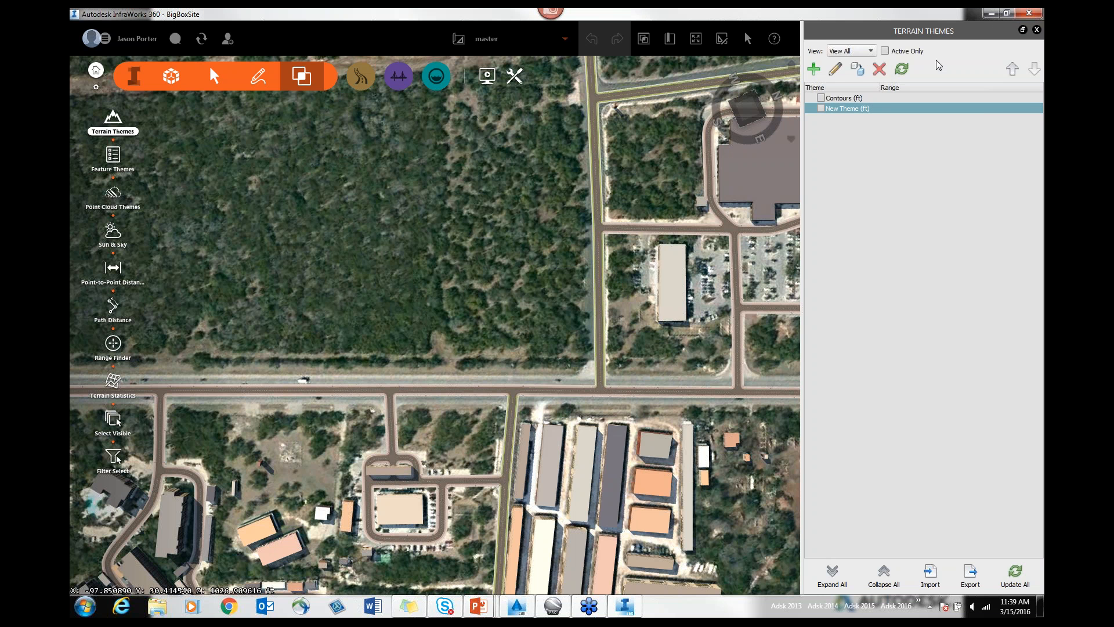
Show the Contours (ft) theme on the terrain, examine its elevation colours across the whole site in 3D and hide it again
left_click(844, 99)
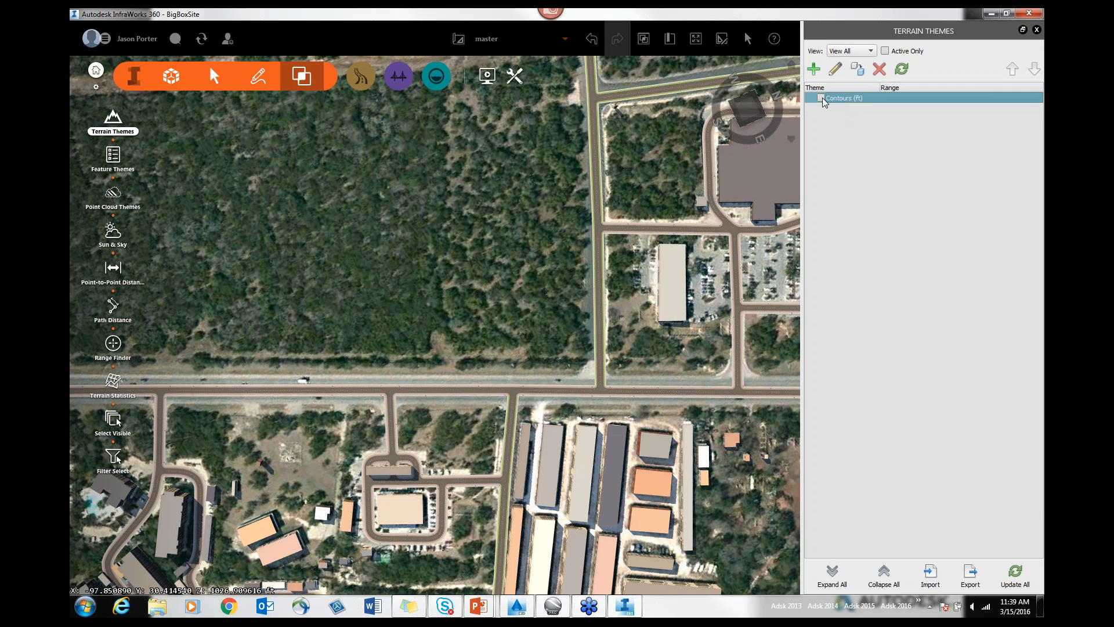
left_click(822, 98)
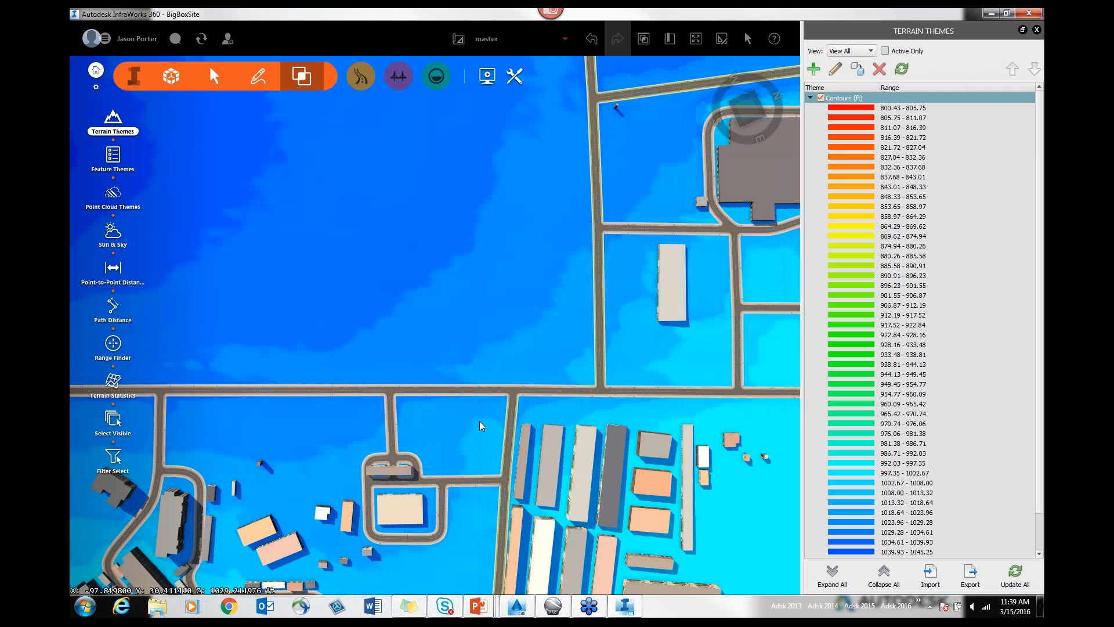
left_click_drag(465, 391, 488, 336)
scroll(468, 315, "down", 3)
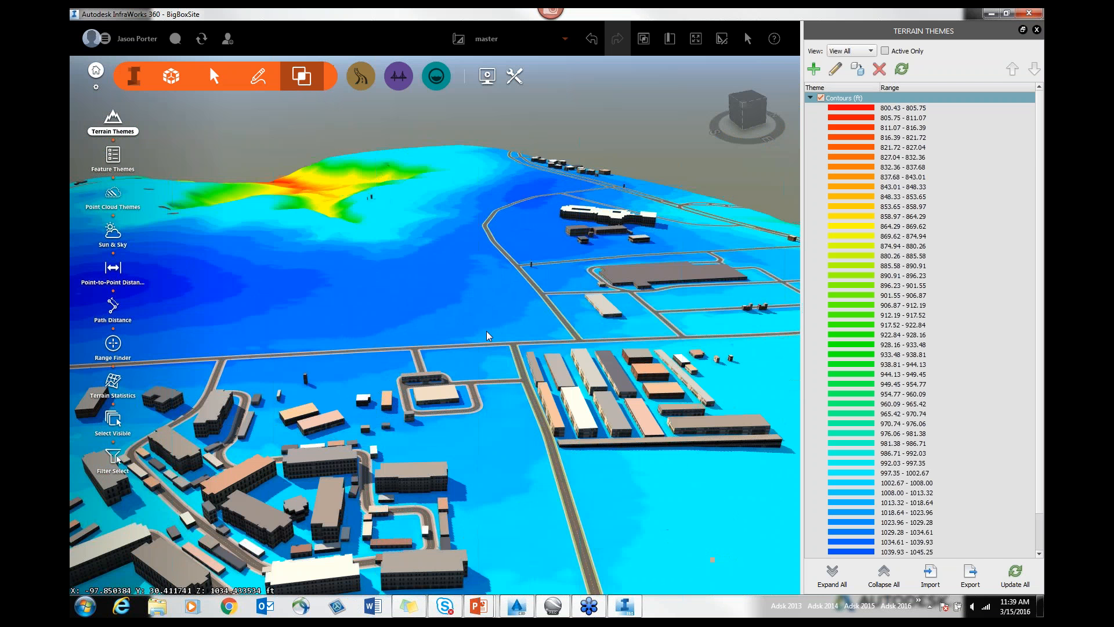
scroll(520, 288, "down", 1)
middle_click_drag(177, 279, 262, 260)
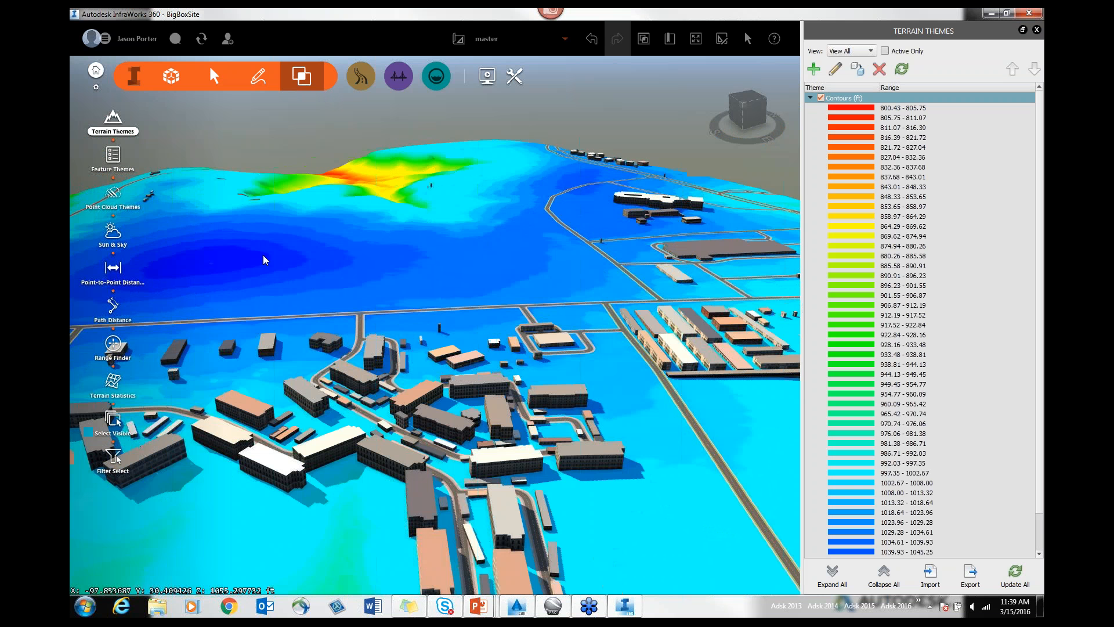
scroll(402, 351, "down", 2)
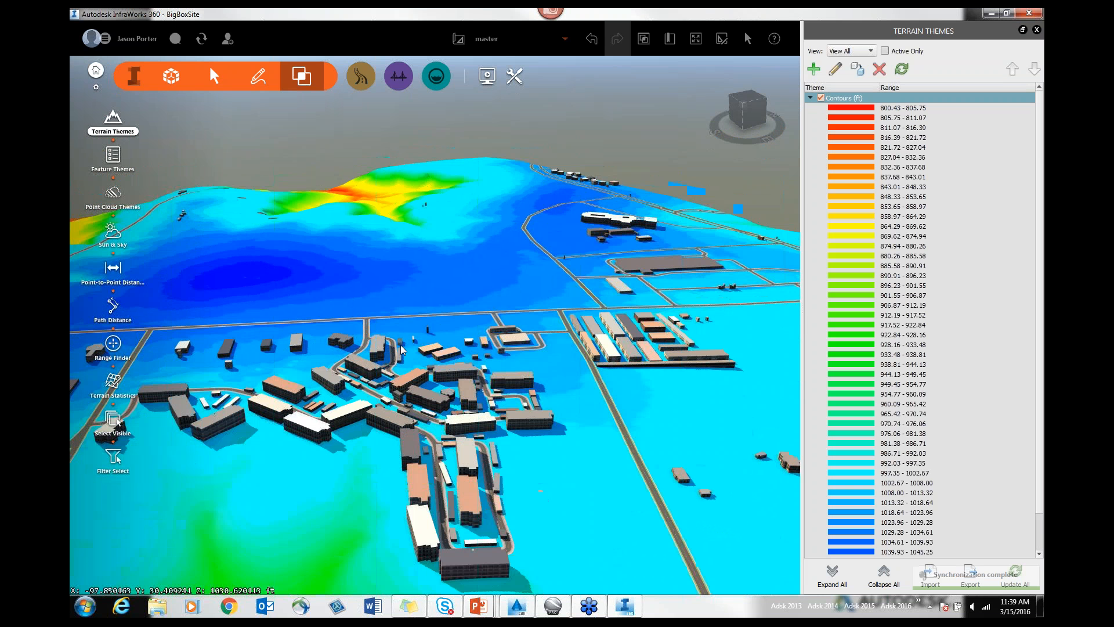
scroll(403, 352, "down", 3)
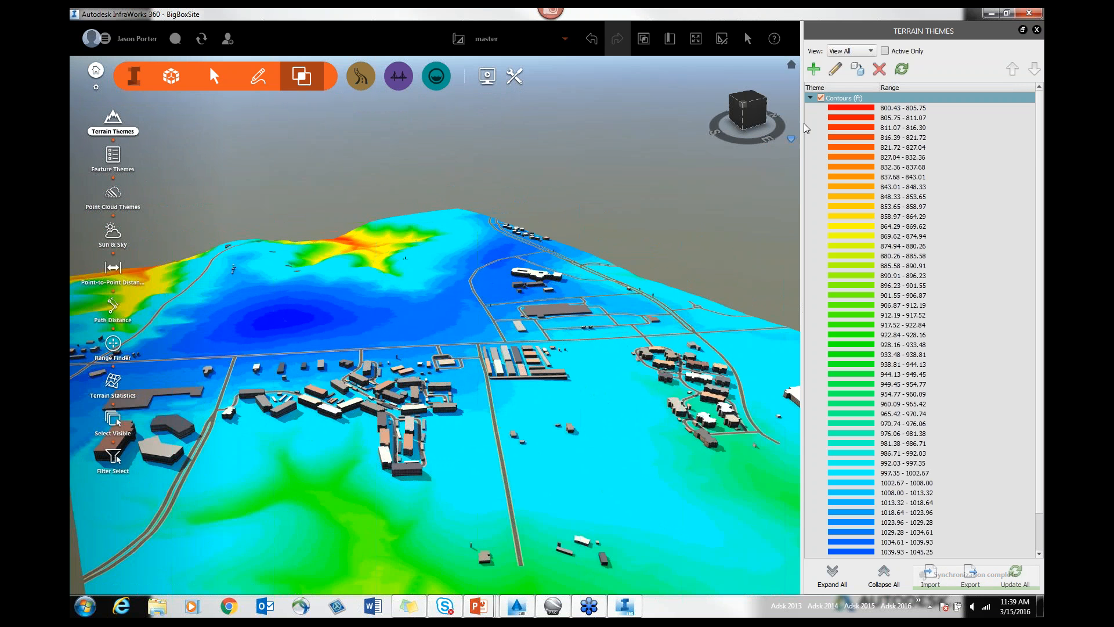
left_click(820, 99)
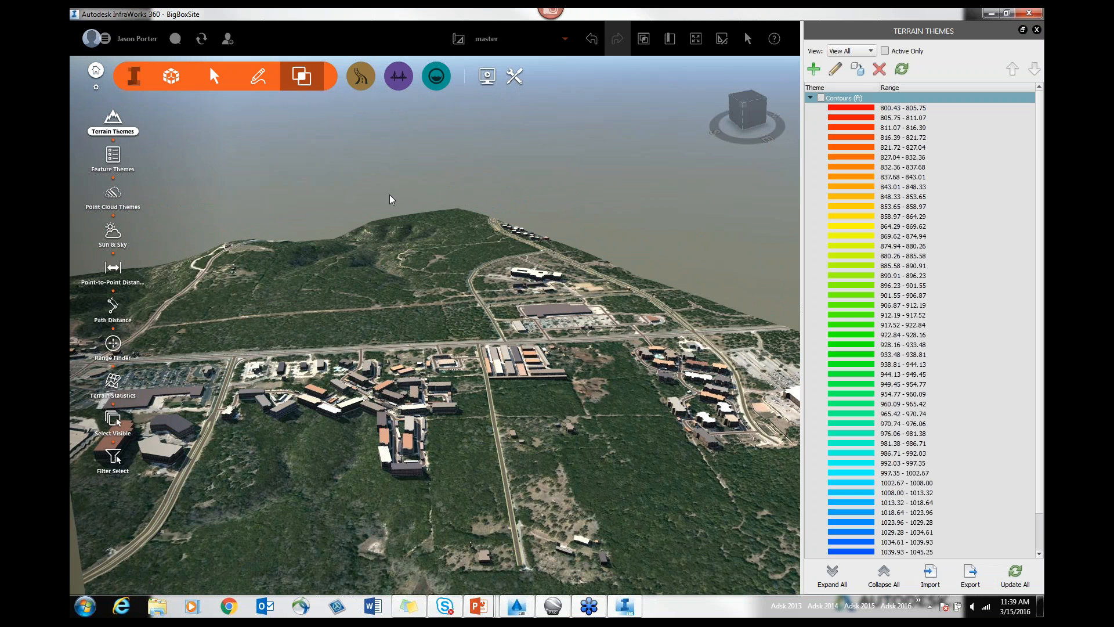
scroll(444, 169, "down", 2)
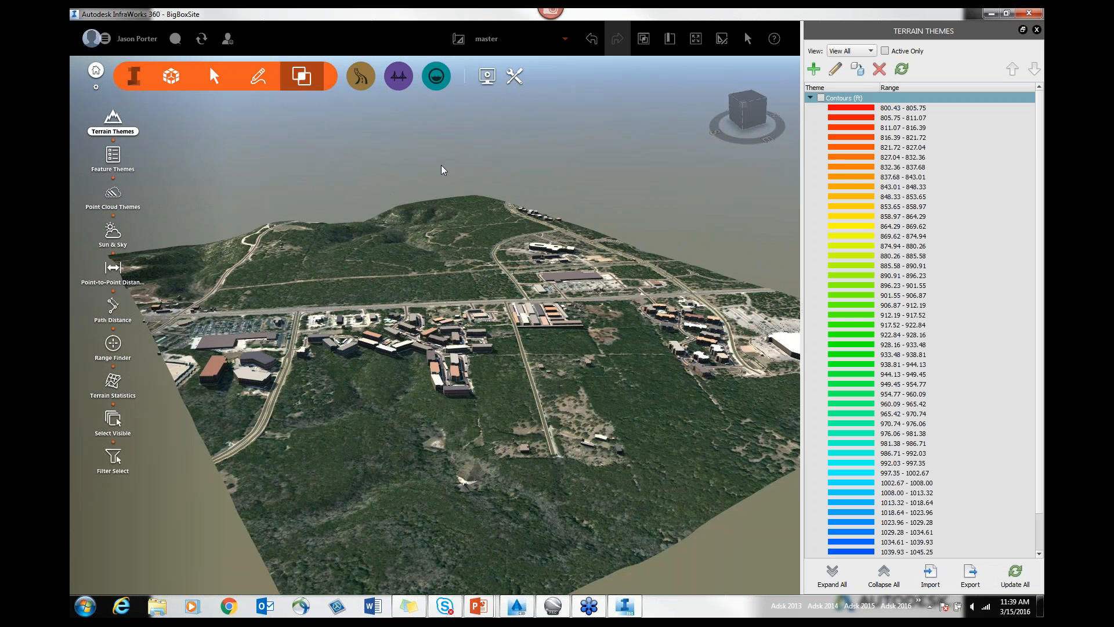
Create a terrain theme named New Theme with the Elevation analysis type and the AutoCAD Palette
left_click(814, 69)
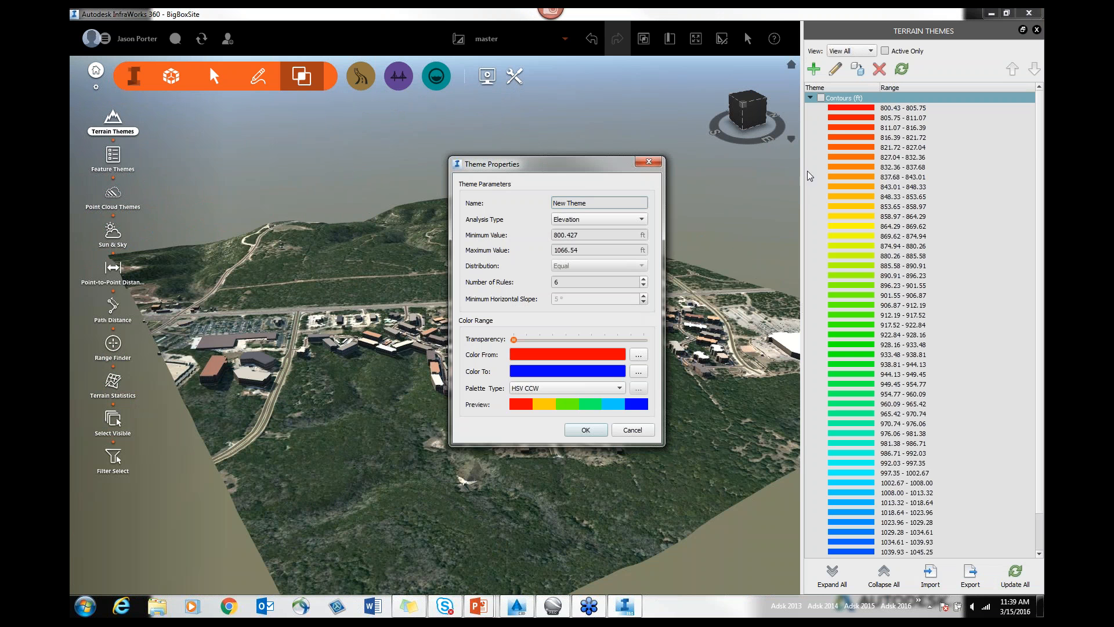
left_click(546, 389)
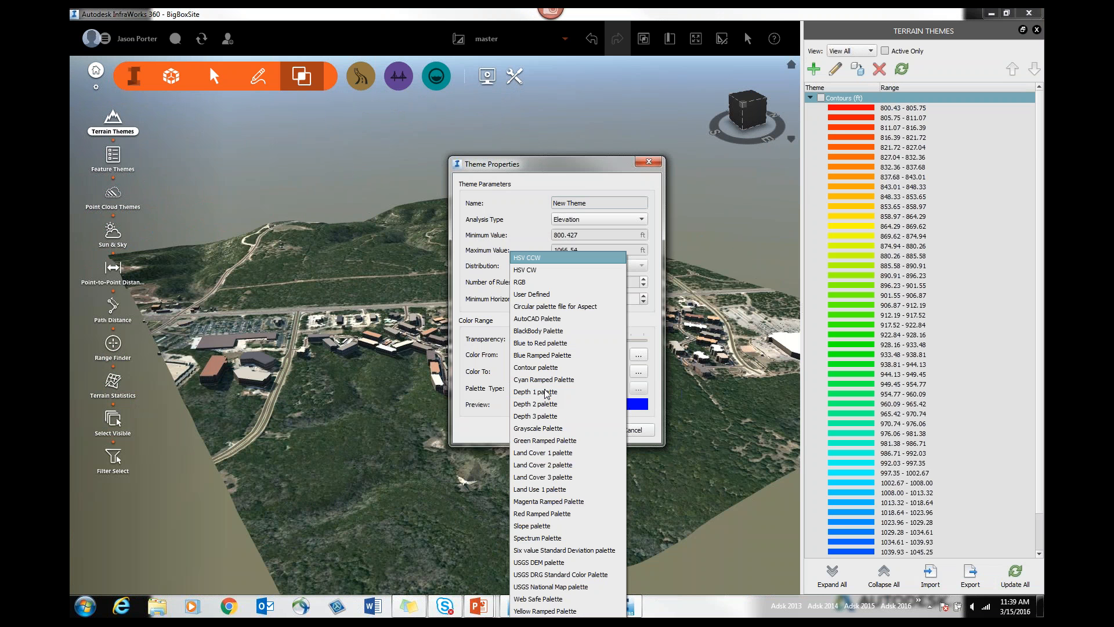
left_click(546, 184)
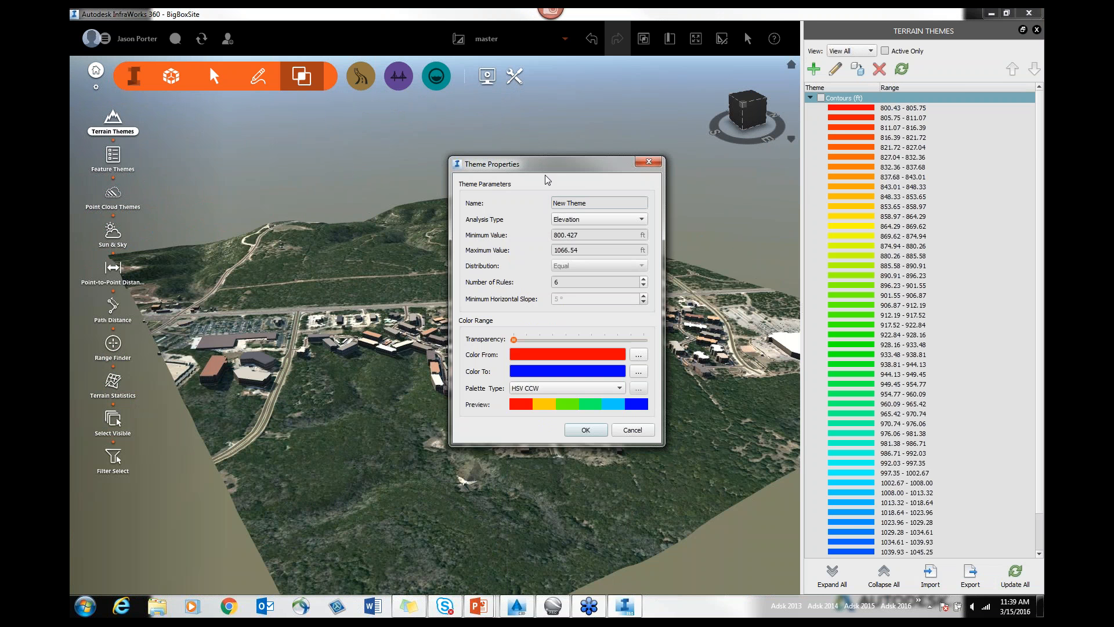
left_click(558, 284)
left_click(583, 388)
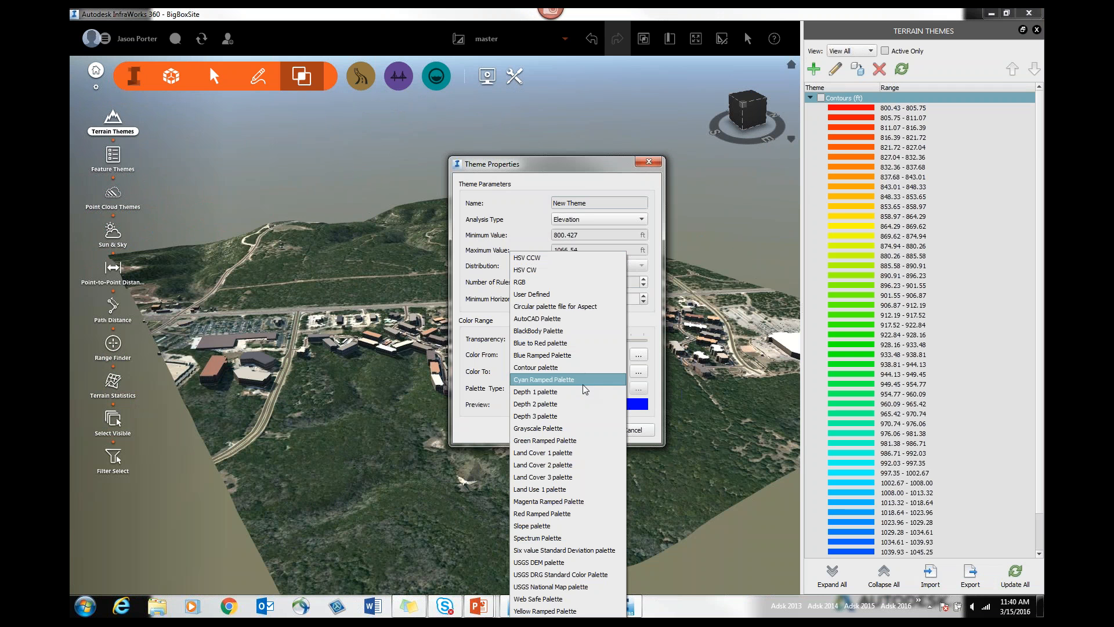
left_click(544, 319)
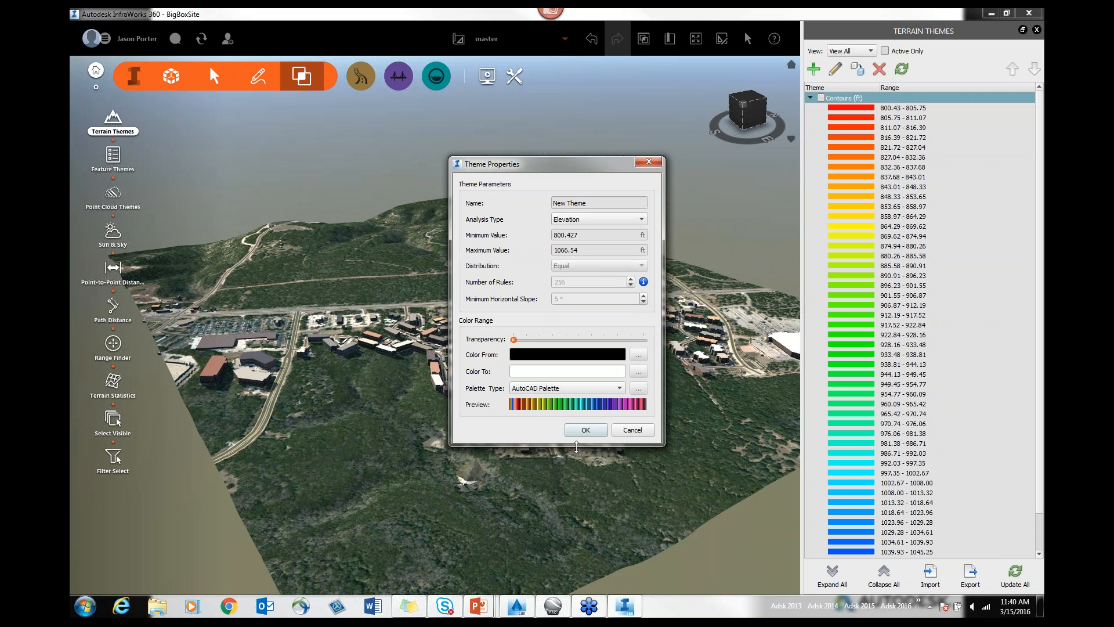
left_click(585, 431)
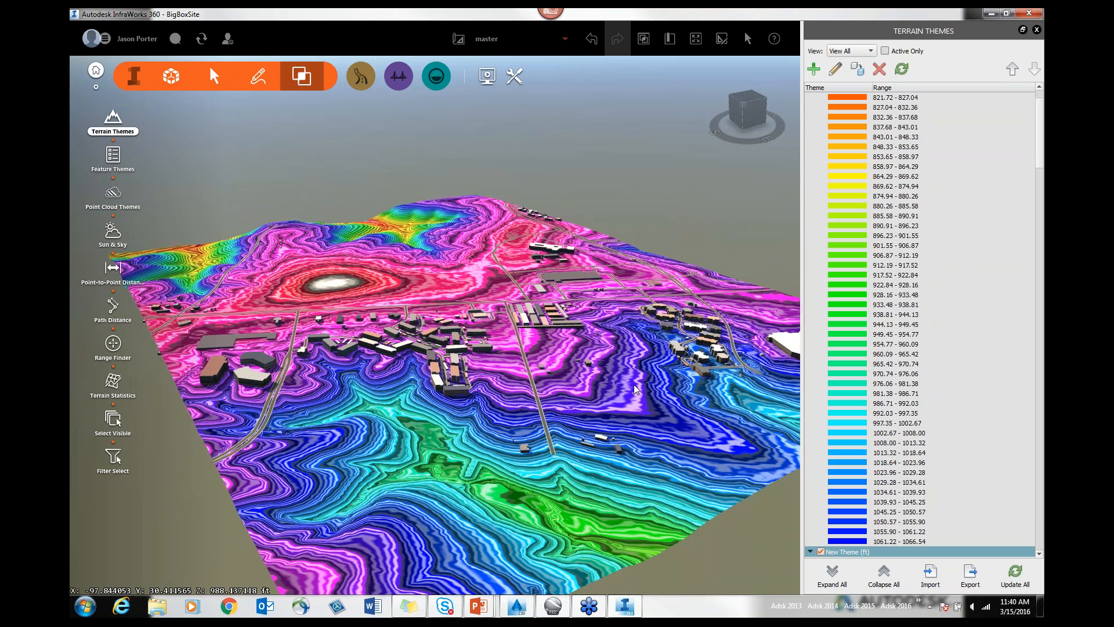
Examine the elevation banding over the hills, valleys and roads of the themed terrain in 3D
middle_click_drag(622, 398, 557, 389)
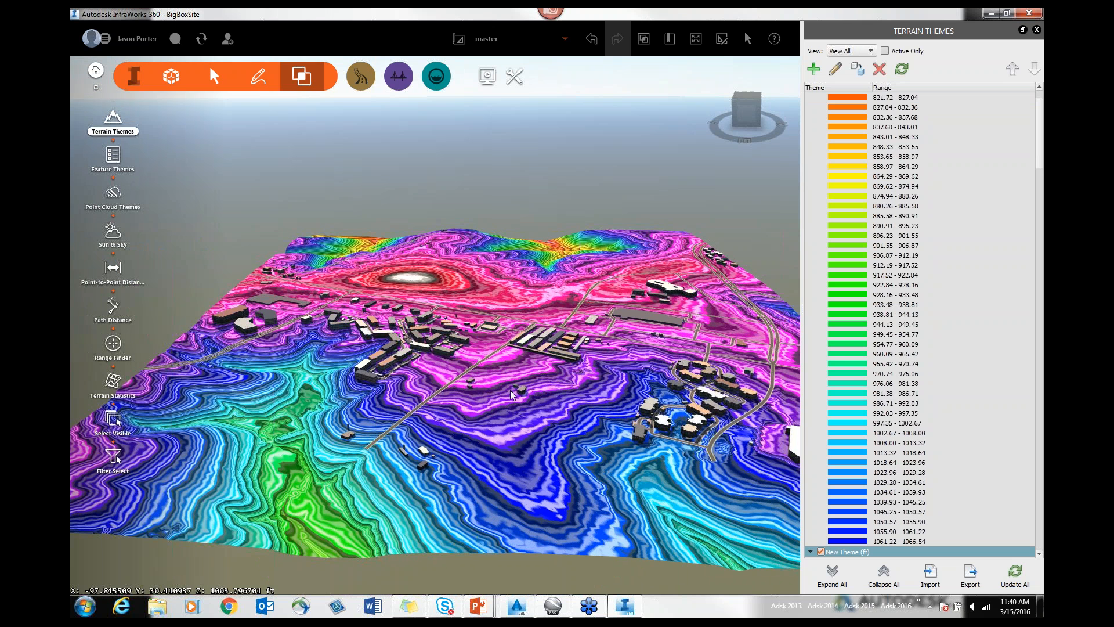
scroll(367, 379, "up", 1)
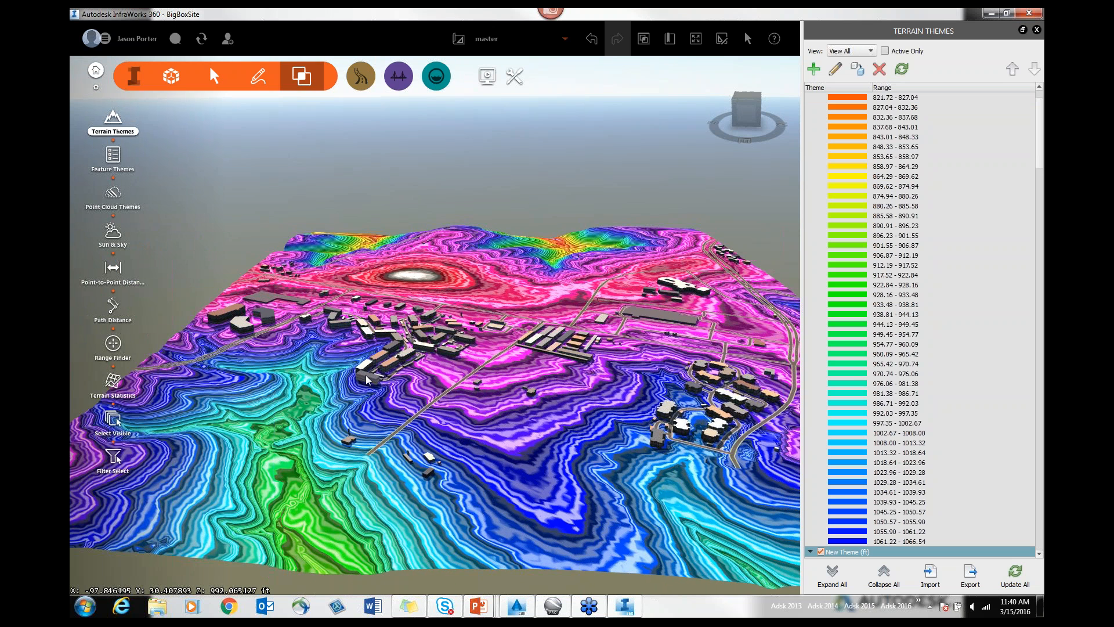
scroll(367, 380, "up", 1)
scroll(431, 264, "up", 1)
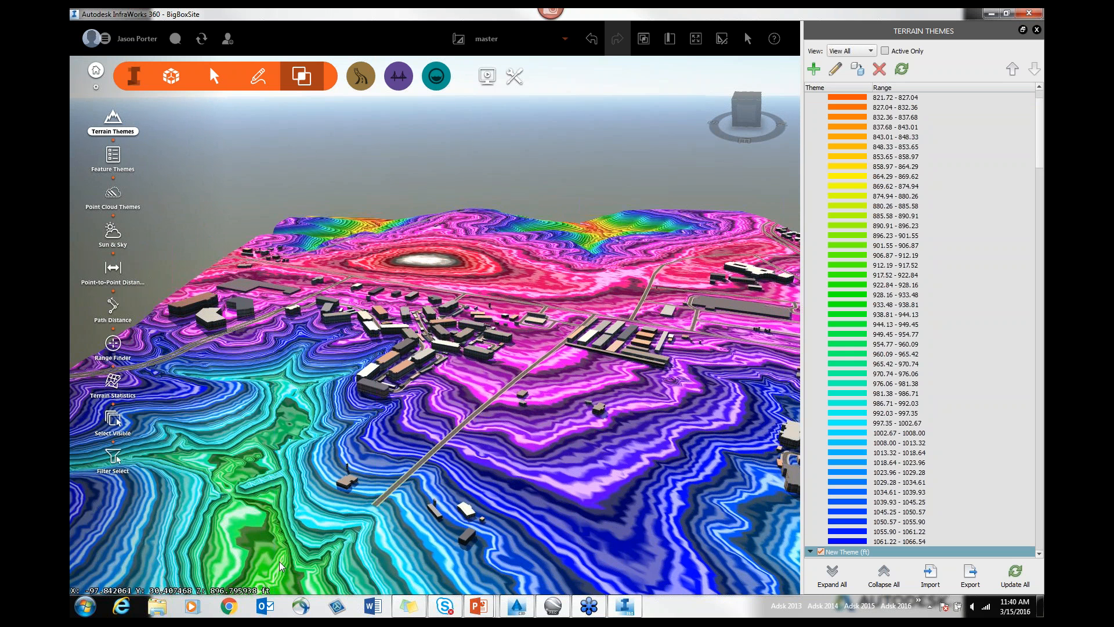
scroll(301, 552, "up", 1)
scroll(567, 322, "down", 2)
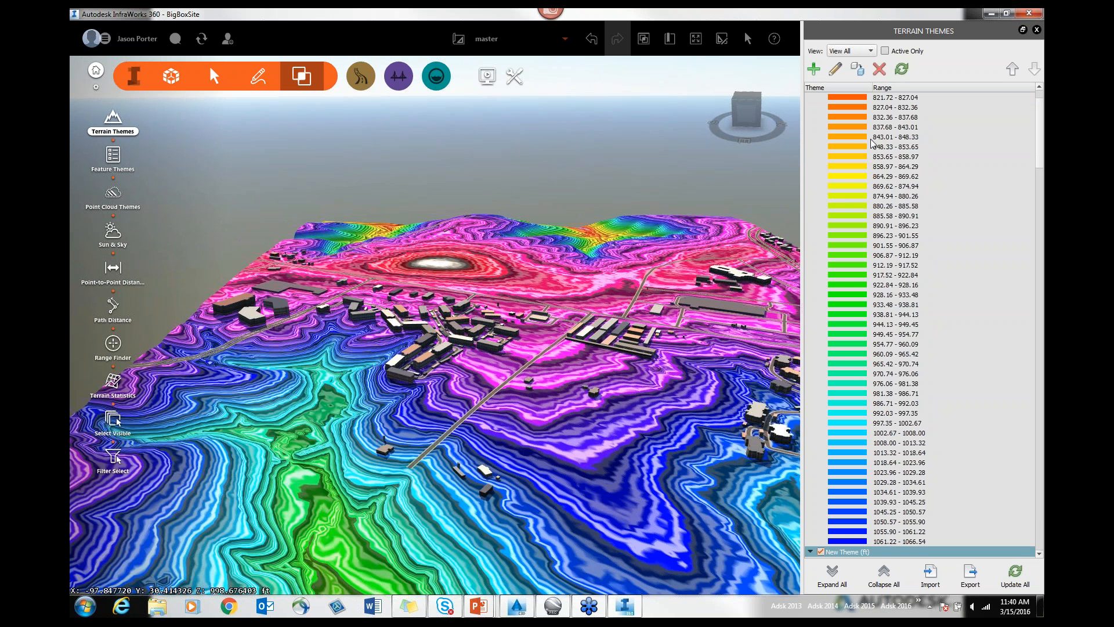
Collapse the range lists of both themes, hide New Theme (ft) and close the terrain themes
scroll(915, 138, "up", 3)
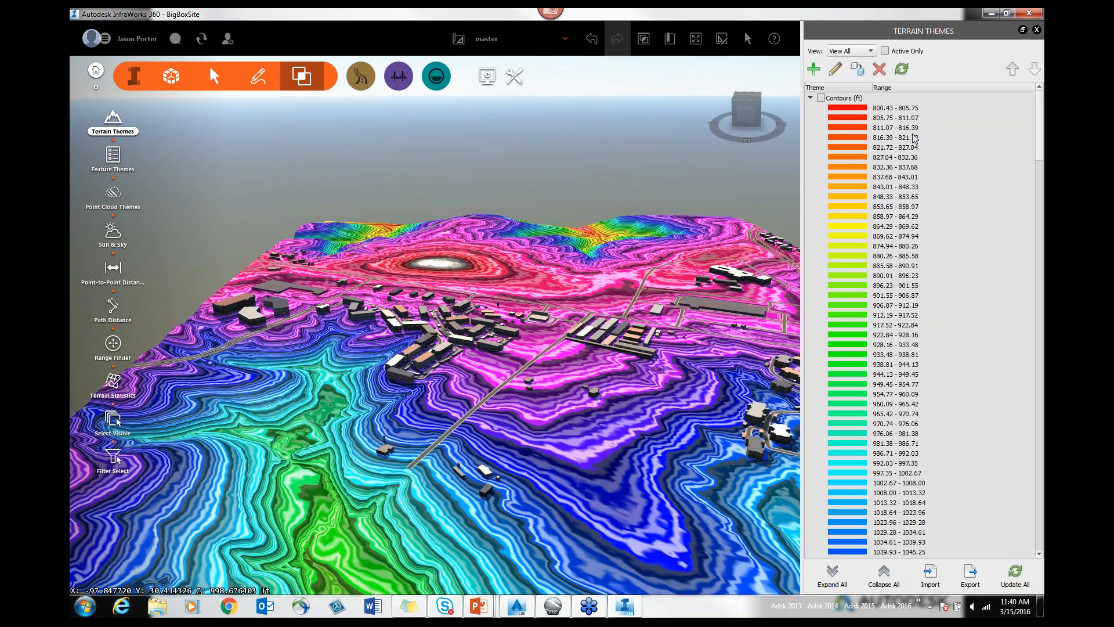
left_click(811, 98)
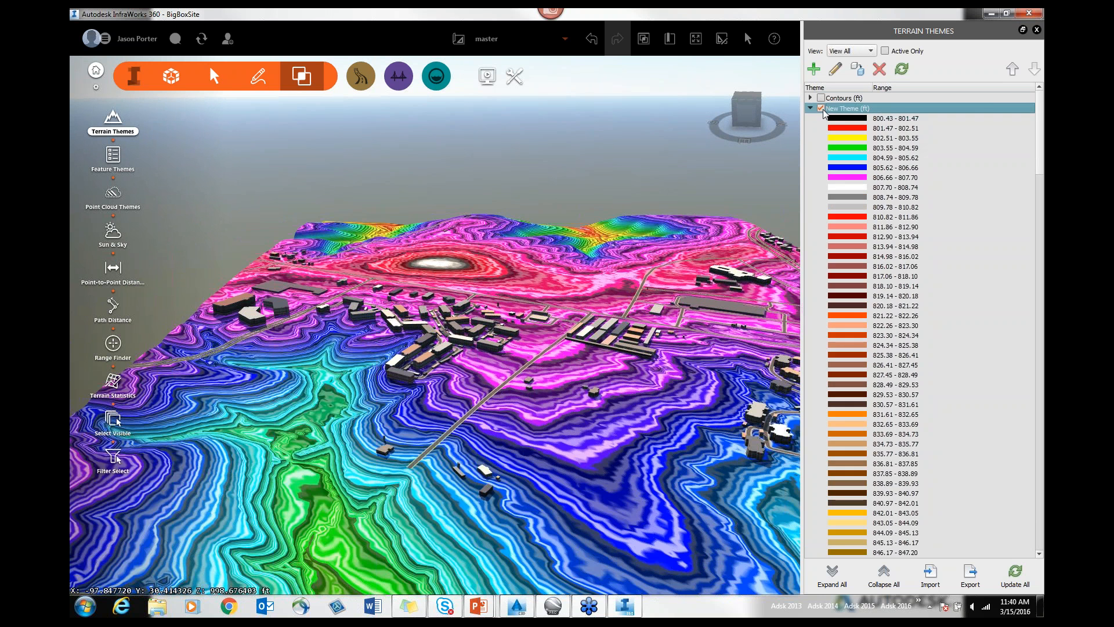
left_click(821, 108)
left_click(810, 107)
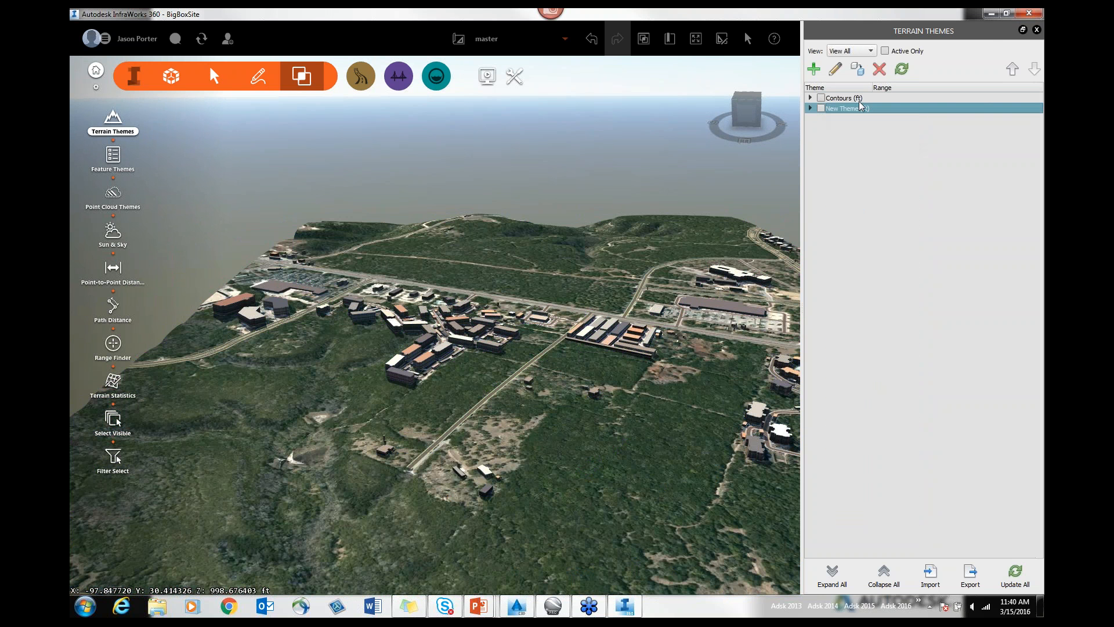
left_click(1037, 31)
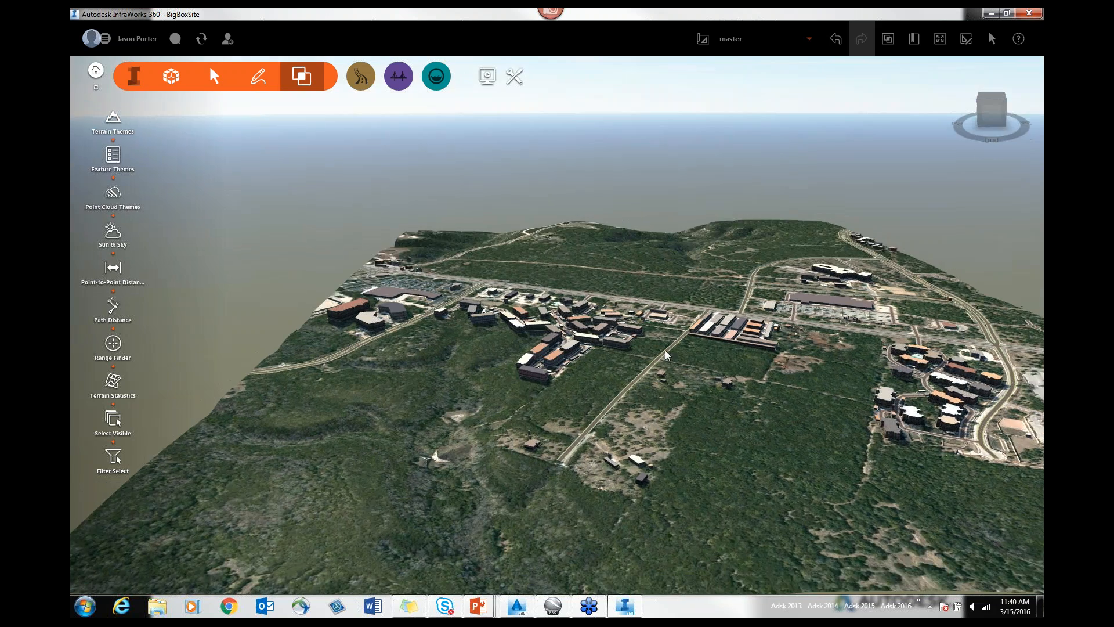
Show the drainage design tools over a top view of the site and switch to the PowerPoint slide show
mouse_move(666, 351)
left_mouse_down()
mouse_move(634, 407)
mouse_move(583, 454)
left_mouse_up()
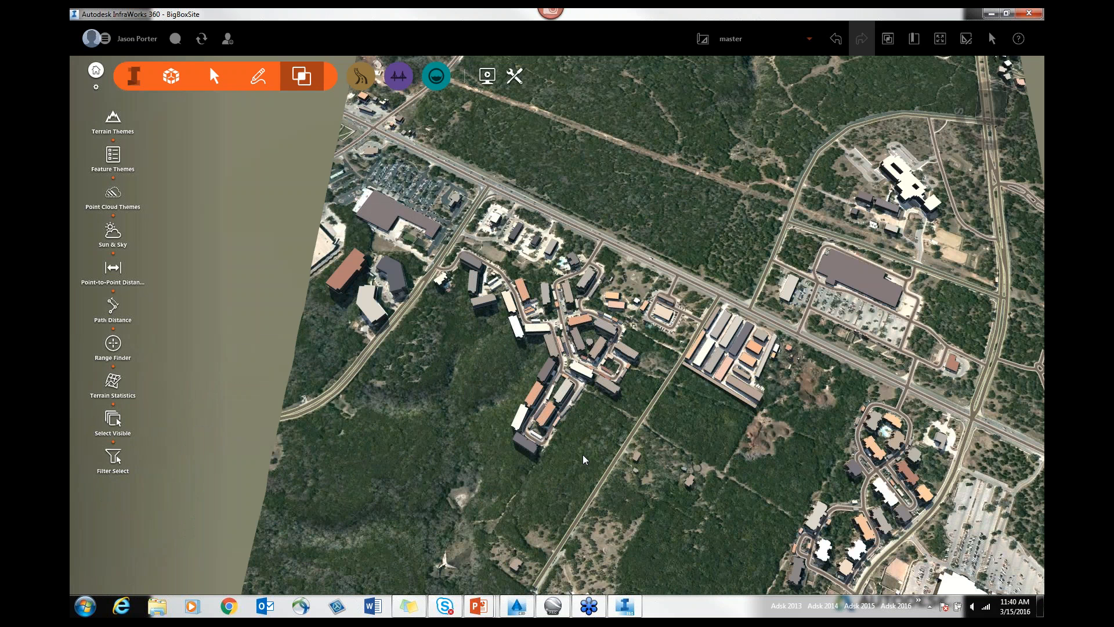
left_click(436, 76)
left_click(328, 76)
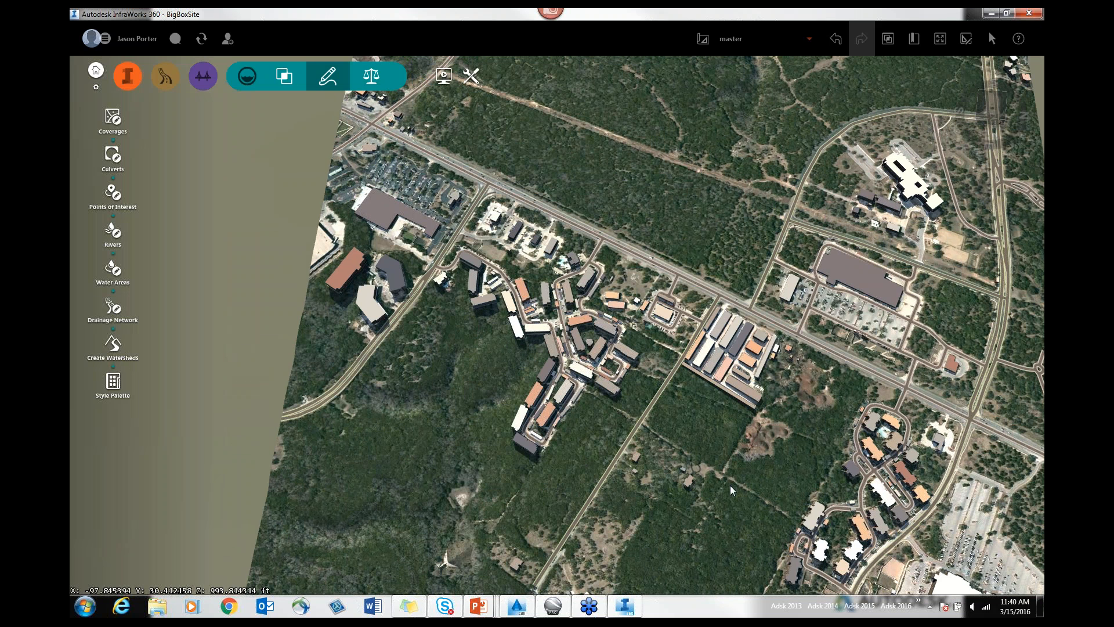
key("alt+Tab")
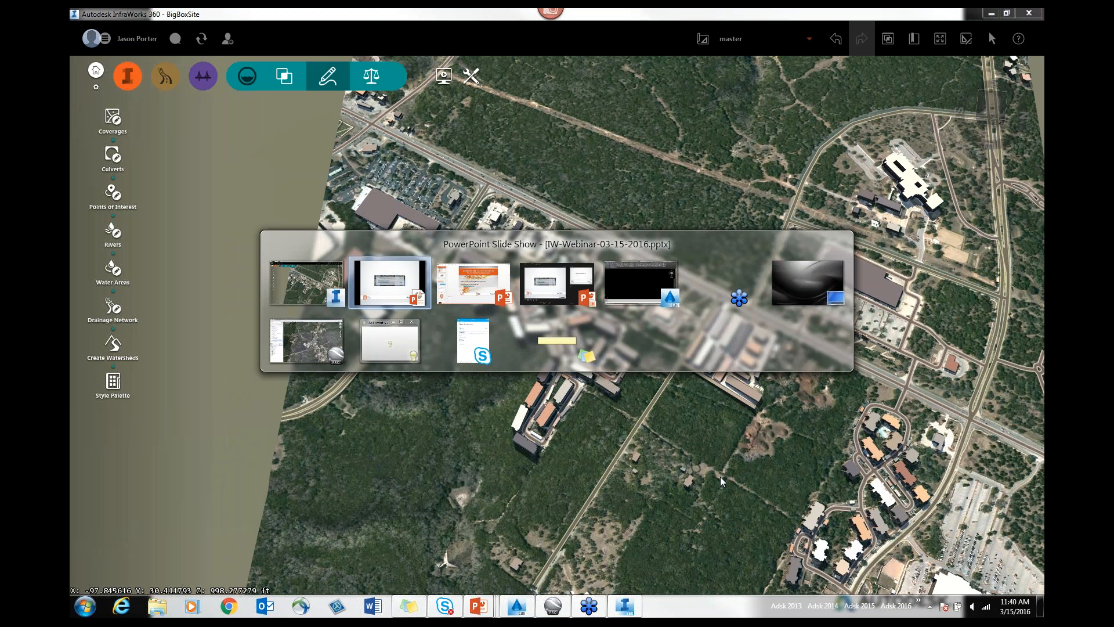
Switch to the PowerPoint slide show, advance to the slide on Create Watersheds and the cloud watershed analysis, and return to InfraWorks
key("alt+Tab")
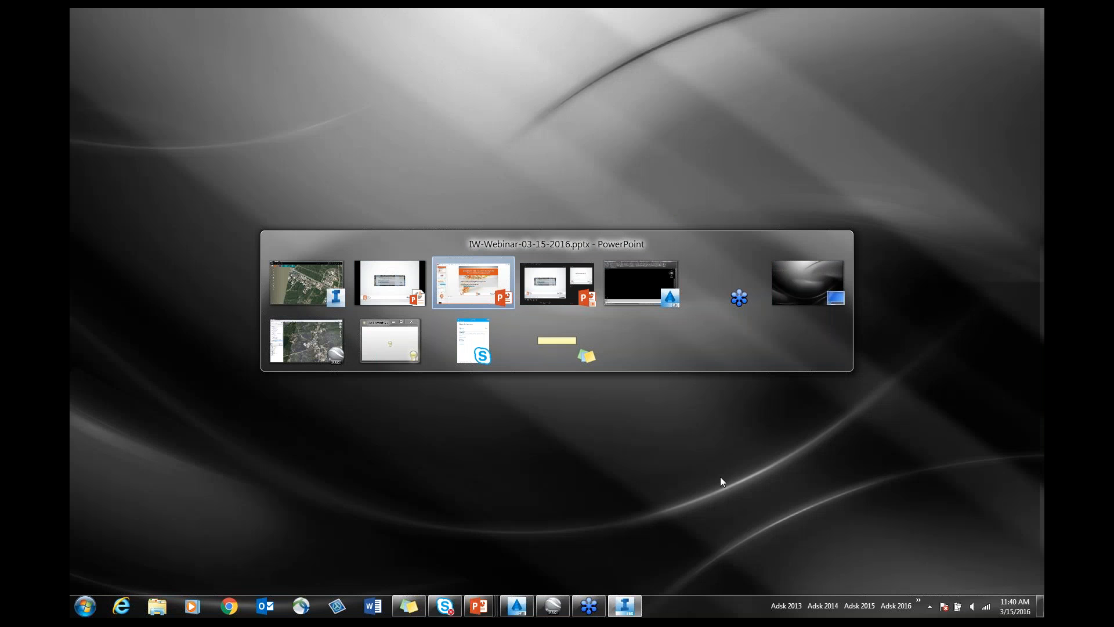
key("alt+shift+Tab")
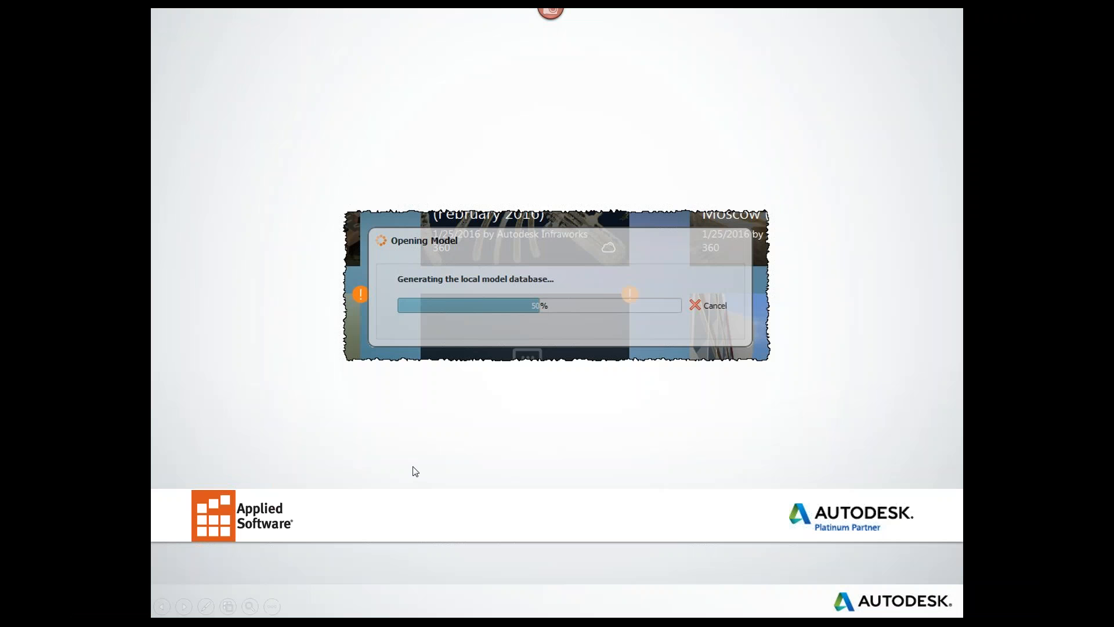
left_click(460, 458)
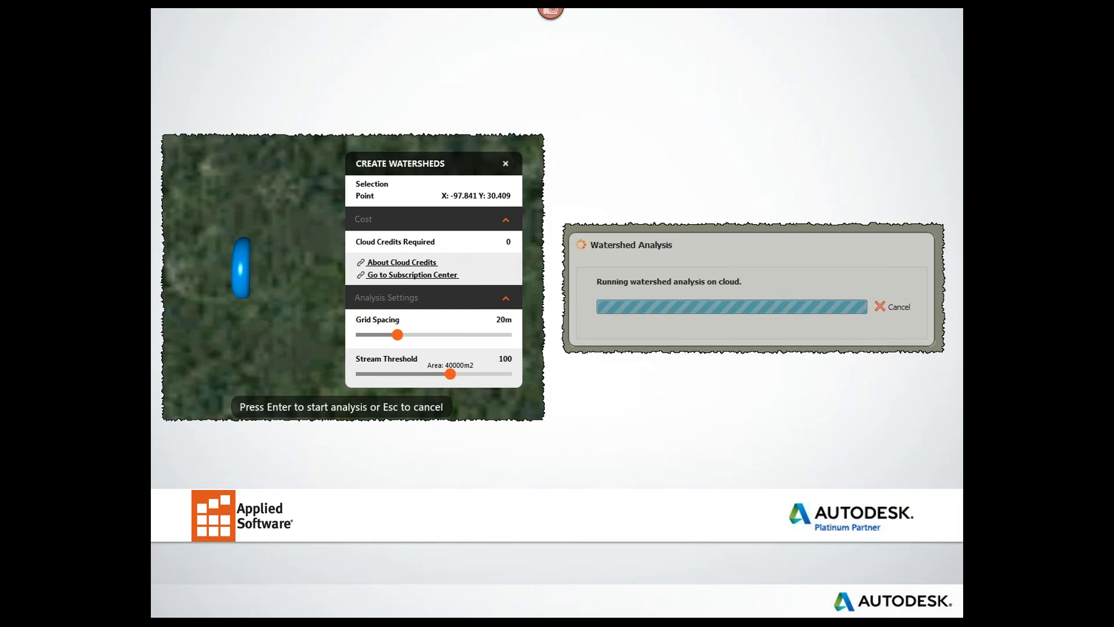
key("alt+Tab")
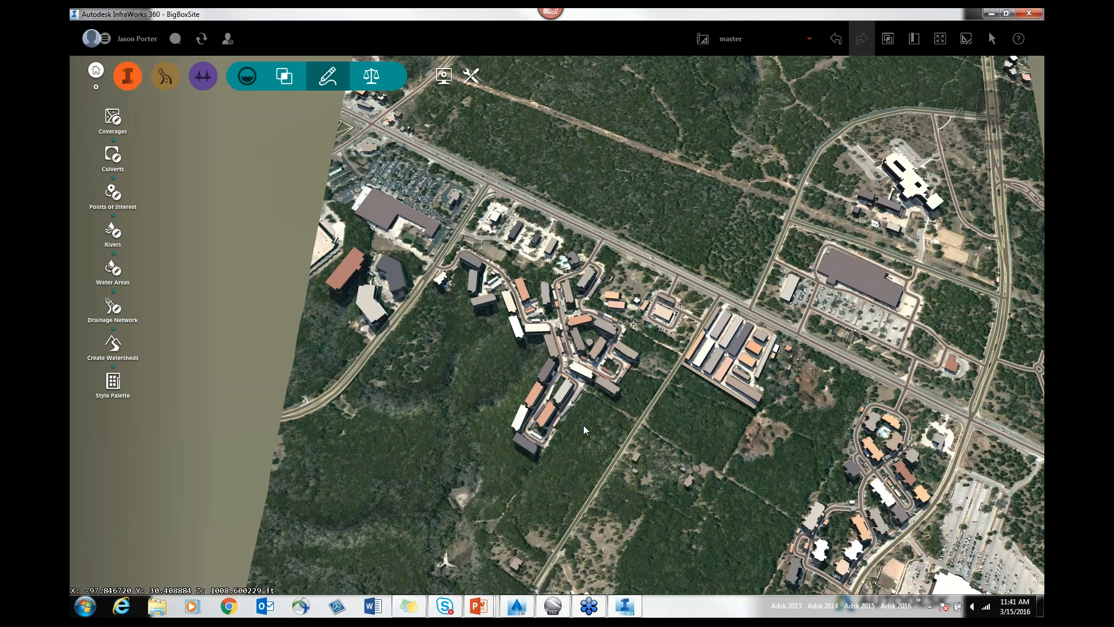
left_click_drag(584, 426, 611, 449)
left_click_drag(713, 246, 740, 258)
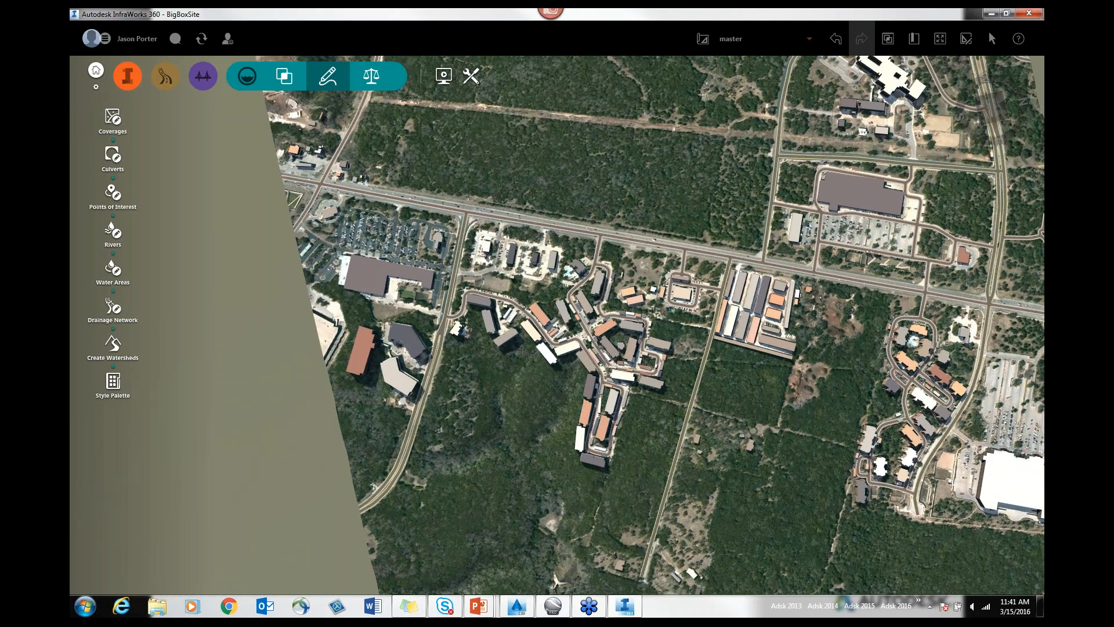
left_click(112, 346)
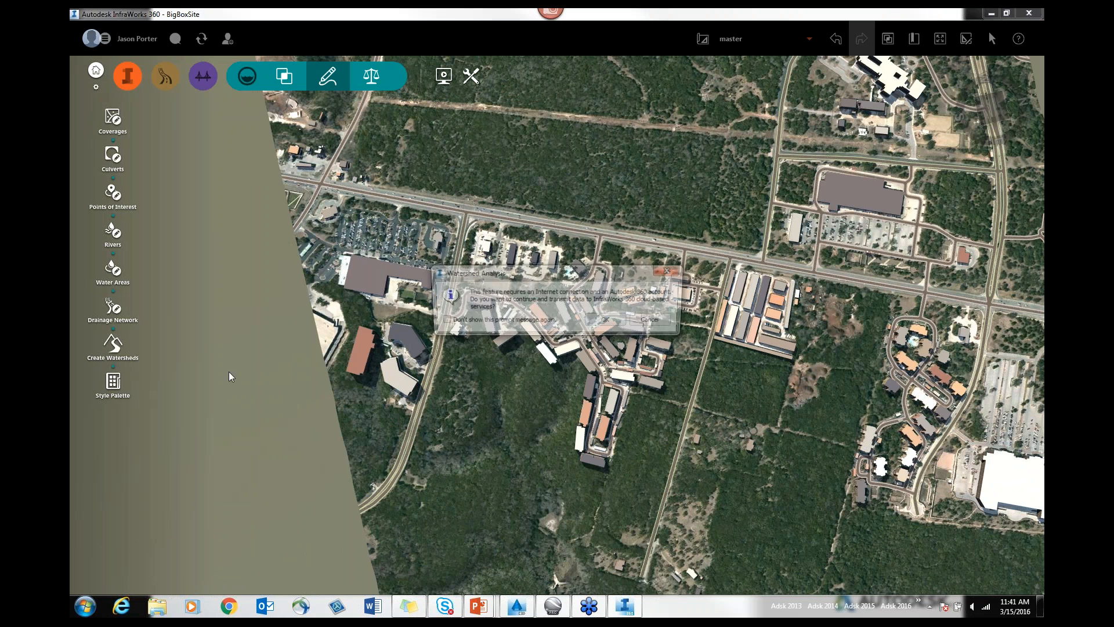
left_click(652, 321)
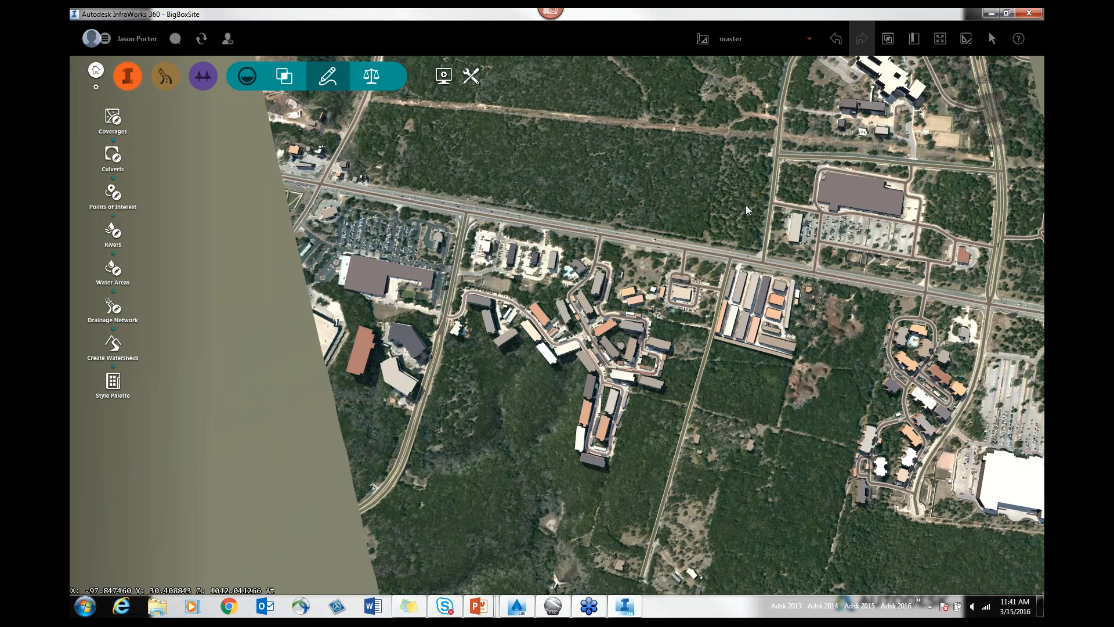
Switch the model to the Watershed proposal and bring the whole watershed into the top view
left_click(809, 39)
left_click(734, 94)
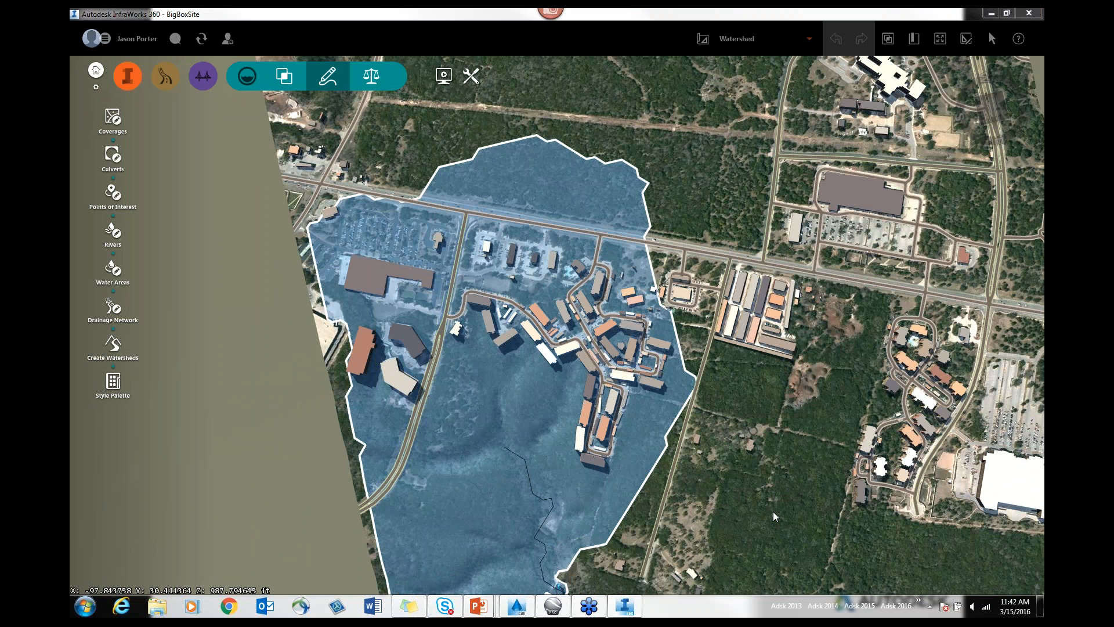
left_click_drag(755, 523, 654, 522)
middle_click_drag(654, 521, 641, 444)
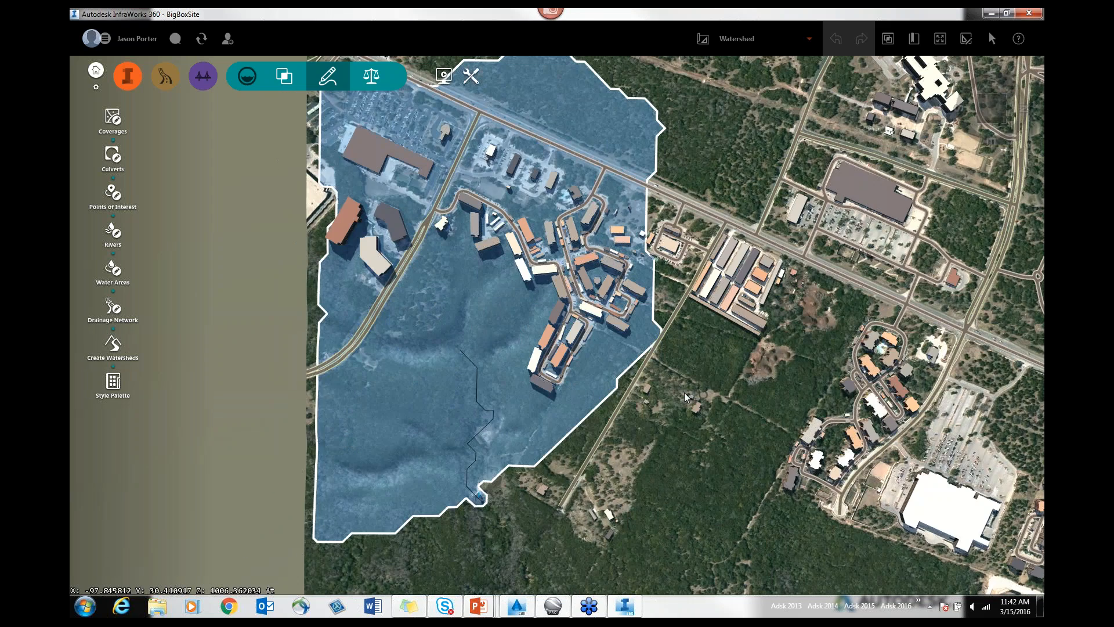
Examine the watershed boundary and its stream channel against the full extent of the site model
scroll(684, 392, "down", 1)
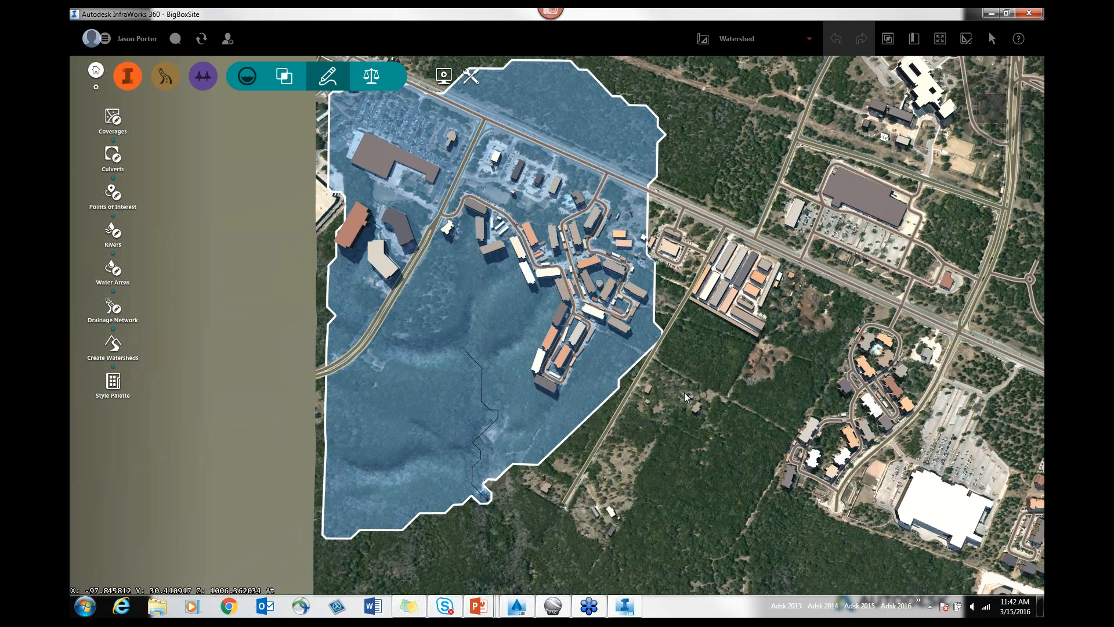
scroll(684, 392, "down", 1)
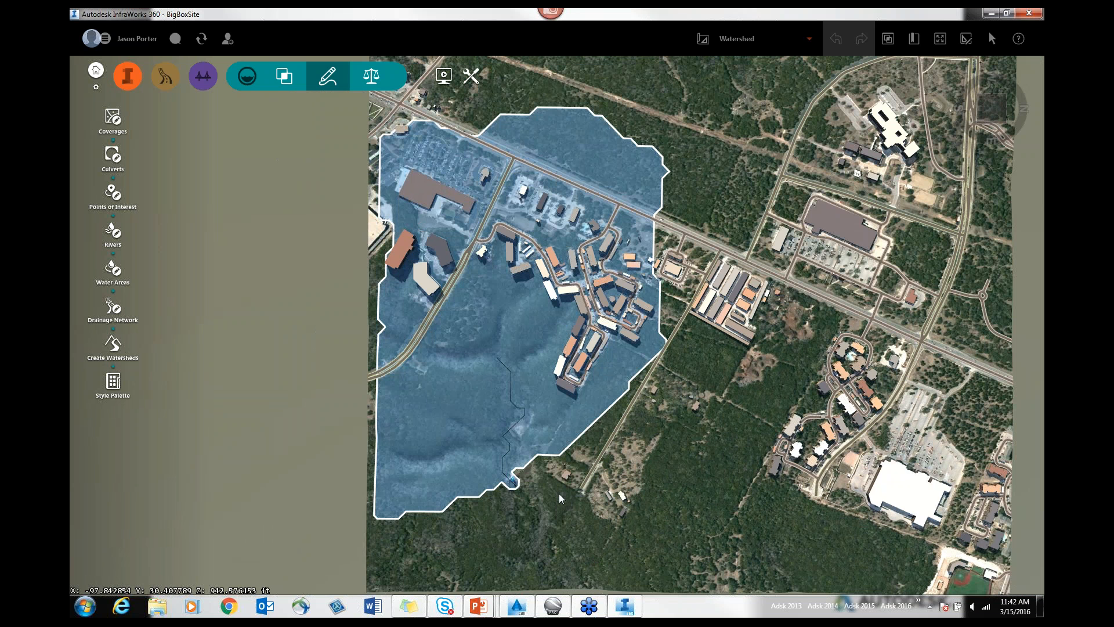
scroll(559, 493, "down", 1)
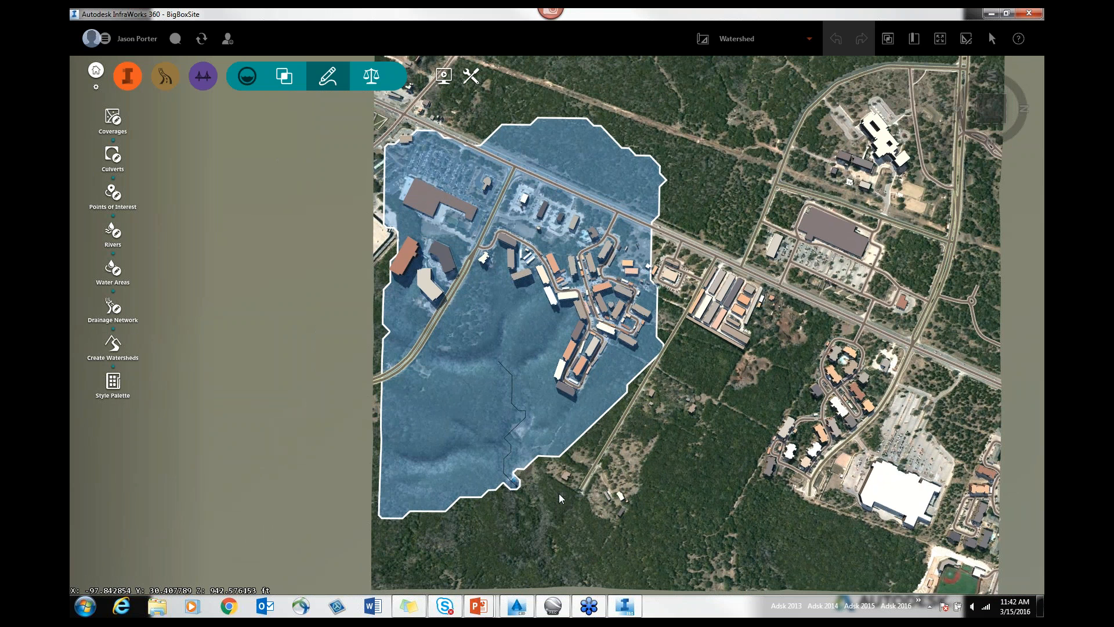
scroll(559, 494, "down", 1)
scroll(559, 493, "down", 2)
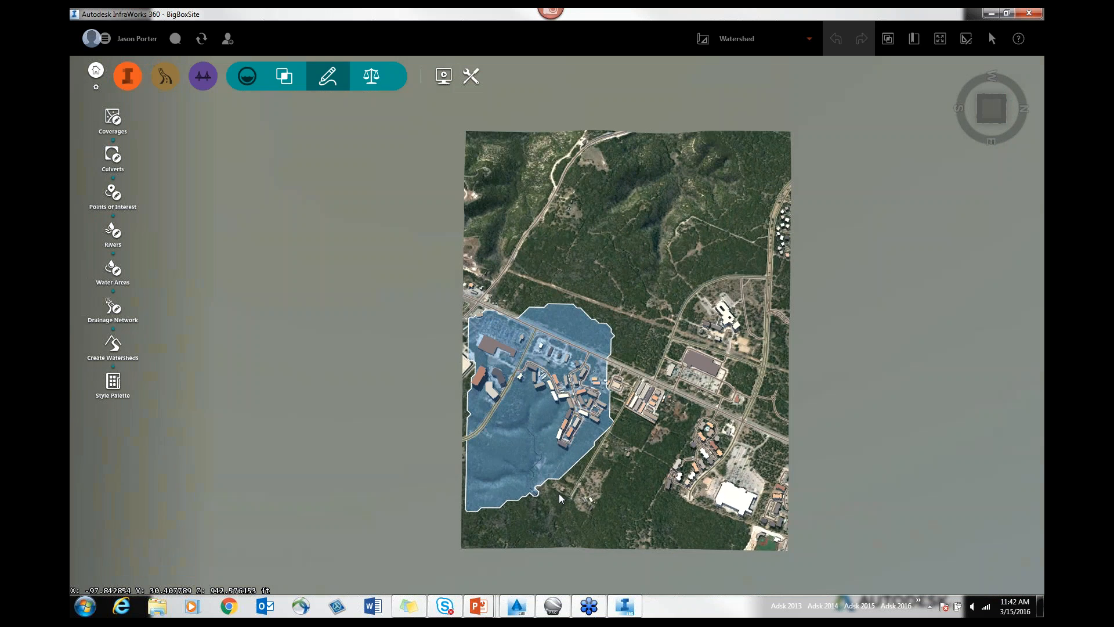
scroll(559, 494, "down", 1)
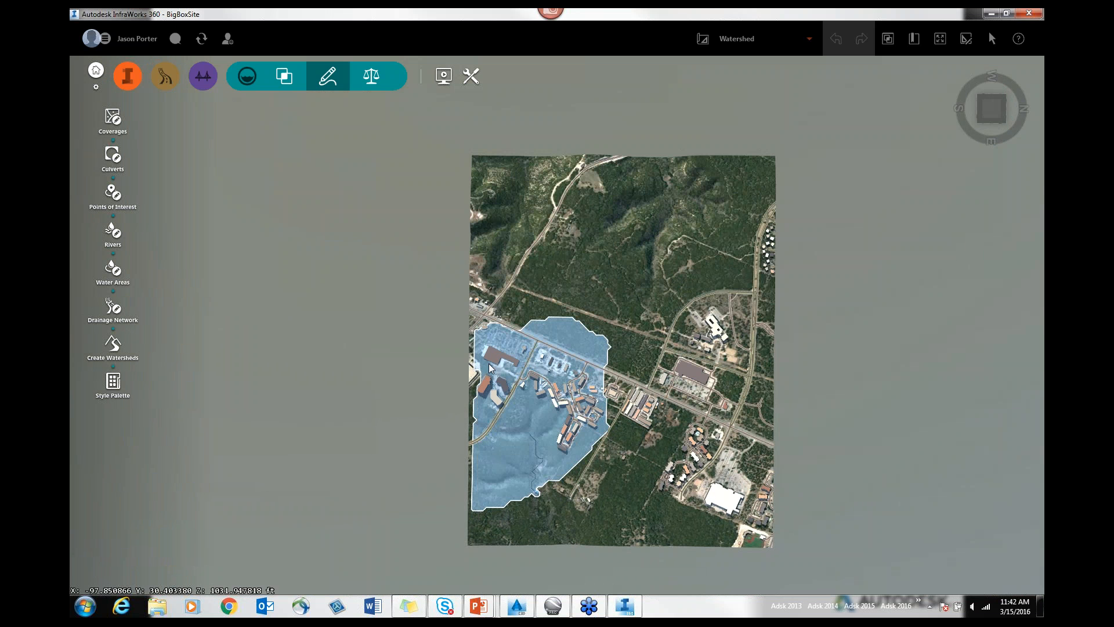
scroll(535, 421, "up", 2)
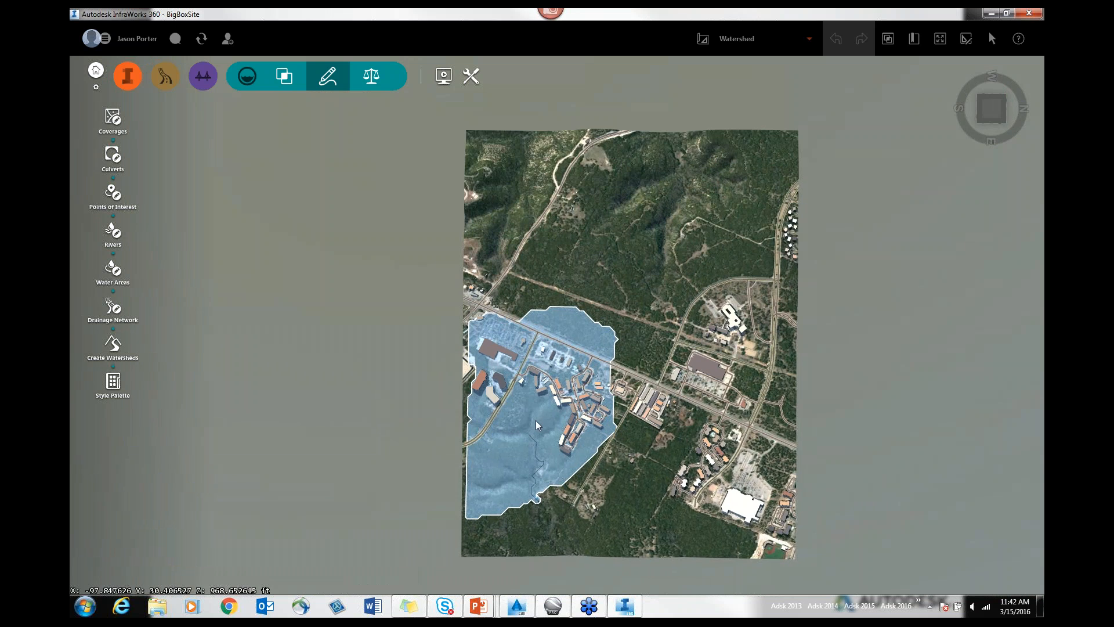
scroll(567, 412, "up", 1)
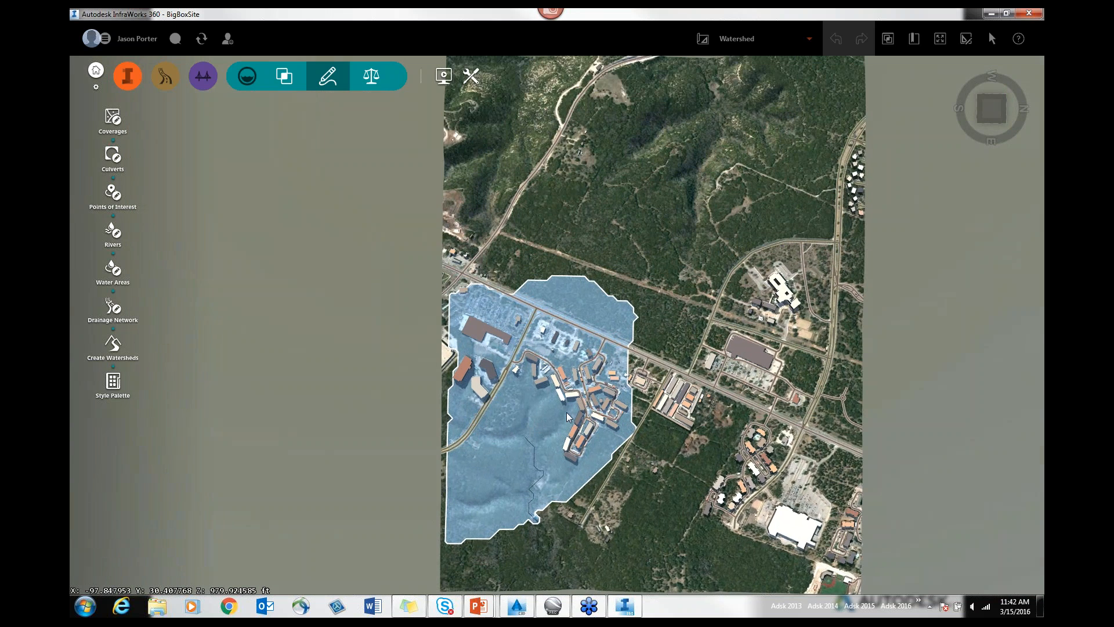
scroll(567, 418, "up", 2)
scroll(581, 427, "up", 1)
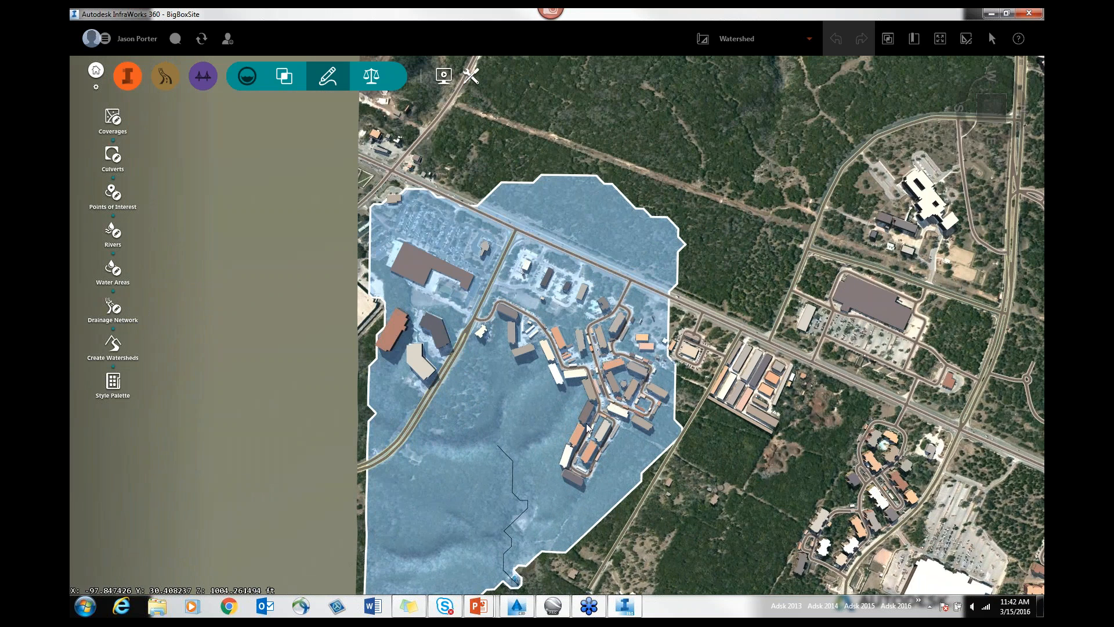
Open the watershed's properties and clear its runoff coefficient and 100-year rainfall intensity
left_click(579, 530)
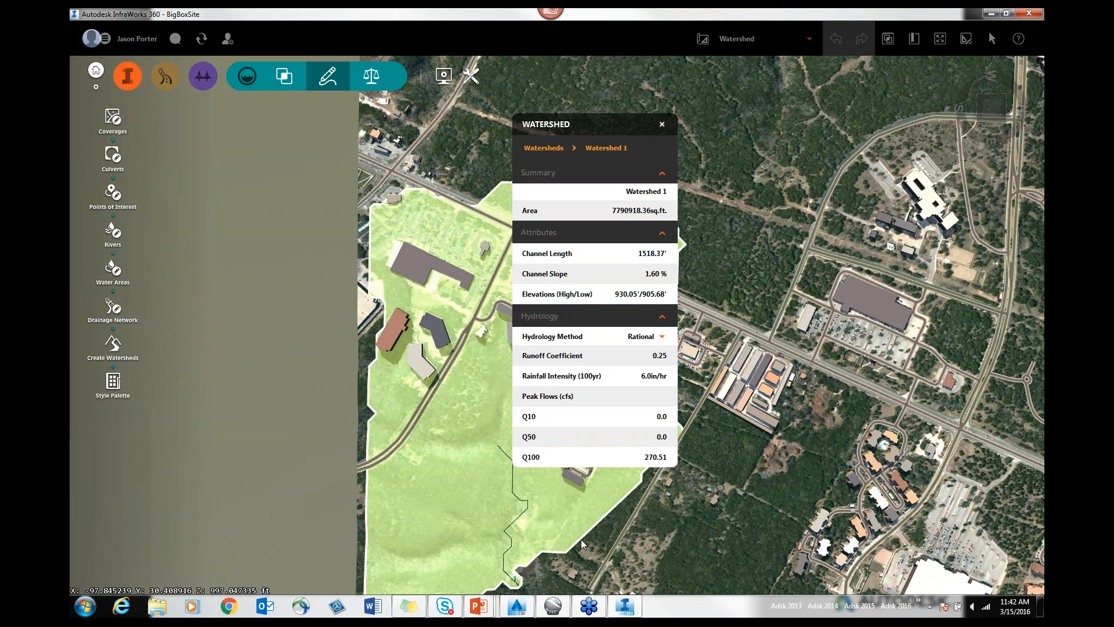
right_click(572, 510)
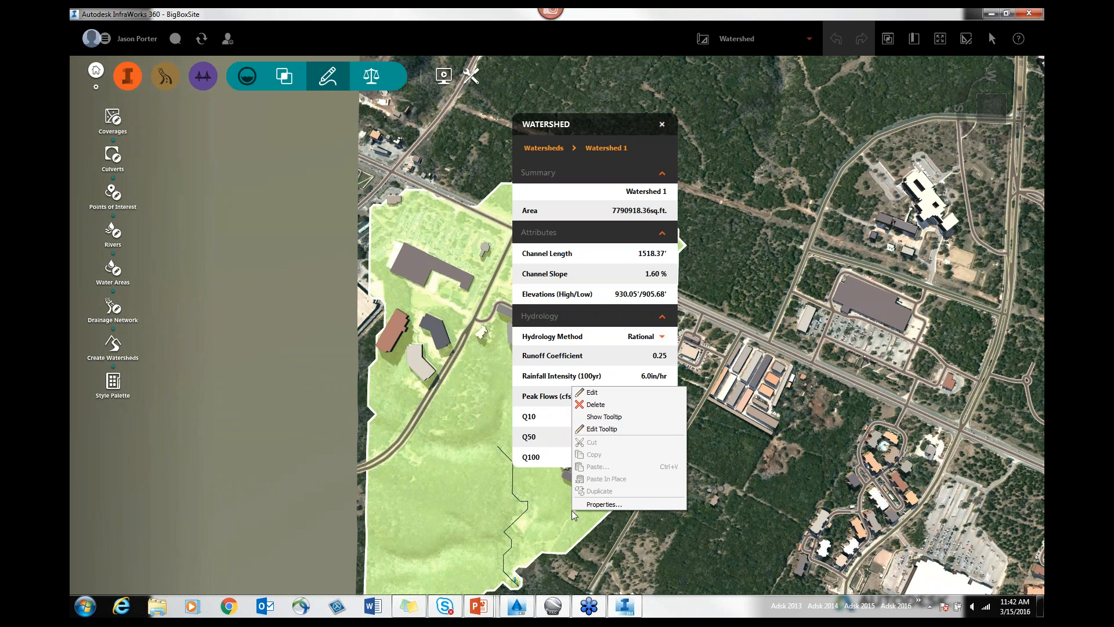
key("Escape")
left_click(658, 356)
key("Delete")
key("Delete")
key("Delete")
left_click(654, 375)
key("Delete")
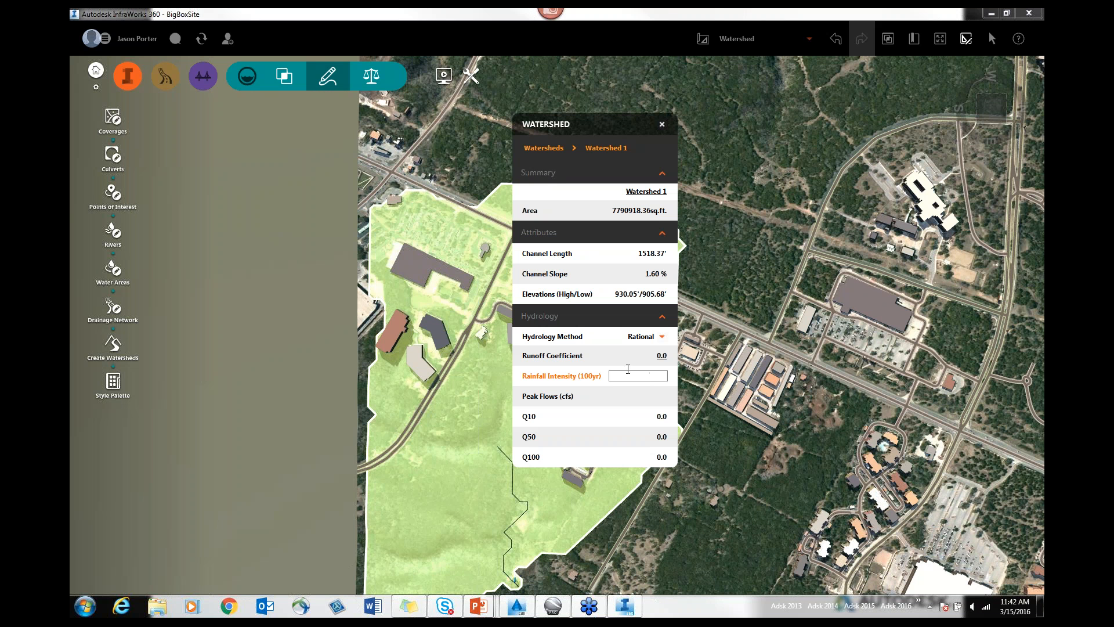
Set the watershed's runoff coefficient to 0.25 and its 100-year rainfall intensity to 6 in/hr
left_click(604, 355)
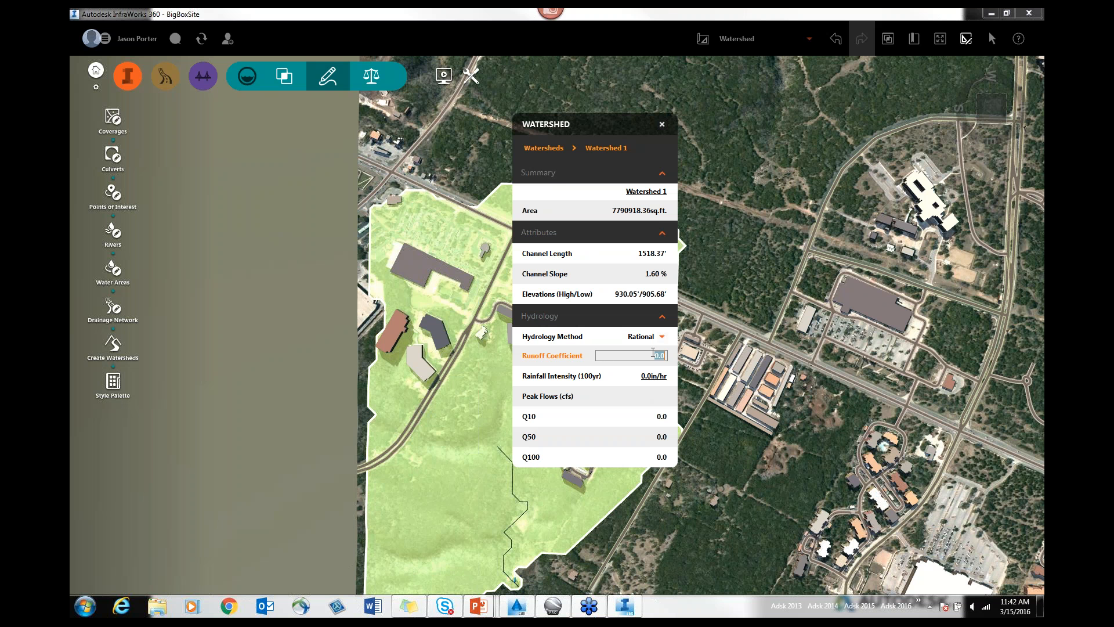
type("0.25")
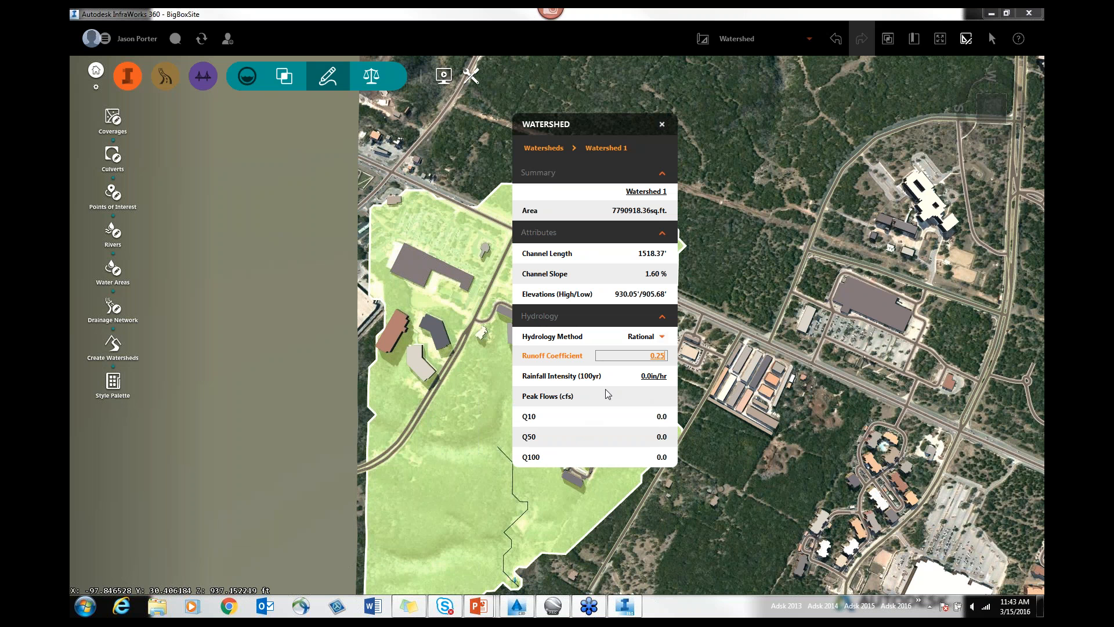
left_click(647, 376)
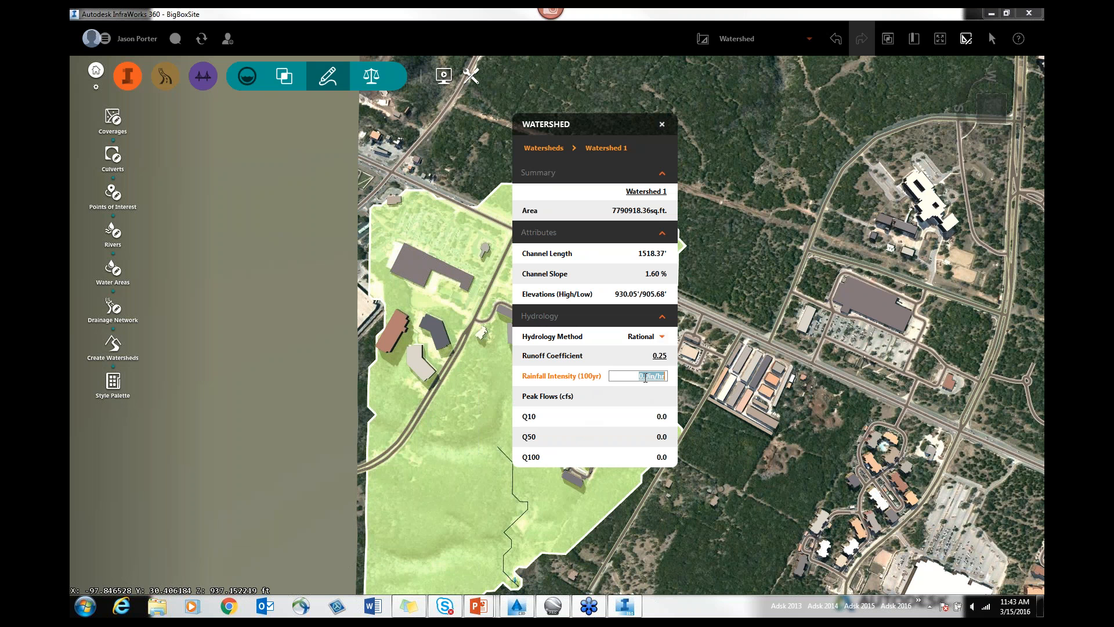
left_click(641, 376)
type("6")
key("Return")
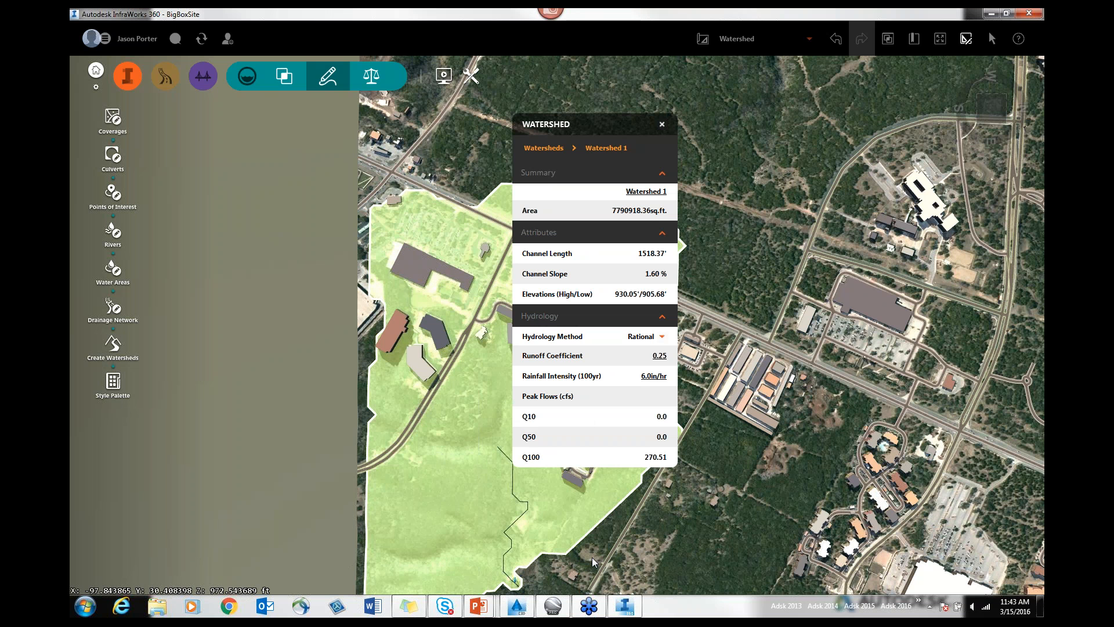
Inspect the watershed outlet and channel in 3D, close the watershed properties, and look over the drainage area from above
left_click_drag(592, 557, 395, 444)
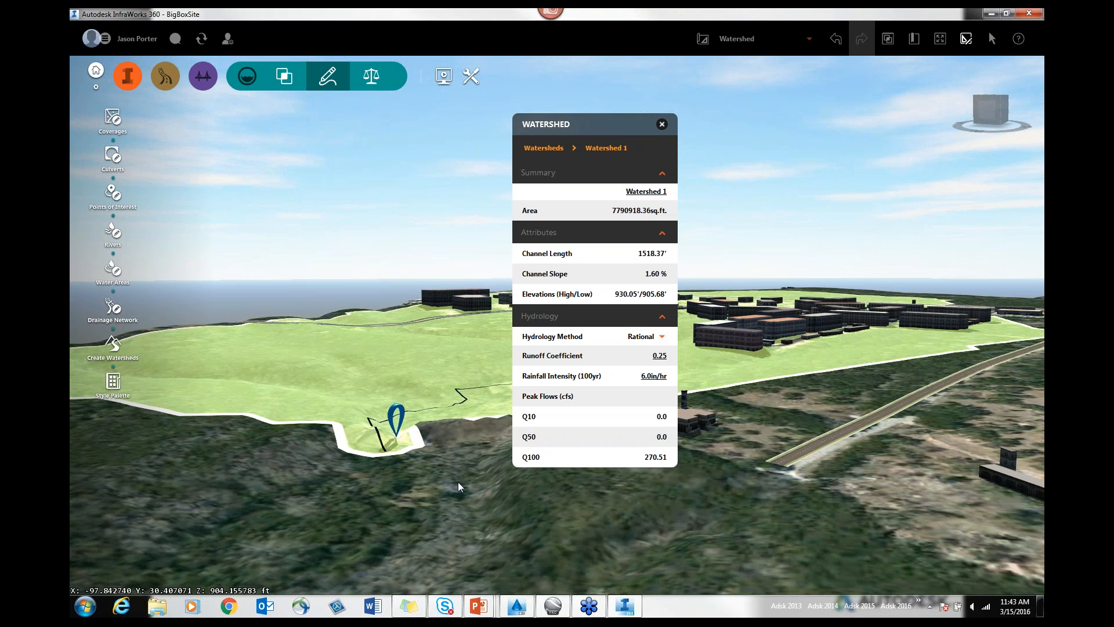
left_click_drag(466, 490, 517, 563)
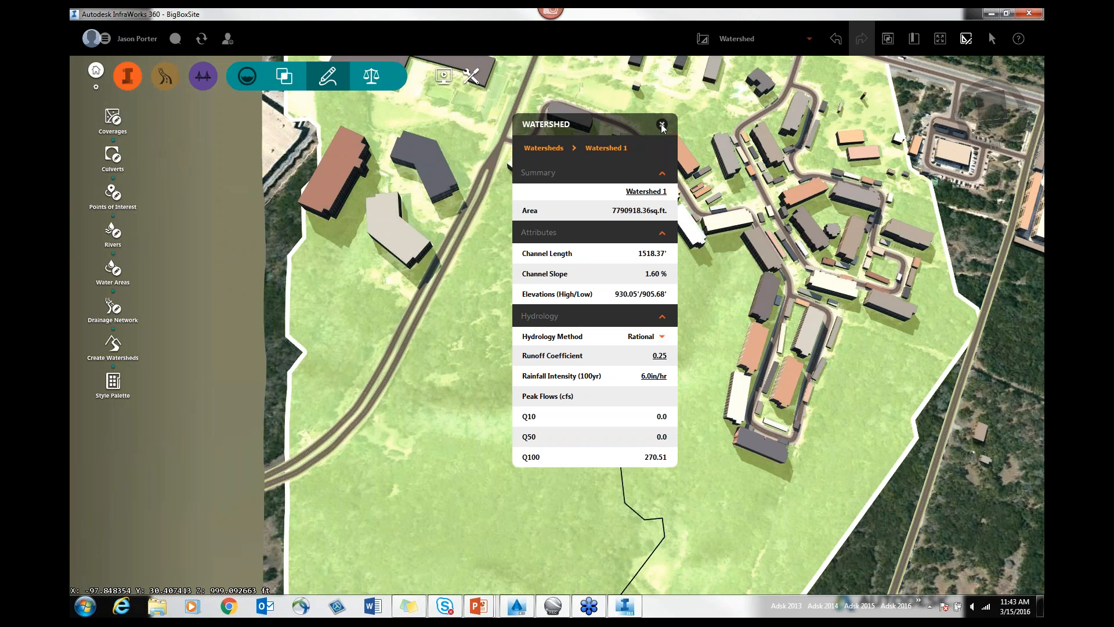
left_click(661, 124)
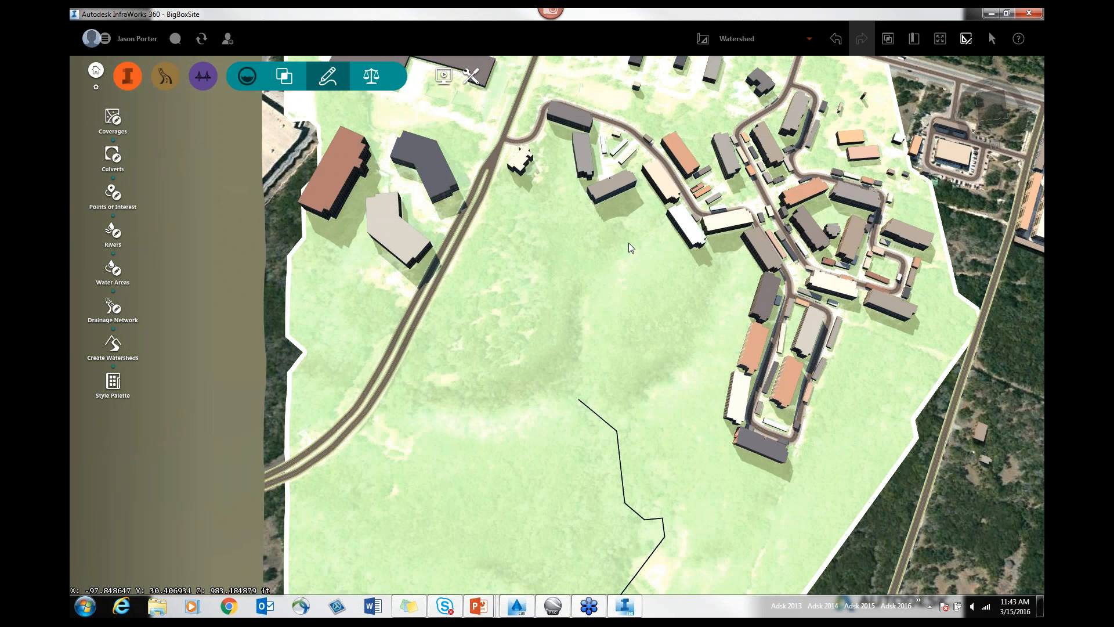
scroll(629, 247, "down", 1)
scroll(629, 250, "down", 2)
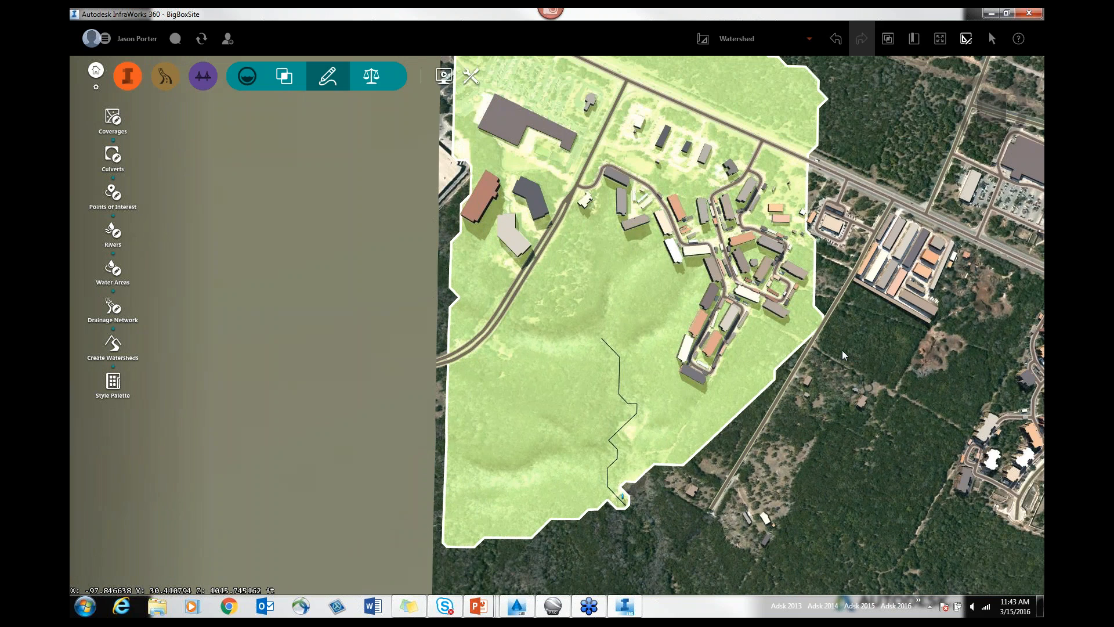
left_click_drag(865, 130, 605, 299)
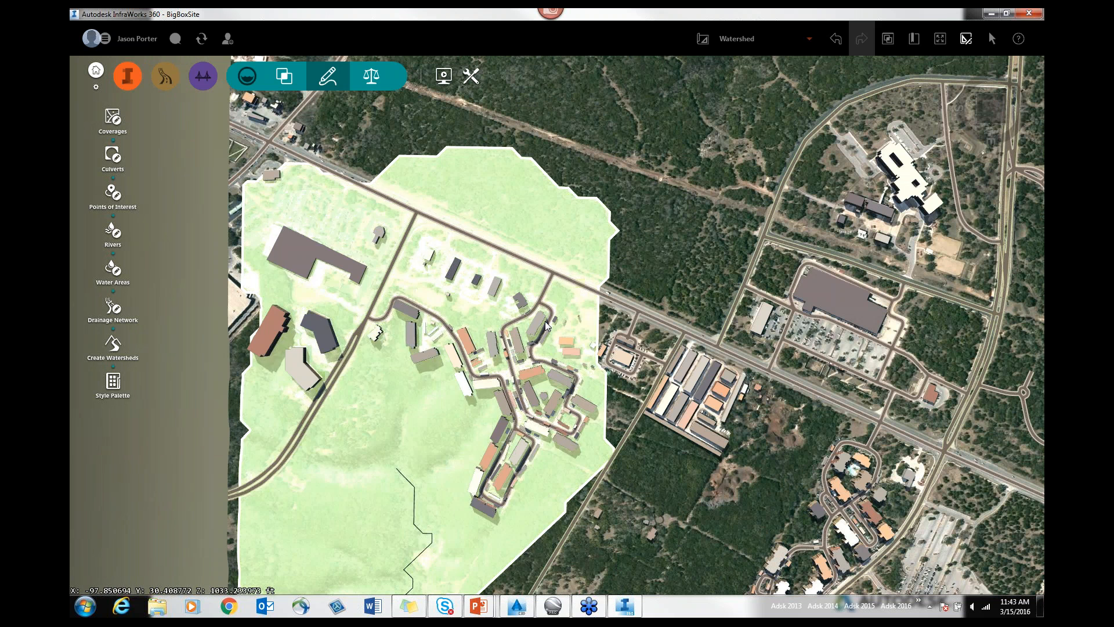
left_click_drag(632, 461, 651, 413)
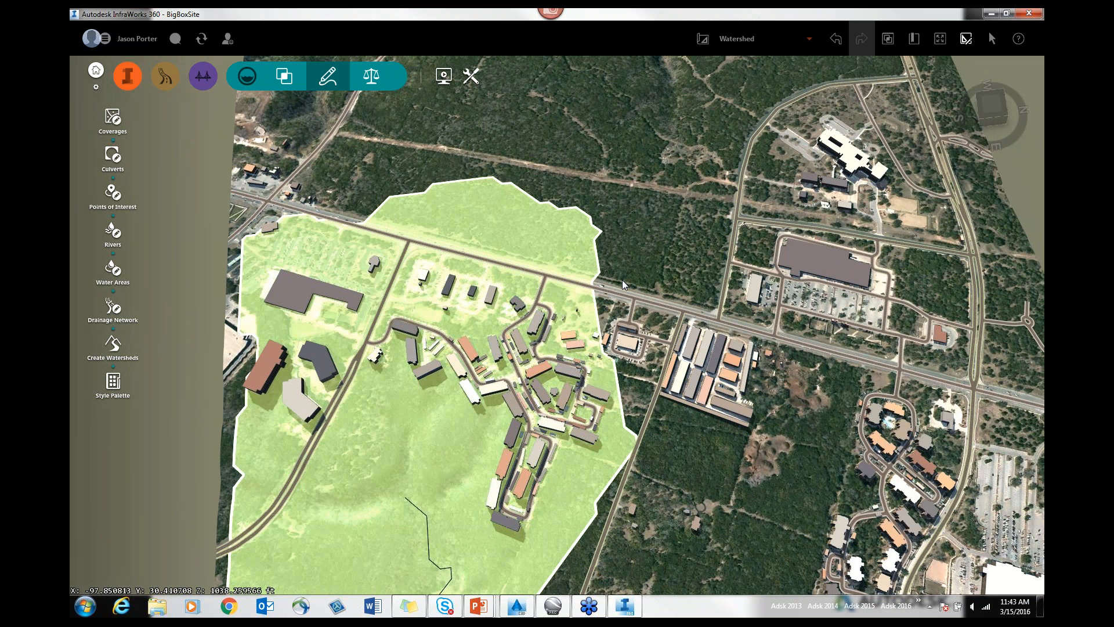
Switch the model to the ProposedSite proposal and show a close top view of the proposed black building and its access road
left_click(810, 39)
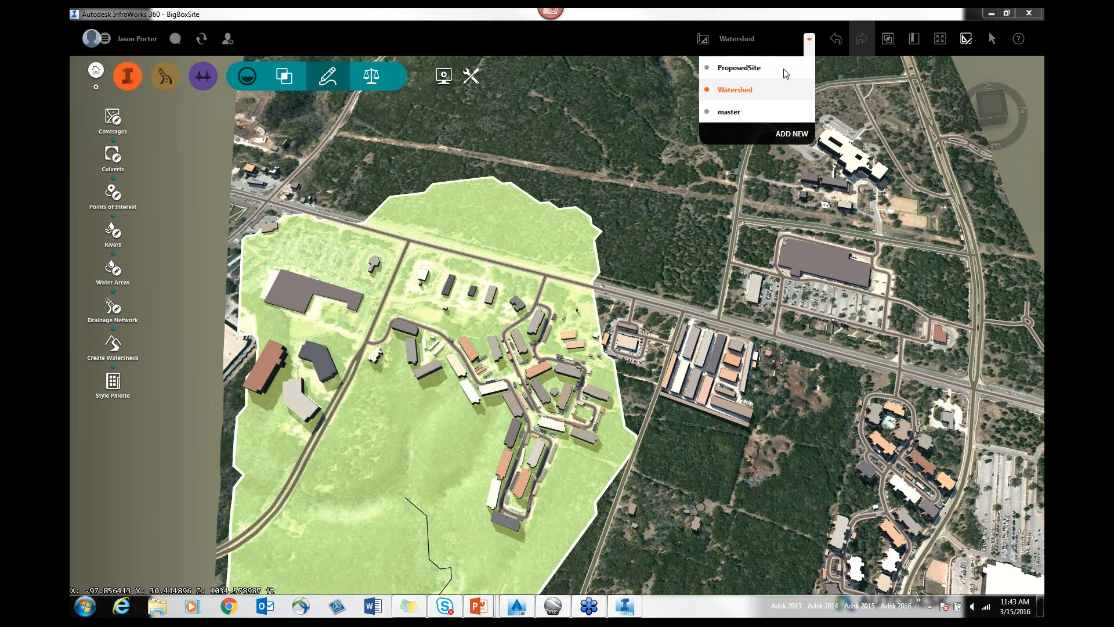
left_click(734, 68)
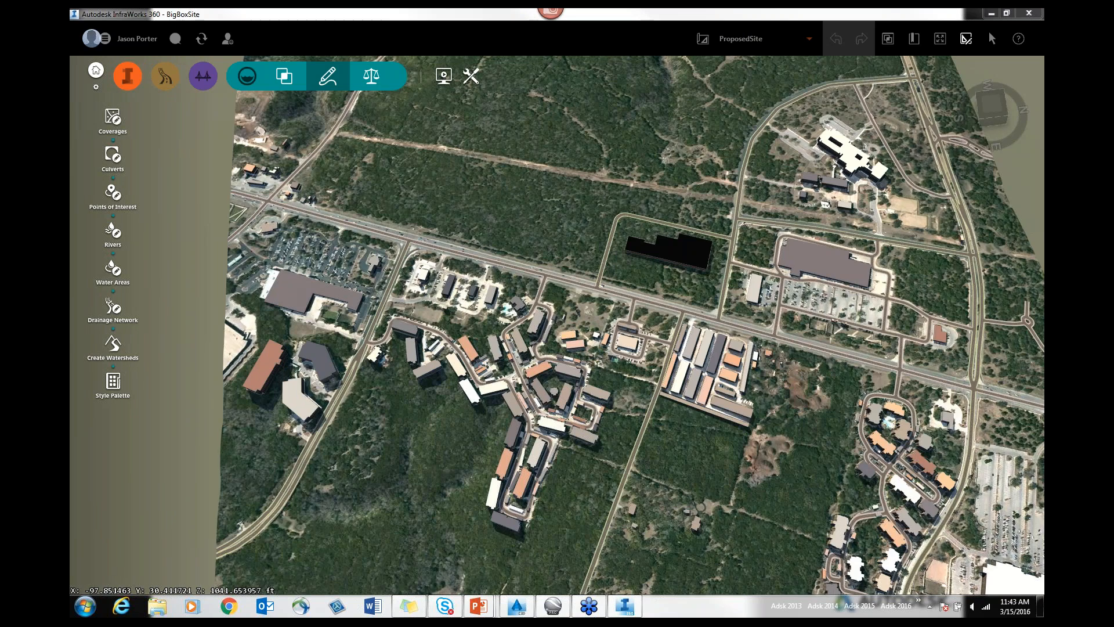
scroll(671, 291, "up", 1)
scroll(684, 335, "up", 2)
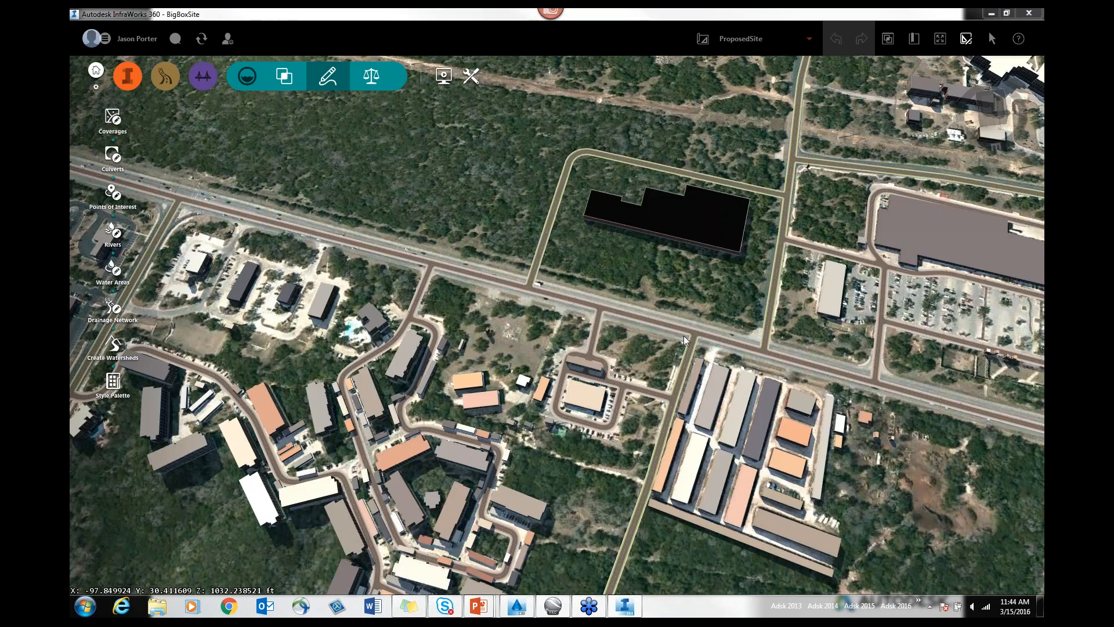
scroll(684, 336, "up", 2)
left_click_drag(684, 335, 544, 265)
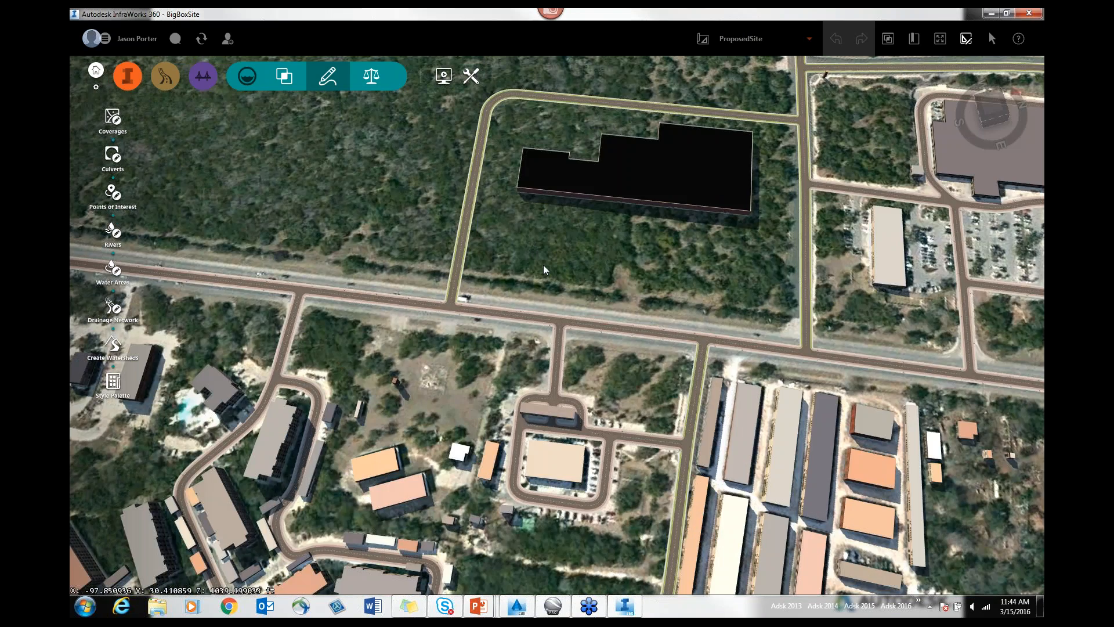
scroll(552, 241, "down", 1)
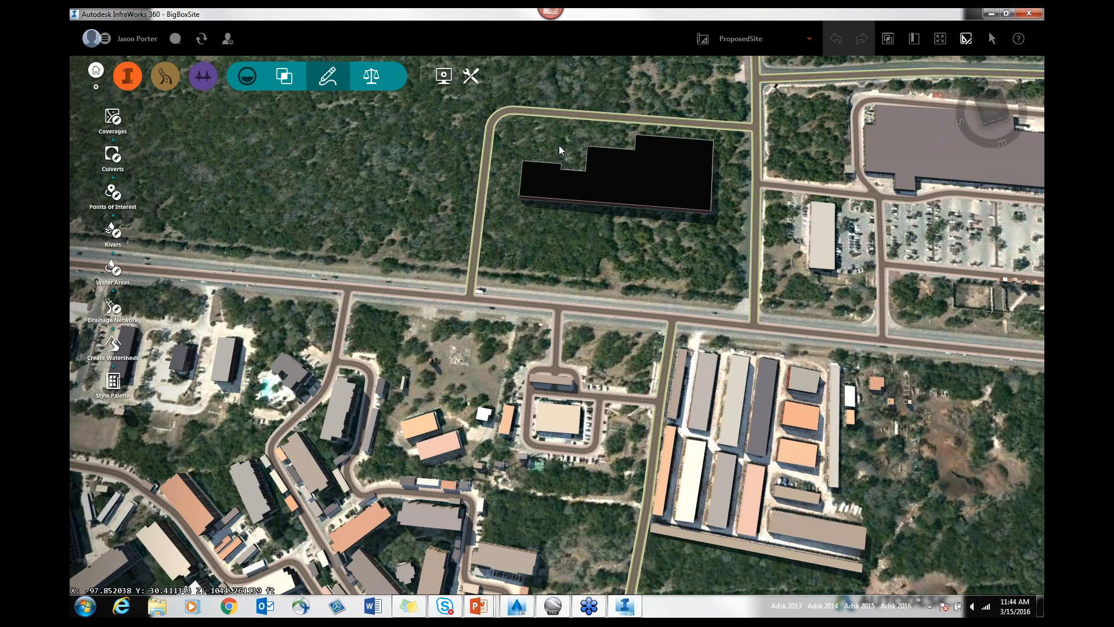
Draw a local road in the Sidewalk and Greenspace street style, starting at the access road behind the black building, heading north and curving east
middle_click_drag(559, 145, 548, 266)
left_click(165, 79)
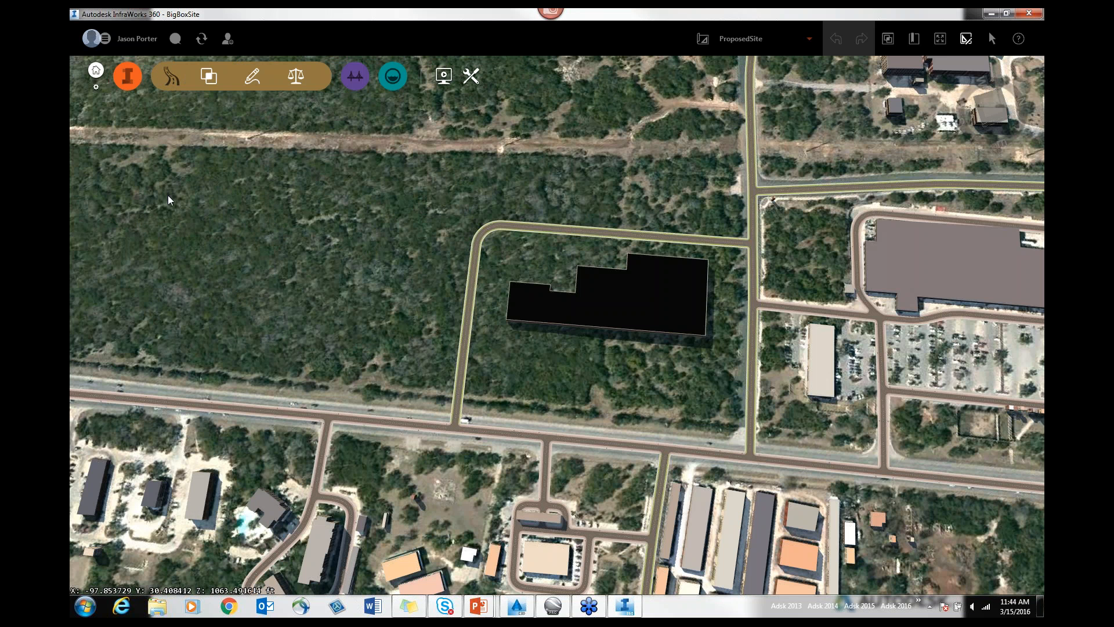
left_click(253, 76)
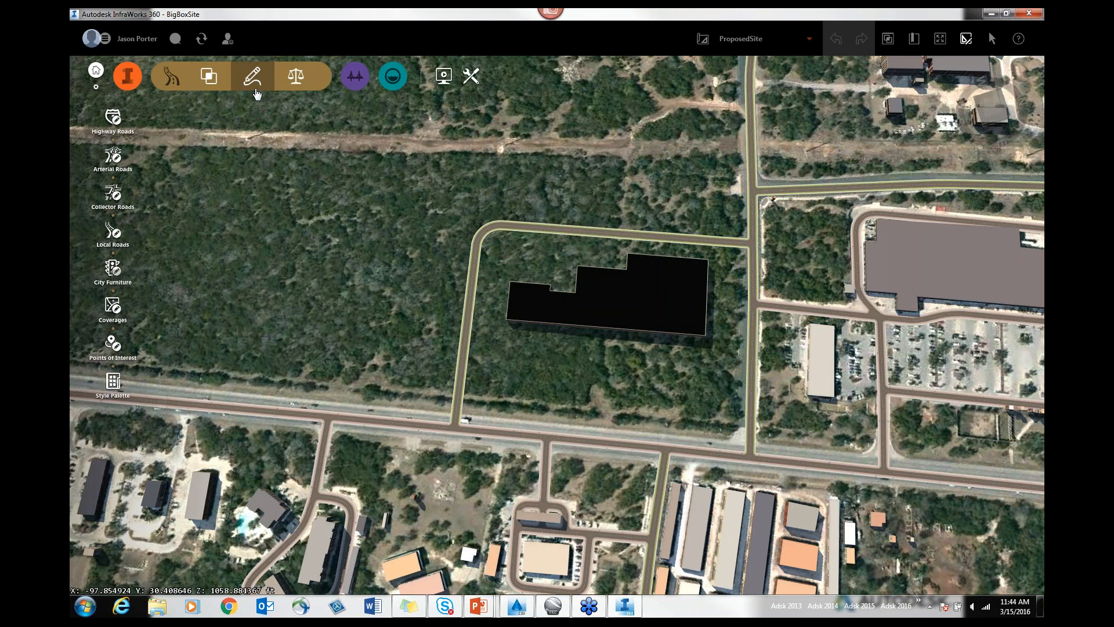
left_click(112, 235)
left_click(241, 505)
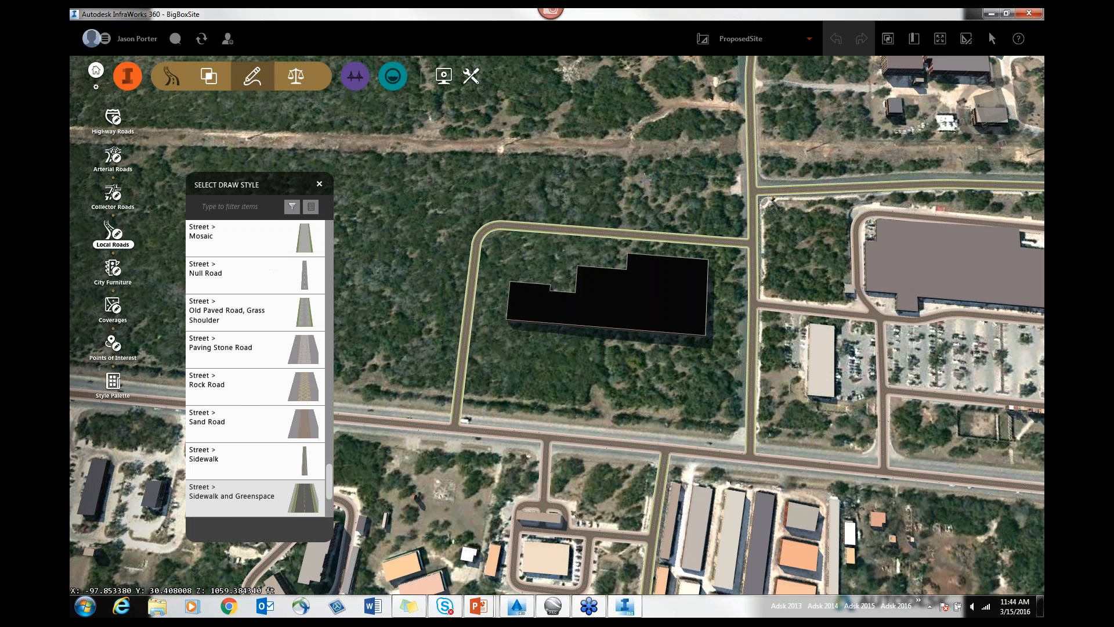
left_click(589, 230)
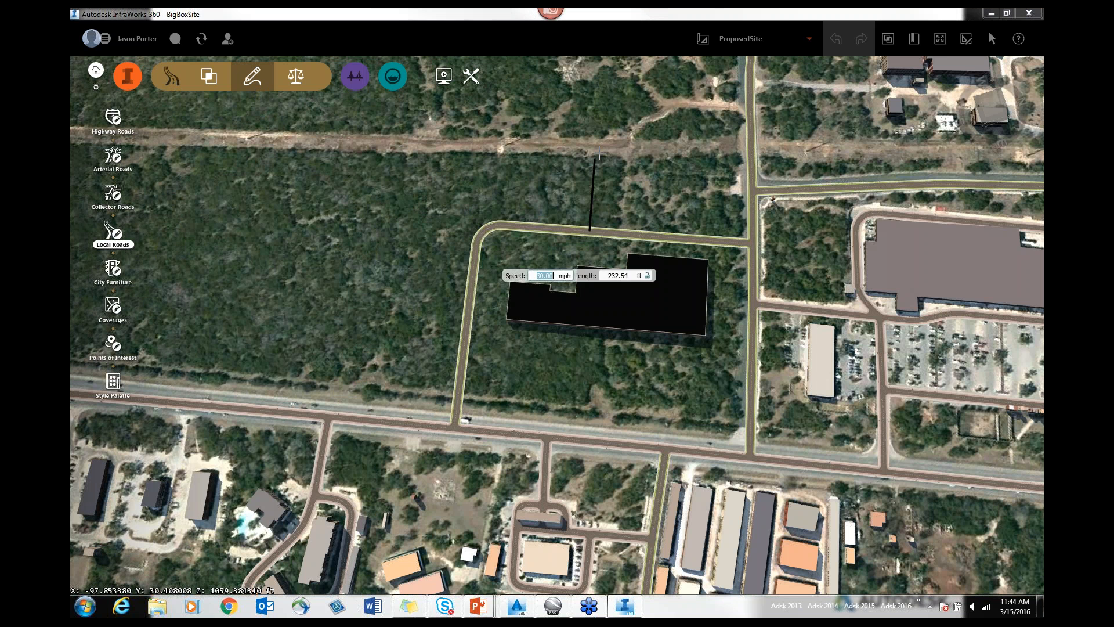
left_click(600, 109)
double_click(688, 89)
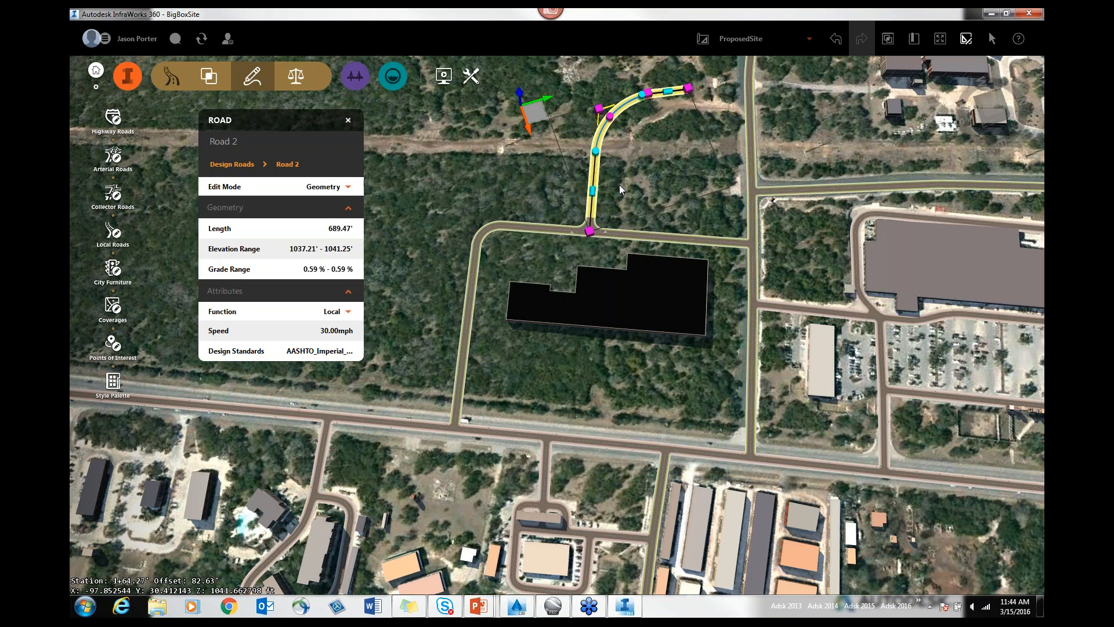
Deselect the new local road and examine the intersection it forms with the access road up close
left_click(657, 187)
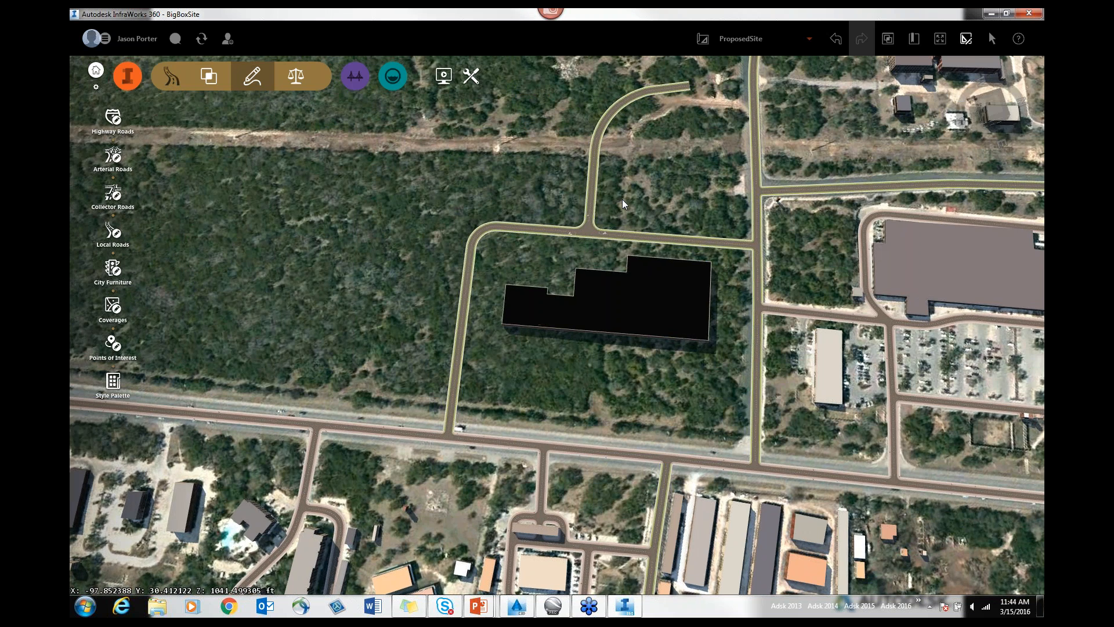
scroll(622, 200, "up", 5)
scroll(590, 221, "up", 3)
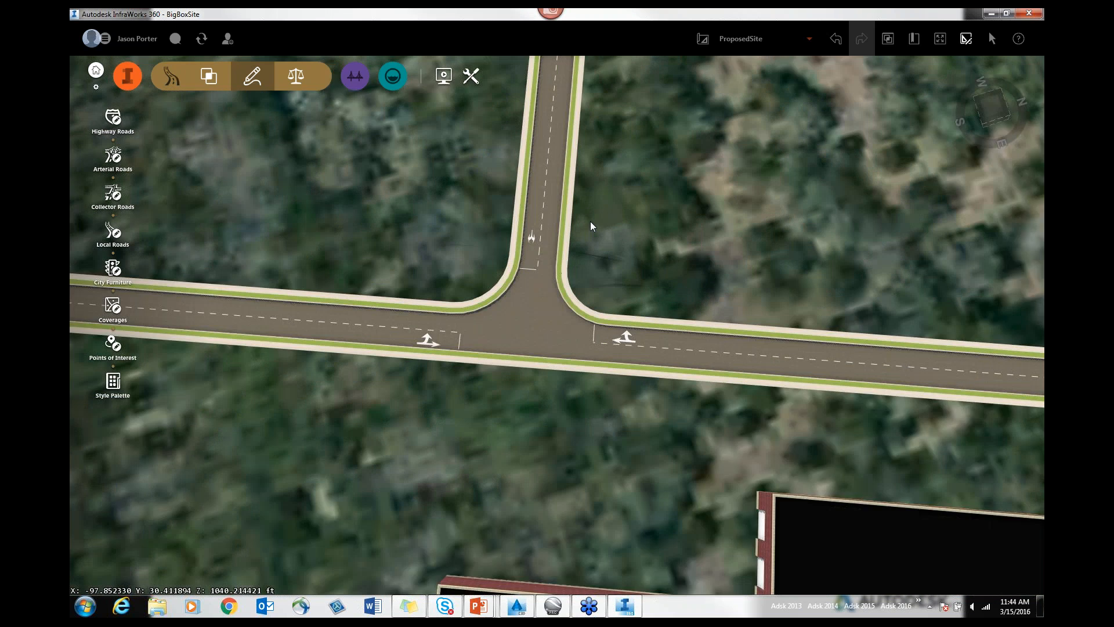
scroll(693, 207, "down", 5)
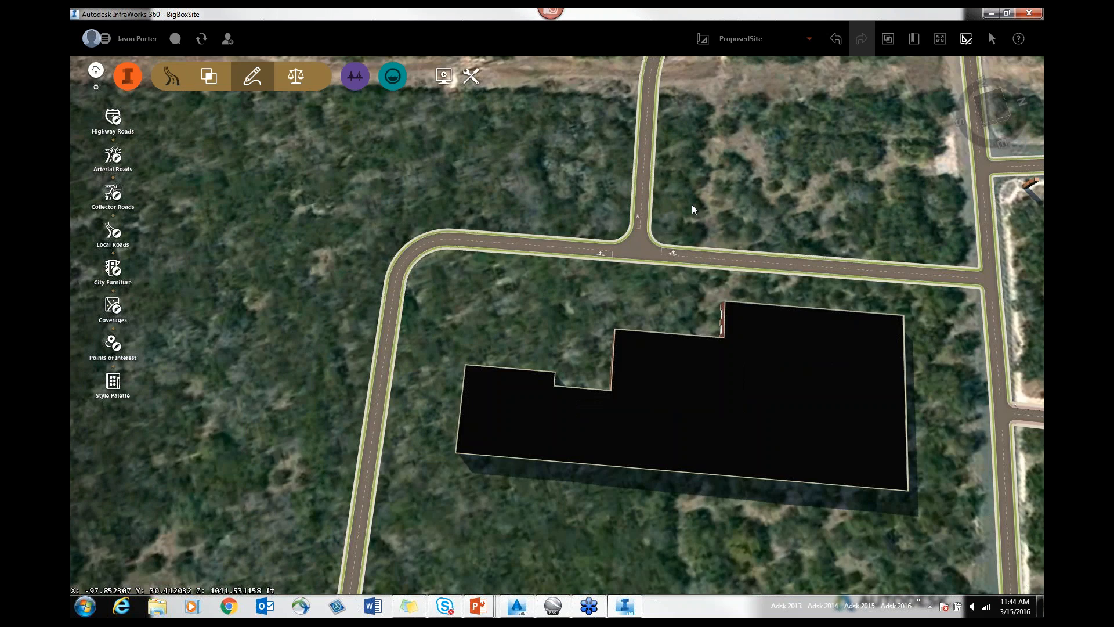
Delete the curved local road that branches north from the access road and view the site at an angle
scroll(695, 207, "down", 5)
scroll(708, 165, "up", 1)
left_click(690, 143)
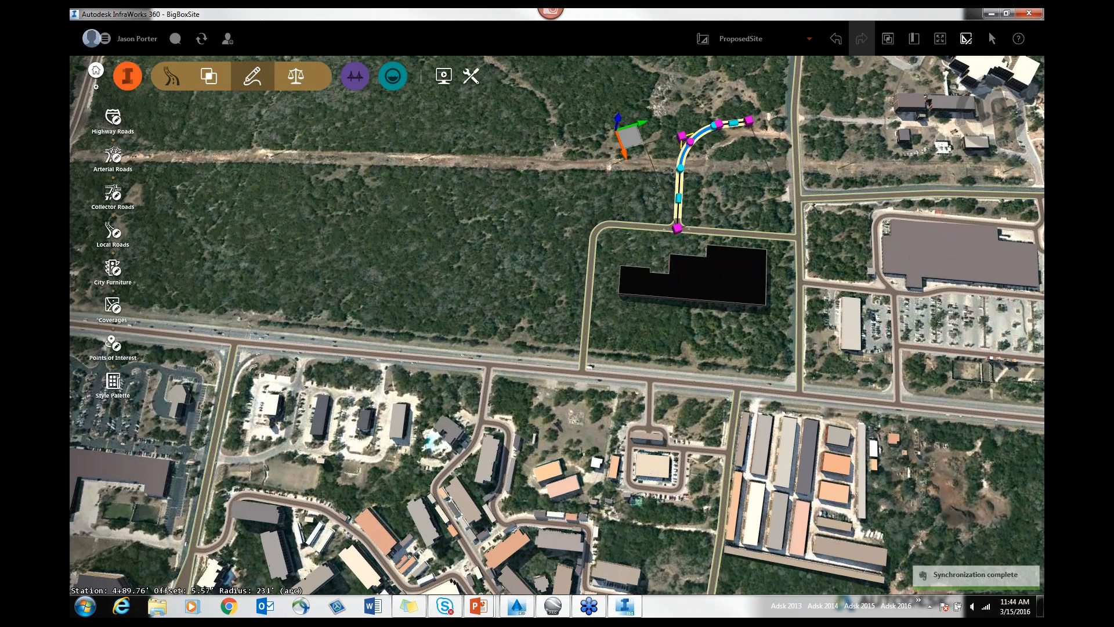
key("Delete")
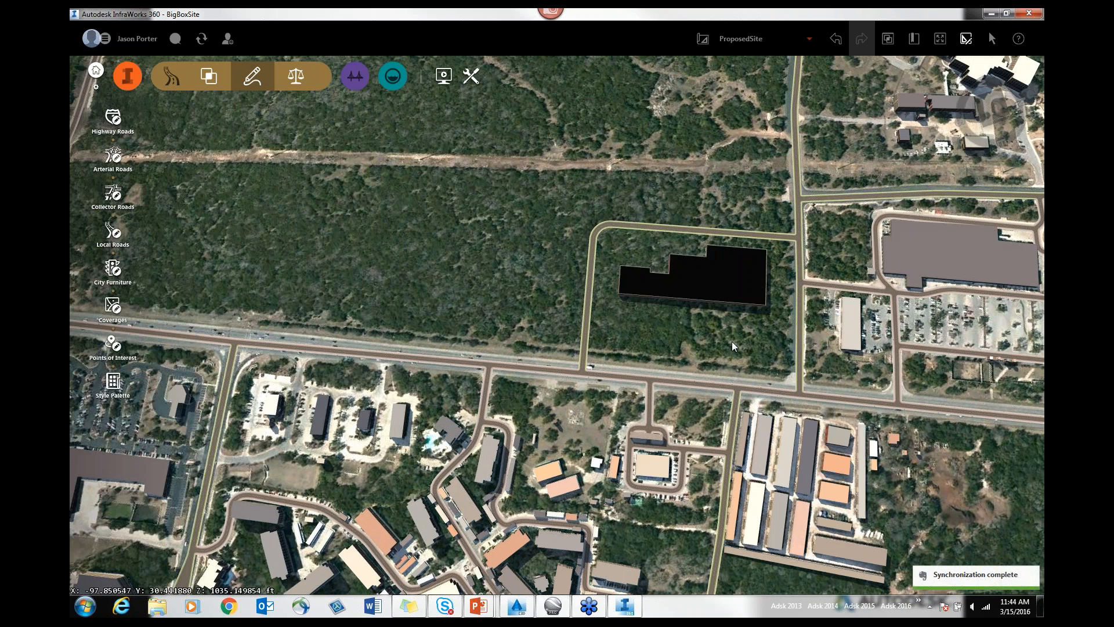
left_click_drag(732, 342, 661, 360)
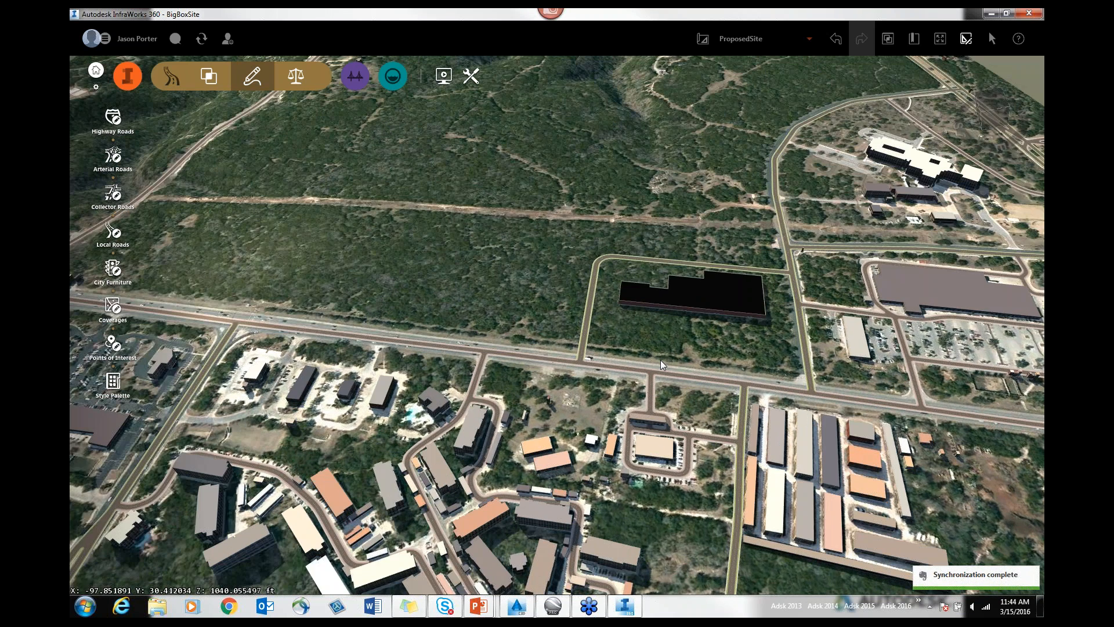
Switch to the PowerPoint slide show and advance through the slides on importing, configuring and placing the Revit building
key("alt+Tab")
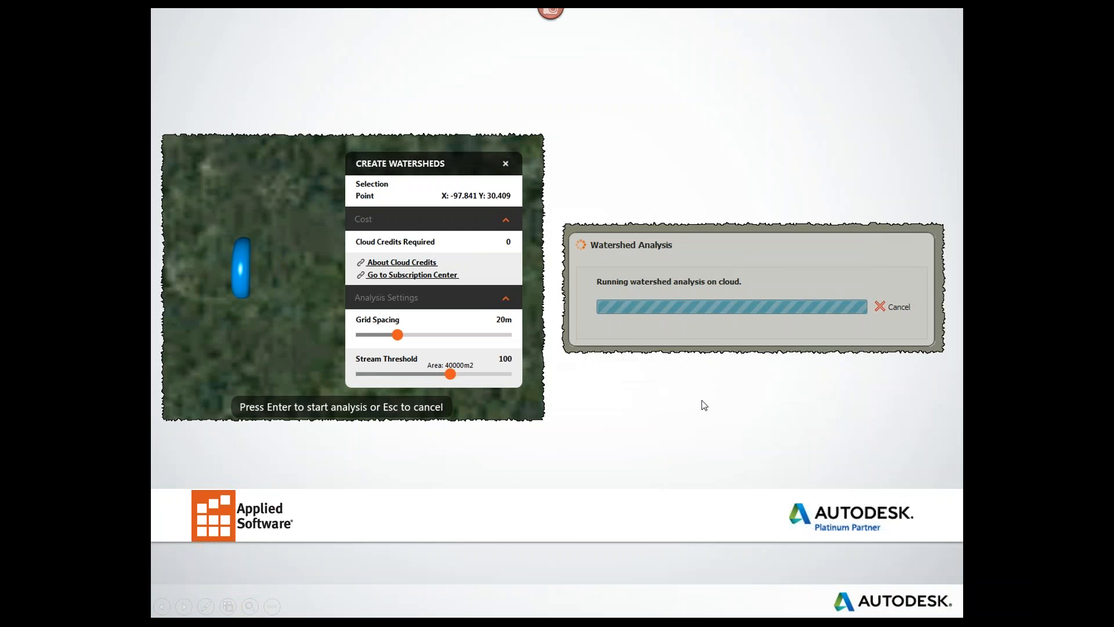
left_click(701, 401)
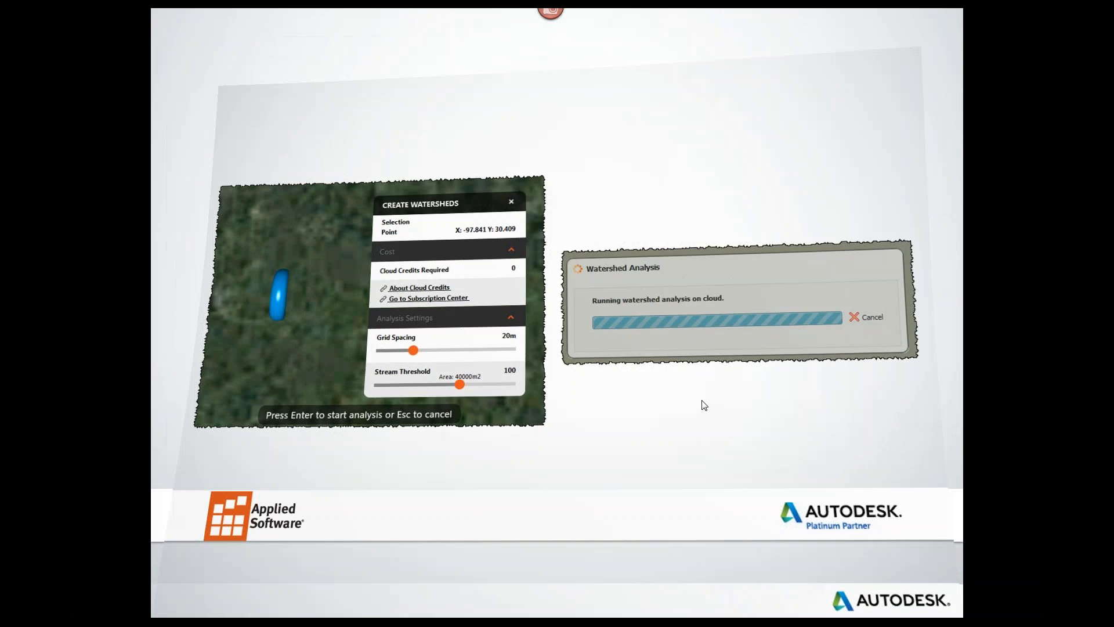
key("Right")
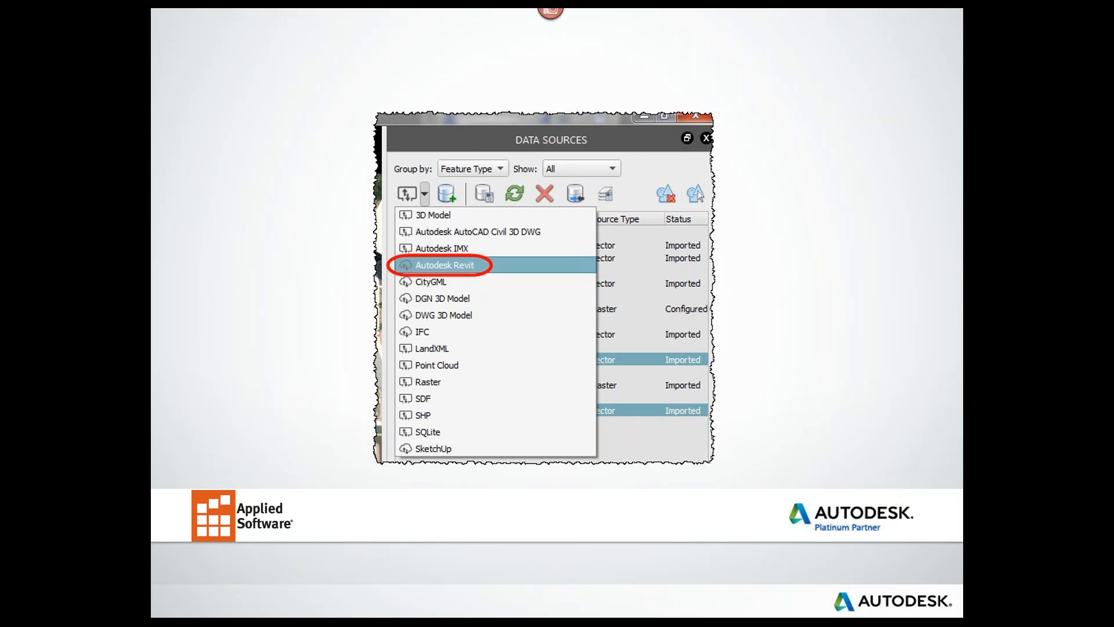
key("Right")
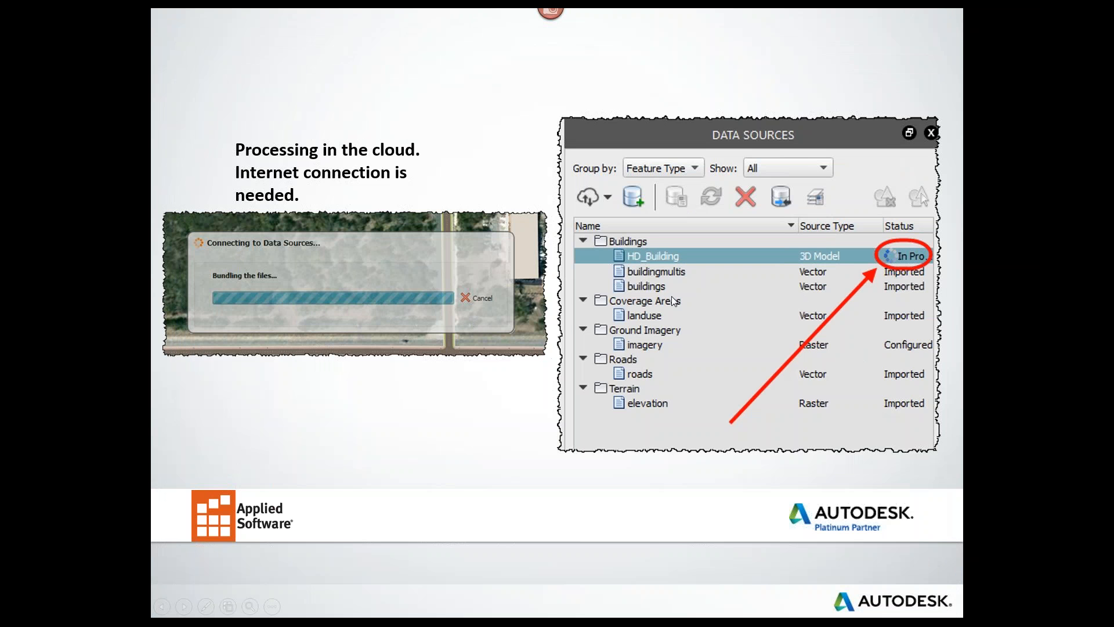
left_click(447, 238)
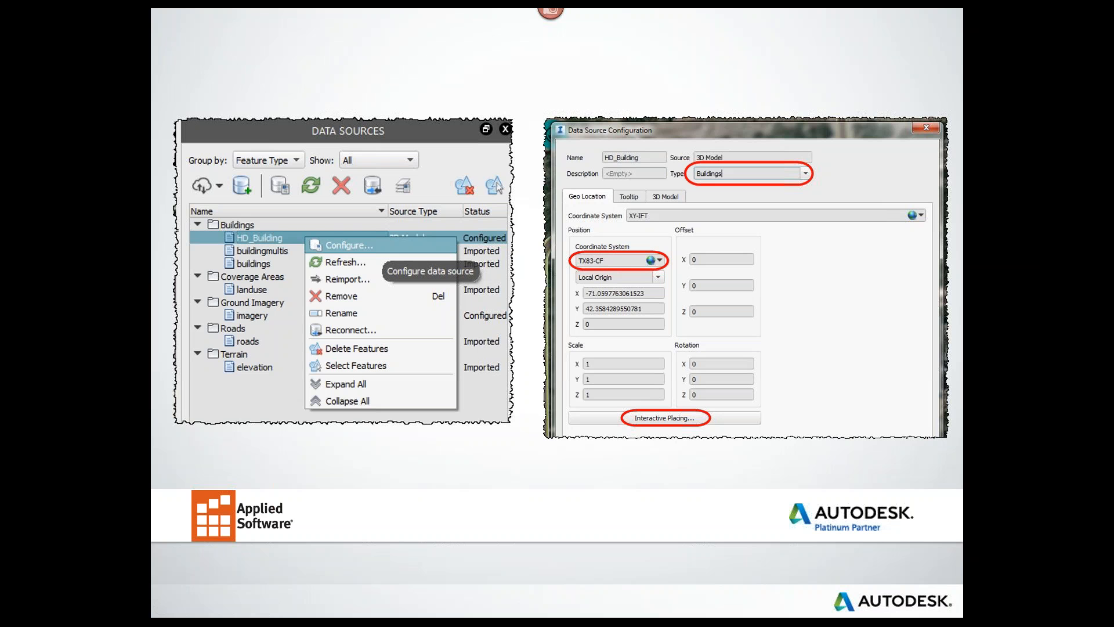
left_click(739, 370)
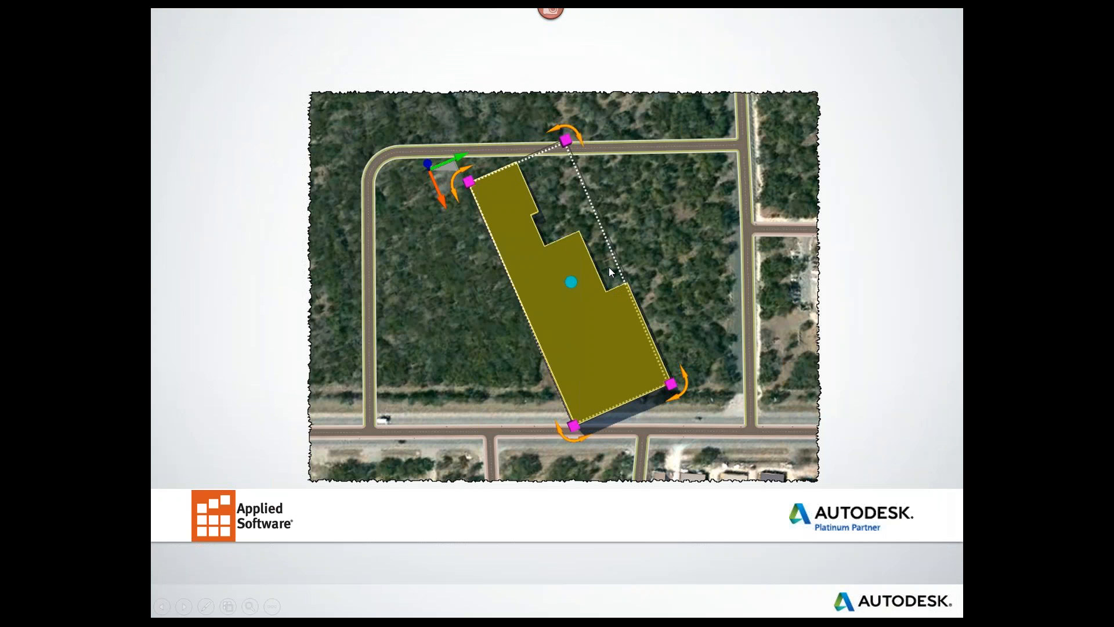
Switch back to InfraWorks 360 and examine the proposed black building and its surrounding roads at an angle and from above
key("alt+Tab")
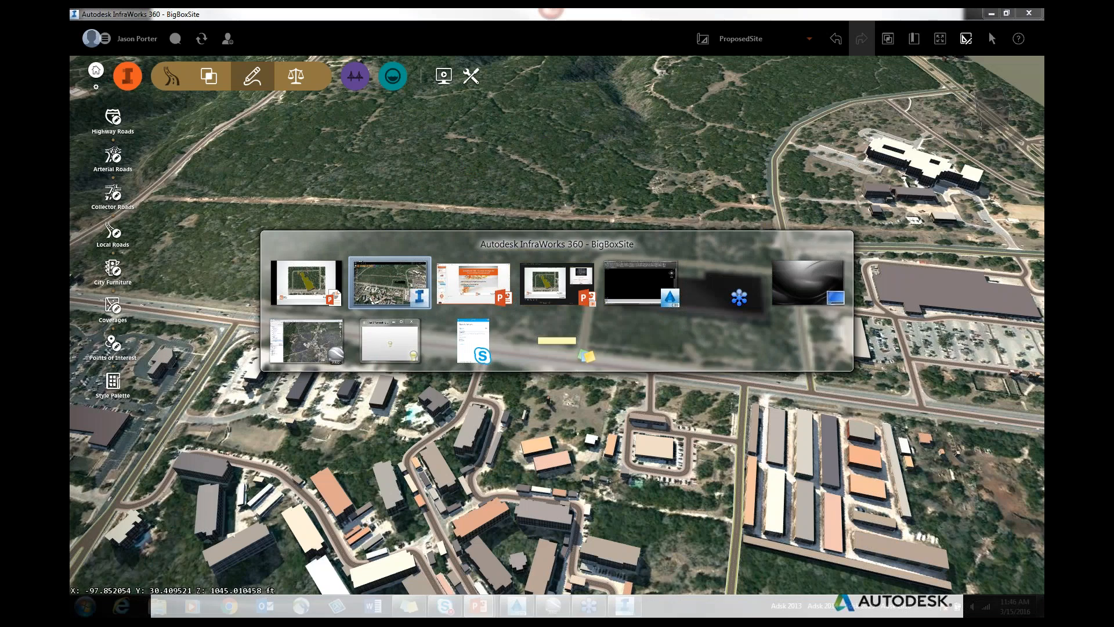
scroll(665, 326, "up", 3)
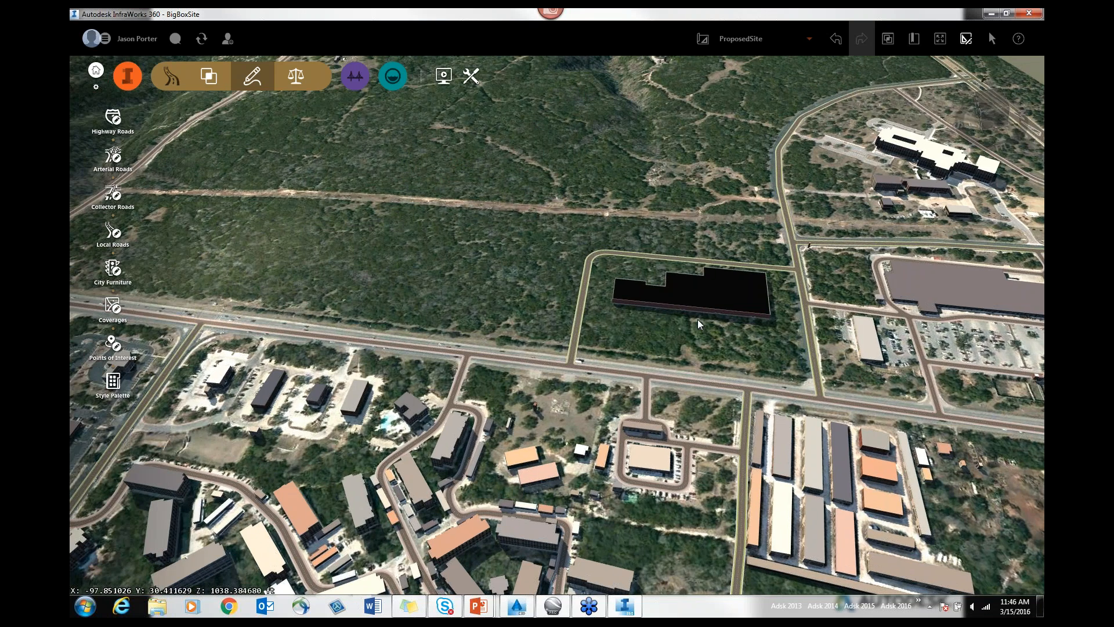
scroll(666, 322, "up", 4)
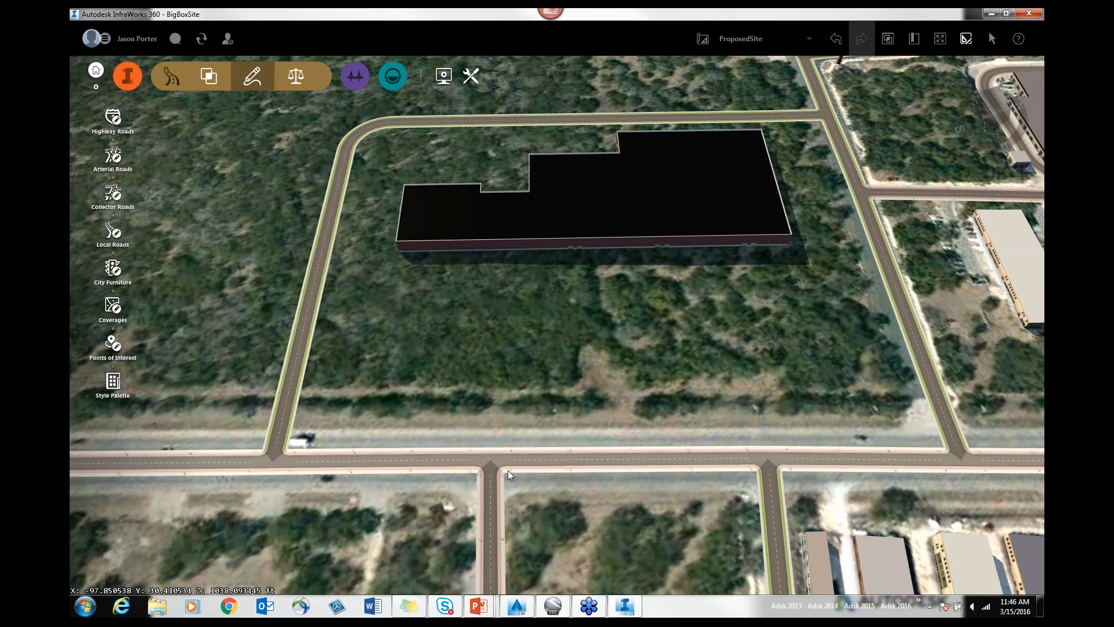
left_click_drag(721, 402, 694, 486)
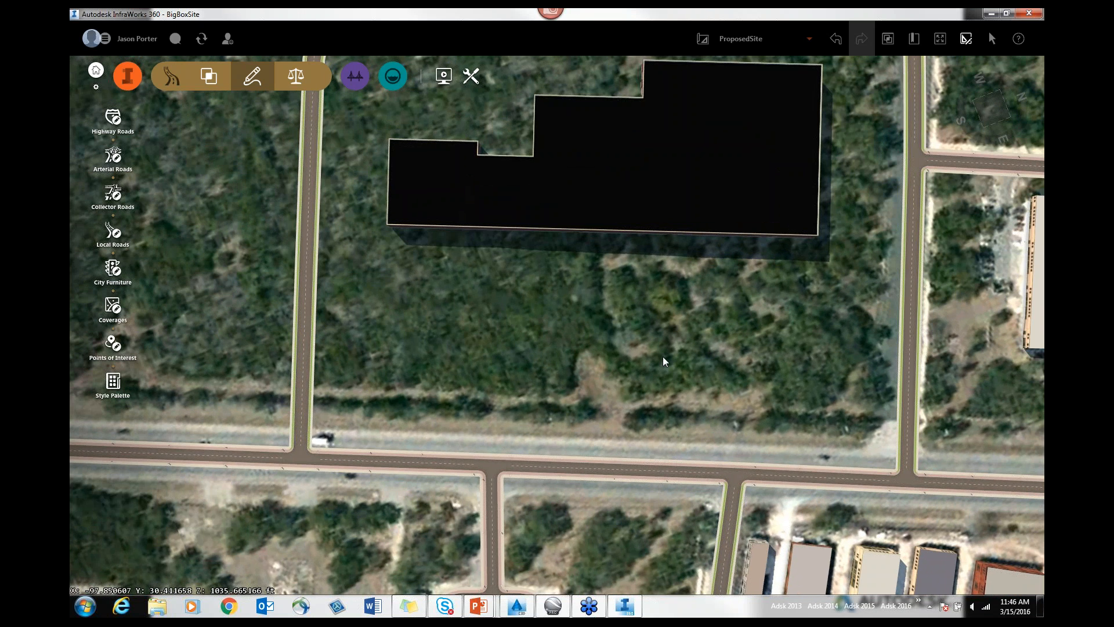
left_click_drag(663, 358, 692, 364)
scroll(694, 368, "down", 3)
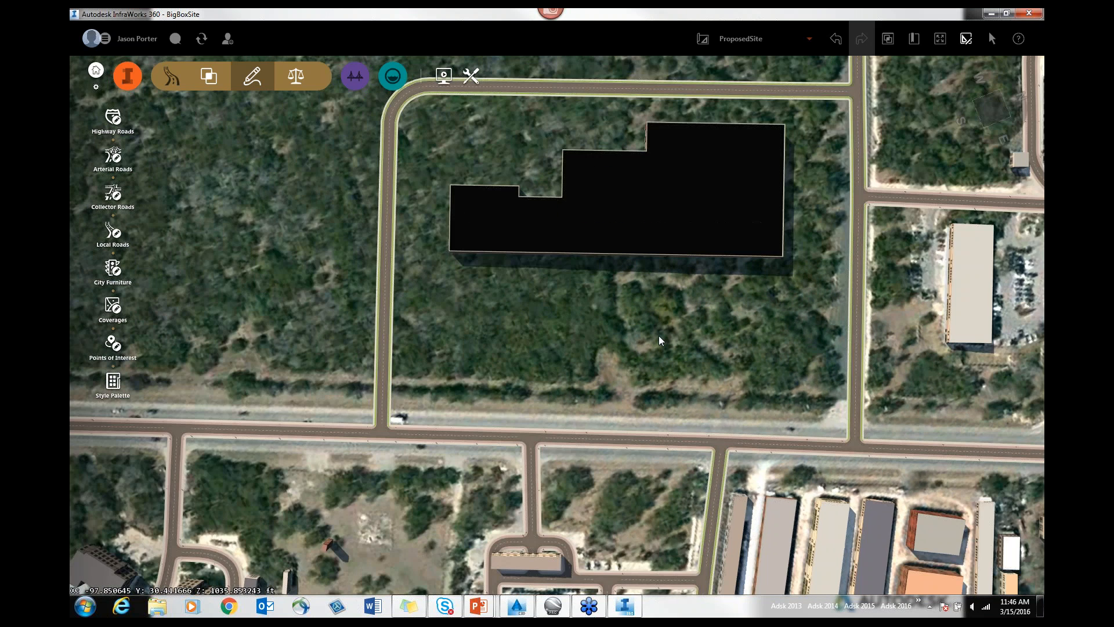
scroll(659, 337, "down", 1)
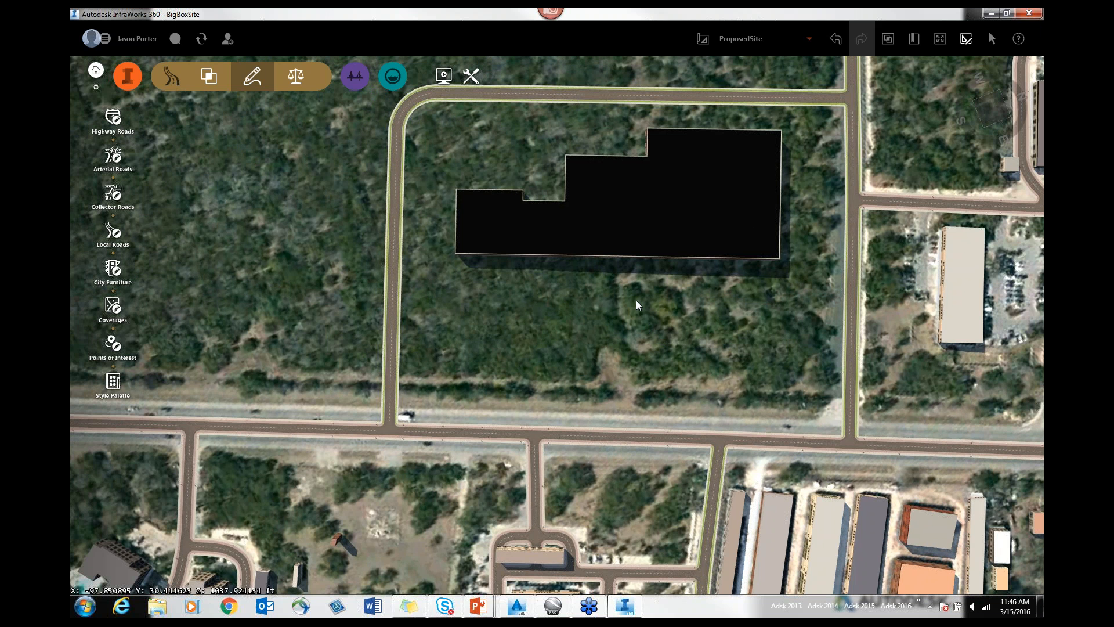
left_click_drag(638, 305, 630, 341)
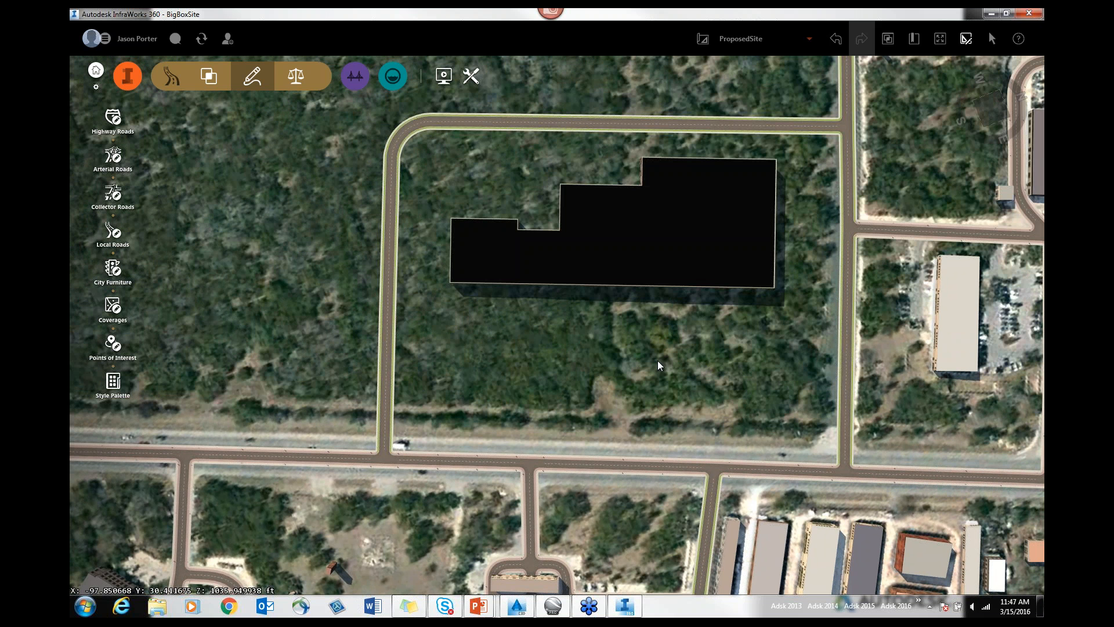
left_click_drag(658, 362, 658, 369)
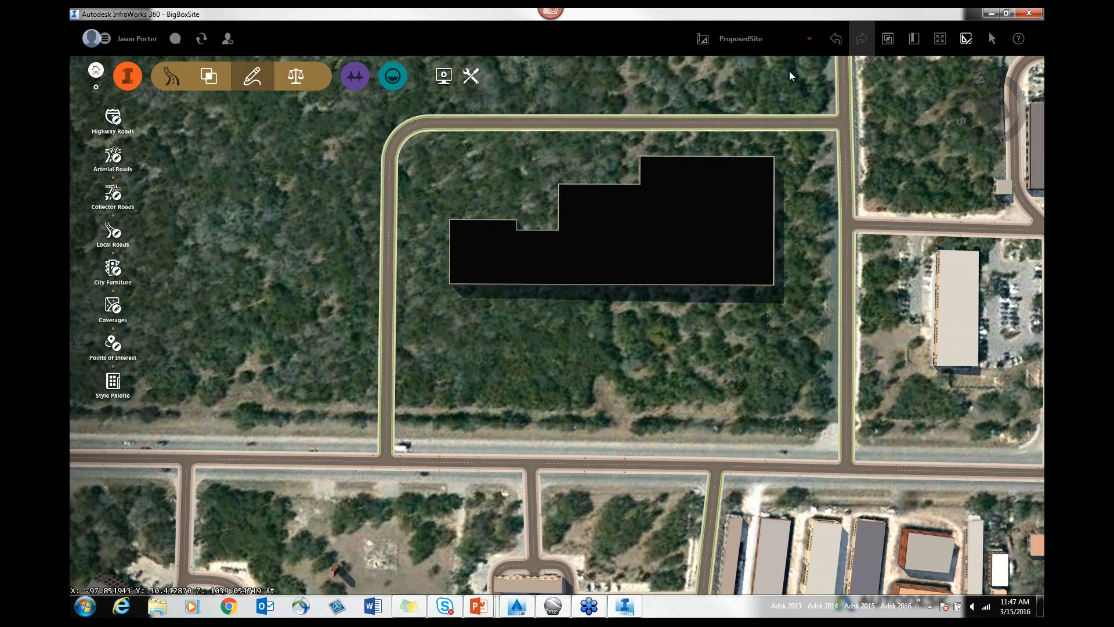
Close InfraWorks 360 after viewing the model's proposals, and switch to the empty Drawing1 in AutoCAD Civil 3D
left_click(809, 39)
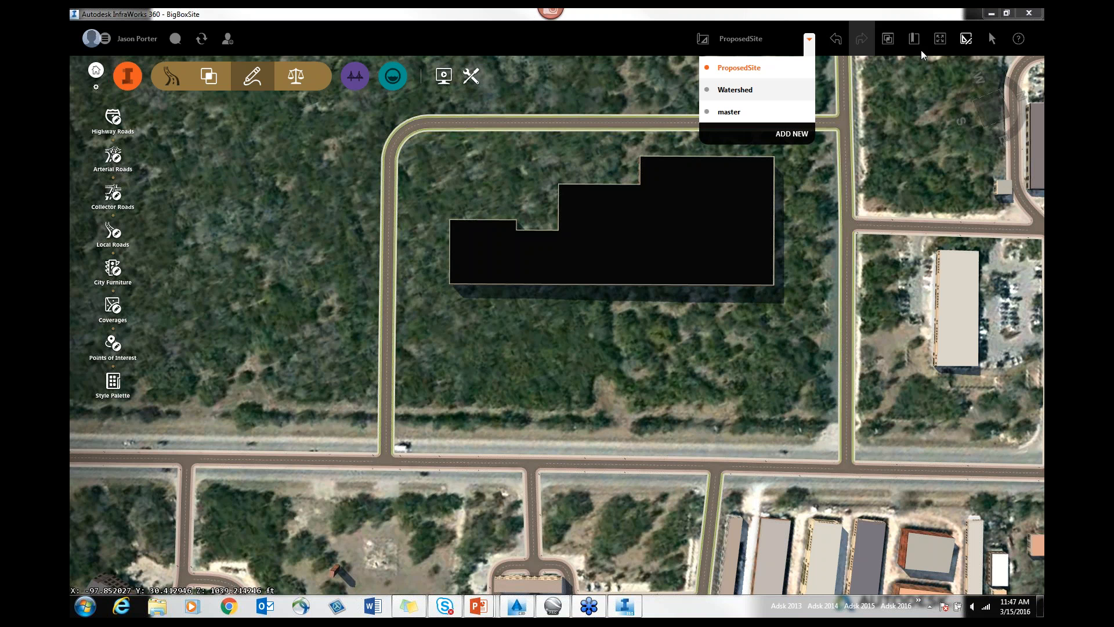
left_click(1028, 13)
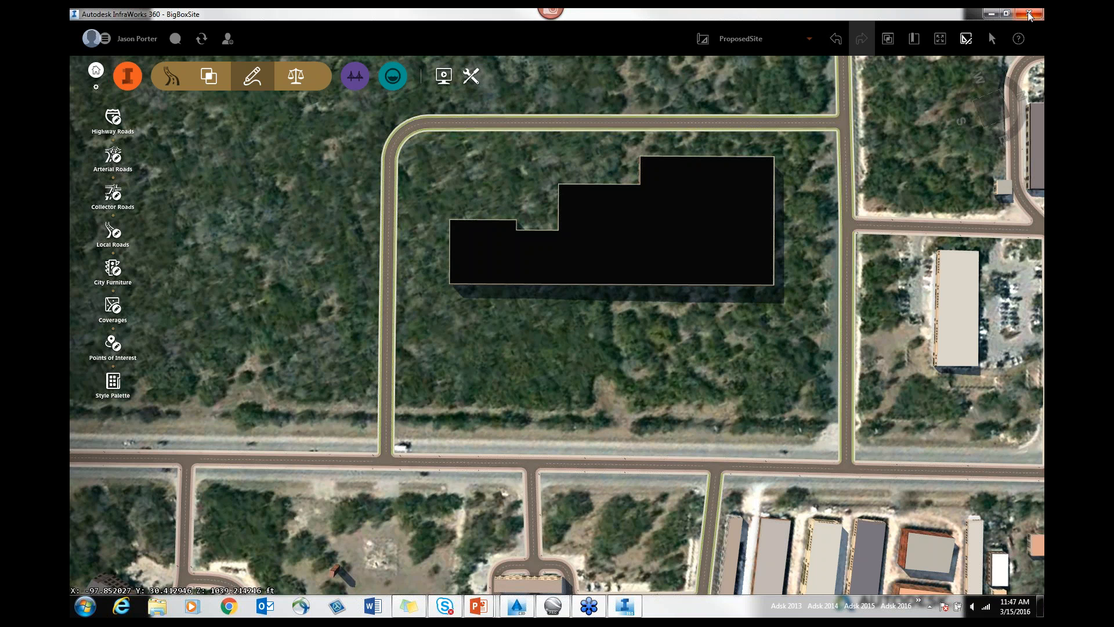
key("alt+Tab")
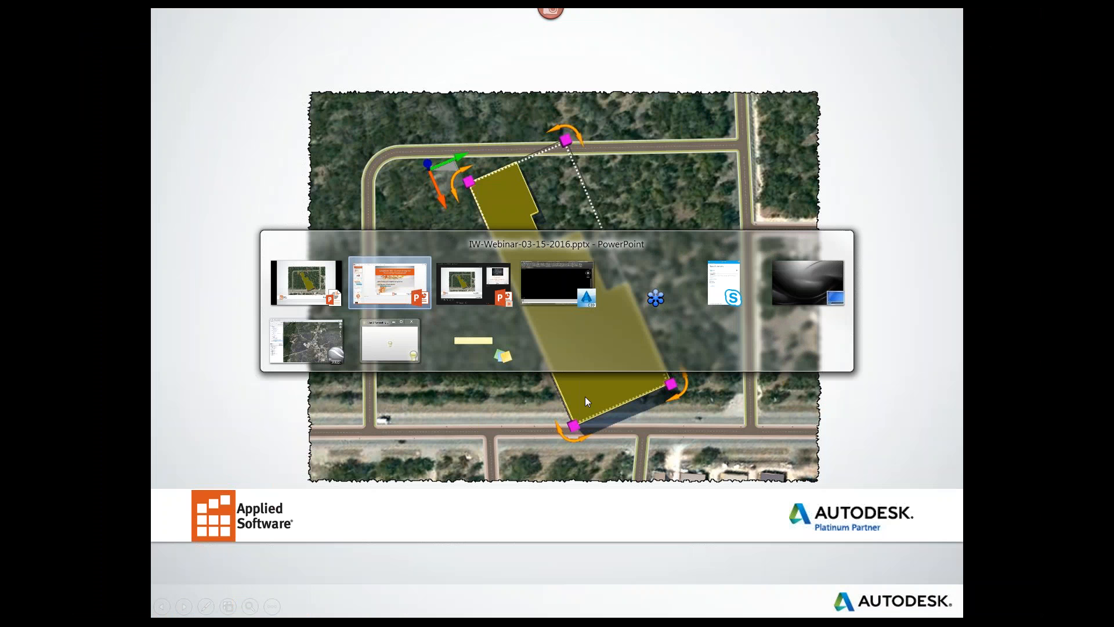
key("alt+Tab")
key("alt+Tab")
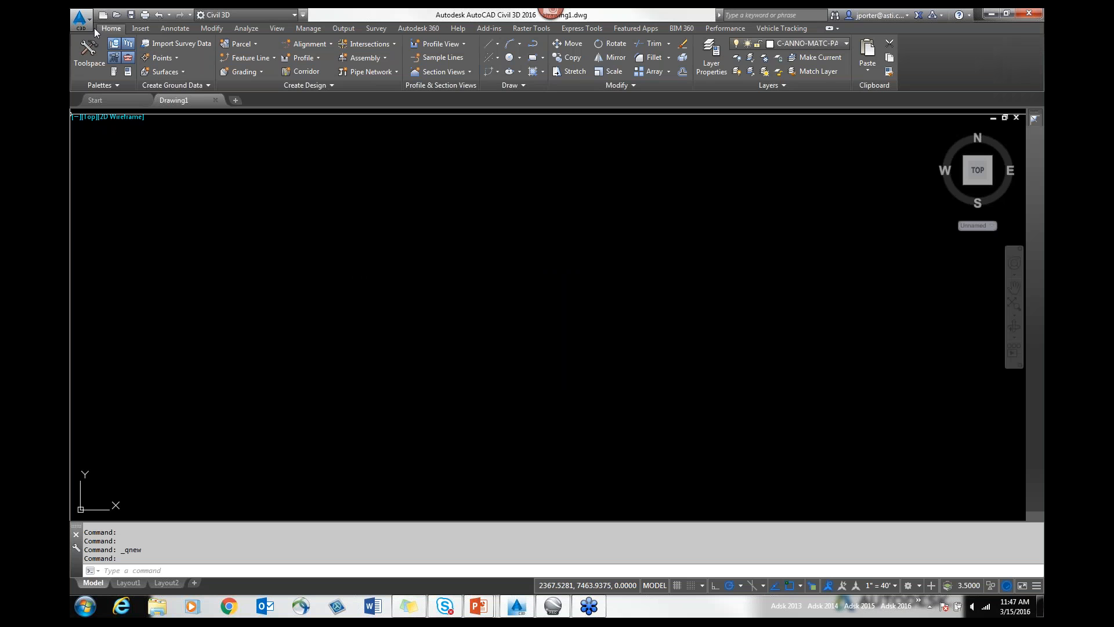
Show the Toolspace and open the drawing settings of Drawing1
left_click(89, 51)
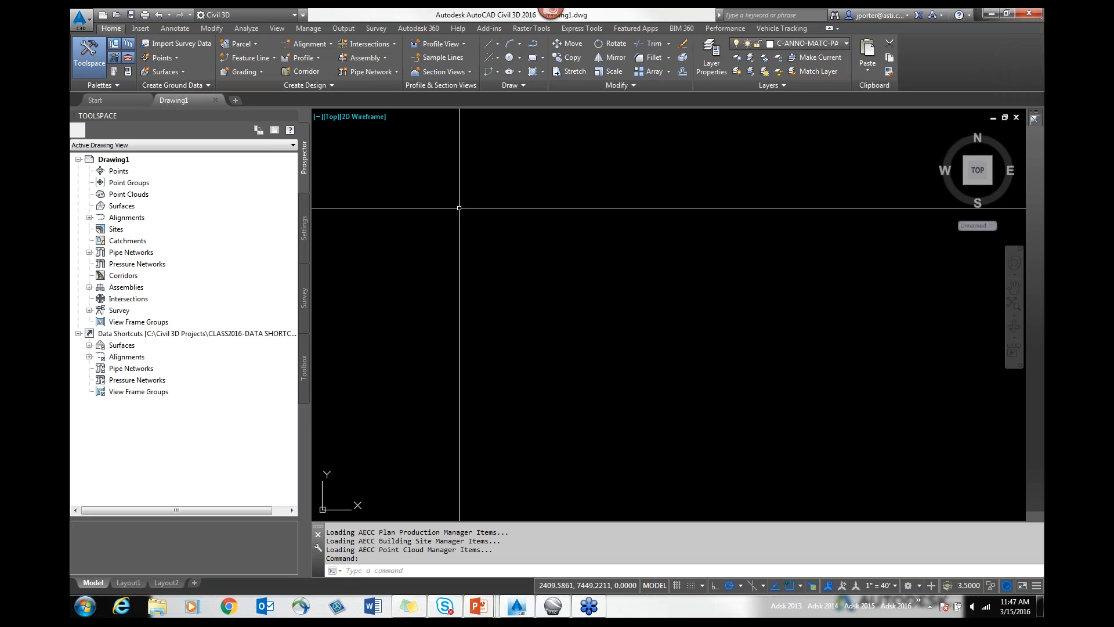
left_click(304, 230)
left_click(115, 160)
right_click(116, 160)
left_click(161, 166)
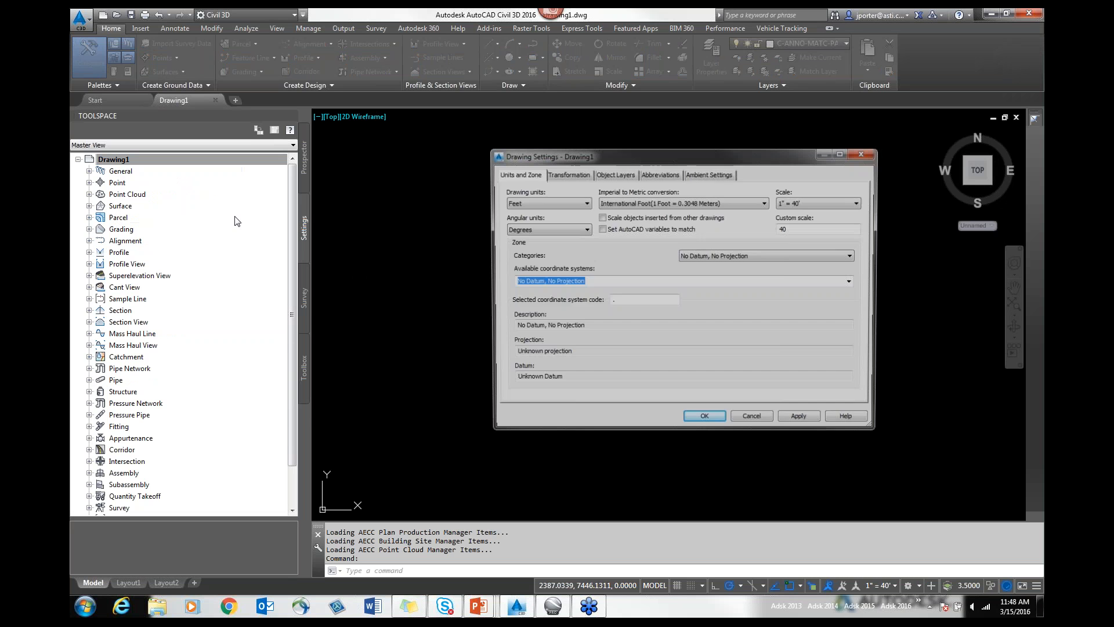
Set the drawing's coordinate system code to tx83-cf for NAD83 Texas State Planes, Central Zone, US Foot, and accept the settings
left_click(632, 300)
type("t")
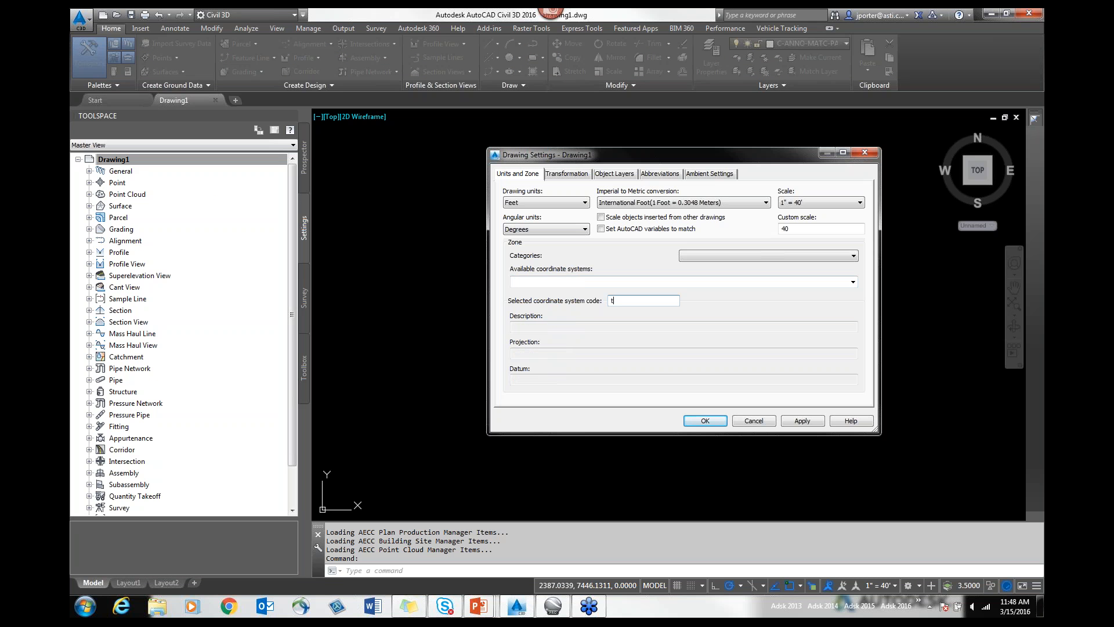
type("x83-cf")
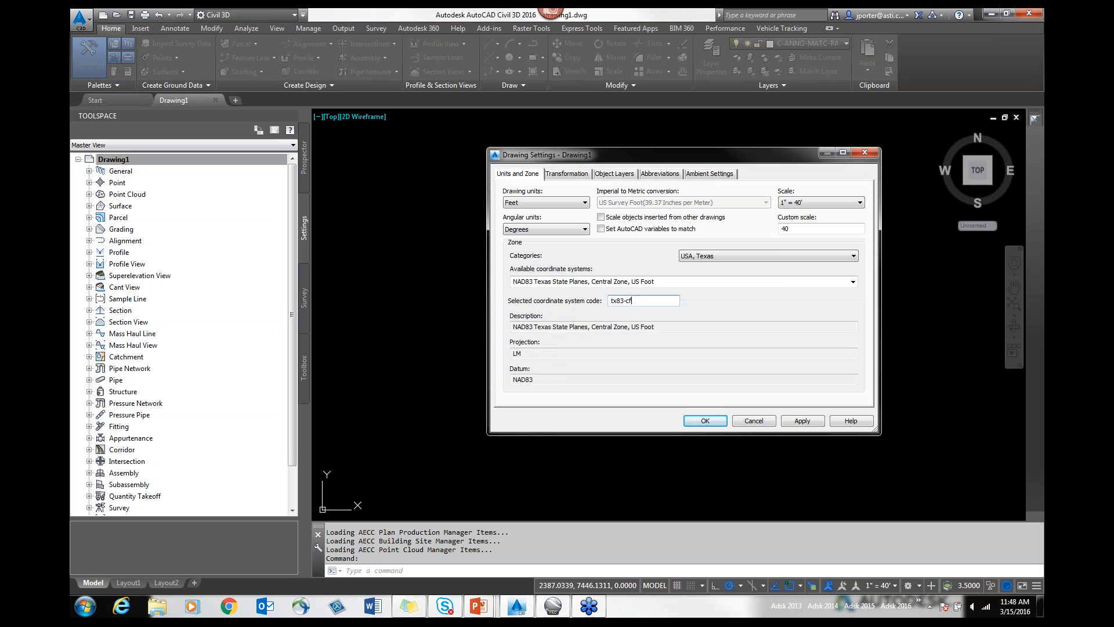
key("Caps_Lock")
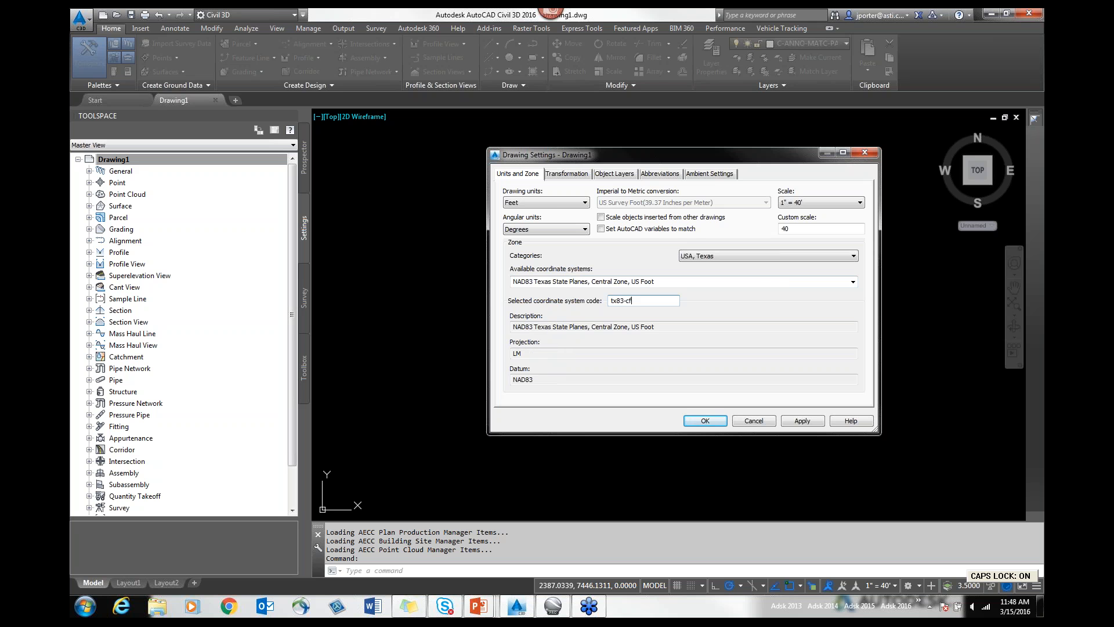
key("Return")
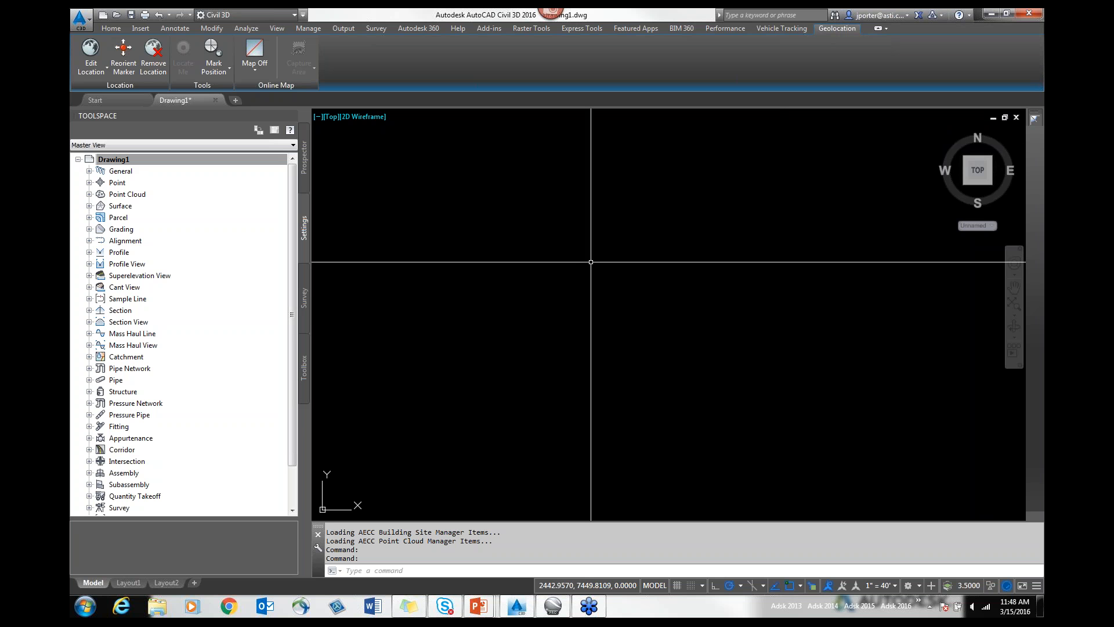
Start opening an InfraWorks 360 model in the drawing and choose BigBoxSite.sqlite from the 81110 folder
left_click(140, 29)
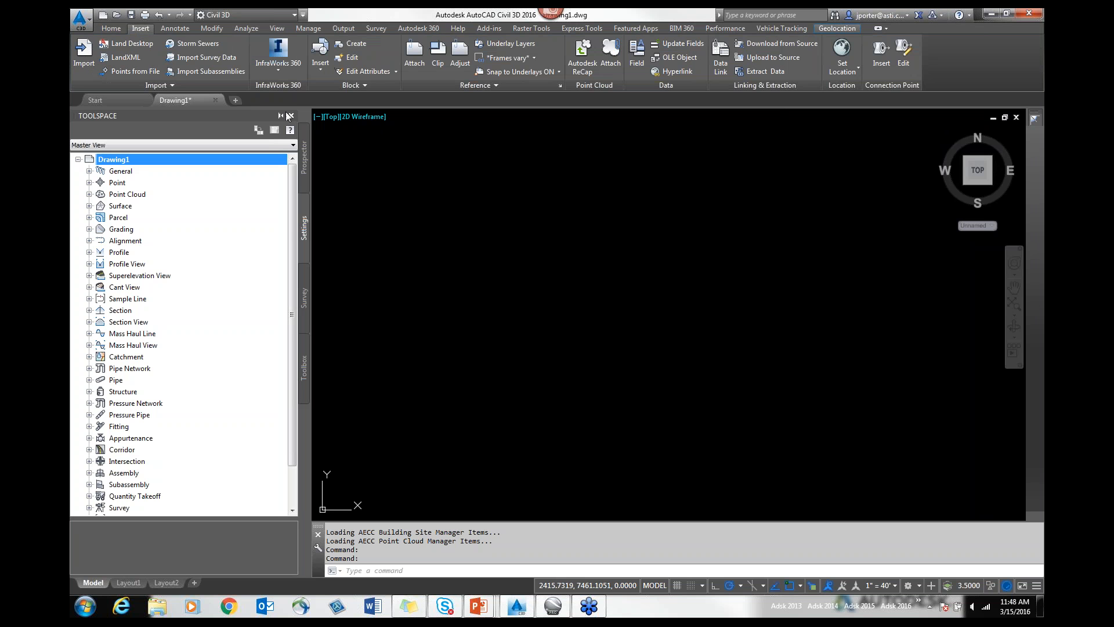
left_click(276, 68)
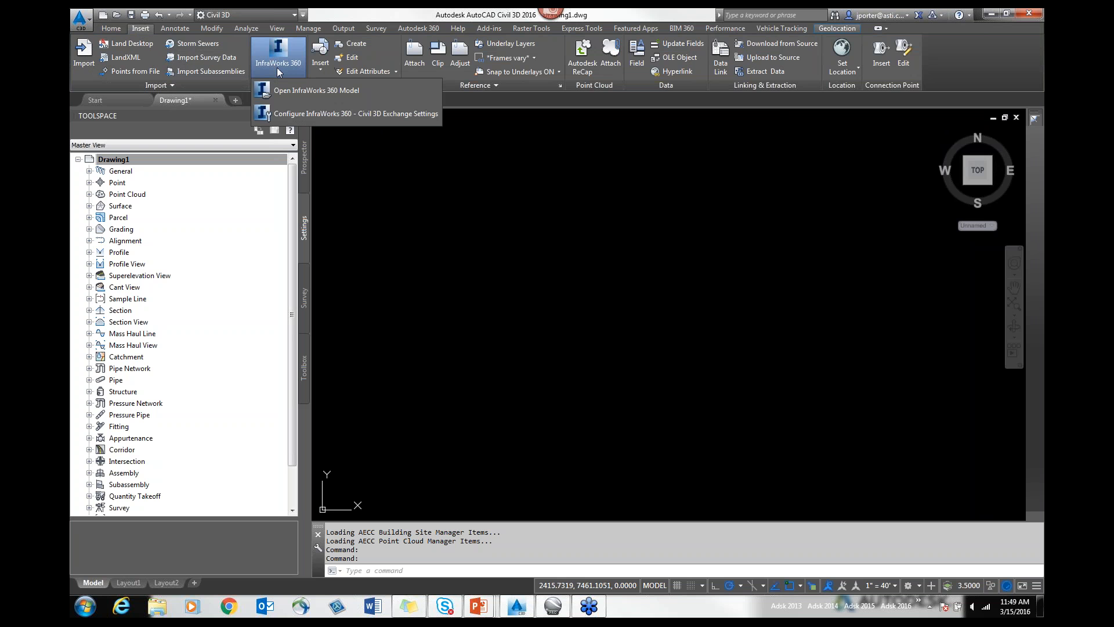
left_click(325, 91)
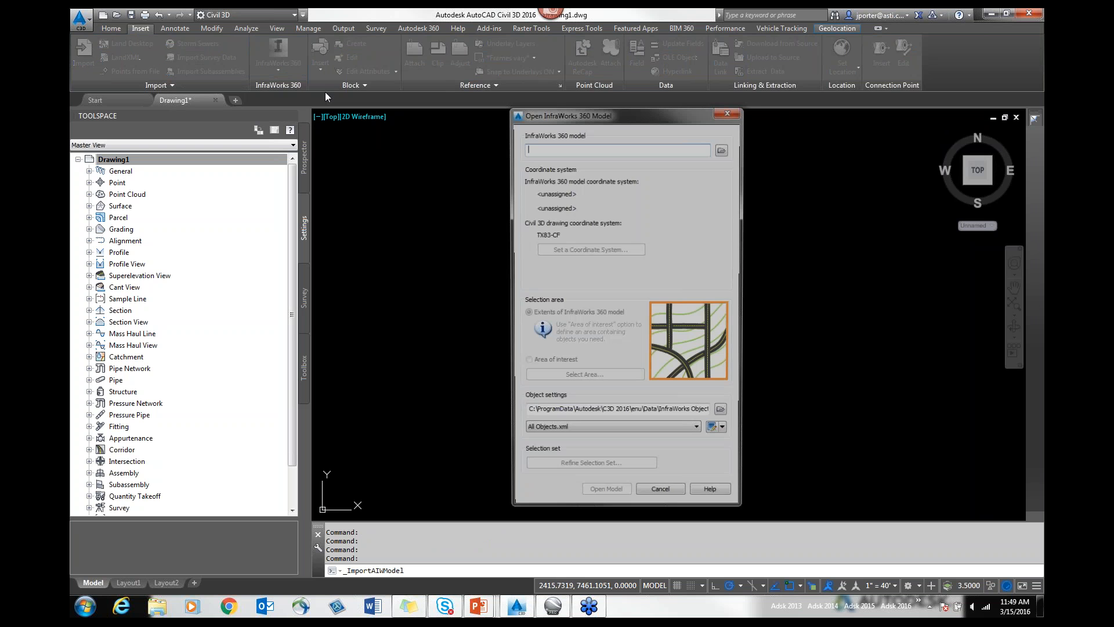
left_click(723, 148)
left_click(568, 232)
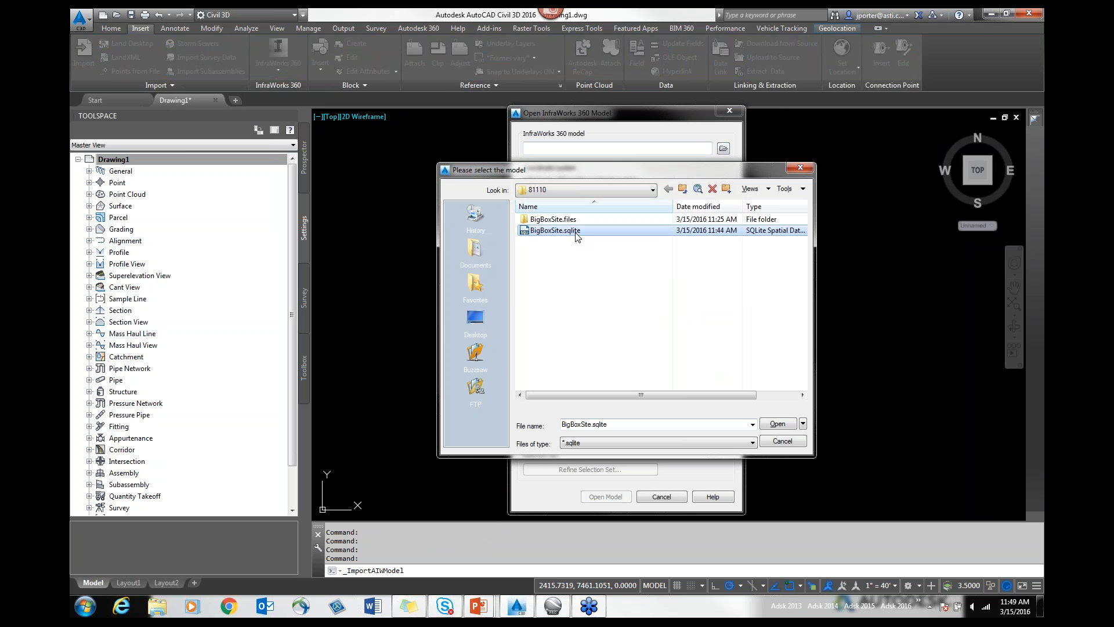
double_click(577, 231)
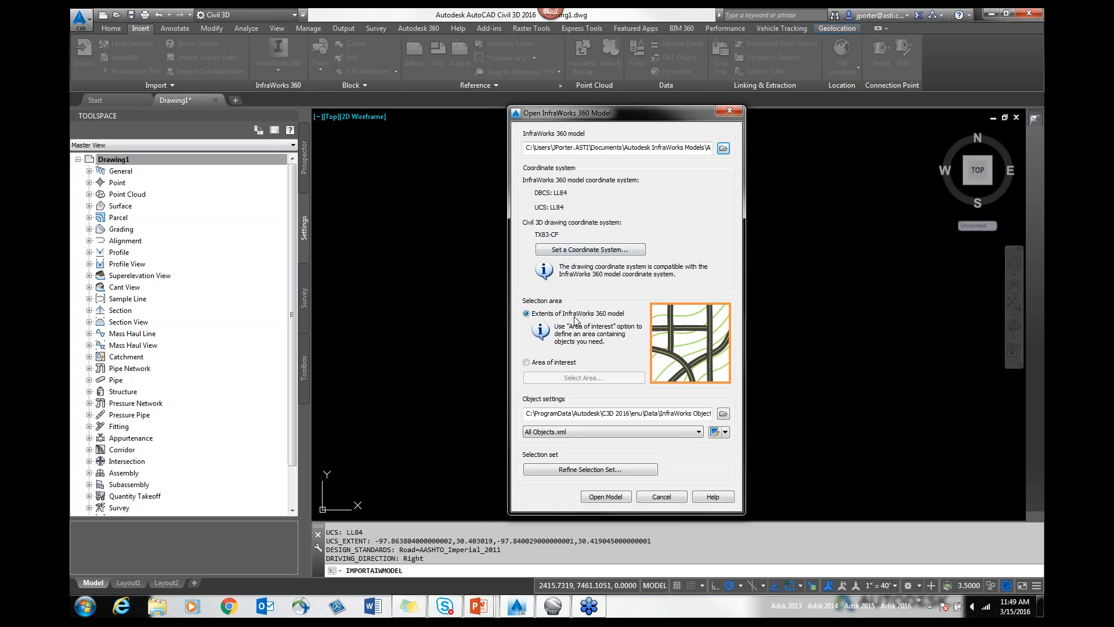
Limit the import to a rectangular area of interest around the site marker, spanning Ranch Road 620 near Vista Parke Drive and Zimmerman Lane
left_click(530, 363)
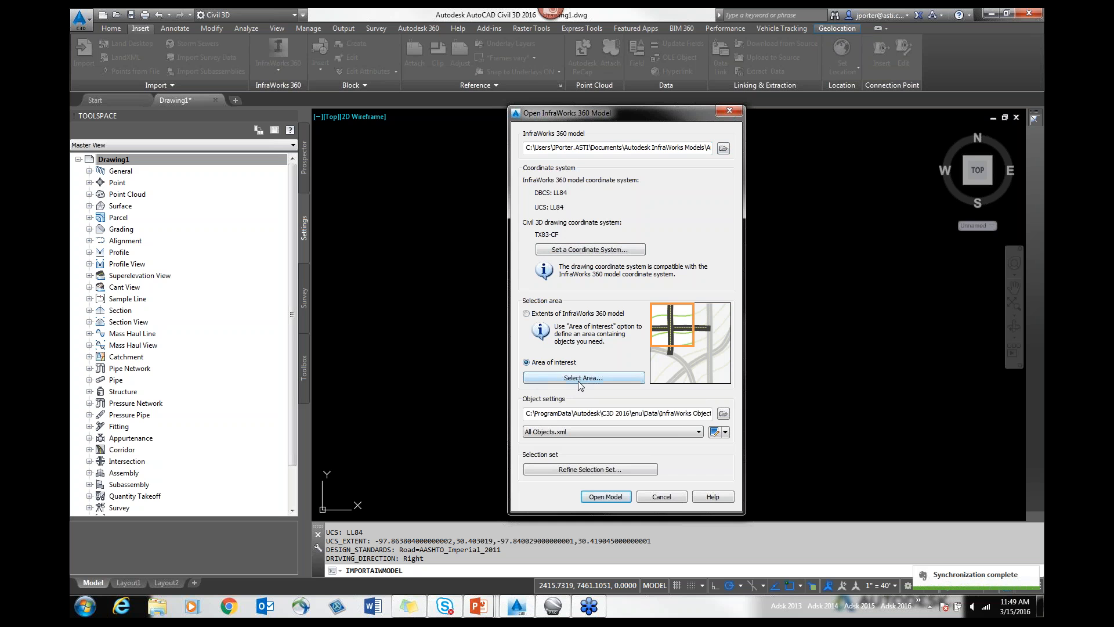
left_click(578, 379)
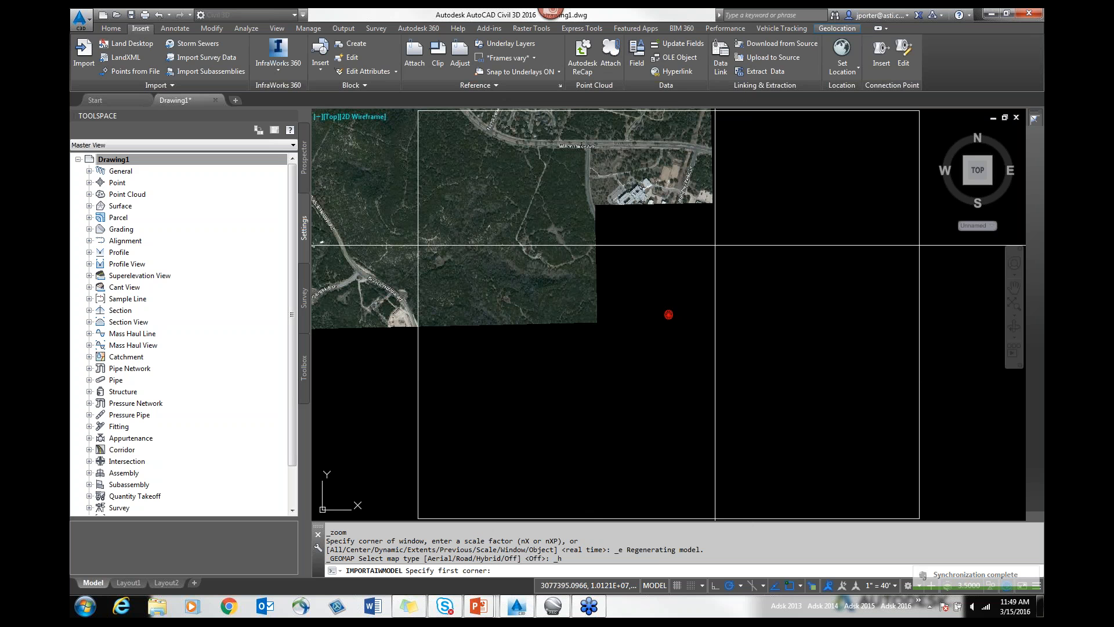
scroll(655, 251, "down", 4)
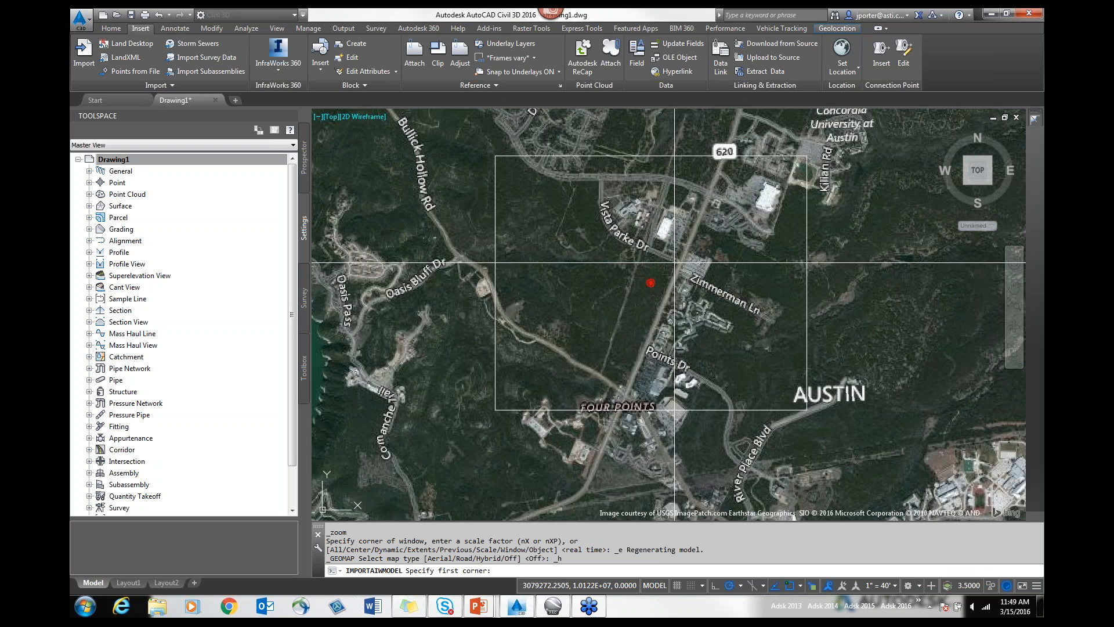
scroll(675, 264, "up", 5)
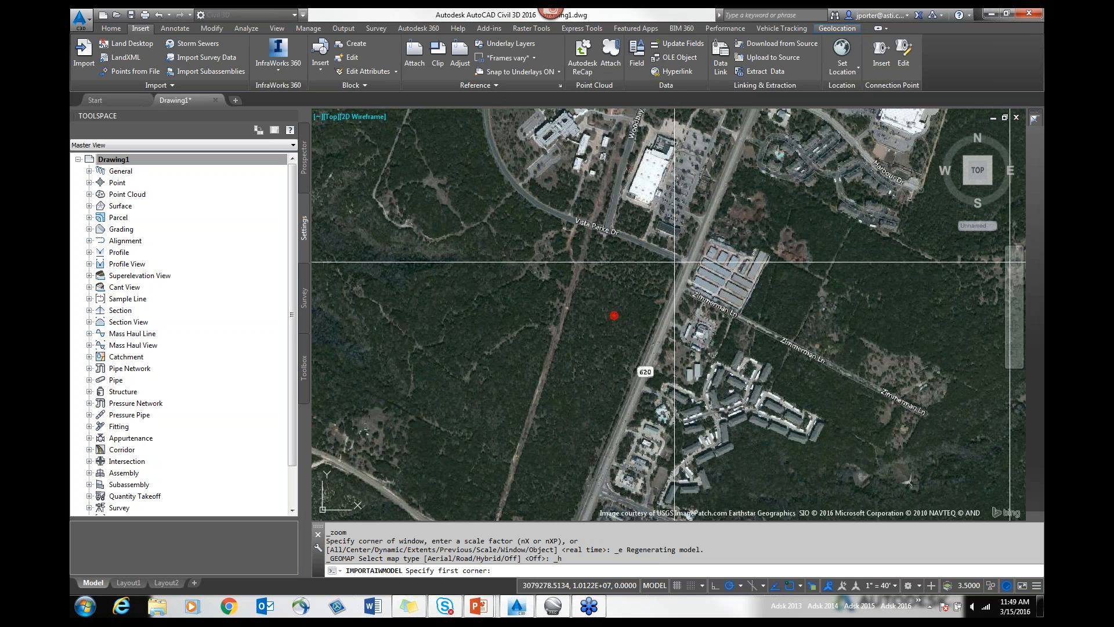
scroll(696, 242, "down", 2)
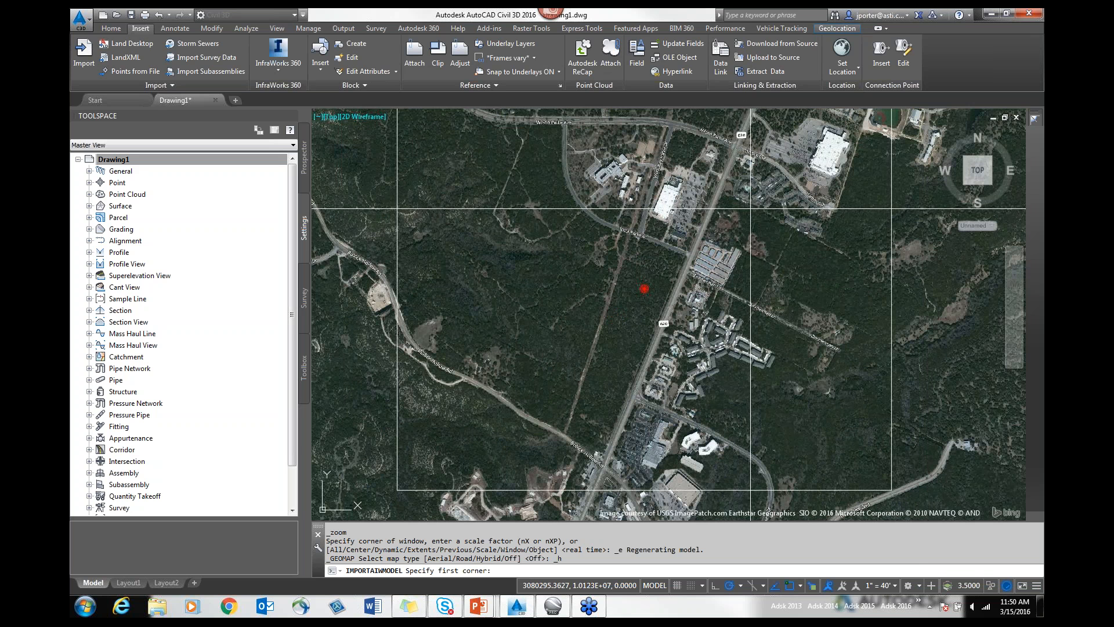
left_click(750, 208)
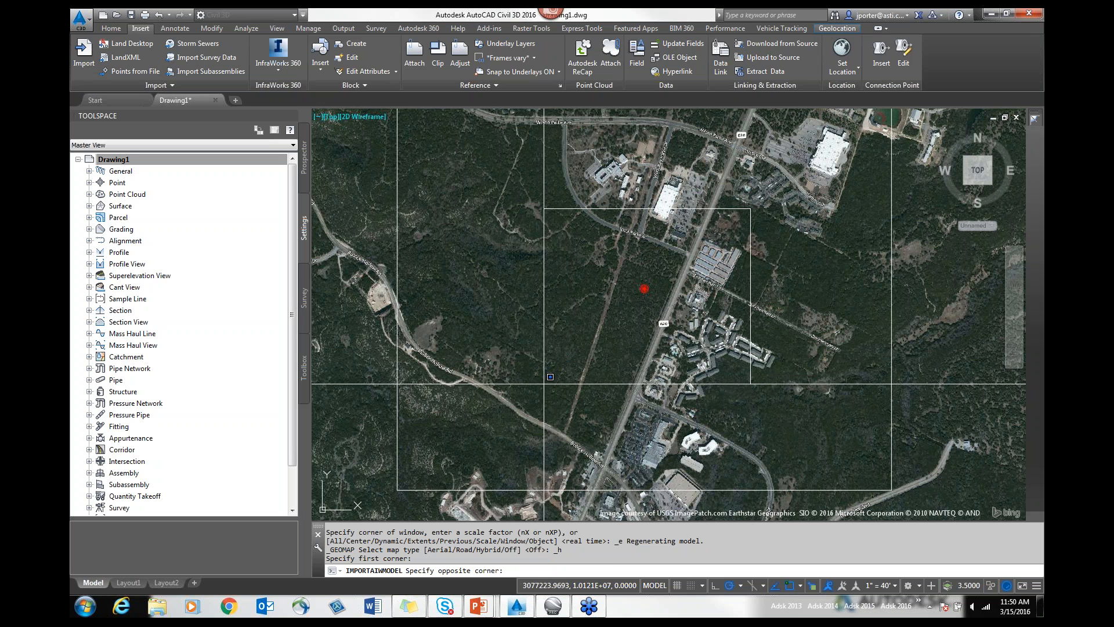
left_click(544, 378)
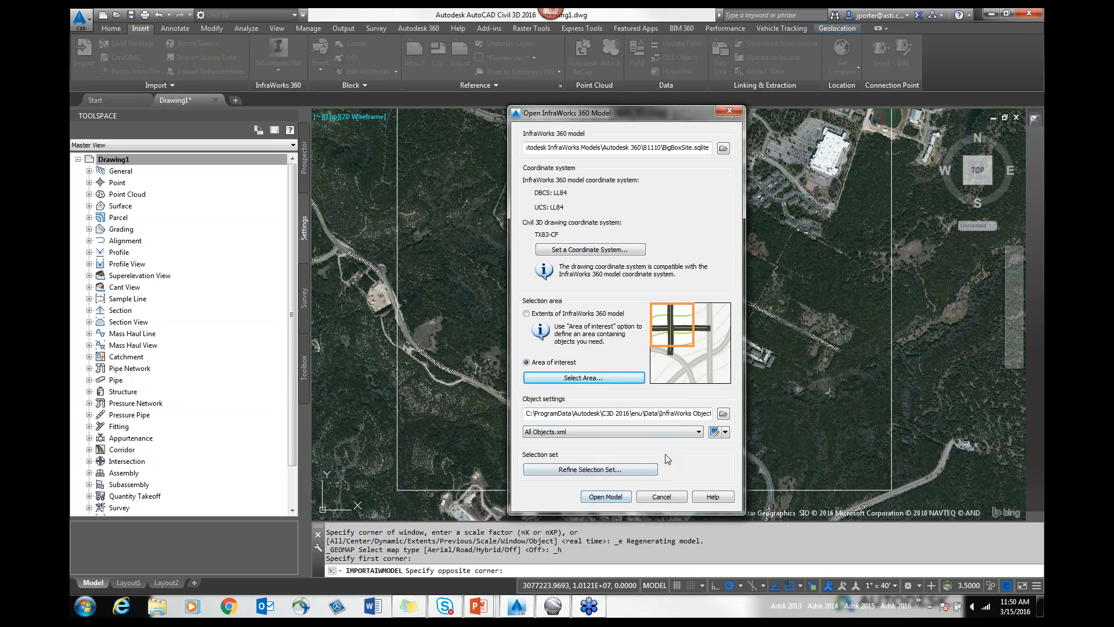
Refine the selection set by excluding the AIW_Existing_Transportation and AIW_Proposed_Ground terrain surfaces
left_click(592, 475)
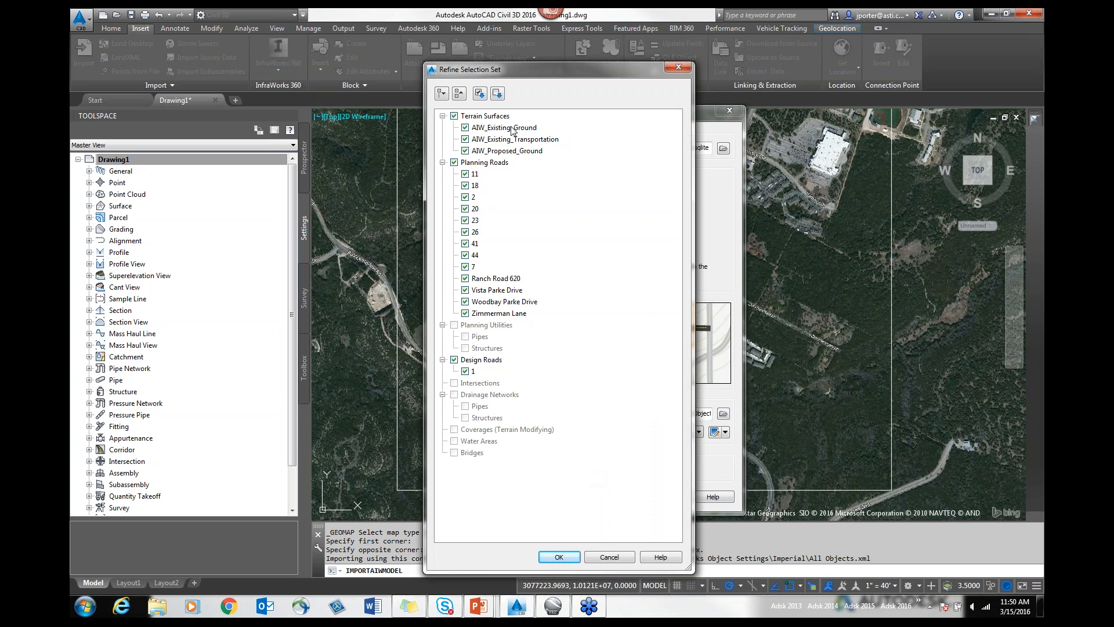
left_click(465, 139)
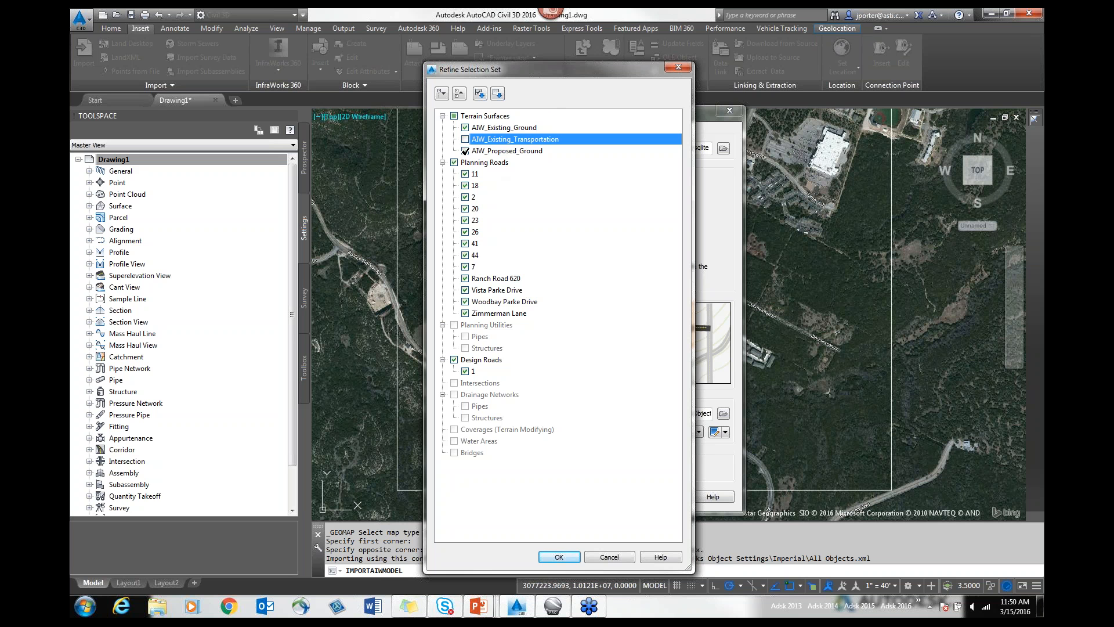
left_click(465, 151)
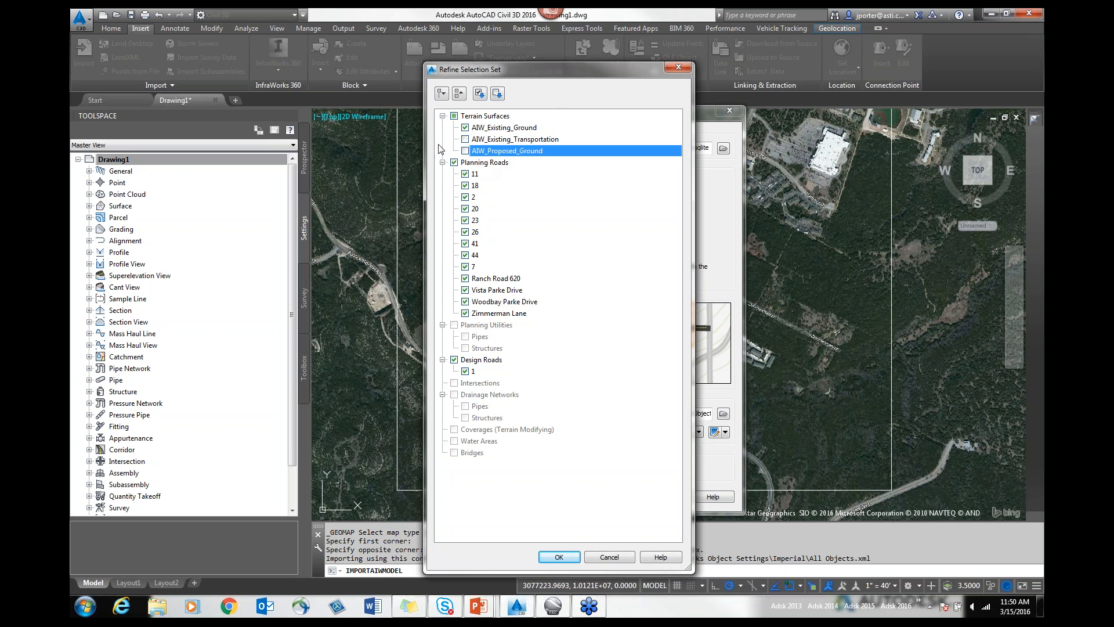
Restrict the planning roads to Ranch Road 620 and Vista Parke Drive, accept the selection set and open the model
left_click(456, 163)
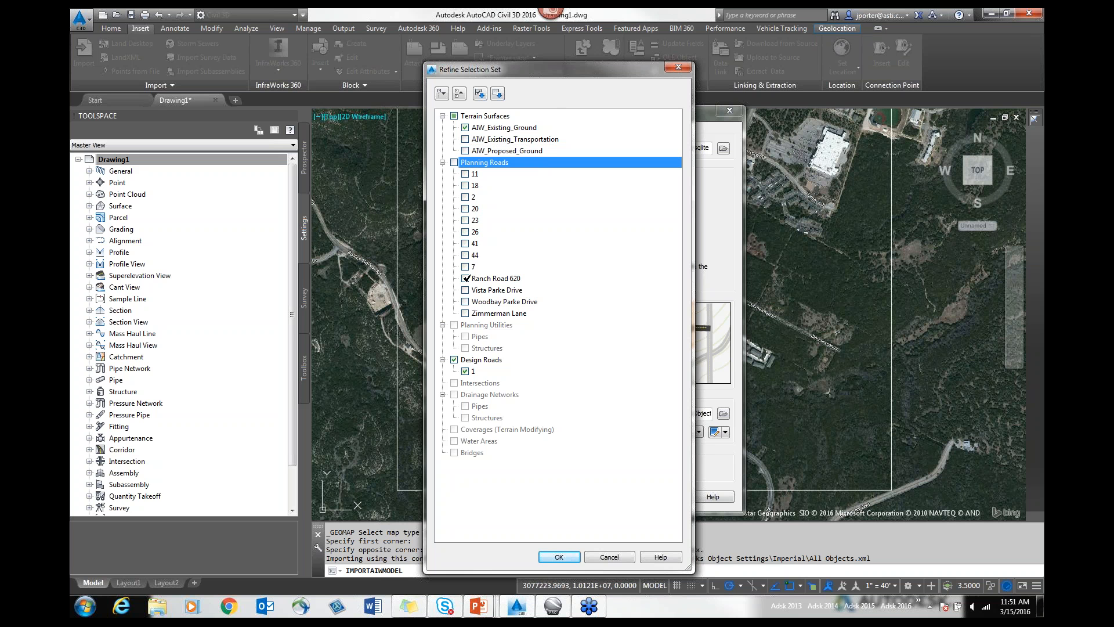
left_click(466, 278)
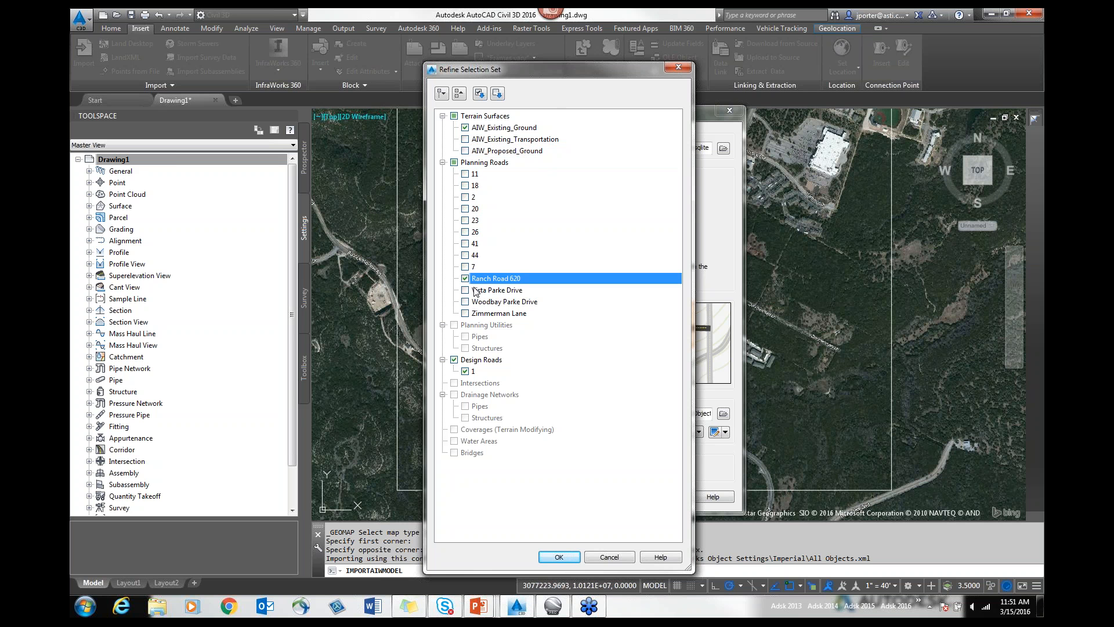
left_click(466, 290)
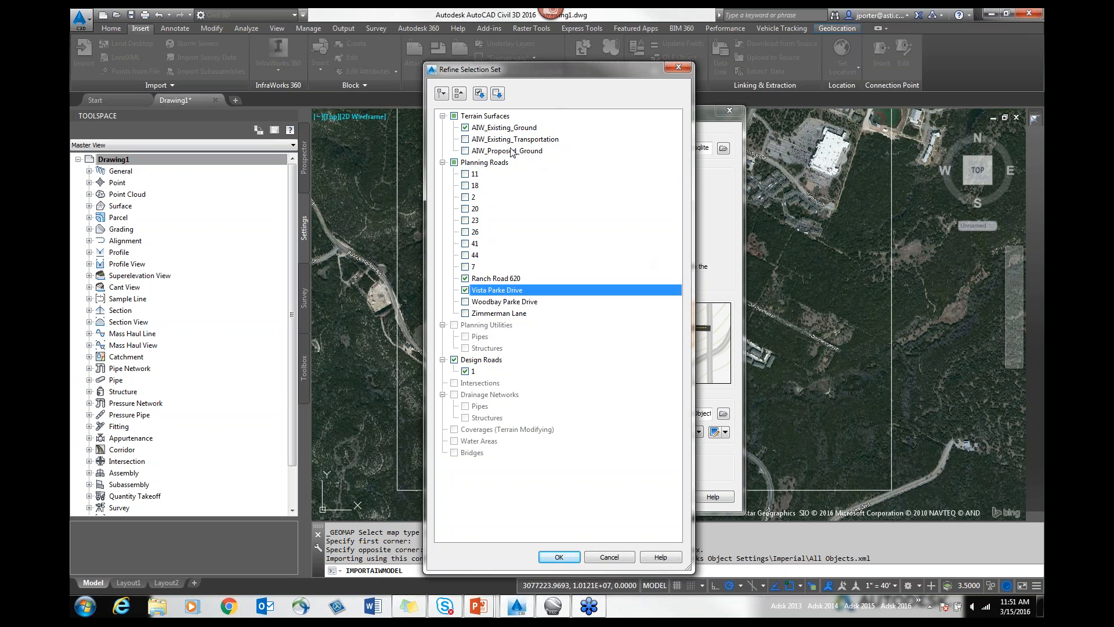
left_click(559, 557)
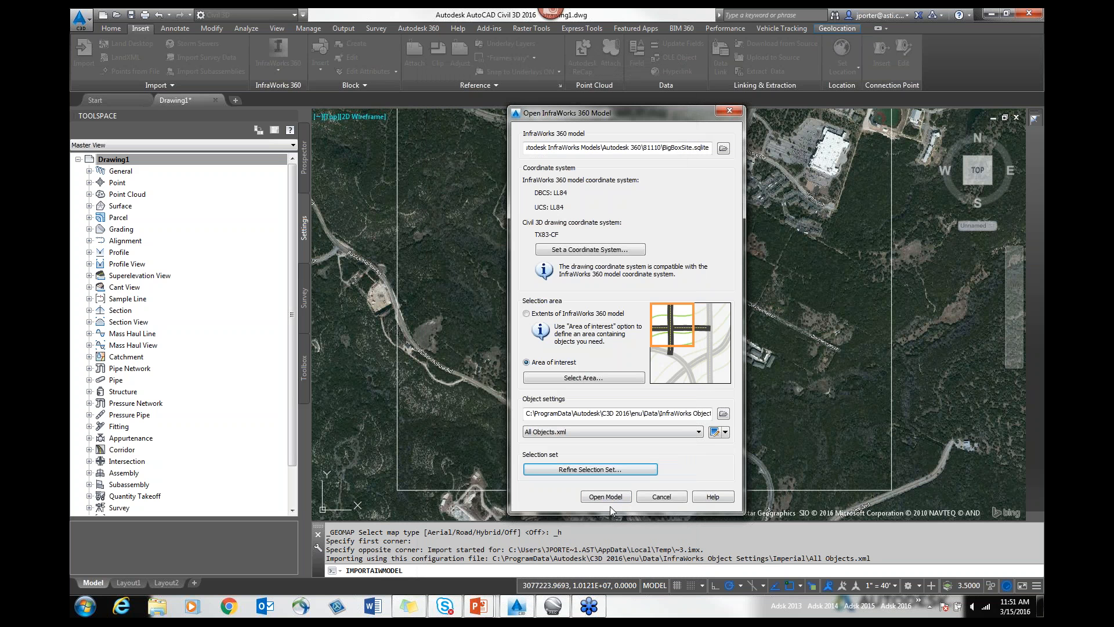
left_click(607, 496)
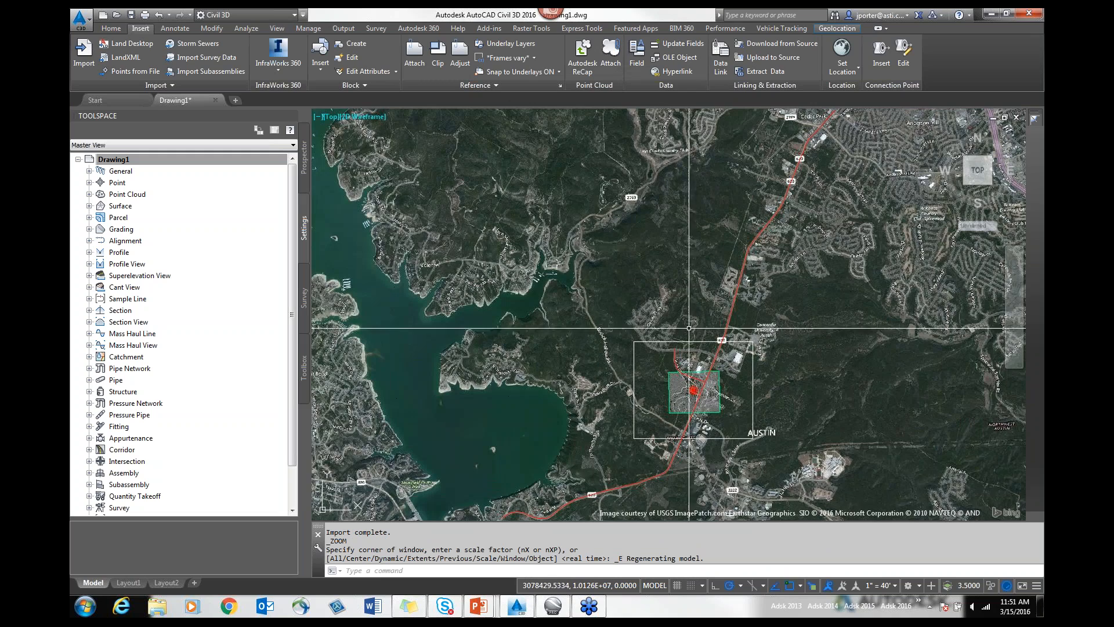
Inspect the imported contours and roads over the aerial imagery, and turn the online map off
scroll(696, 429, "up", 2)
scroll(694, 420, "up", 6)
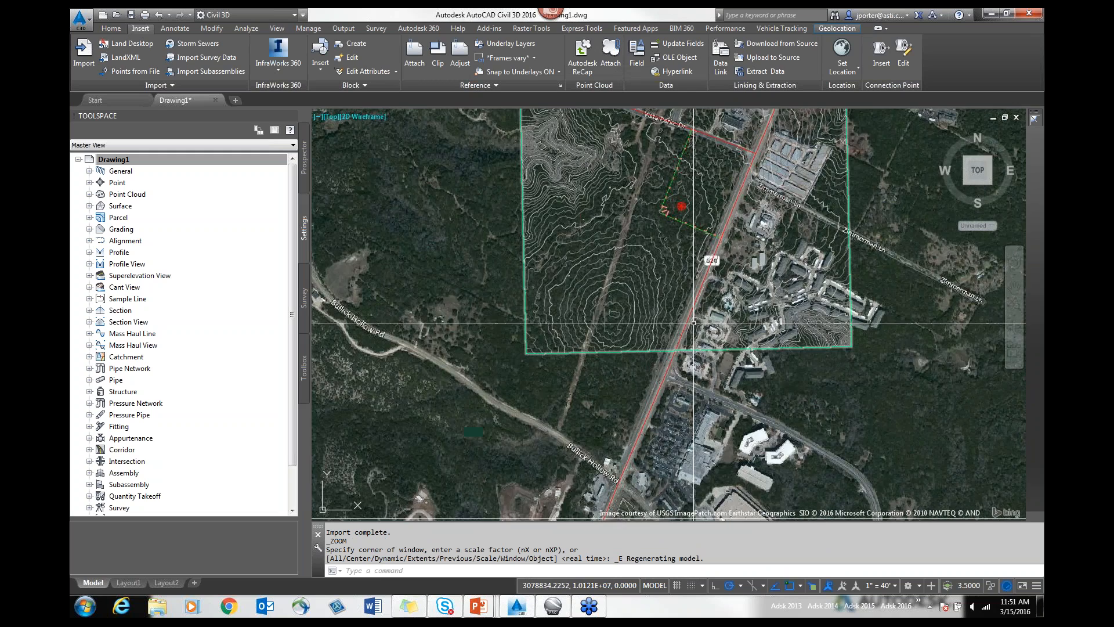
scroll(694, 323, "up", 2)
middle_click_drag(694, 323, 692, 439)
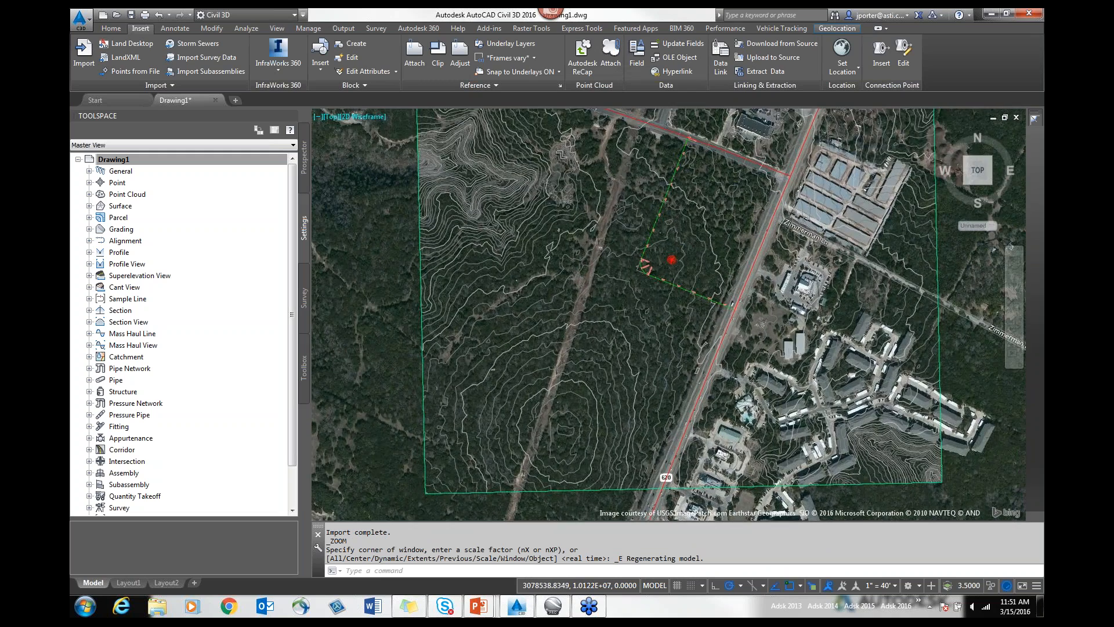
scroll(633, 329, "down", 2)
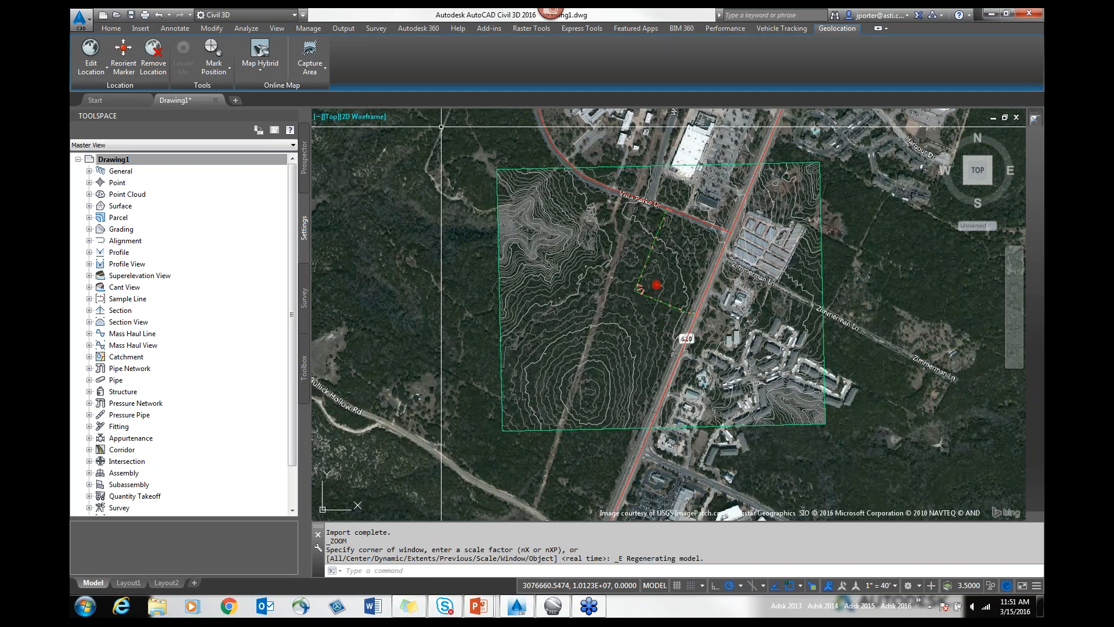
left_click(275, 64)
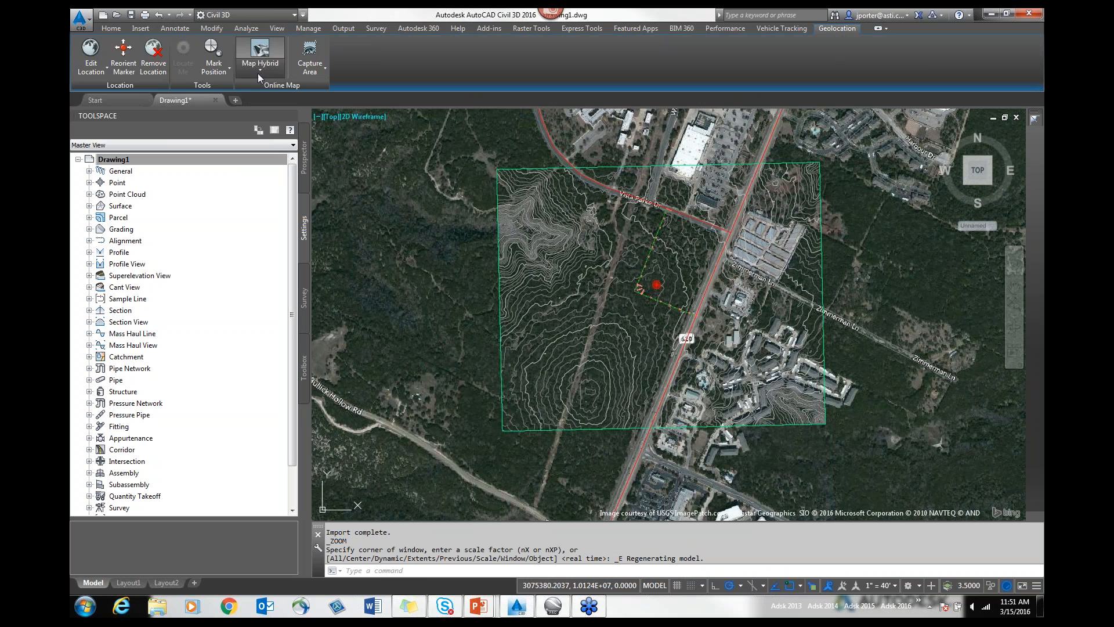
left_click(258, 73)
left_click(271, 165)
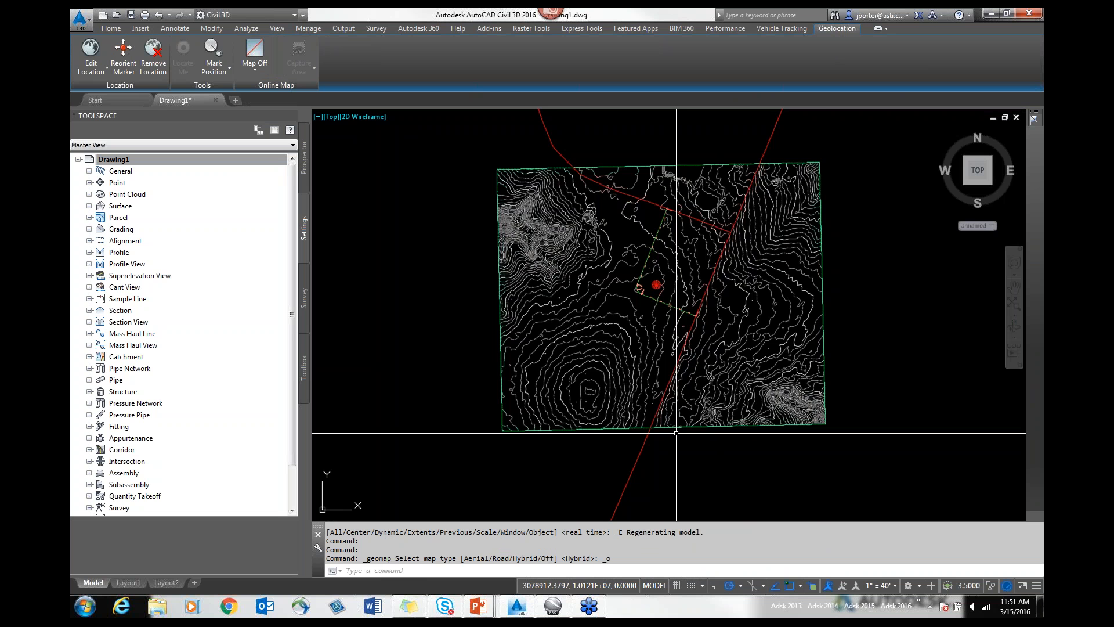
Set the surface style of AIW_Existing_Ground to _No Display in its surface properties and apply it
scroll(676, 432, "up", 2)
middle_click_drag(681, 271, 682, 388)
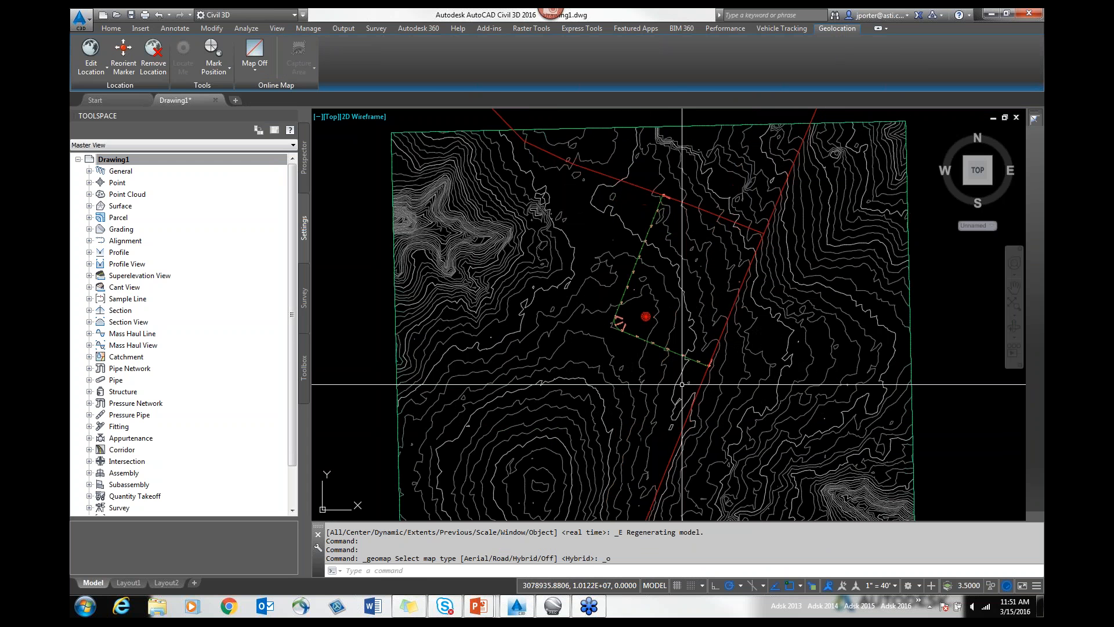
left_click(646, 395)
right_click(652, 347)
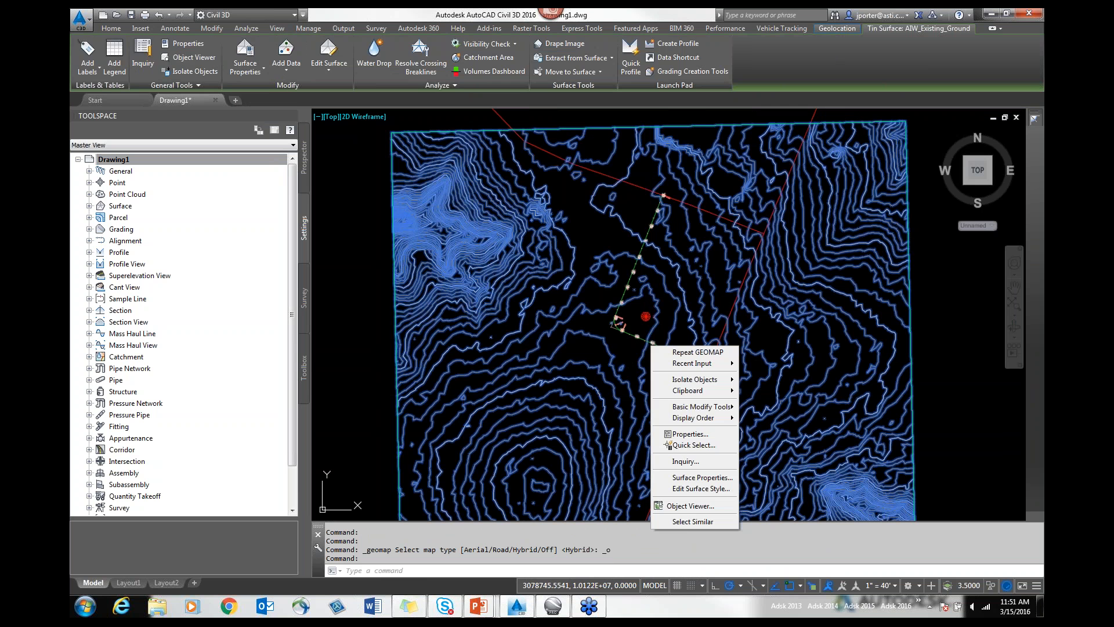
left_click(684, 479)
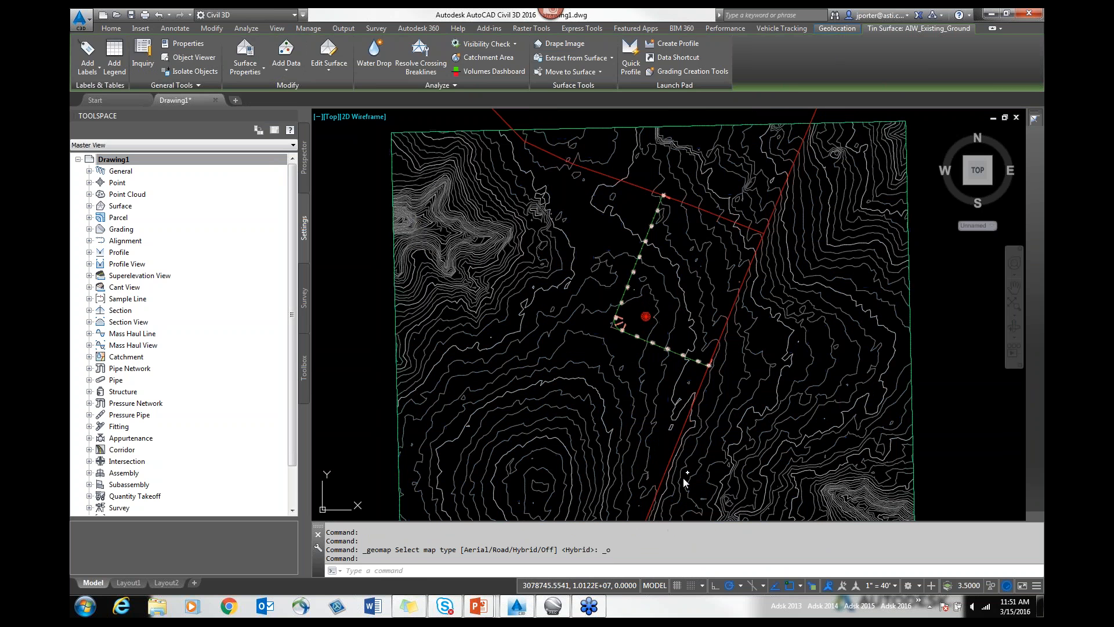
left_click(437, 356)
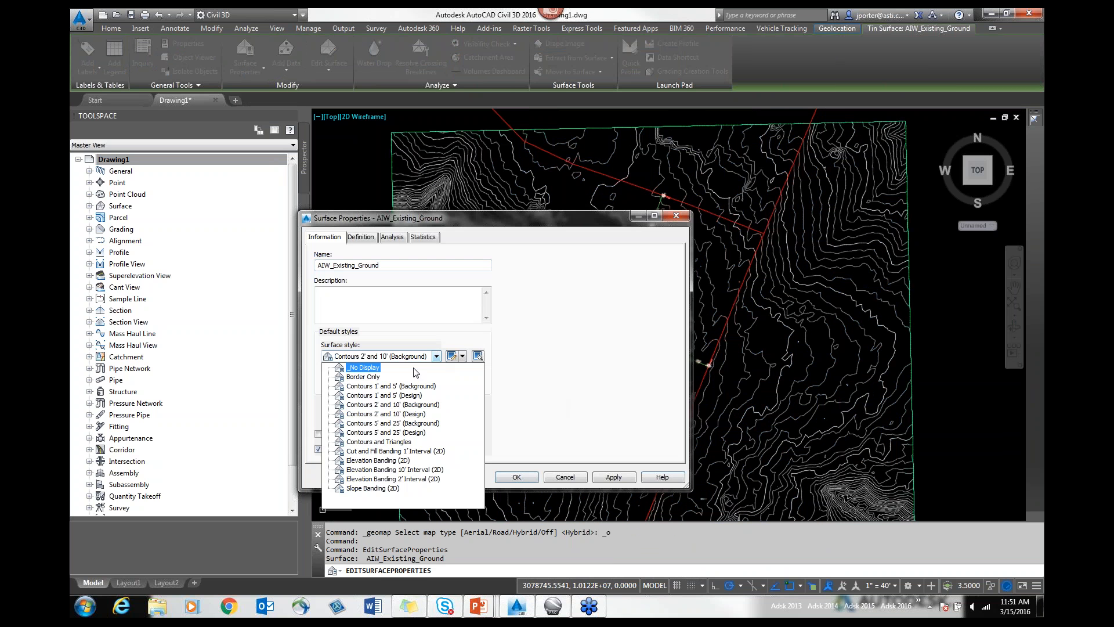
left_click(365, 367)
left_click(614, 477)
left_click(517, 477)
Check the Vista Parke Drive alignment's details and look over the adjoining road alignment
left_click(694, 207)
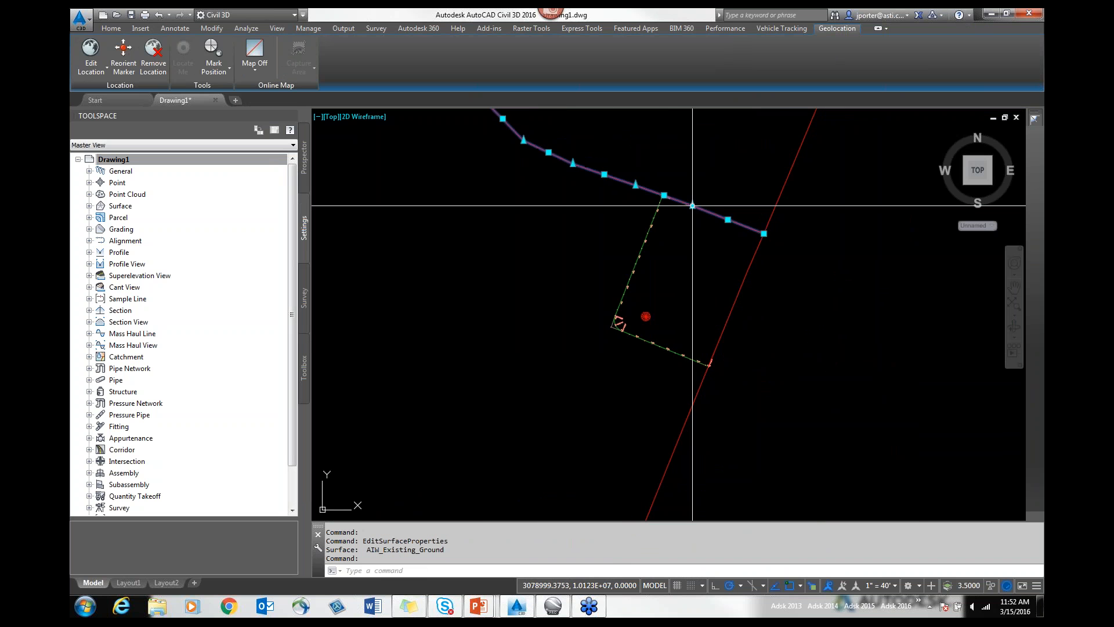
key("Escape")
key("Escape")
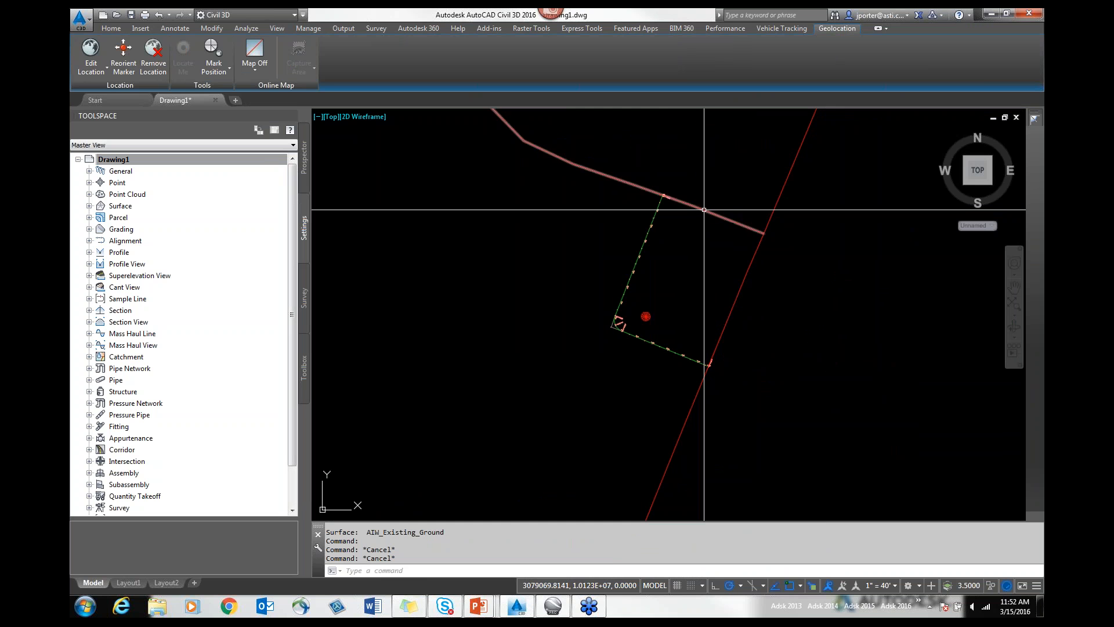
mouse_move(704, 209)
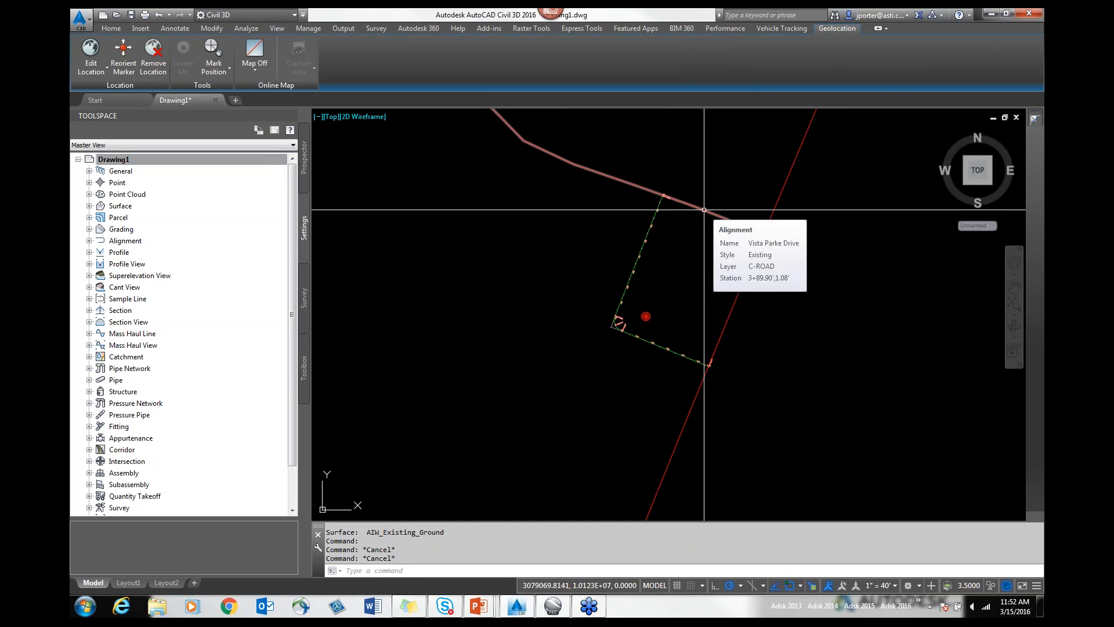
mouse_move(745, 279)
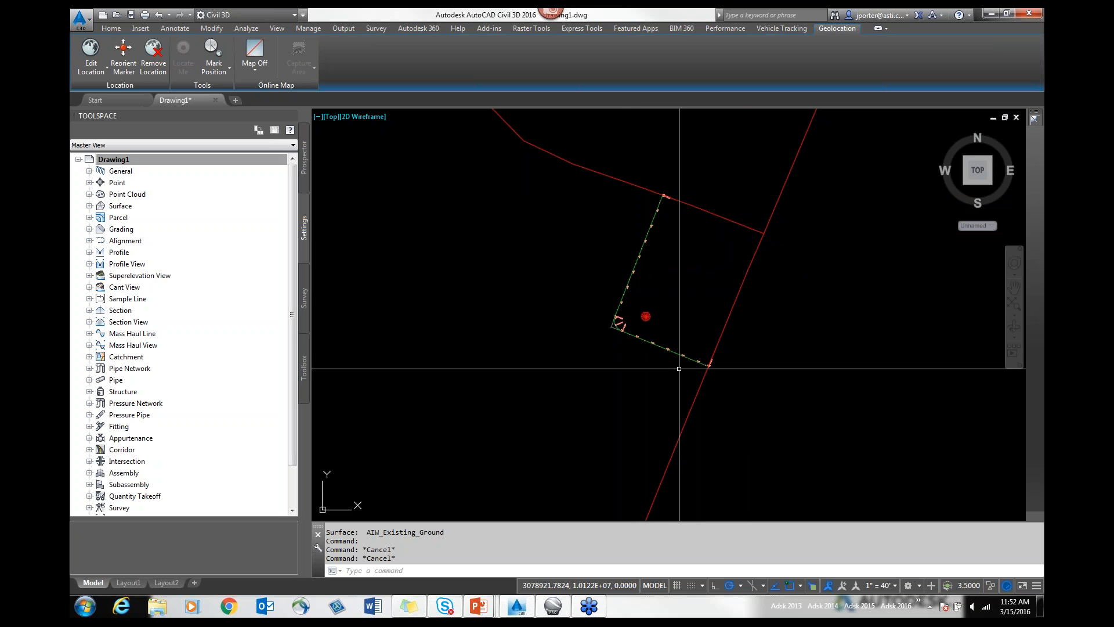
Insert Site-Outline.dwg as a block at 0,0,0 with a scale of 1 and a rotation of 0
scroll(679, 382, "up", 2)
middle_click_drag(740, 233, 699, 300)
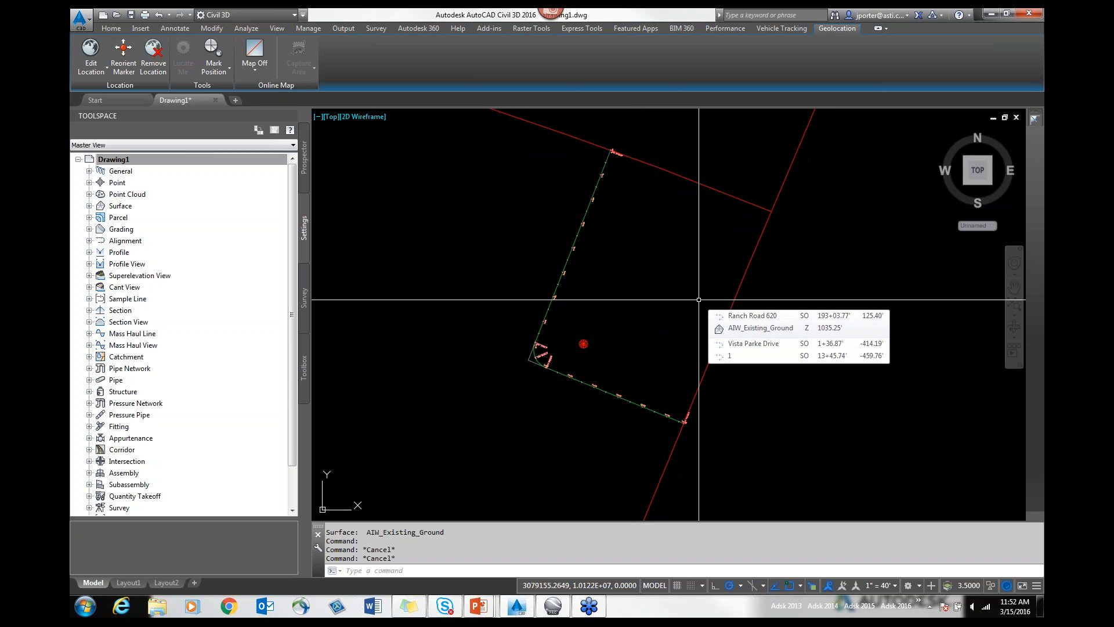
type("I")
key("Return")
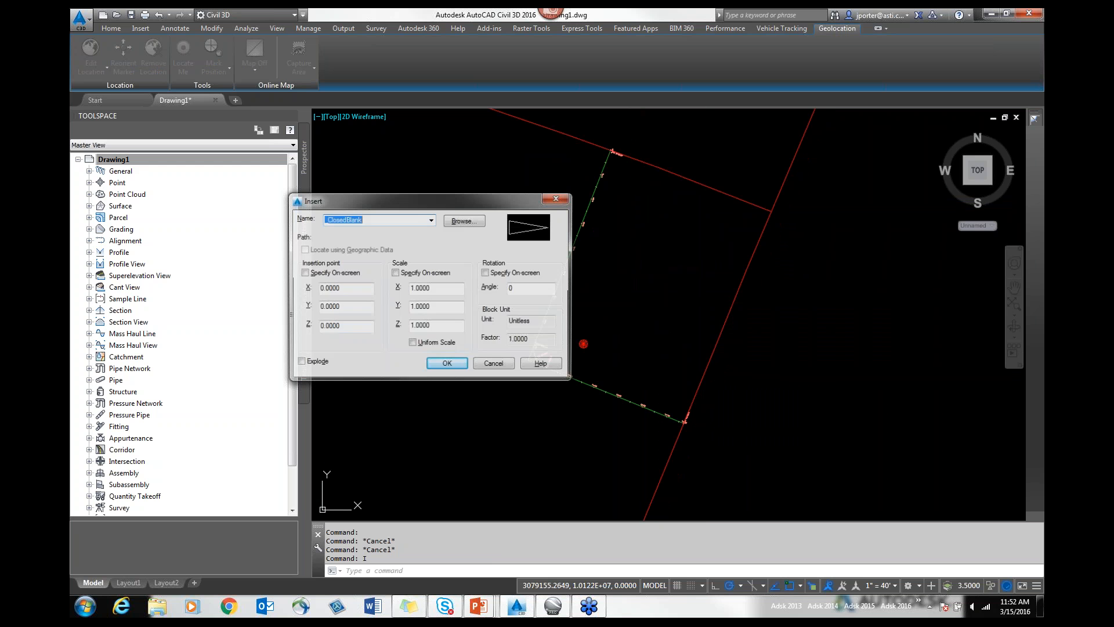
left_click(464, 222)
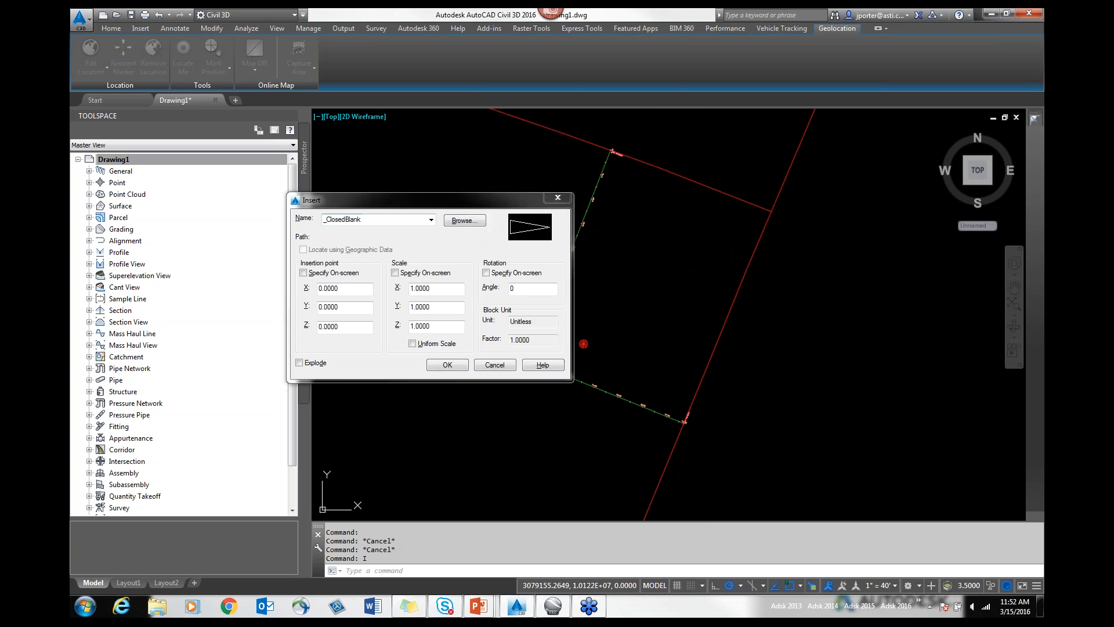
left_click(554, 219)
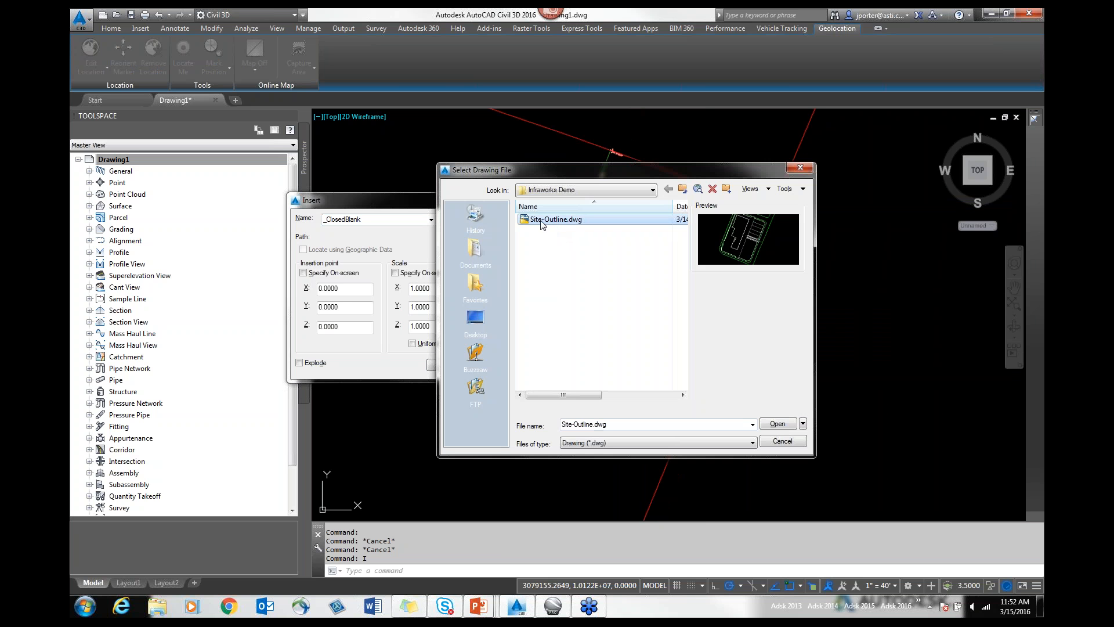
double_click(540, 221)
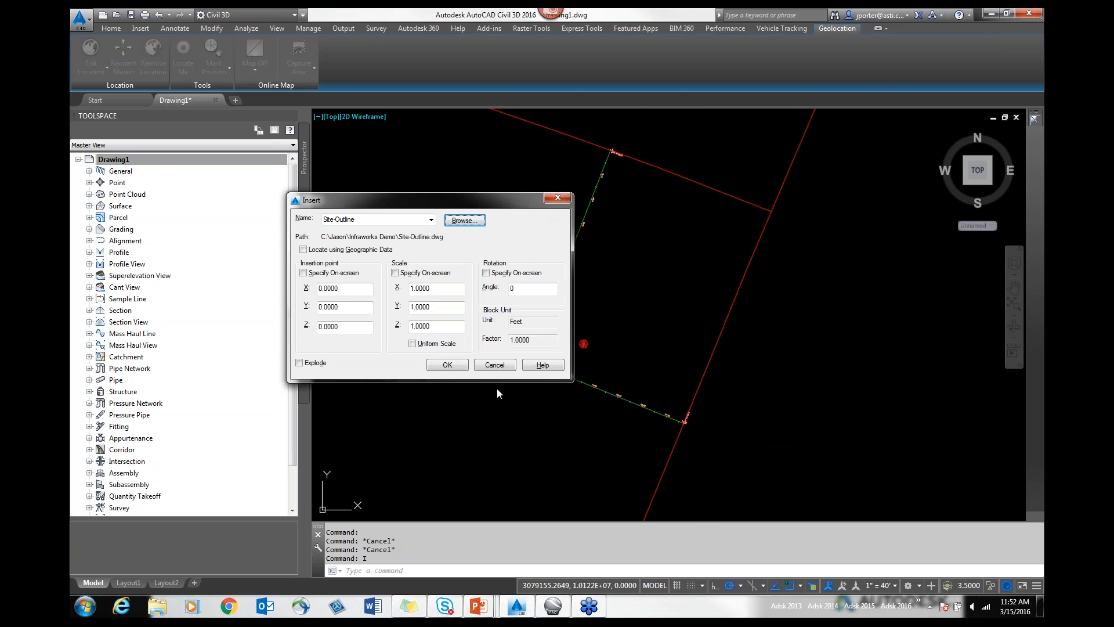
left_click(448, 366)
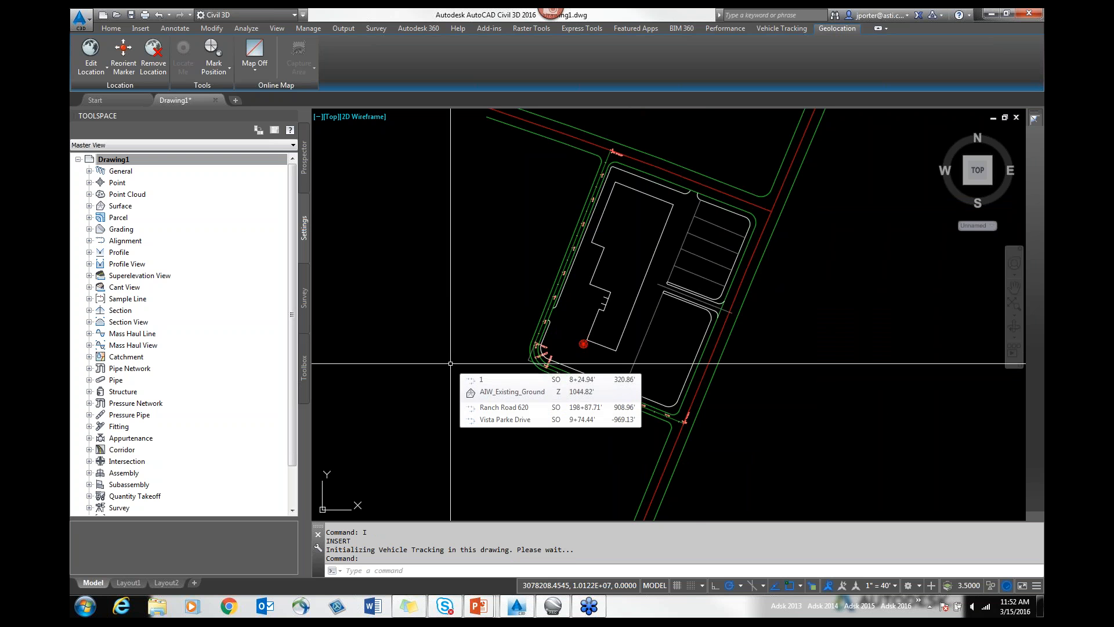
Inspect how the inserted building, parking and right-of-way lines fit the existing road alignments
scroll(674, 313, "up", 4)
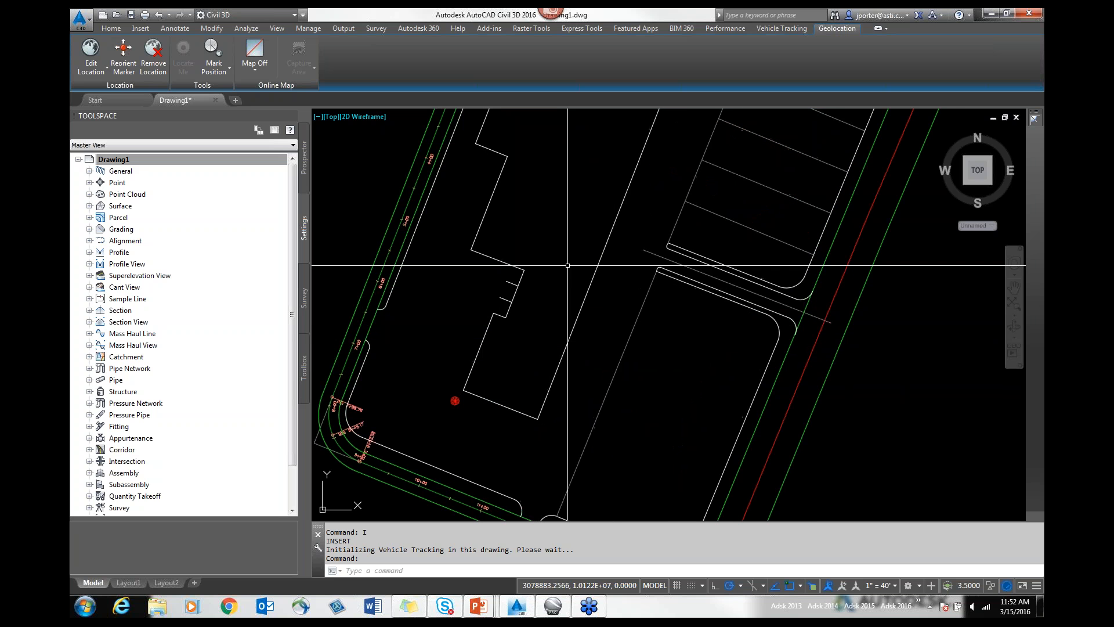
middle_click_drag(542, 285, 560, 321)
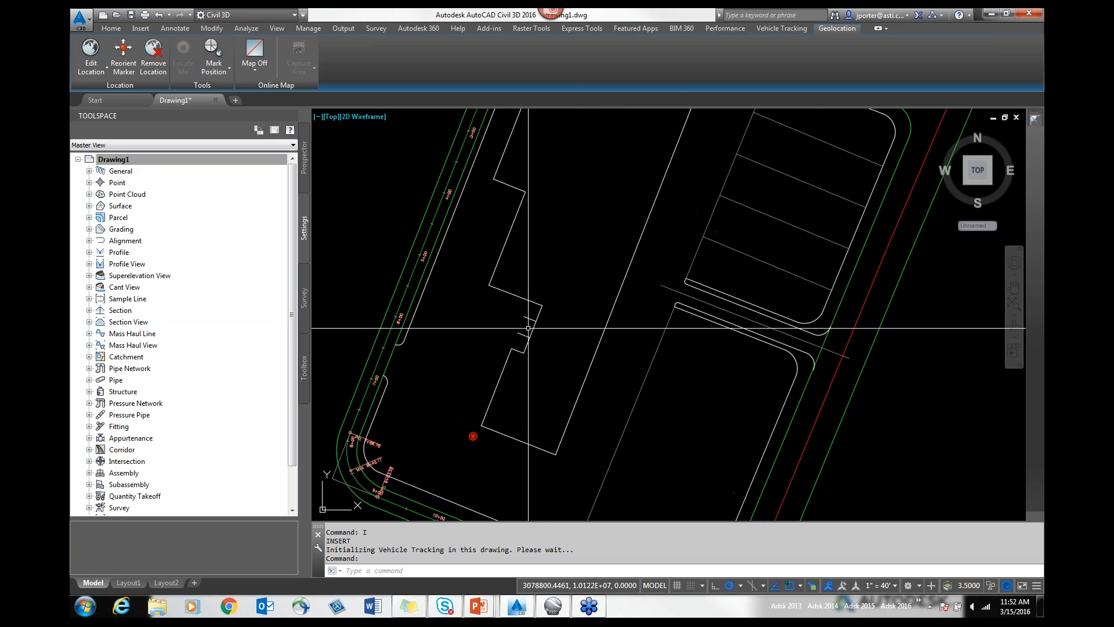
scroll(620, 258, "down", 6)
scroll(633, 337, "up", 4)
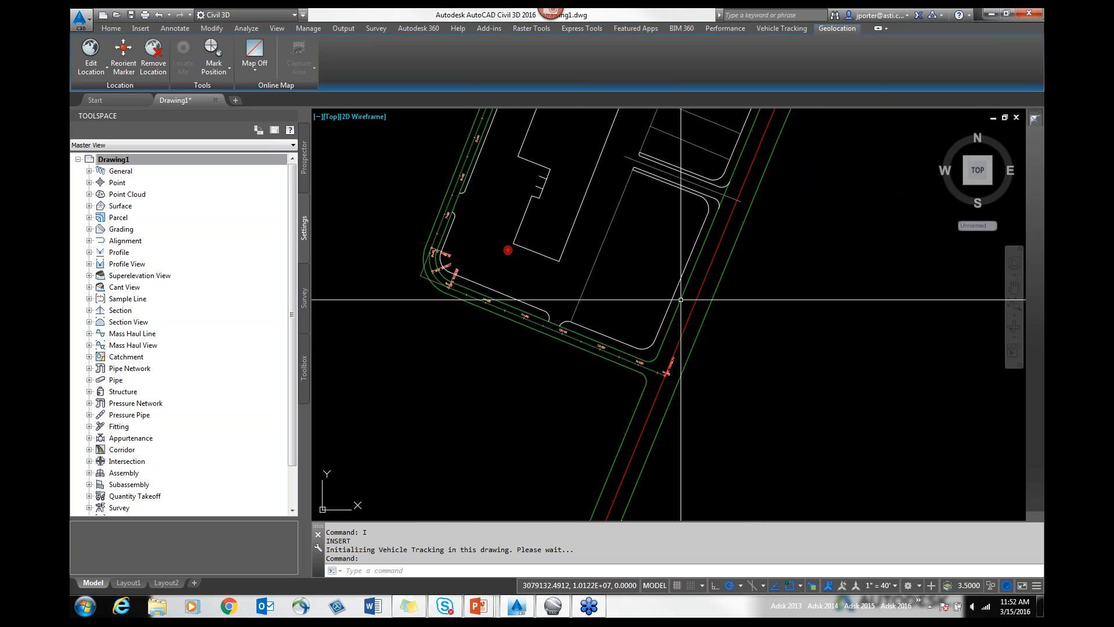
middle_click_drag(658, 183, 646, 300)
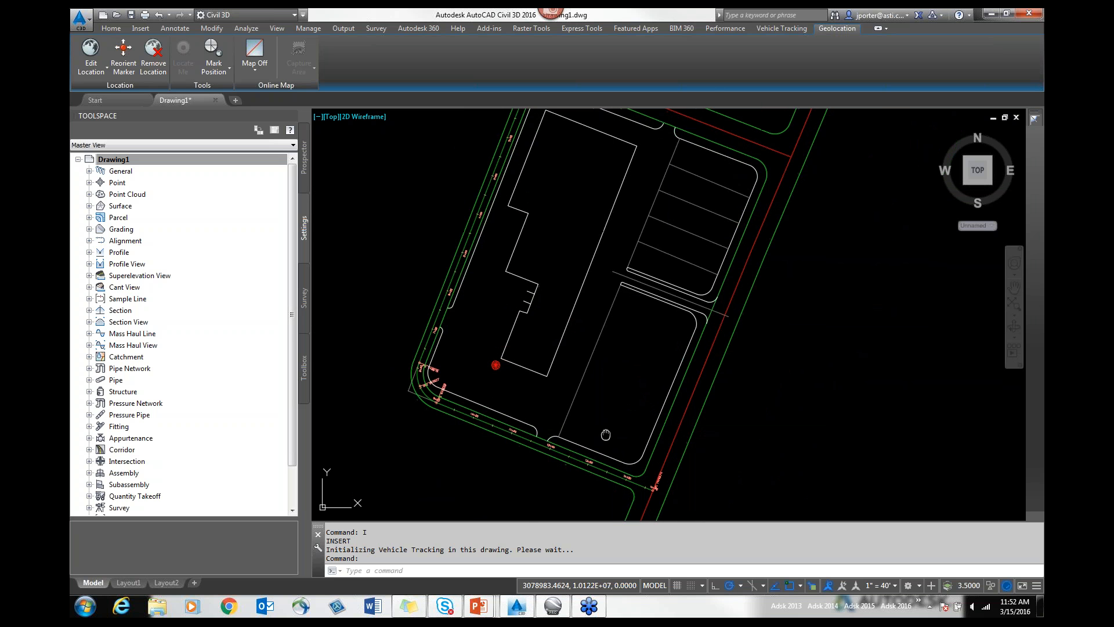
scroll(606, 510, "up", 2)
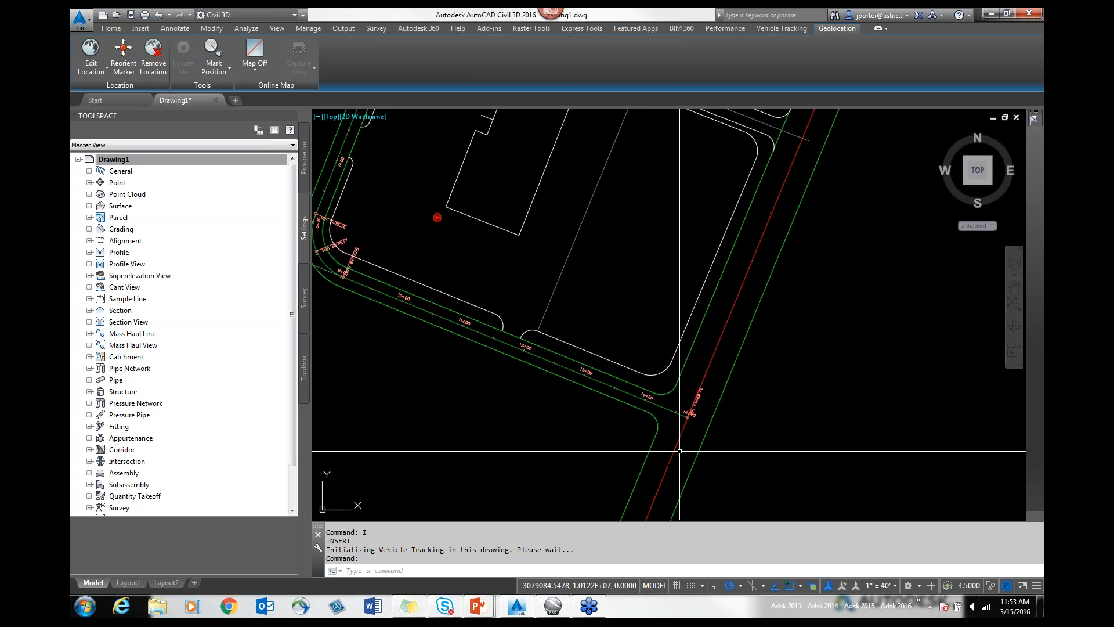
scroll(622, 258, "down", 4)
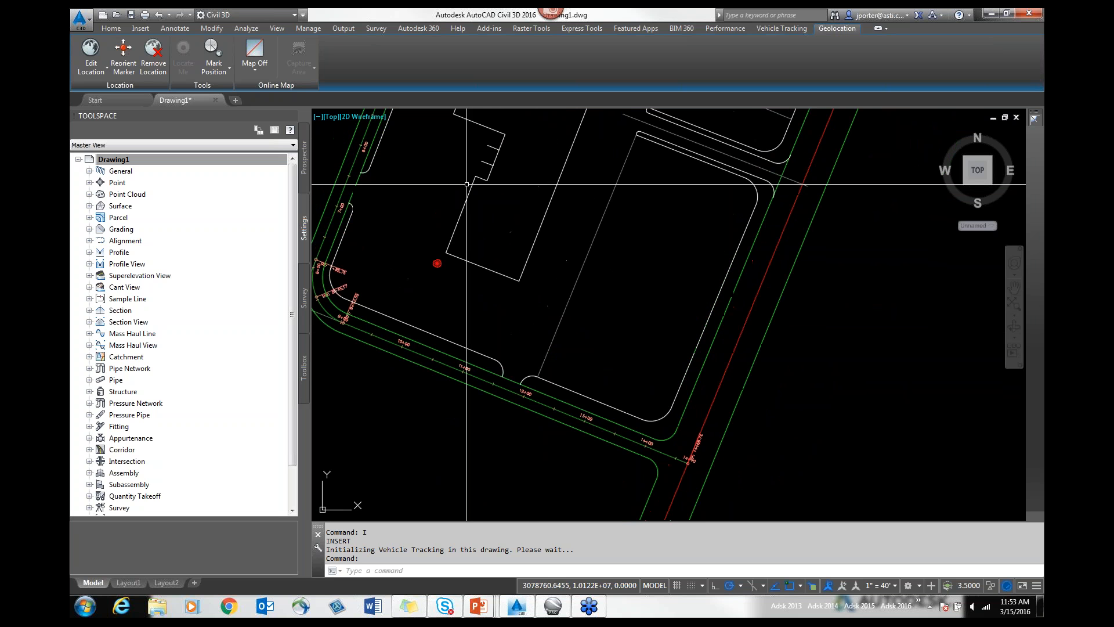
Explode the inserted site outline block into separate objects
middle_click_drag(622, 236, 626, 339)
type("x")
key("Return")
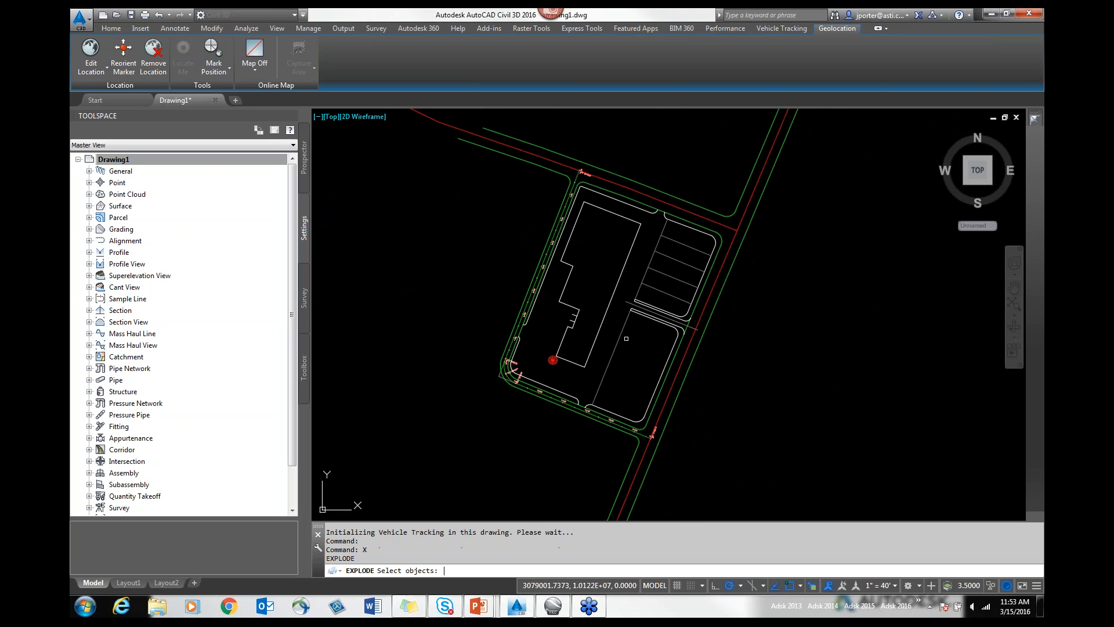
left_click(659, 291)
key("Return")
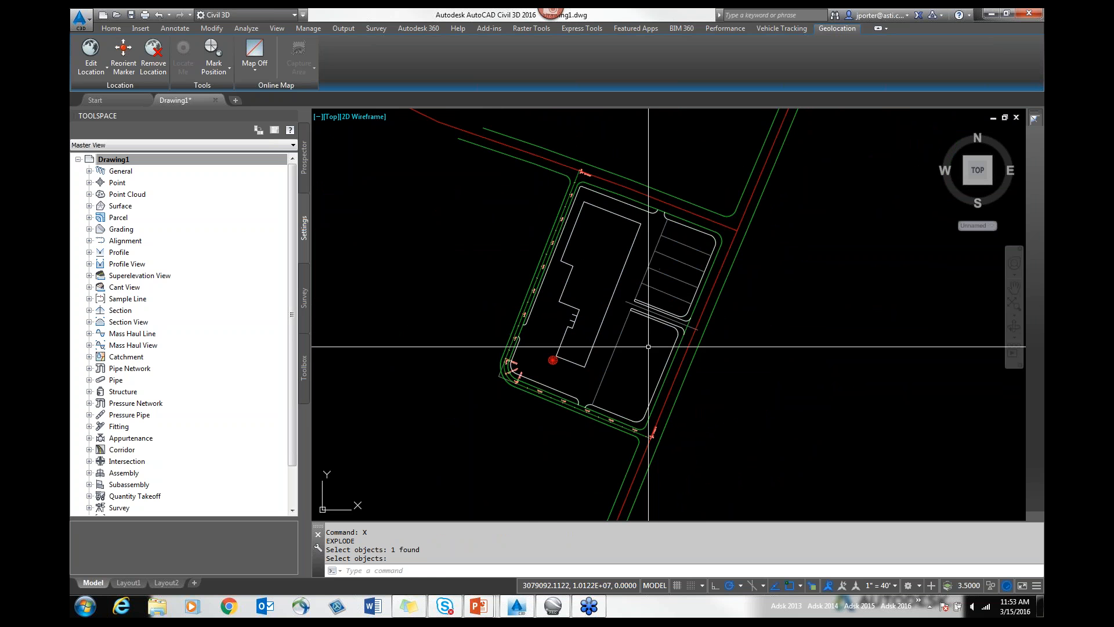
Begin a new Vehicle Tracking parking row using the US standard ITE Guideline for Parking Facility Location and Design
scroll(644, 342, "up", 3)
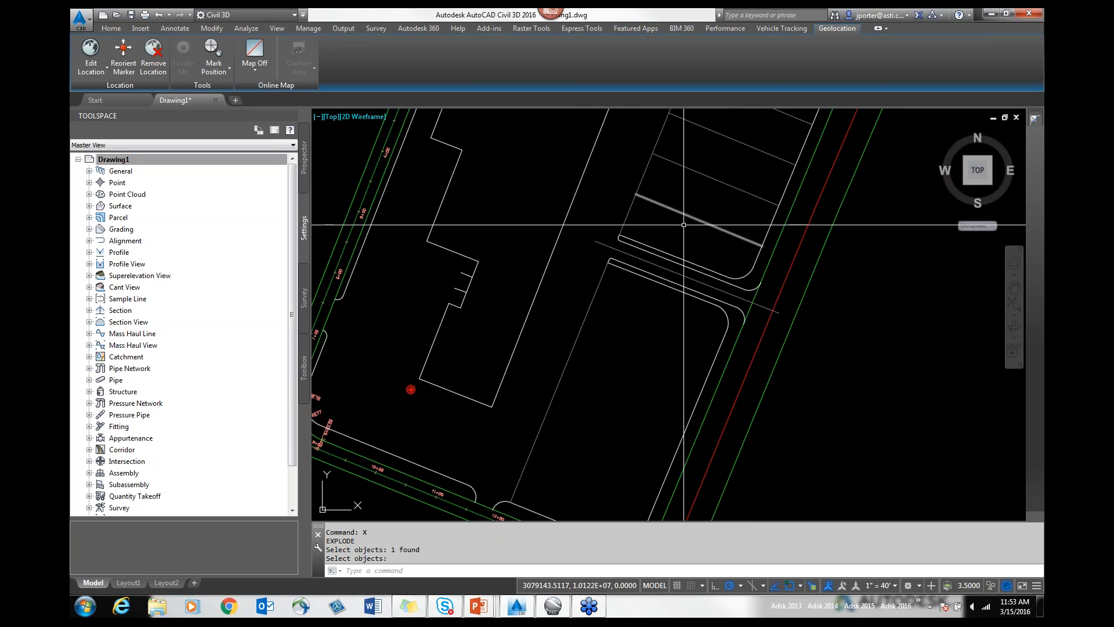
scroll(676, 237, "down", 3)
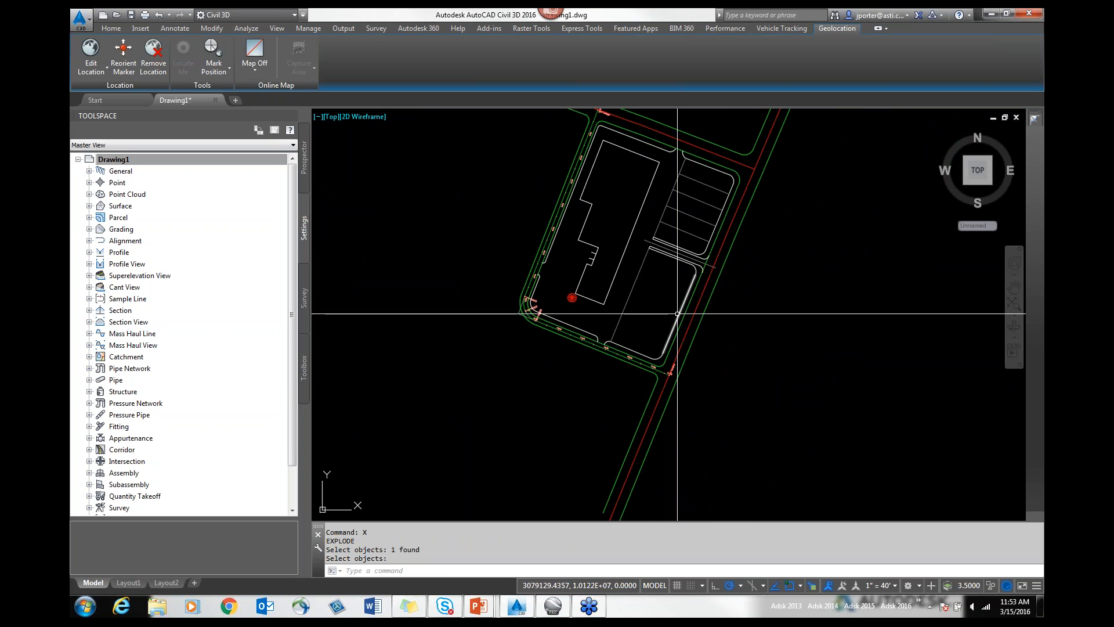
scroll(678, 314, "up", 2)
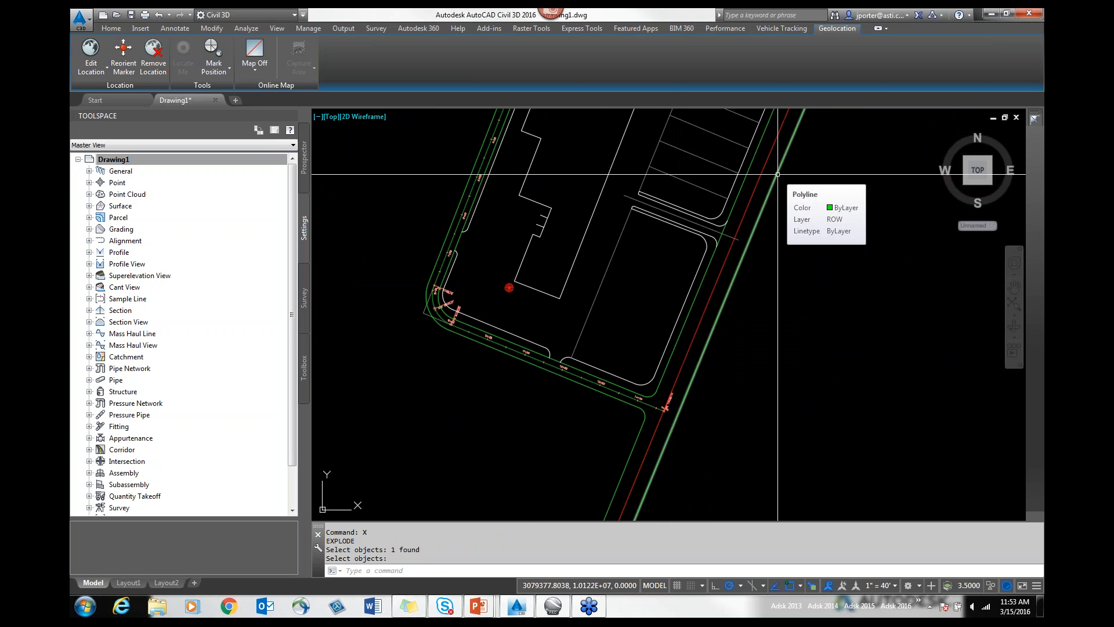
left_click(783, 29)
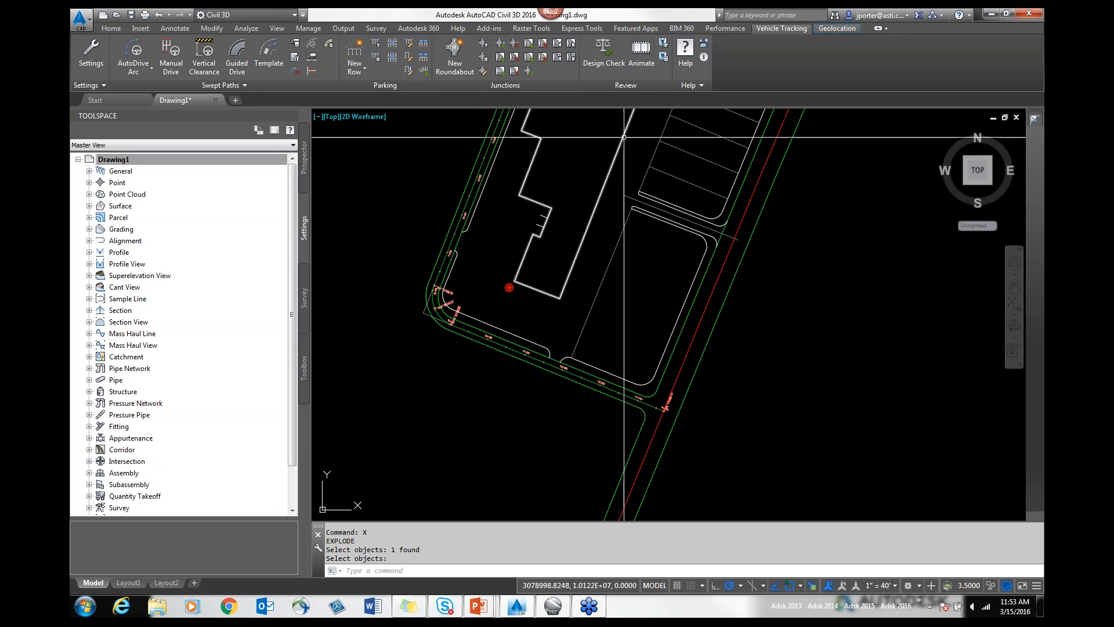
left_click(360, 72)
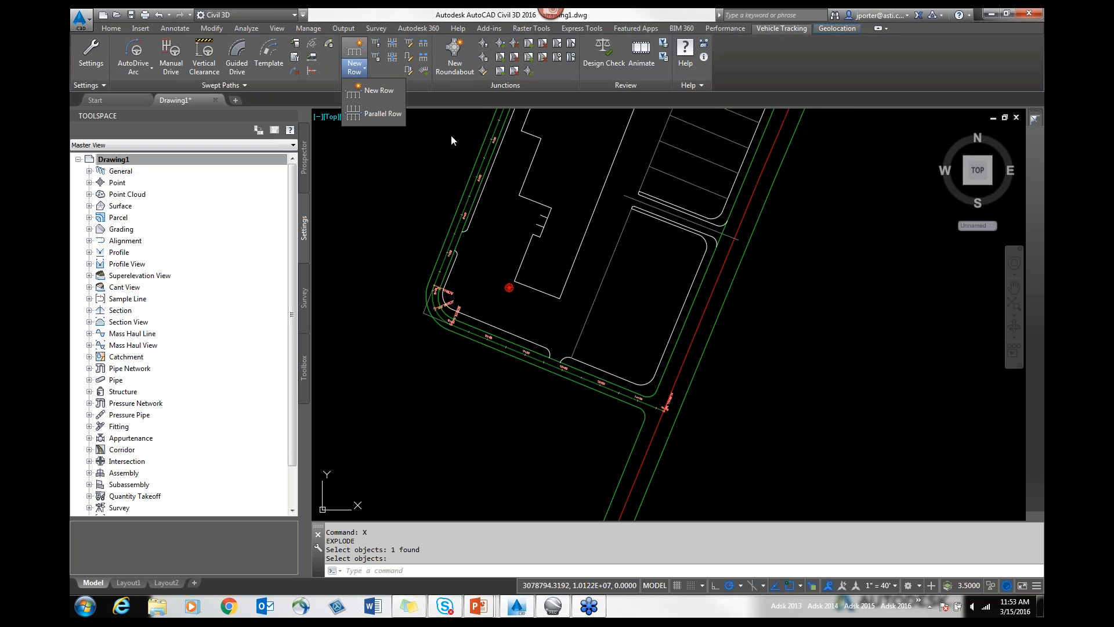
left_click(380, 92)
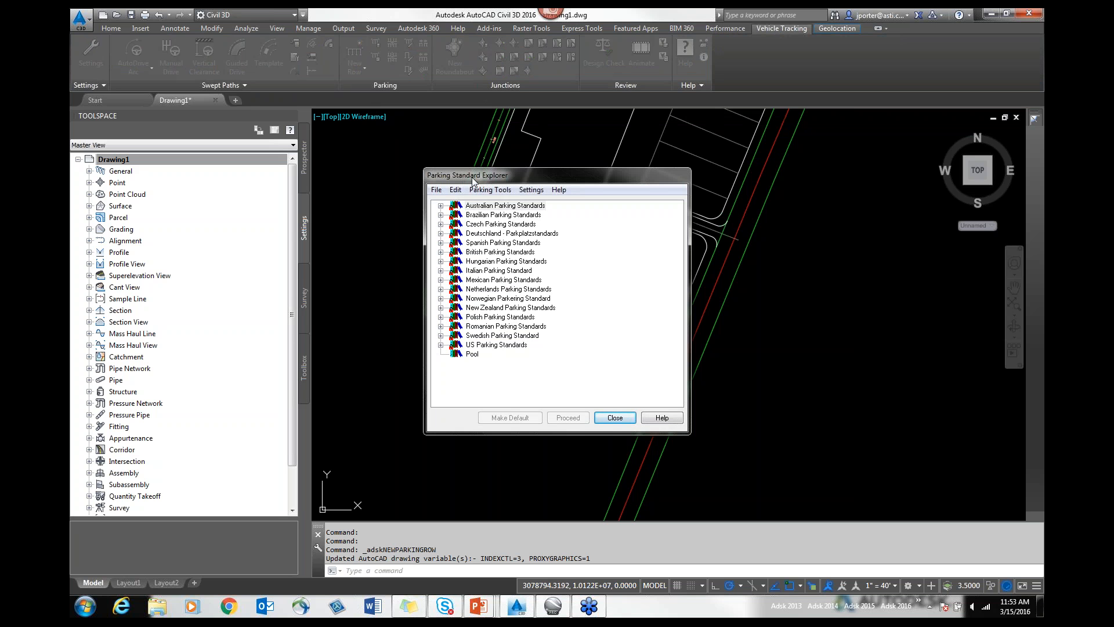
left_click_drag(472, 173, 473, 168)
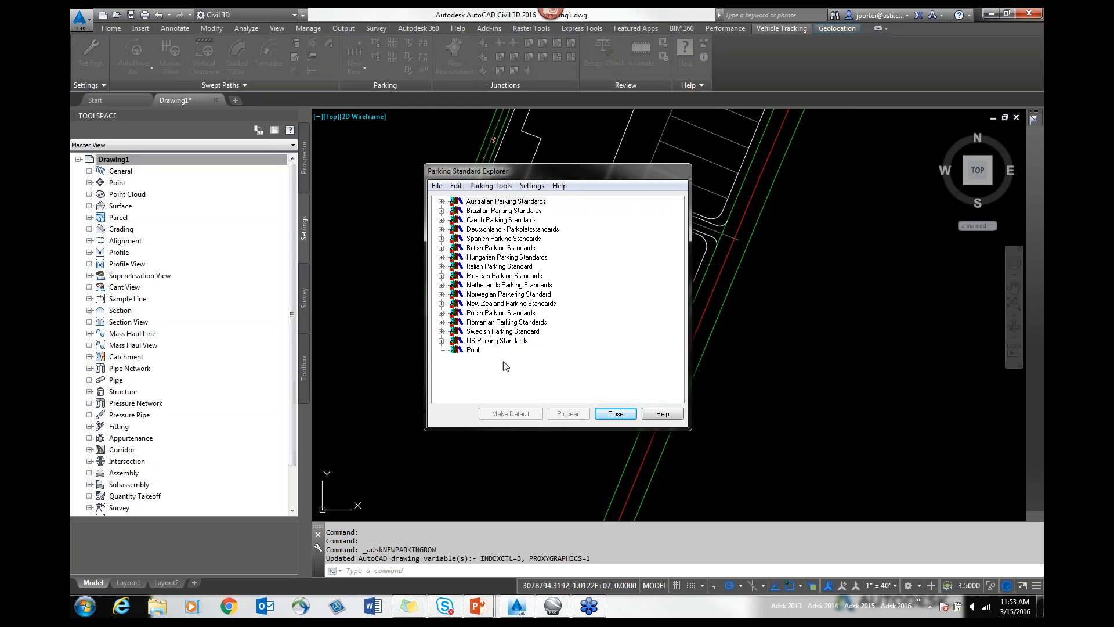
left_click(441, 342)
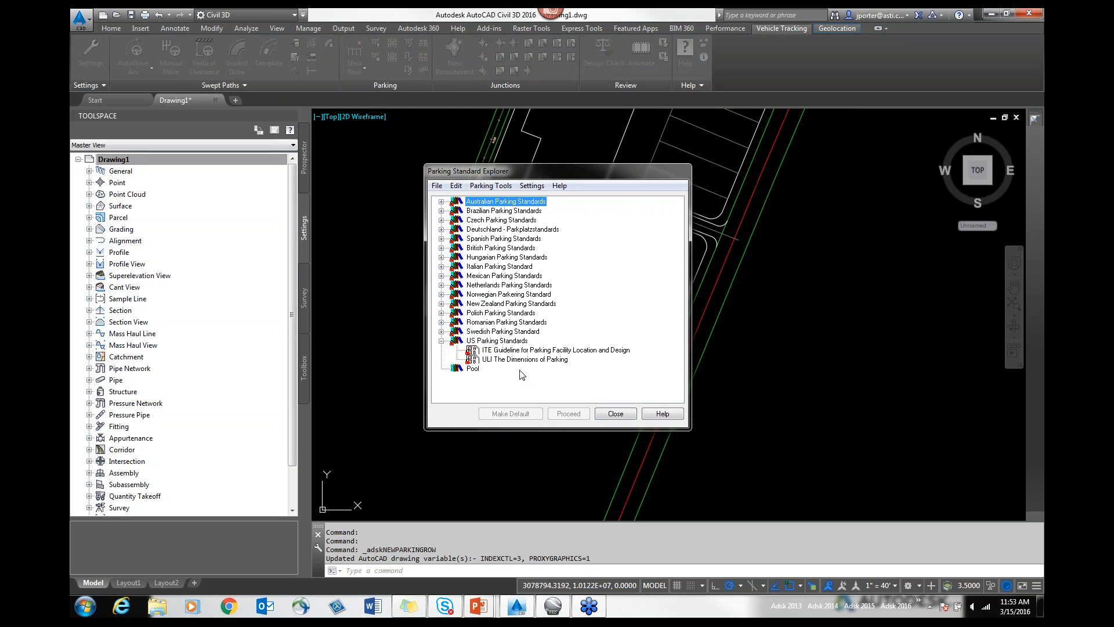
left_click(515, 351)
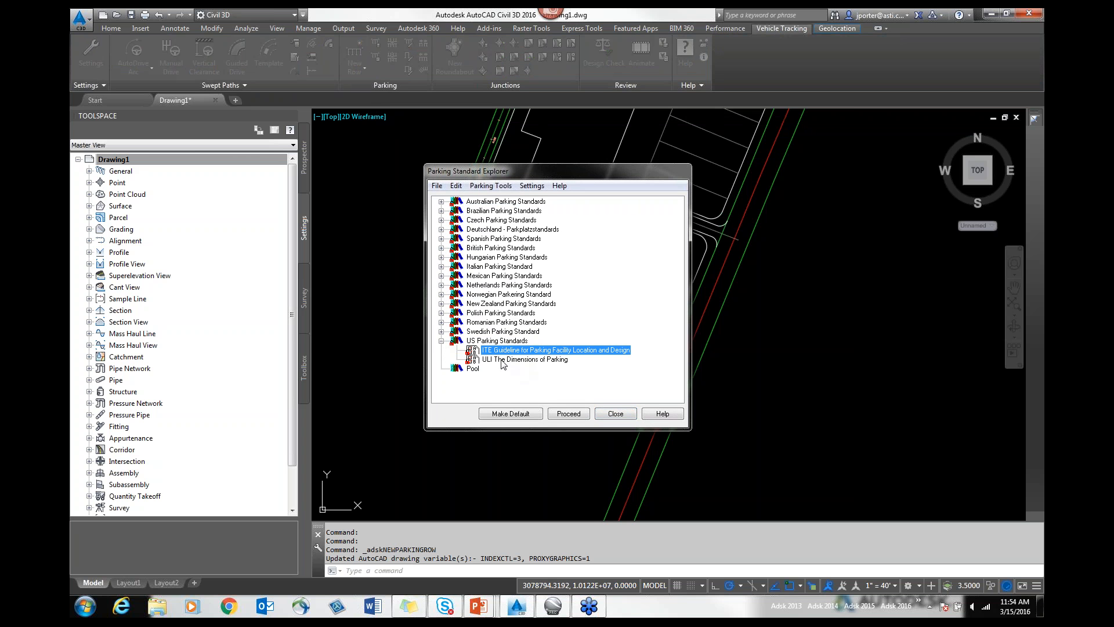
left_click(500, 360)
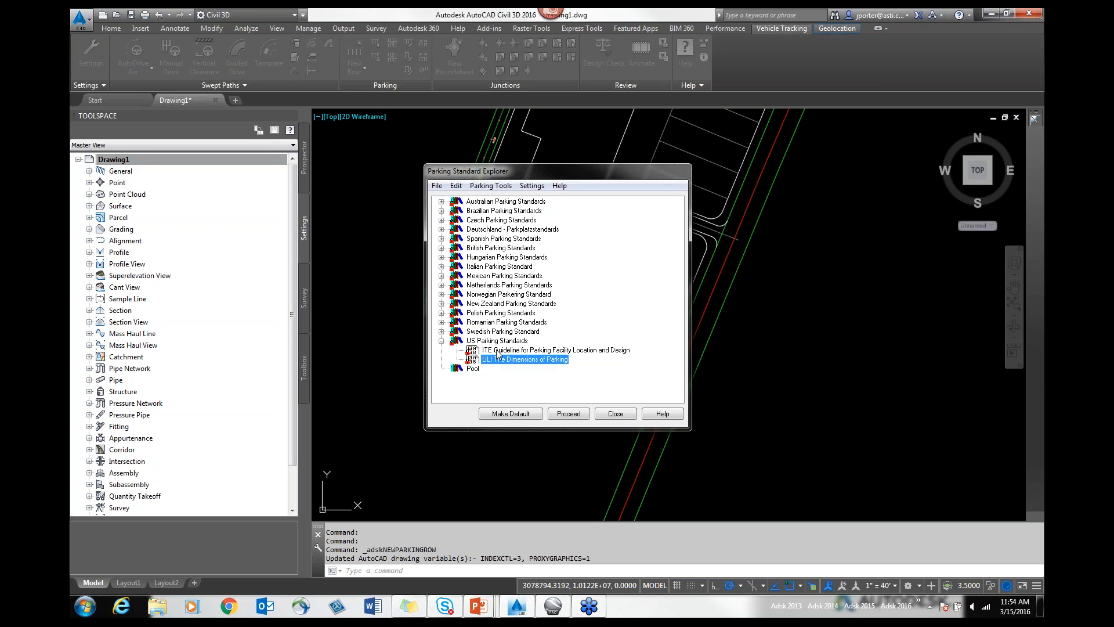
left_click(498, 350)
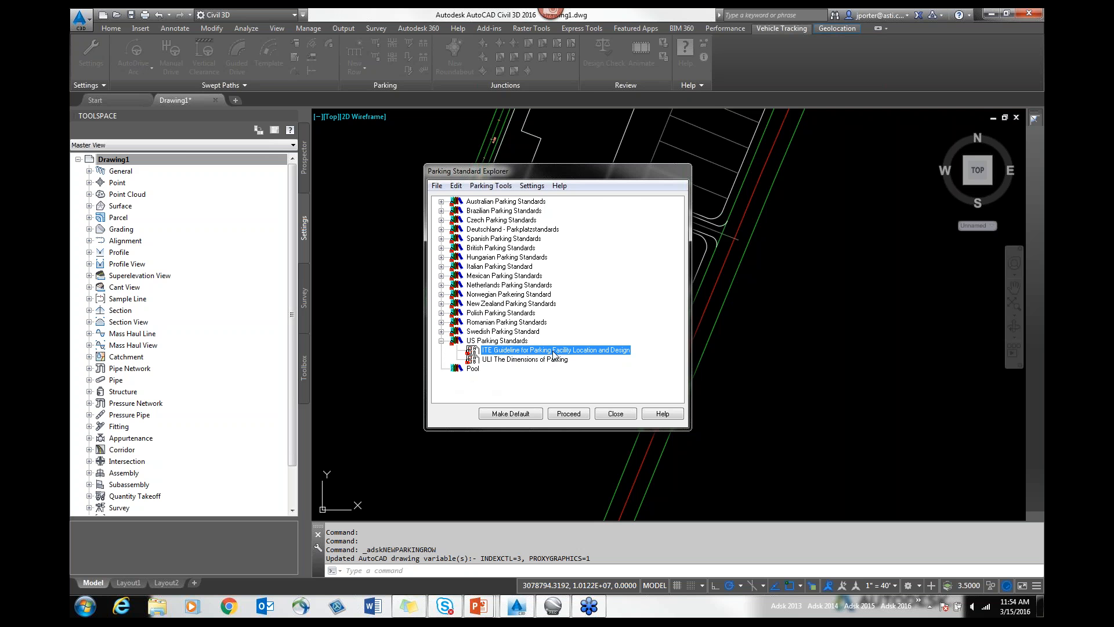
left_click(567, 413)
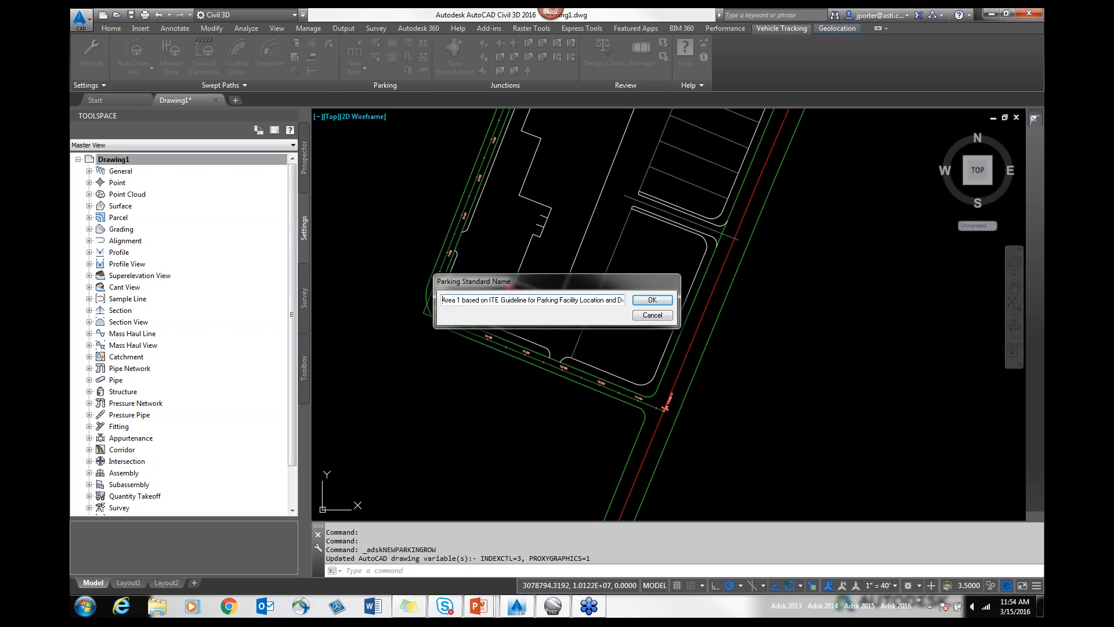
Name the parking standard Big Box Parking and accept the default drawing settings
left_click_drag(623, 300, 441, 301)
key("BackSpace")
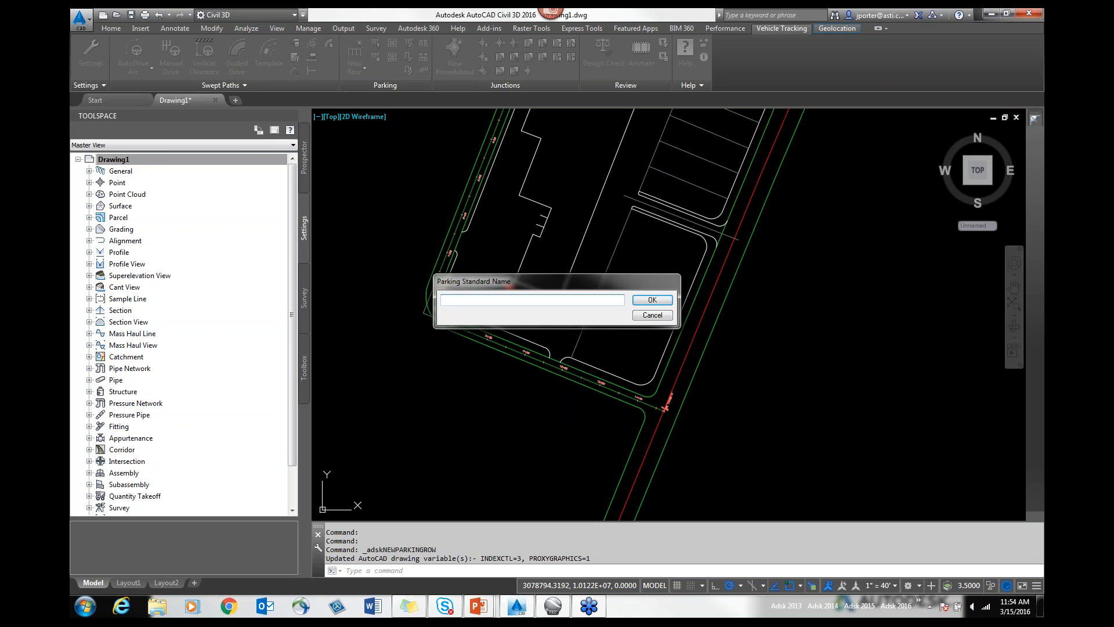
key("BackSpace")
key("BackSpace")
key("BackSpace")
key("BackSpace")
key("Caps_Lock")
type("Big Box")
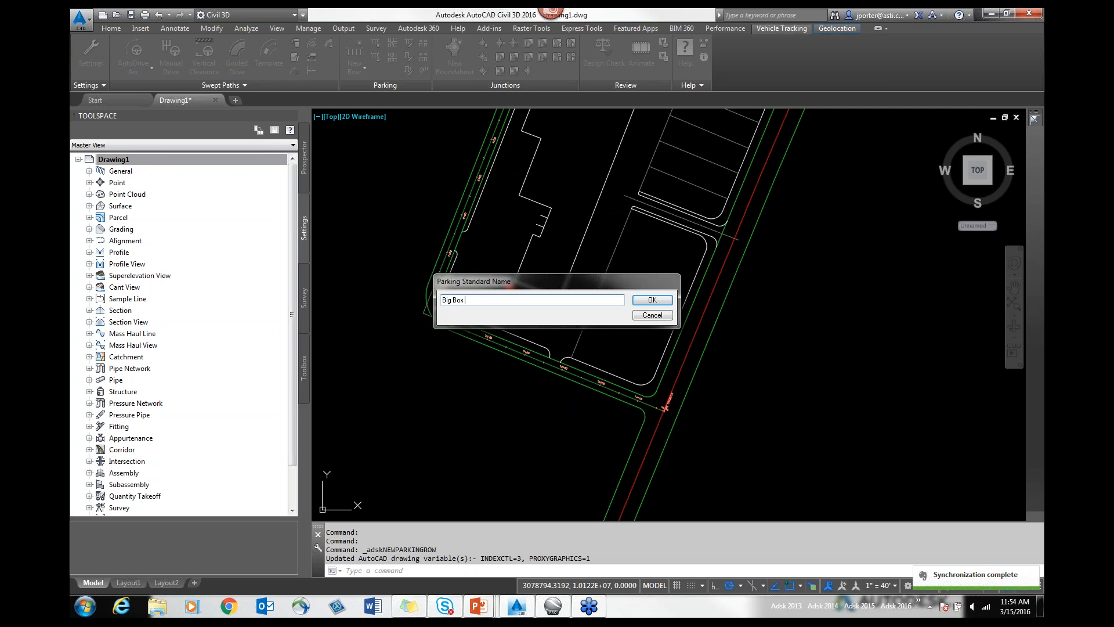
type(" Parking")
left_click(653, 301)
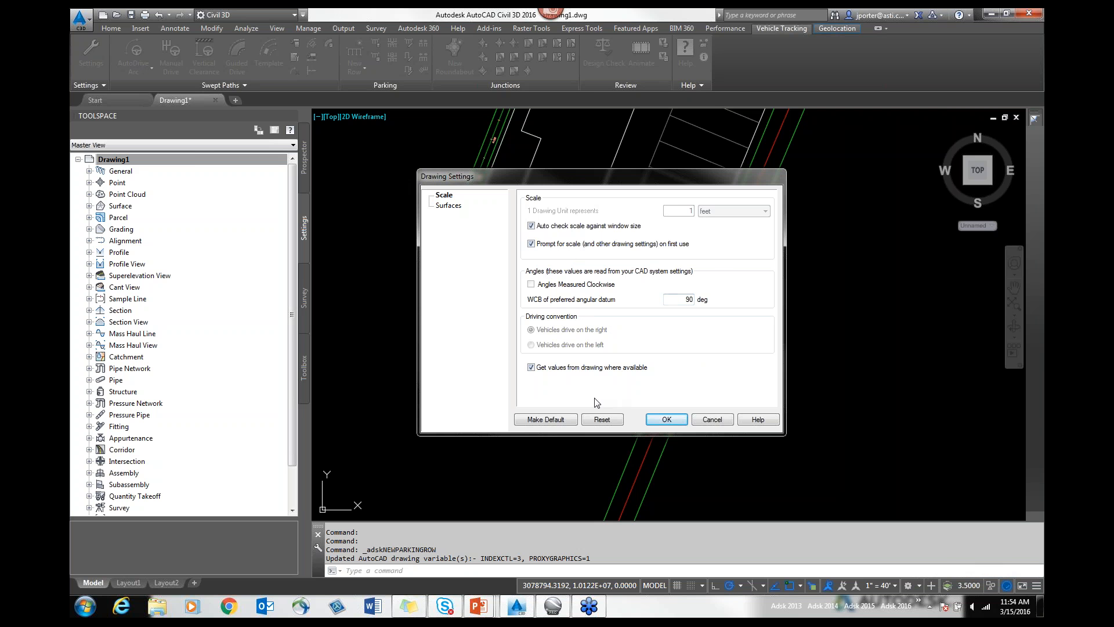
left_click(667, 419)
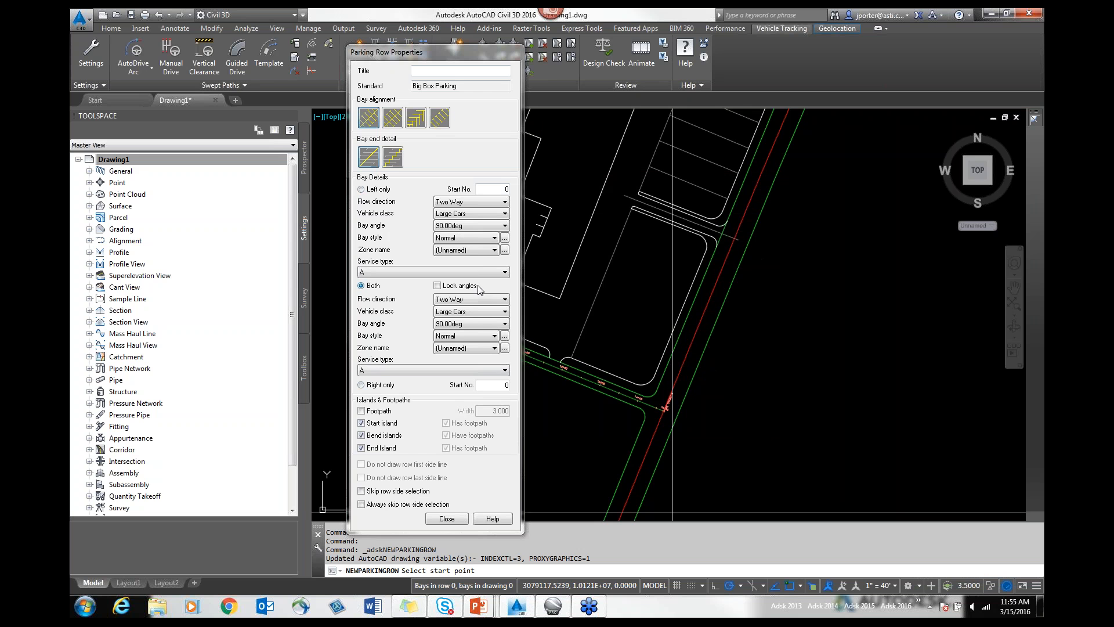
Review the available flow direction and bay angle options in the parking row properties
left_click(504, 202)
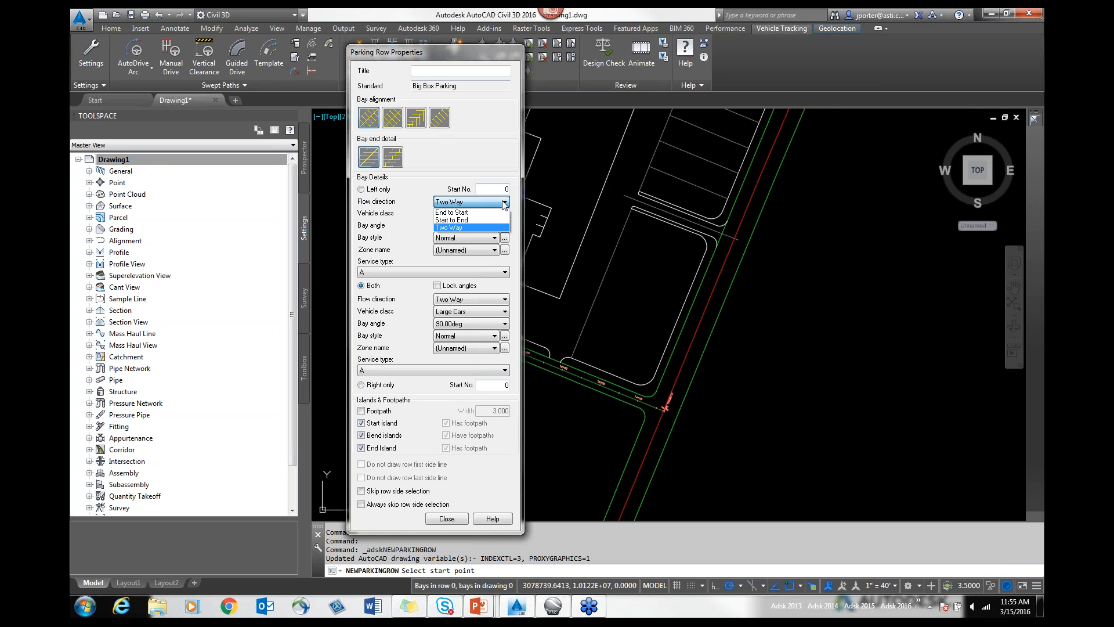
left_click(454, 178)
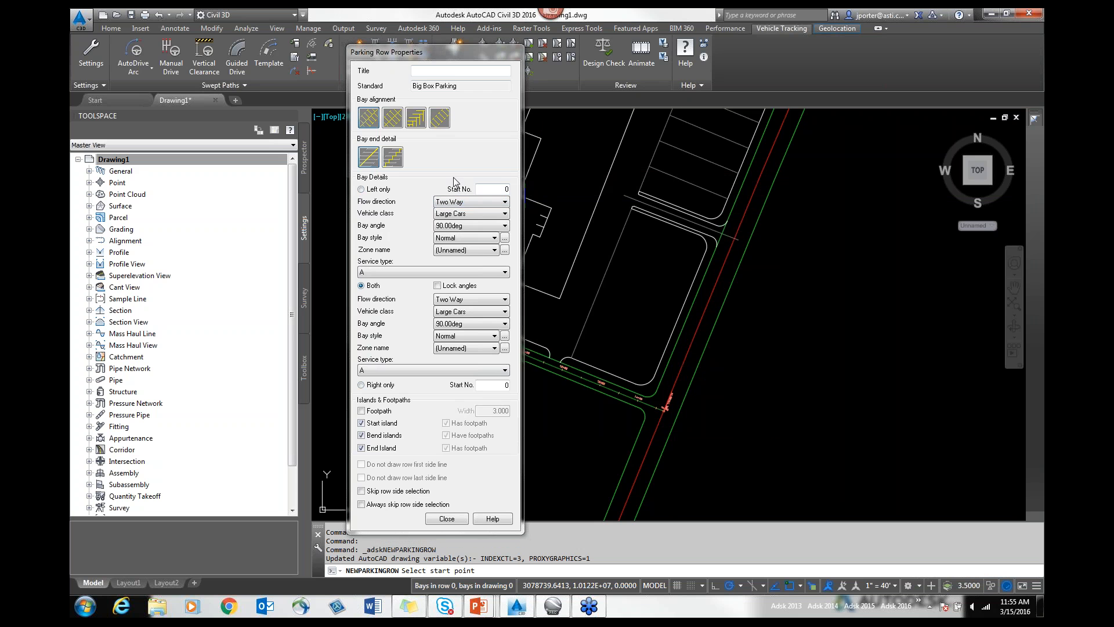
left_click(468, 227)
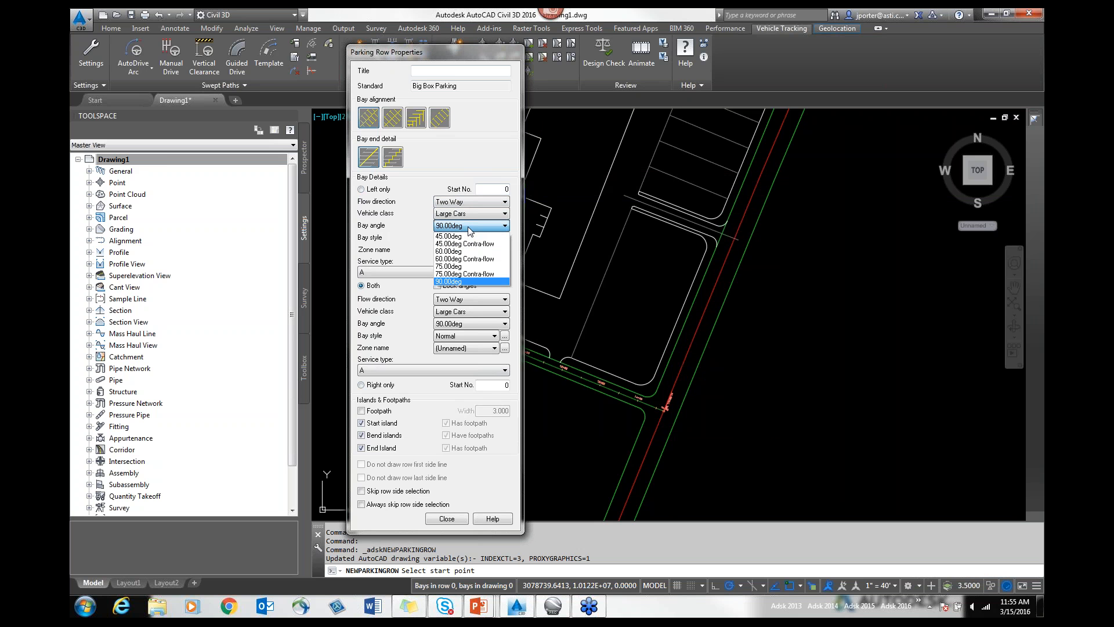
left_click(454, 173)
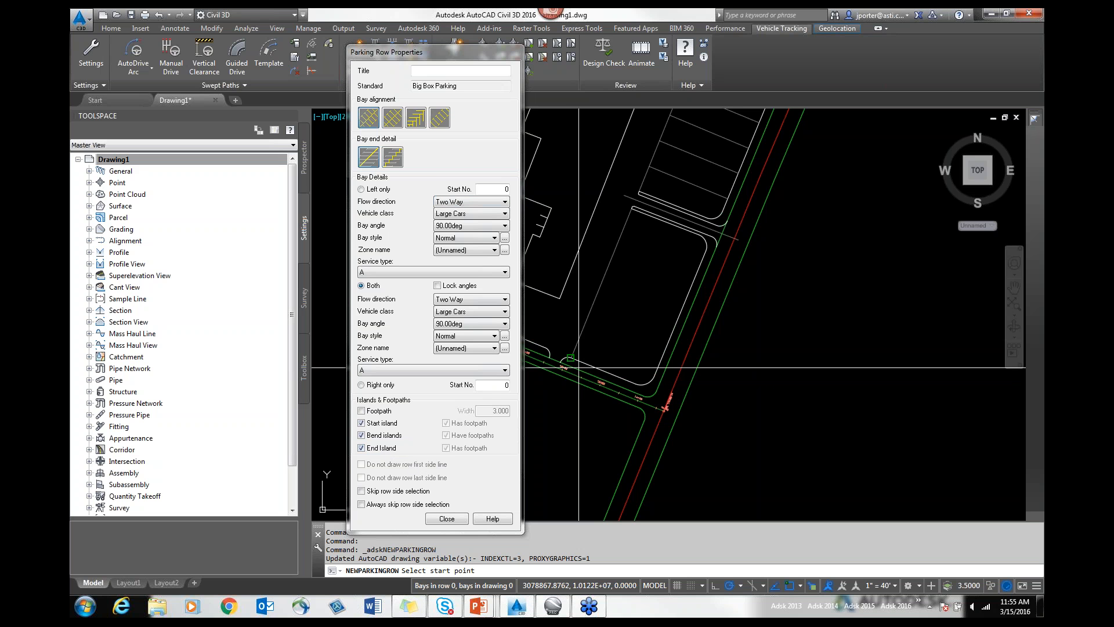
Start the parking row at the site's southern entrance curve and run it along the south edge and around the southeast corner
scroll(579, 354, "up", 4)
middle_click_drag(579, 354, 597, 339)
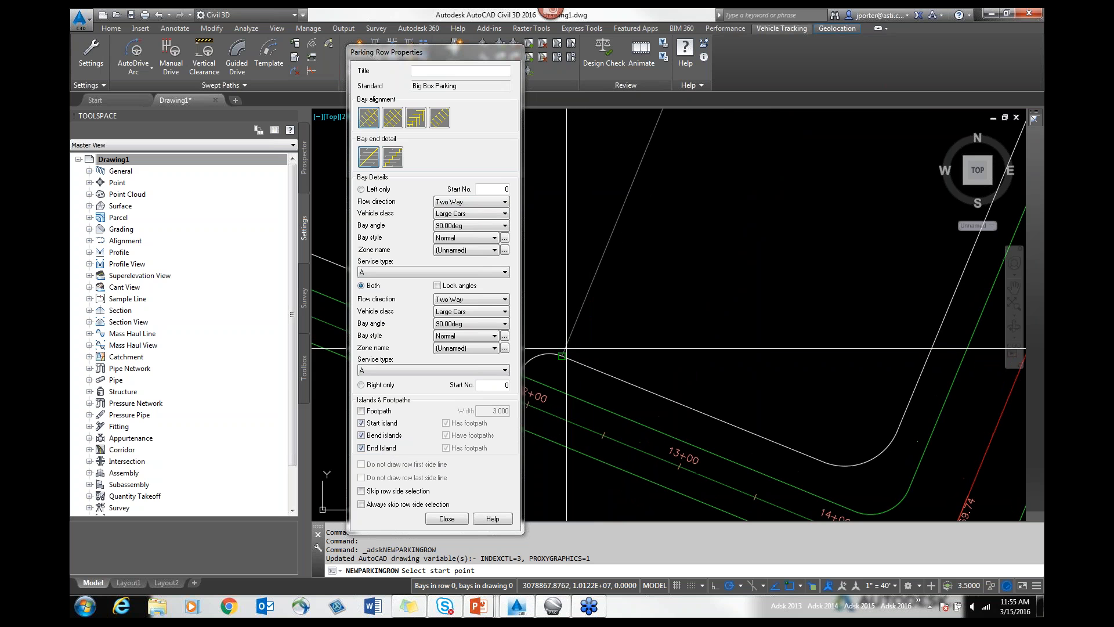
left_click(562, 353)
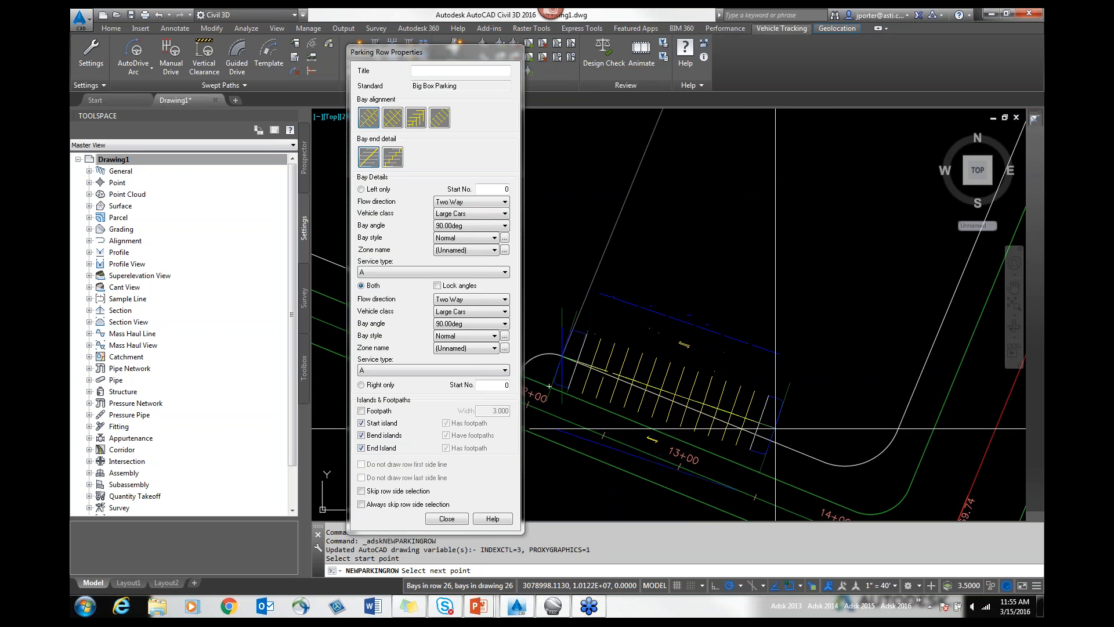
left_click(824, 461)
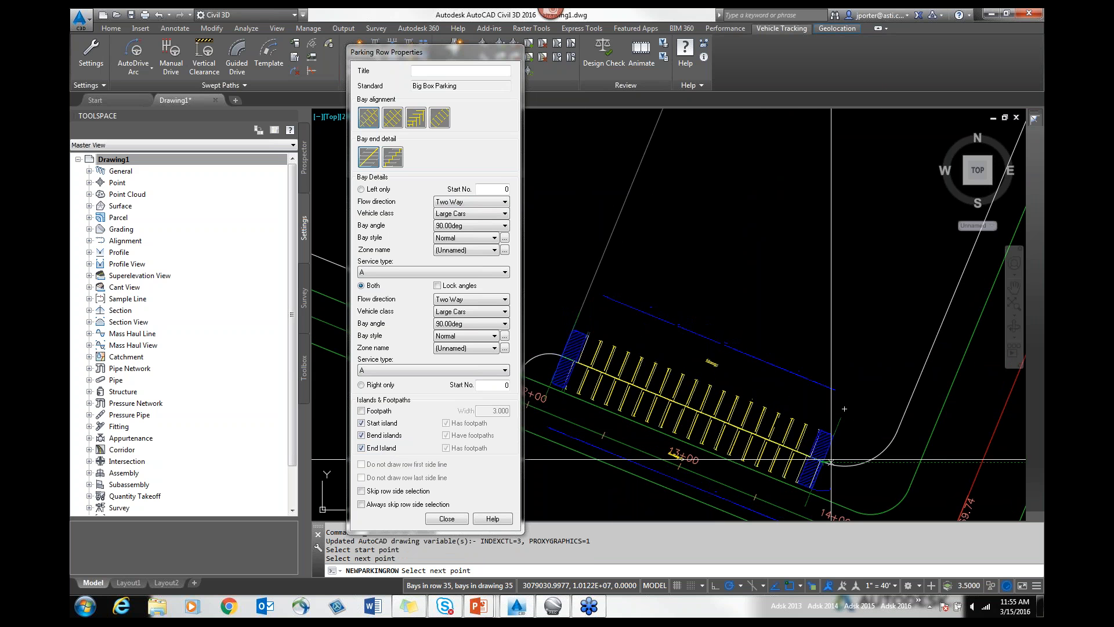
left_click(897, 430)
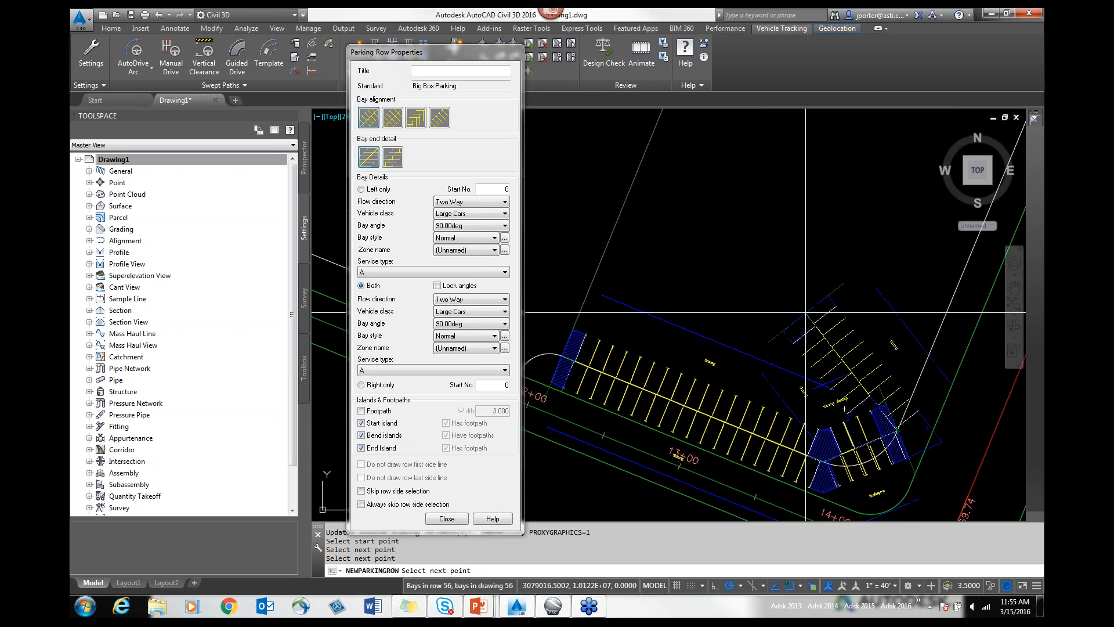
Continue the parking row up the east edge, around the northeast corner and along the north edge to its west end, ending the path there
scroll(804, 307, "down", 5)
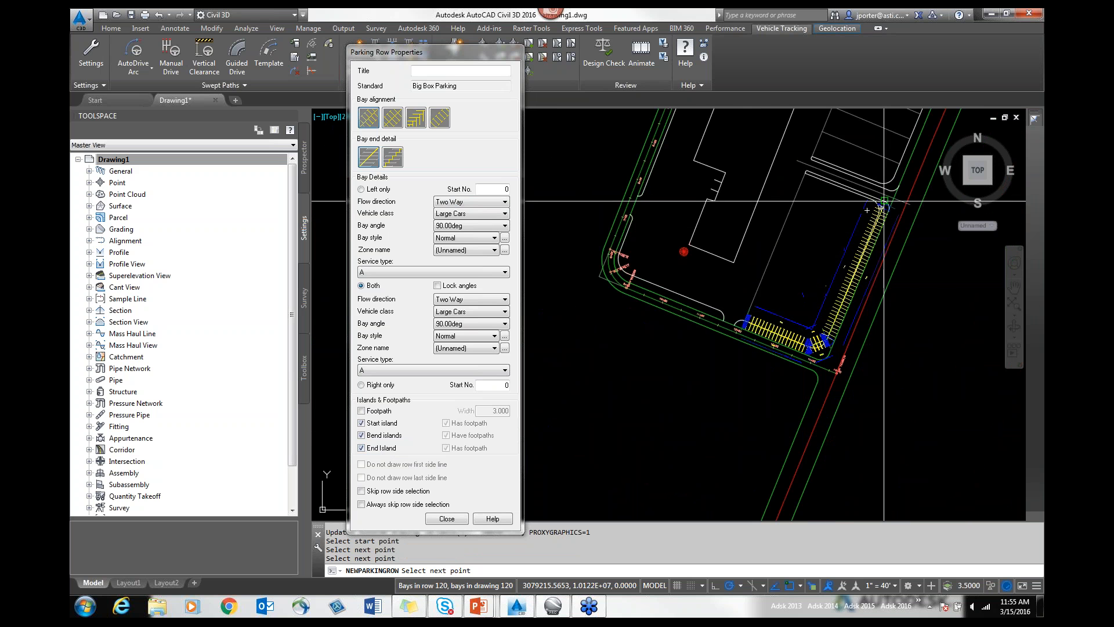
scroll(830, 331, "up", 5)
left_click(854, 269)
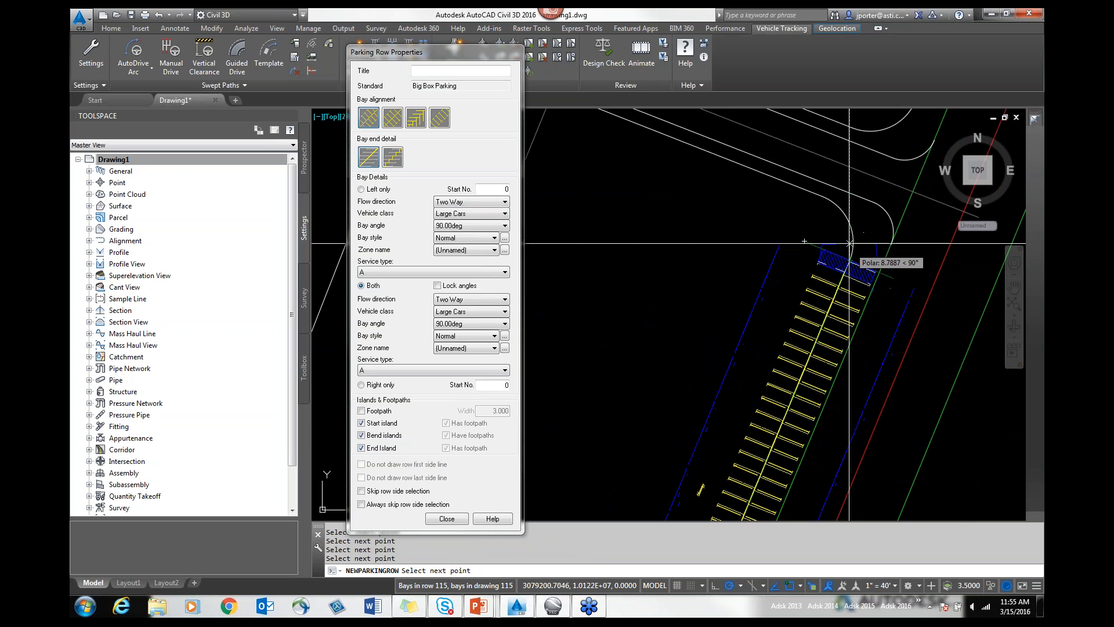
left_click(825, 200)
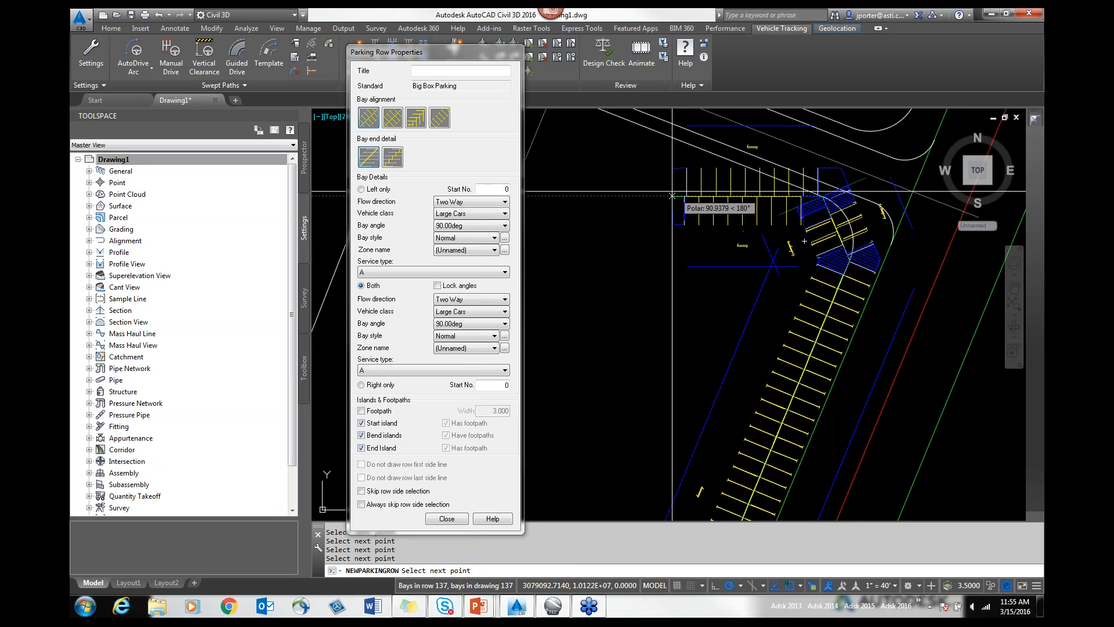
middle_click_drag(637, 170, 783, 314)
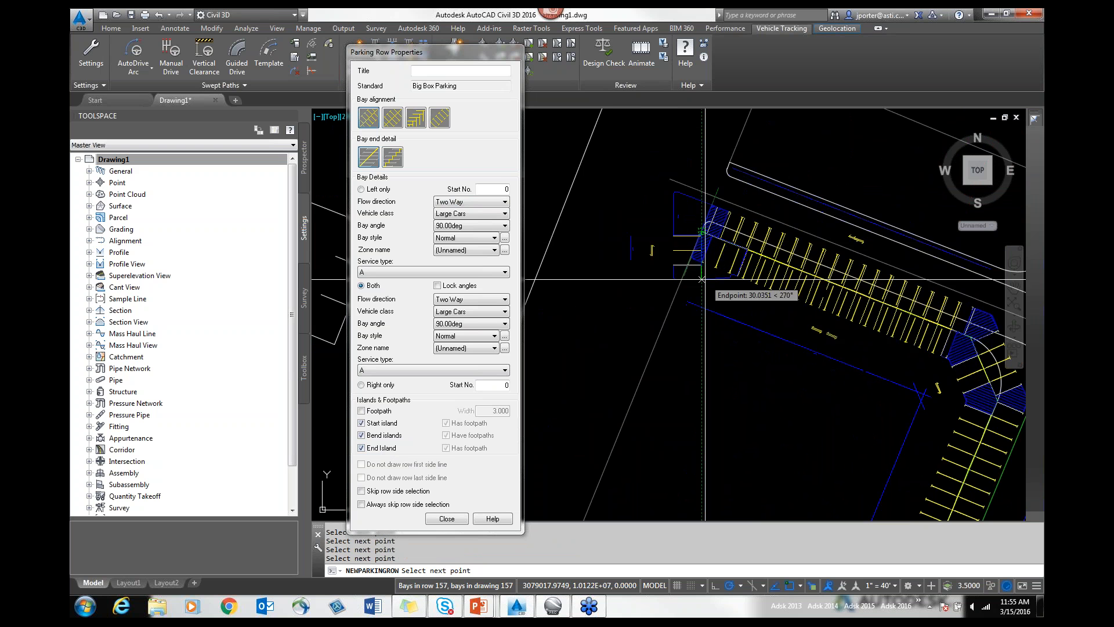
scroll(707, 278, "down", 6)
key("Return")
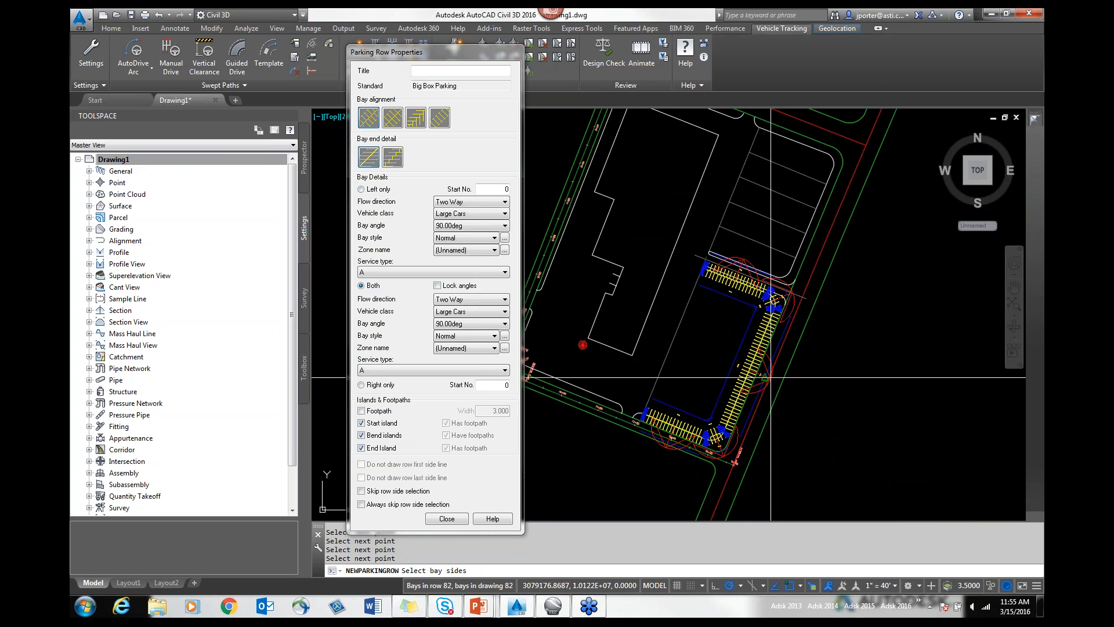
Place the parking bays only on the inner side of the row and deselect it
scroll(763, 374, "up", 3)
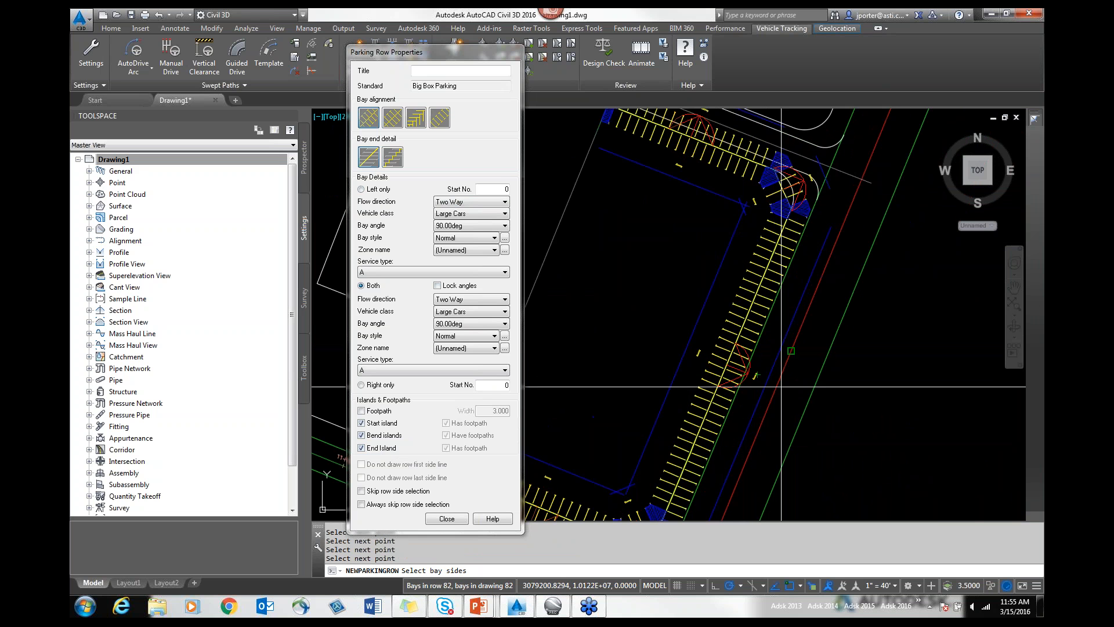
left_click(604, 314)
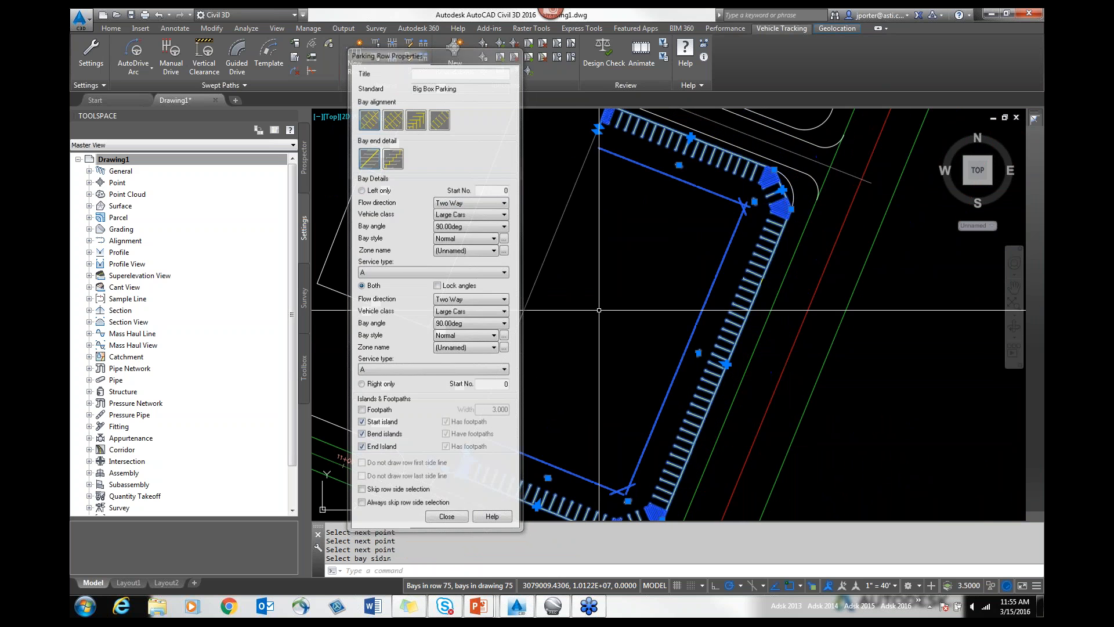
key("Escape")
Bend the parking row's straight southeast corner segment into an arc that follows the curved site outline
scroll(712, 329, "down", 2)
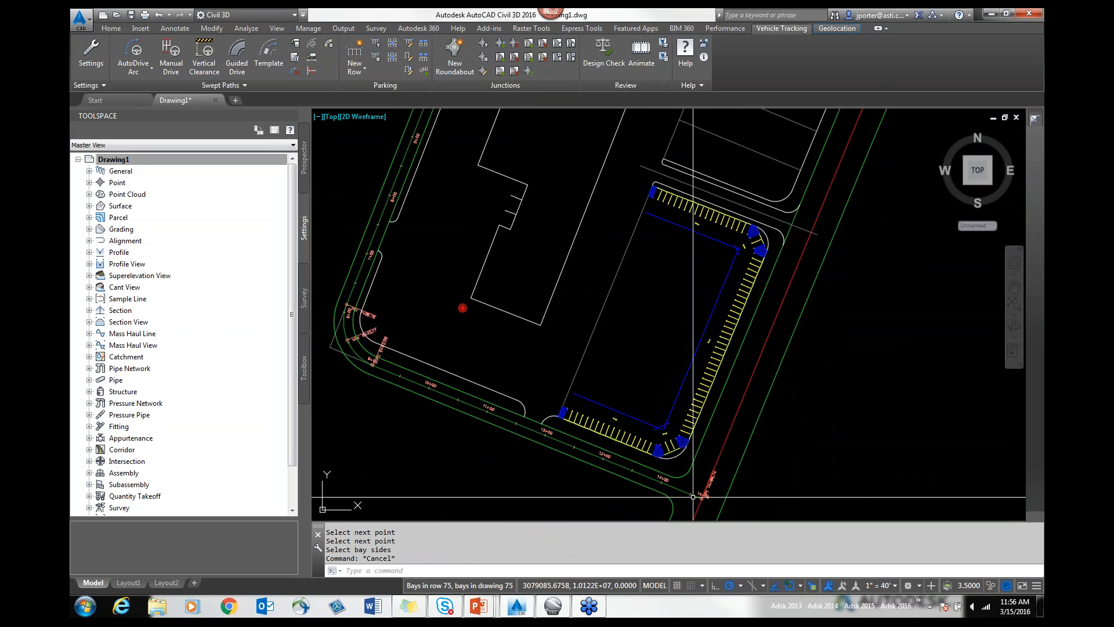
scroll(675, 491, "up", 2)
scroll(663, 457, "up", 4)
scroll(664, 457, "up", 2)
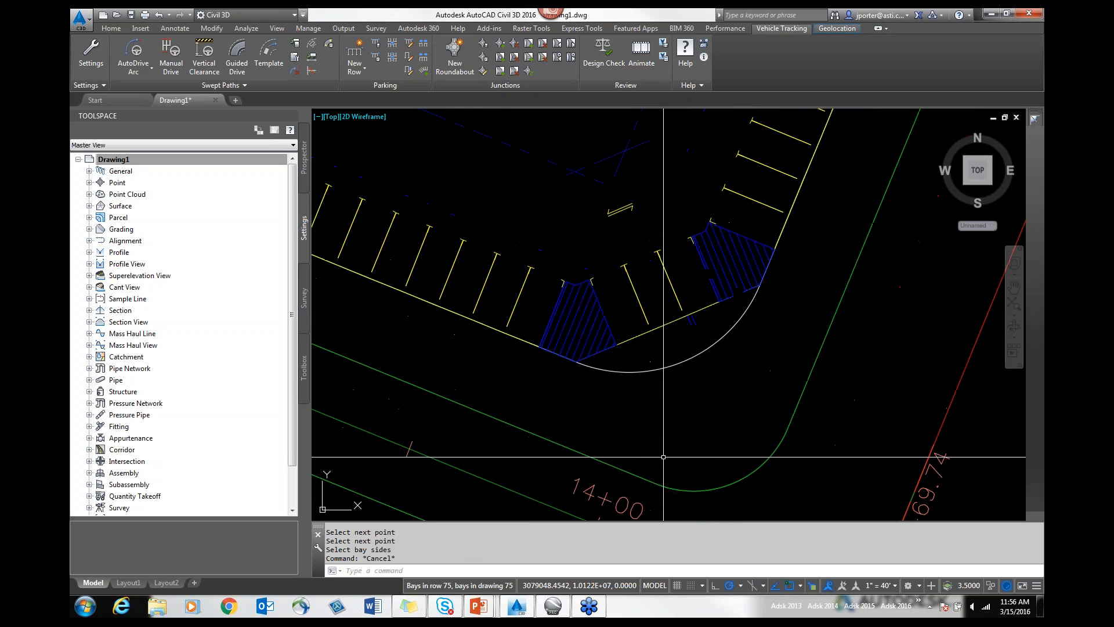
left_click(666, 324)
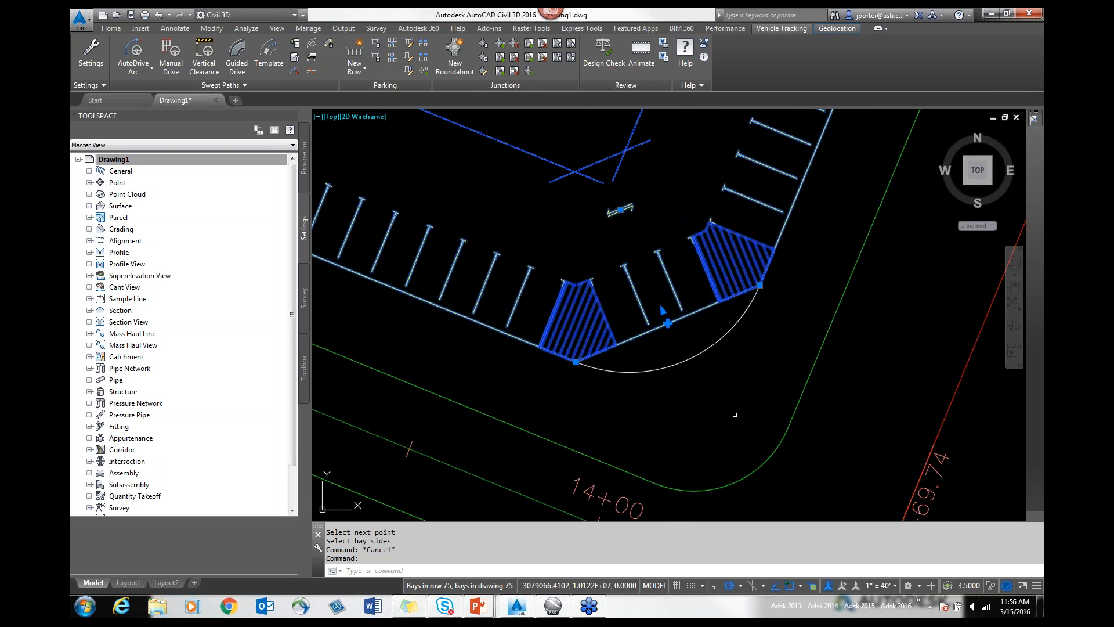
left_click(668, 323)
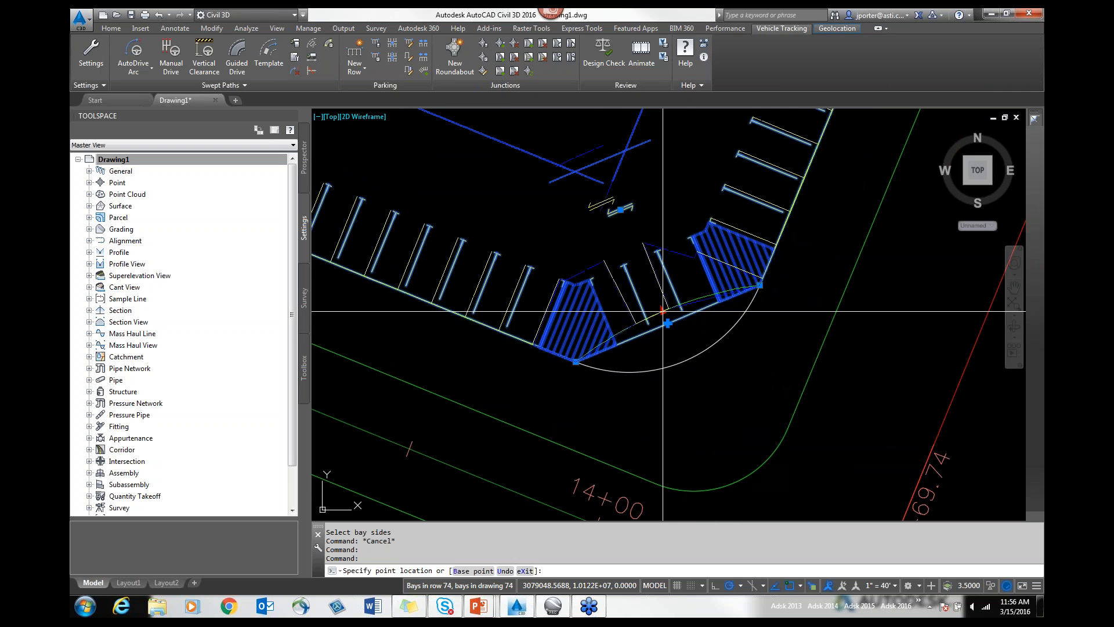
left_click(676, 354)
Bend the parking row's northeast corner segment into an arc matching the outline curve, and deselect the row
scroll(743, 352, "down", 4)
scroll(748, 283, "up", 5)
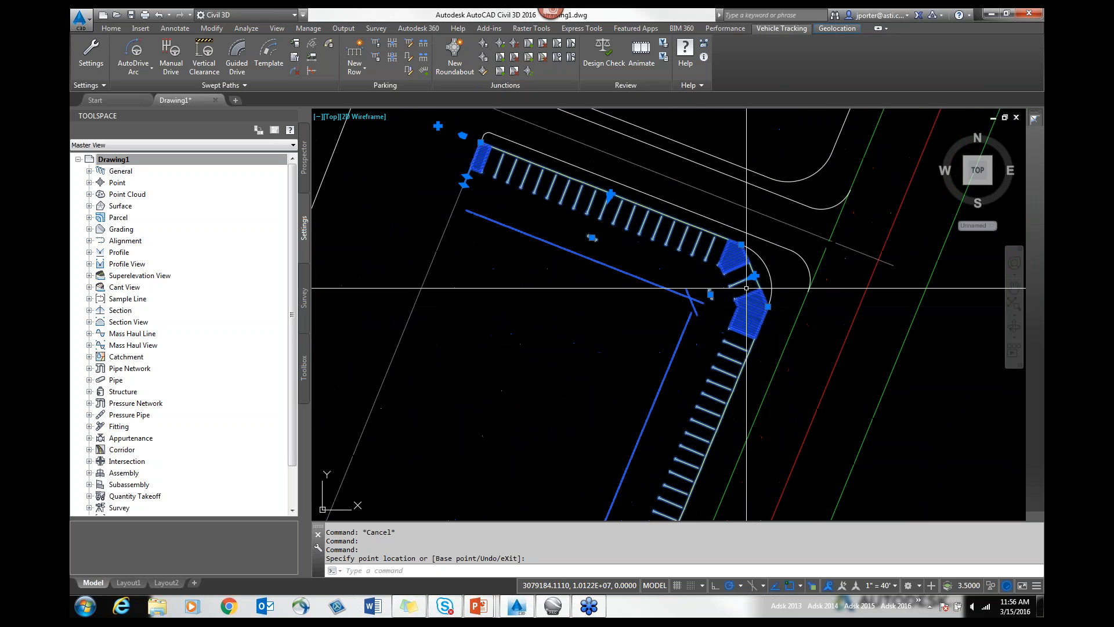
left_click(755, 251)
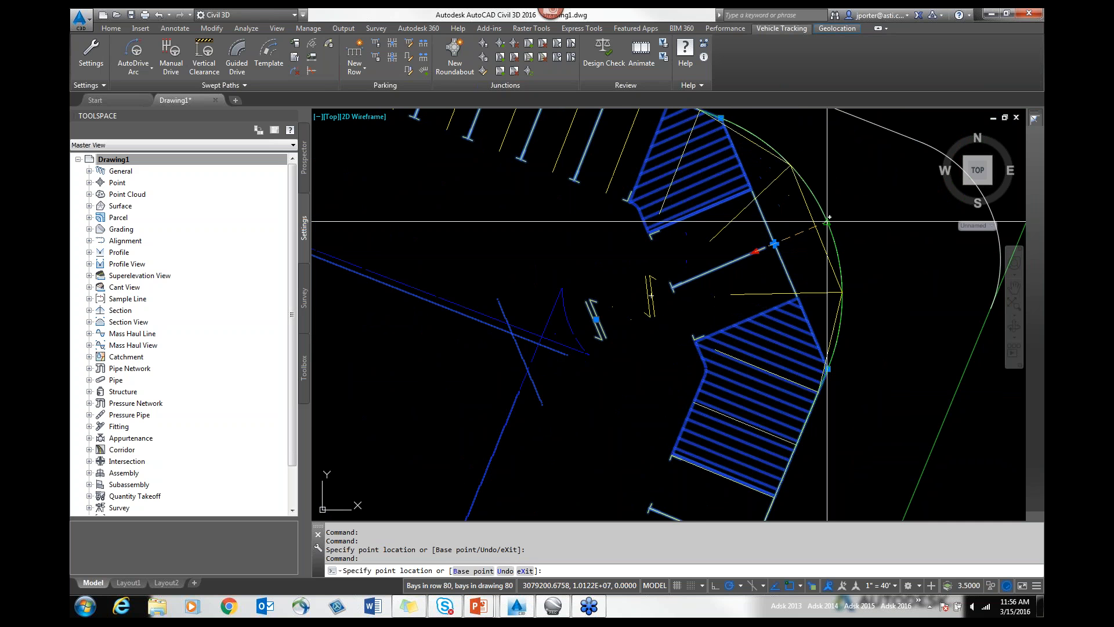
key("Escape")
scroll(727, 302, "up", 3)
scroll(728, 303, "down", 5)
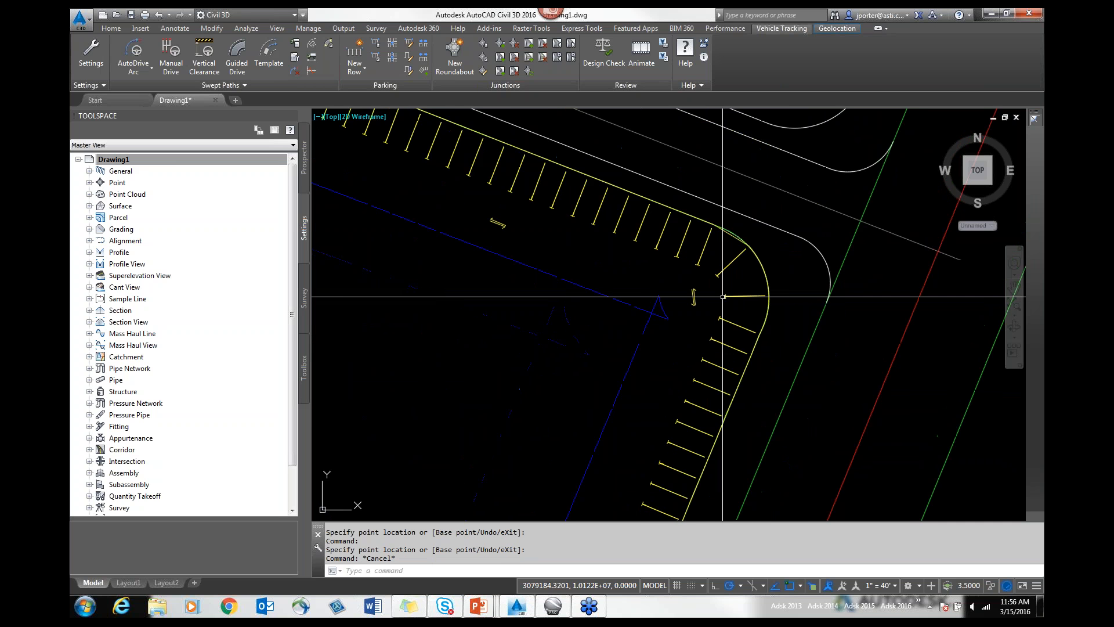
middle_click_drag(673, 350, 699, 261)
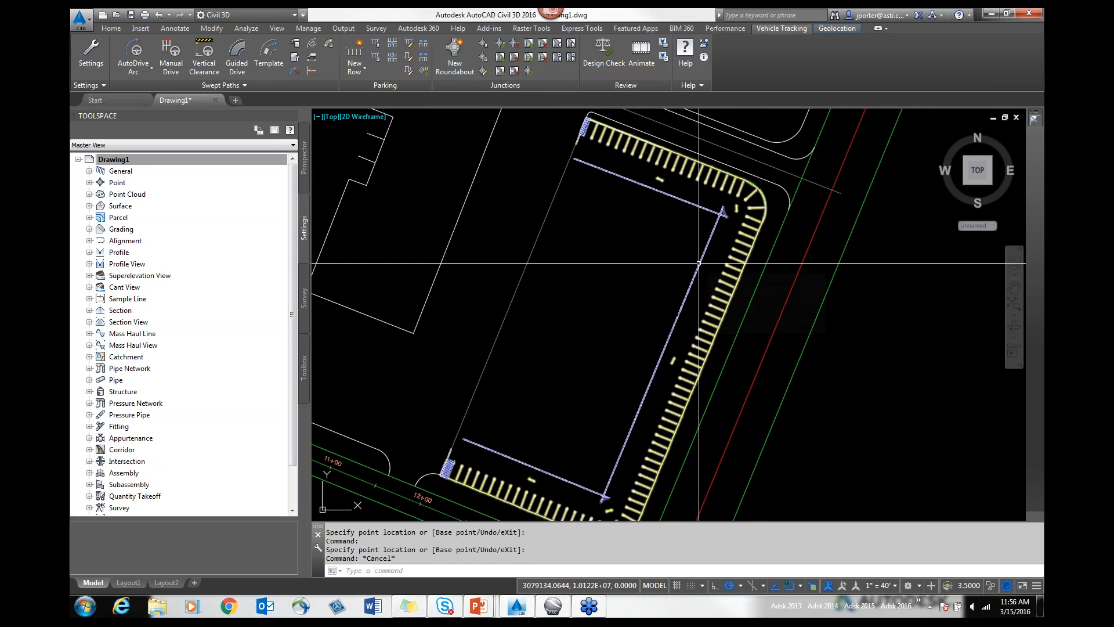
scroll(697, 262, "down", 2)
left_click(362, 71)
left_click(375, 115)
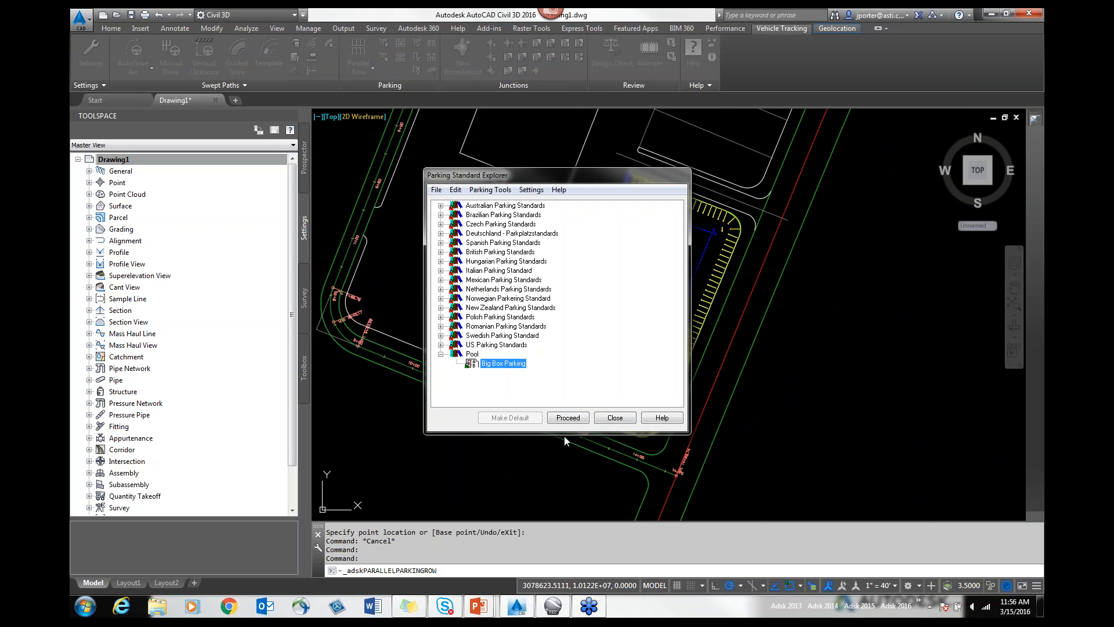
left_click(567, 418)
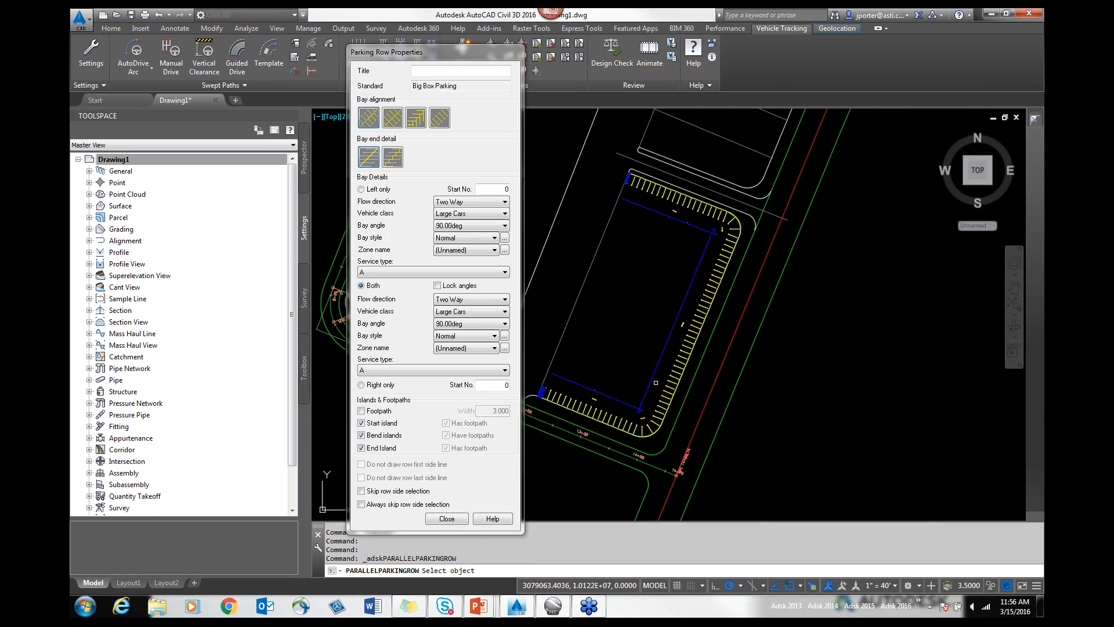
left_click(674, 374)
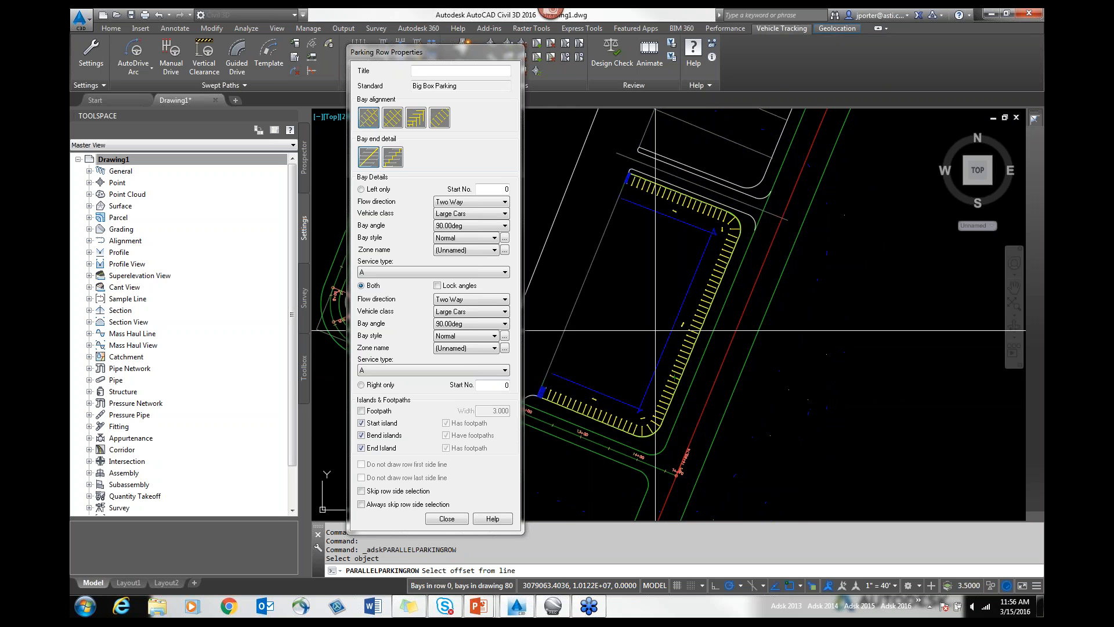
key("Escape")
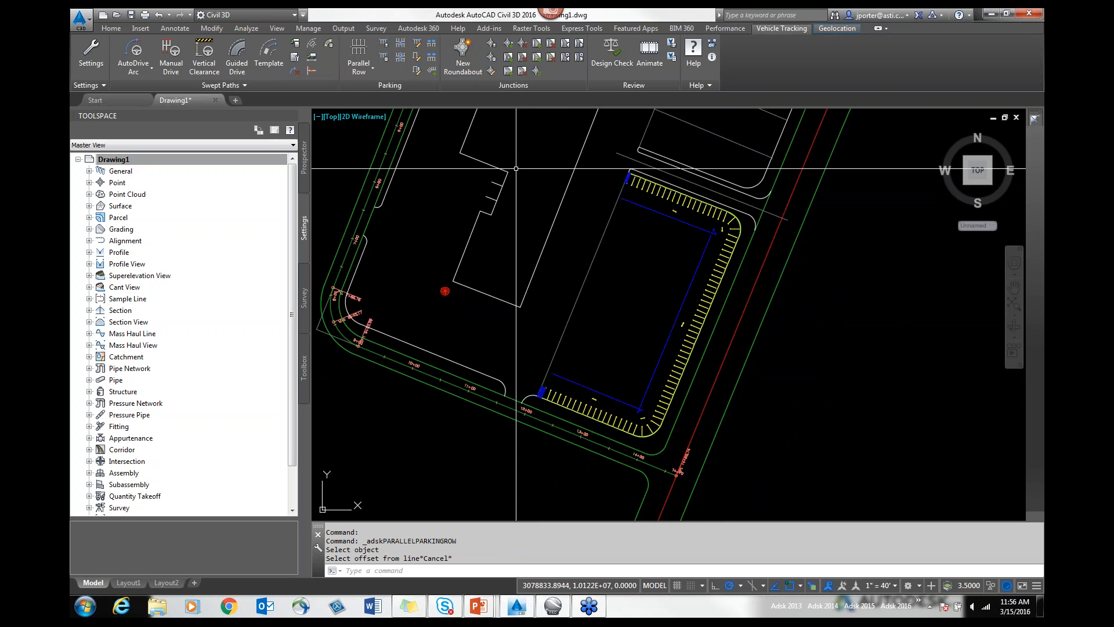
Place a parallel parking row with bays on both sides just north of the southern perimeter bays, using the Big Box Parking standard
key("Return")
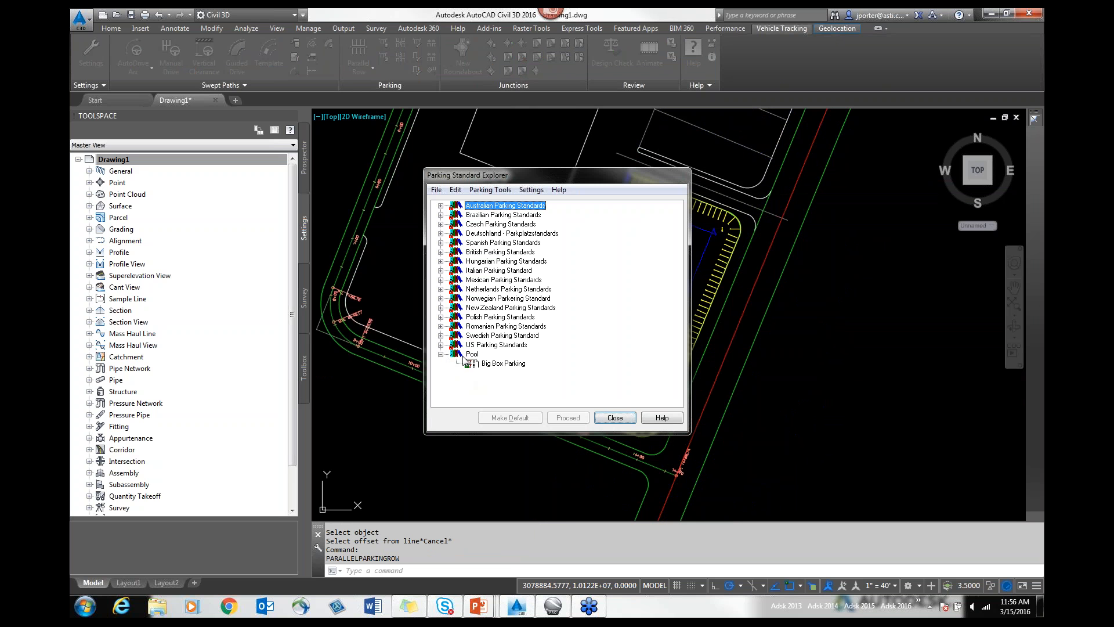
left_click(566, 418)
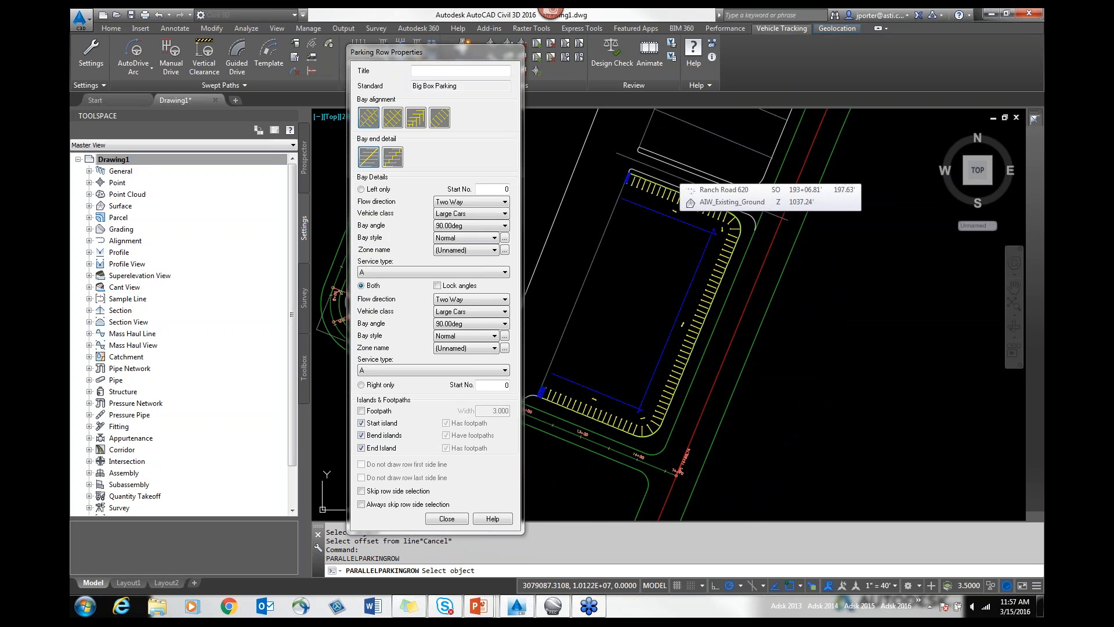
left_click(671, 174)
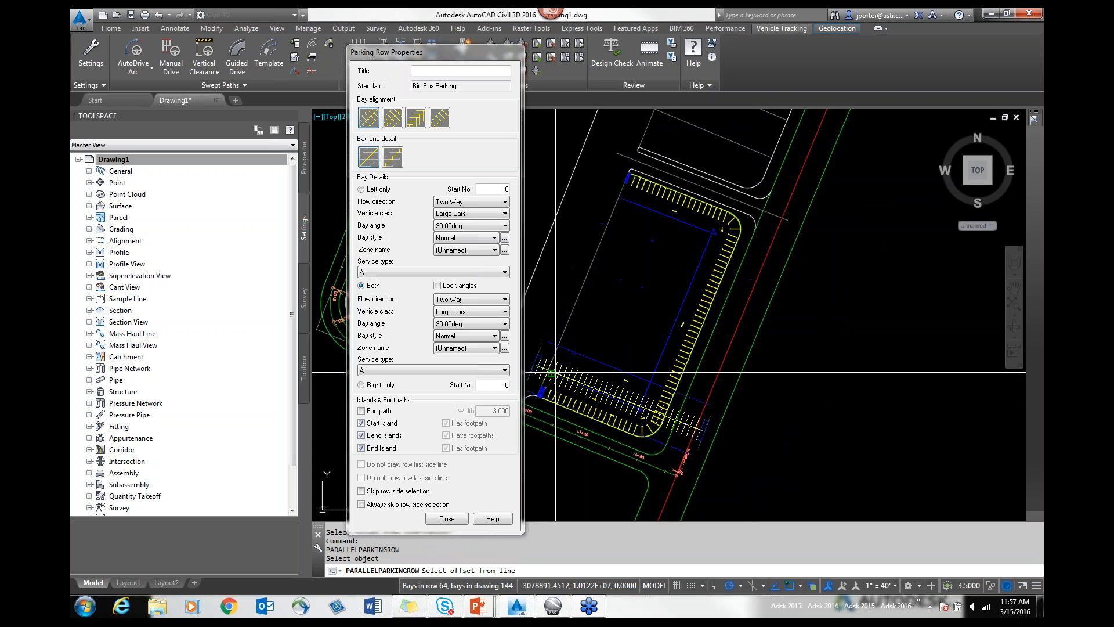
scroll(664, 284, "up", 8)
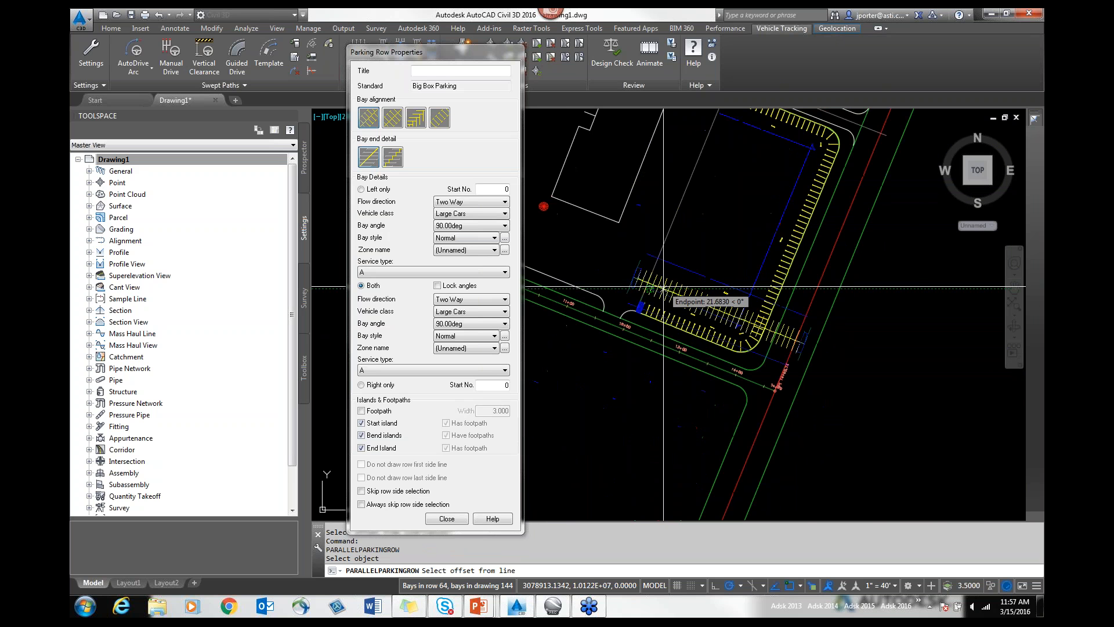
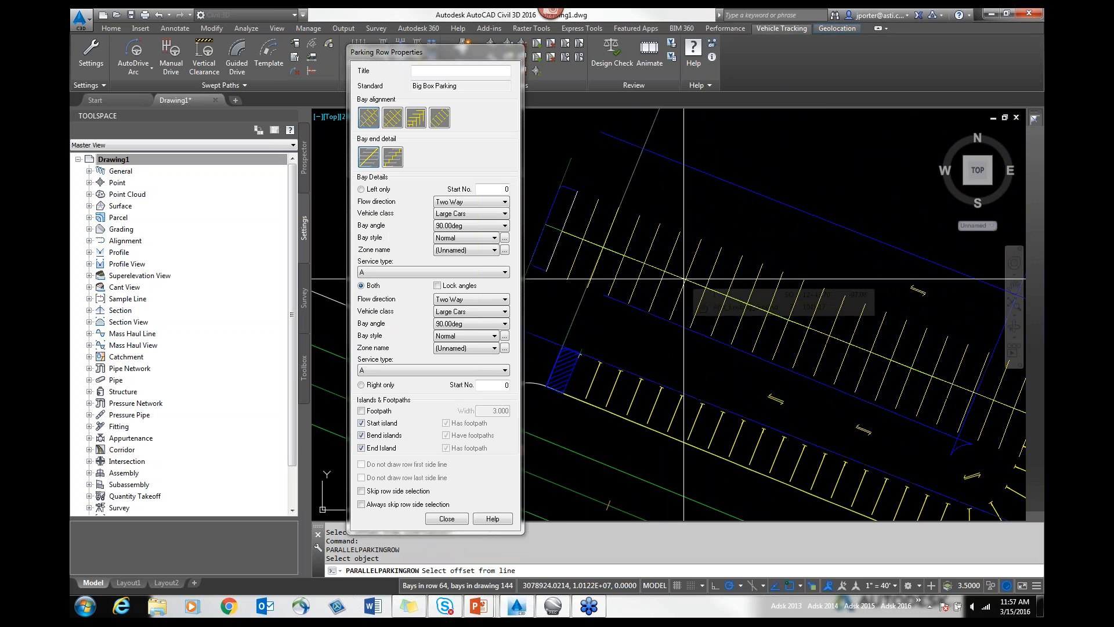
left_click(684, 279)
scroll(685, 277, "down", 4)
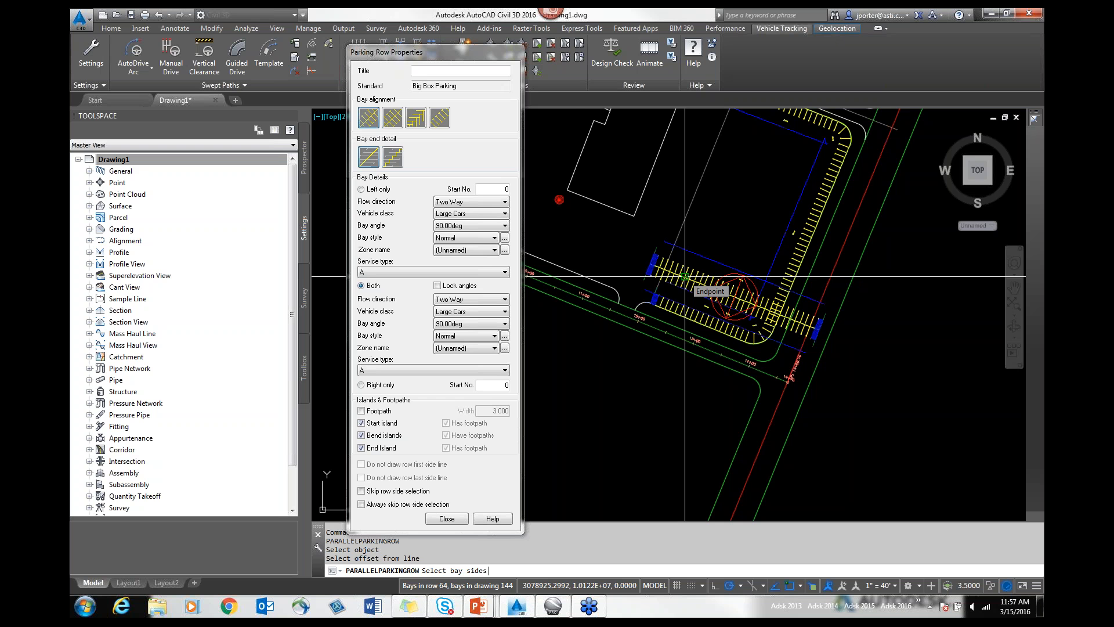
left_click(734, 295)
Shorten the new row's east end to meet the blue aisle line with a perpendicular snap
scroll(768, 273, "up", 3)
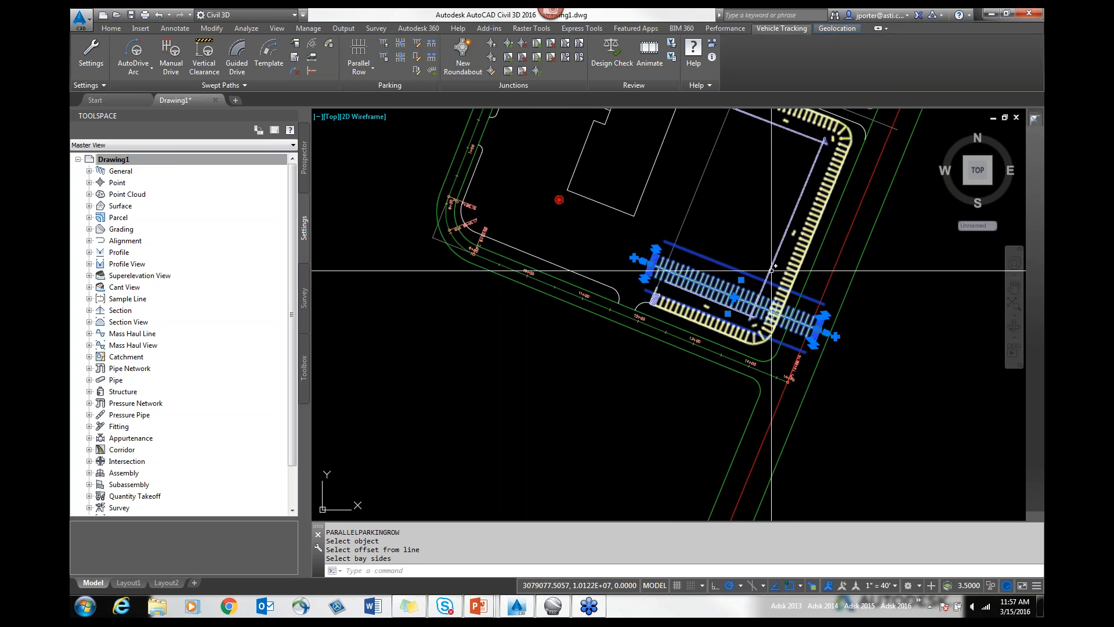
scroll(768, 273, "up", 2)
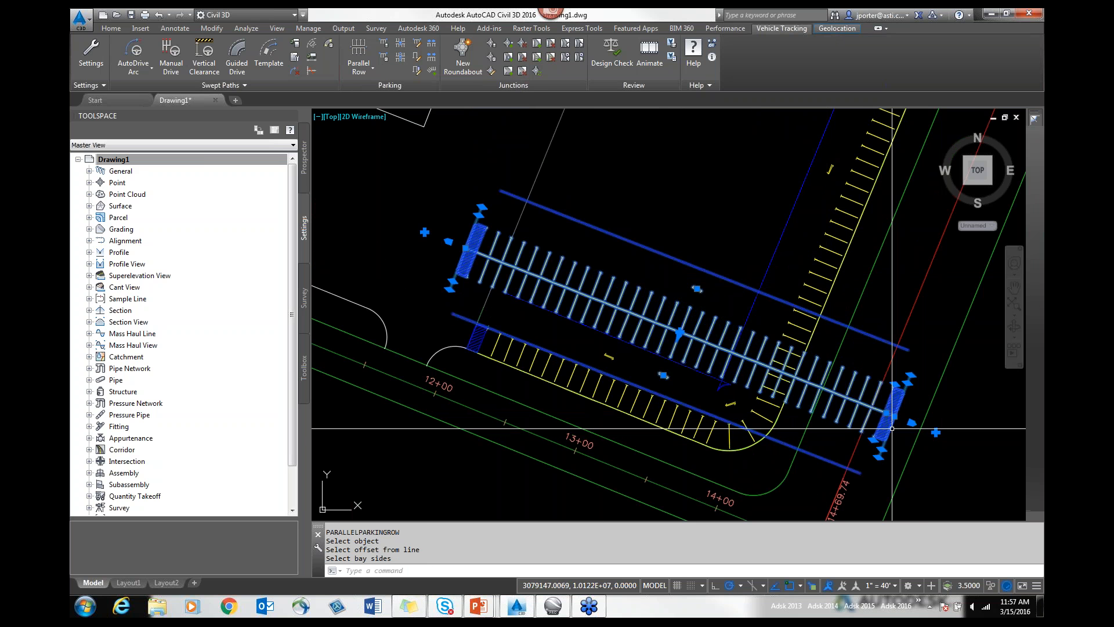
left_click(911, 422)
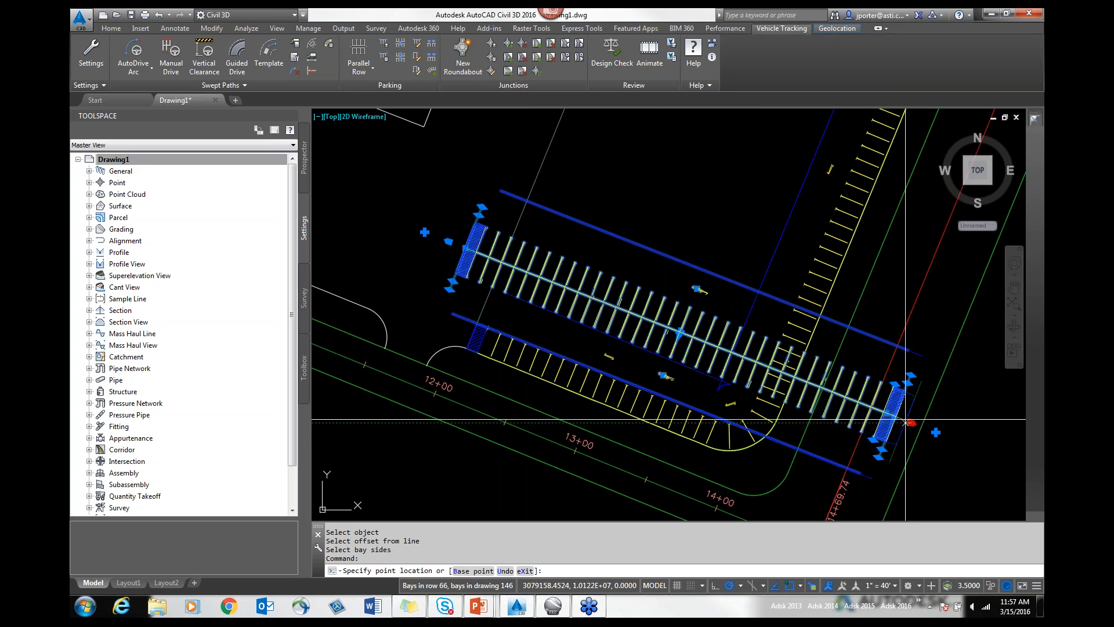
right_click(760, 308, "shift")
key("p")
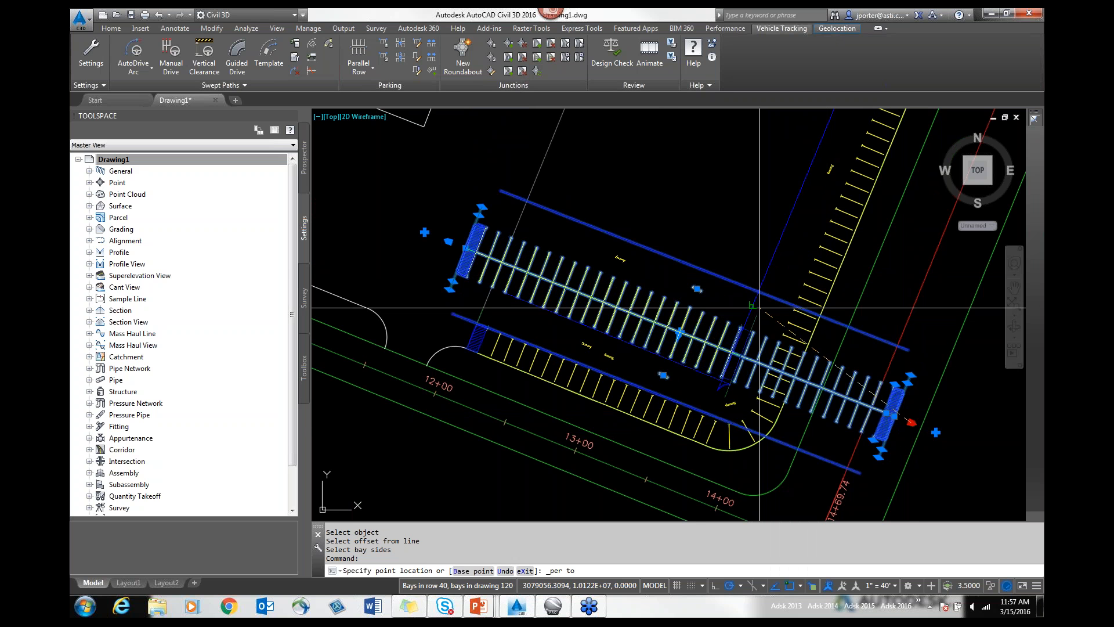
left_click(757, 308)
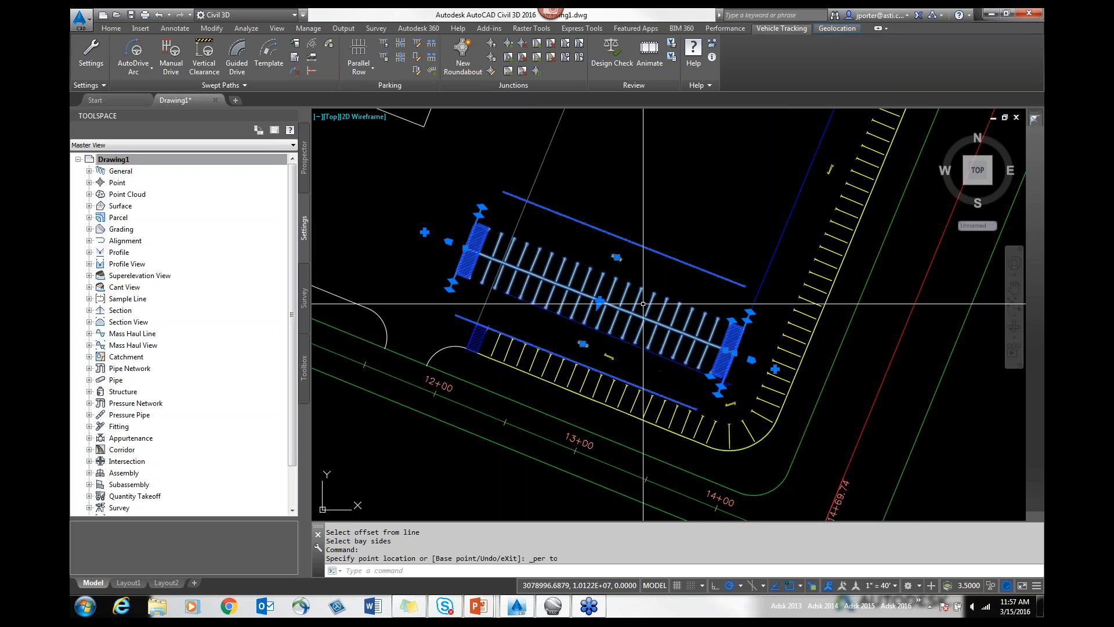
Shorten the row's west end to the lot's western boundary line with a perpendicular snap and clear the selection
left_click(449, 241)
right_click(452, 244, "shift")
left_click(492, 415)
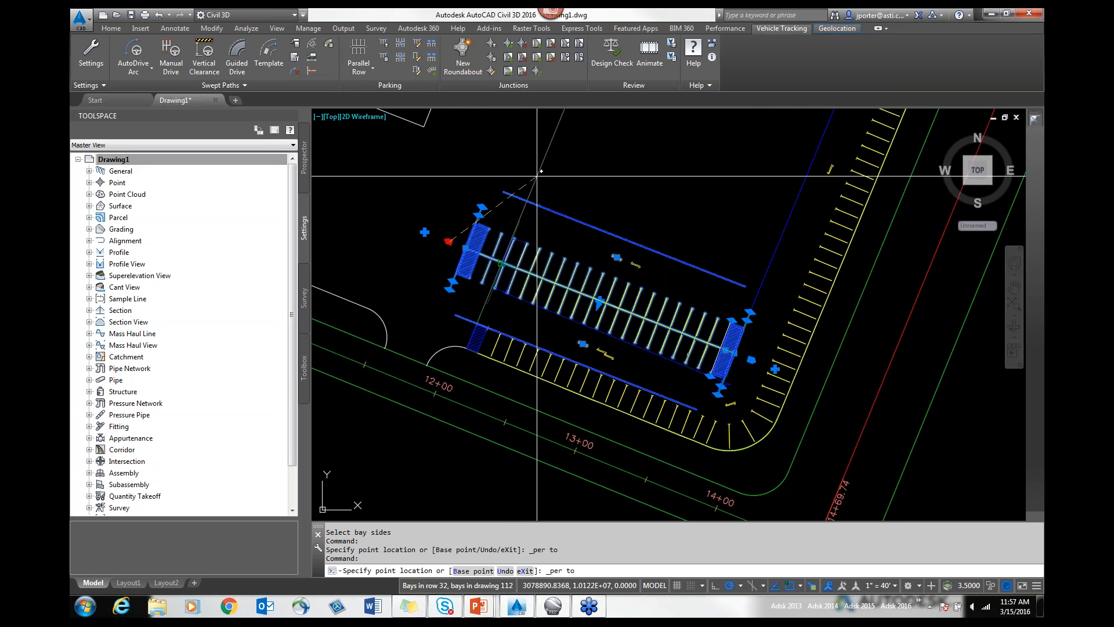
key("Escape")
key("Escape")
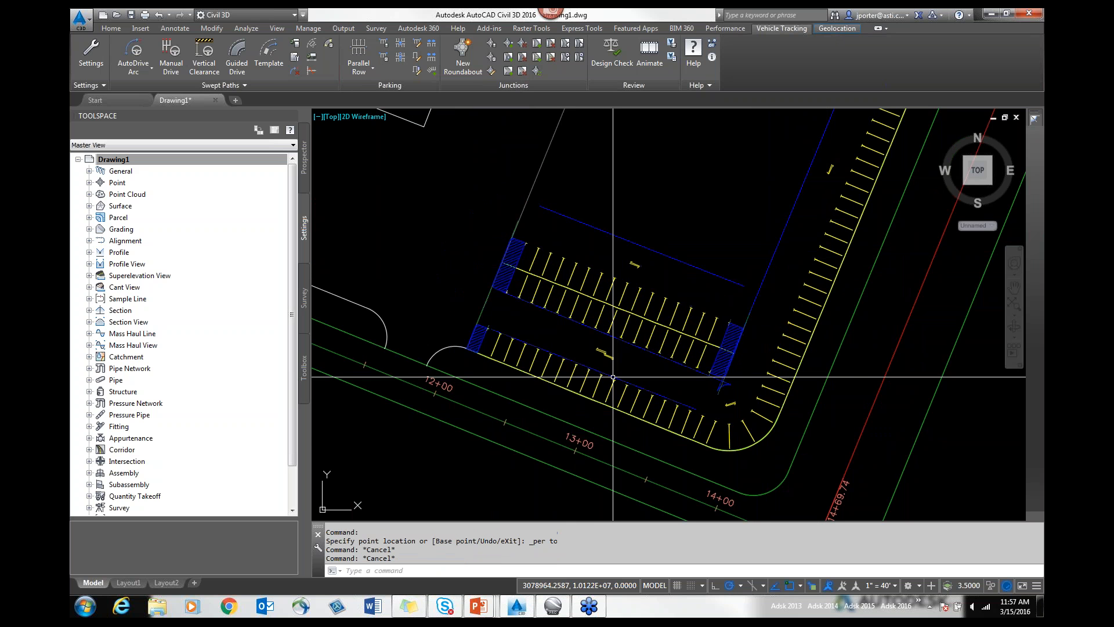
Add a second parallel double-sided row north of the first one, using the Big Box Parking standard and leaving a driving aisle between them
middle_click_drag(739, 229, 690, 327)
scroll(689, 328, "down", 2)
scroll(690, 327, "down", 2)
middle_click_drag(719, 241, 707, 263)
scroll(706, 263, "up", 4)
scroll(555, 197, "down", 2)
left_click(371, 72)
left_click(370, 118)
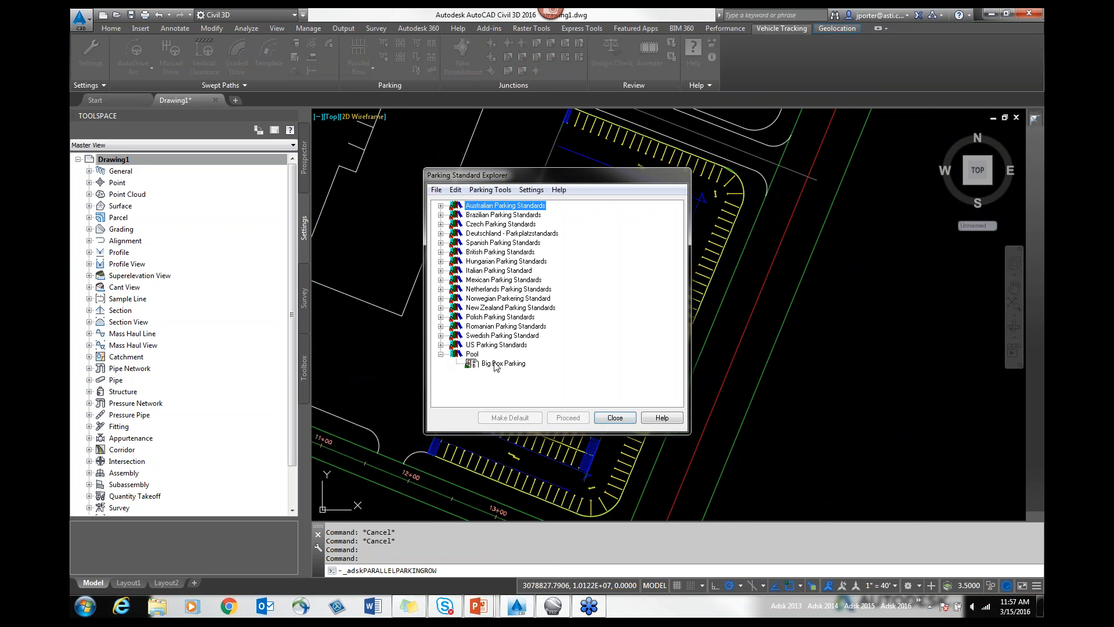
left_click(566, 417)
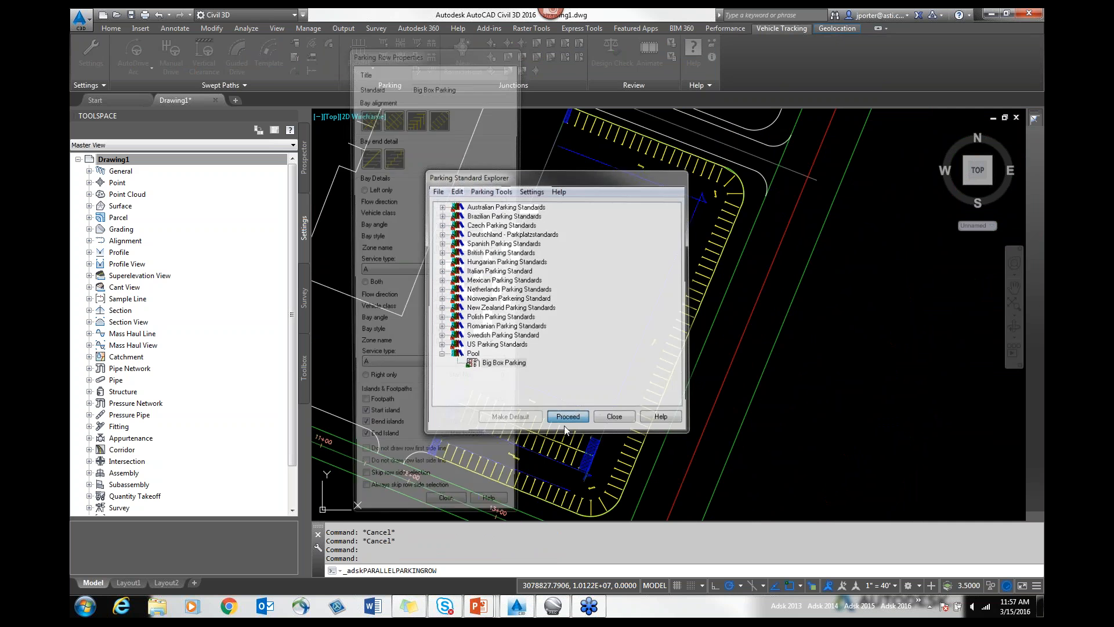
left_click(550, 428)
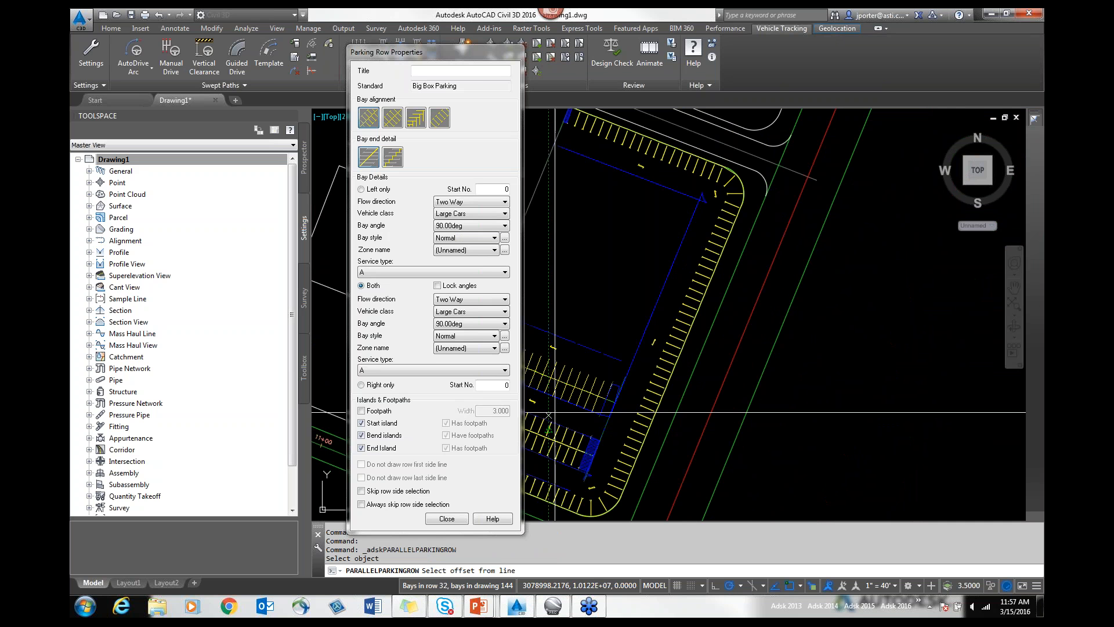
middle_click_drag(547, 386, 730, 296)
scroll(729, 296, "up", 6)
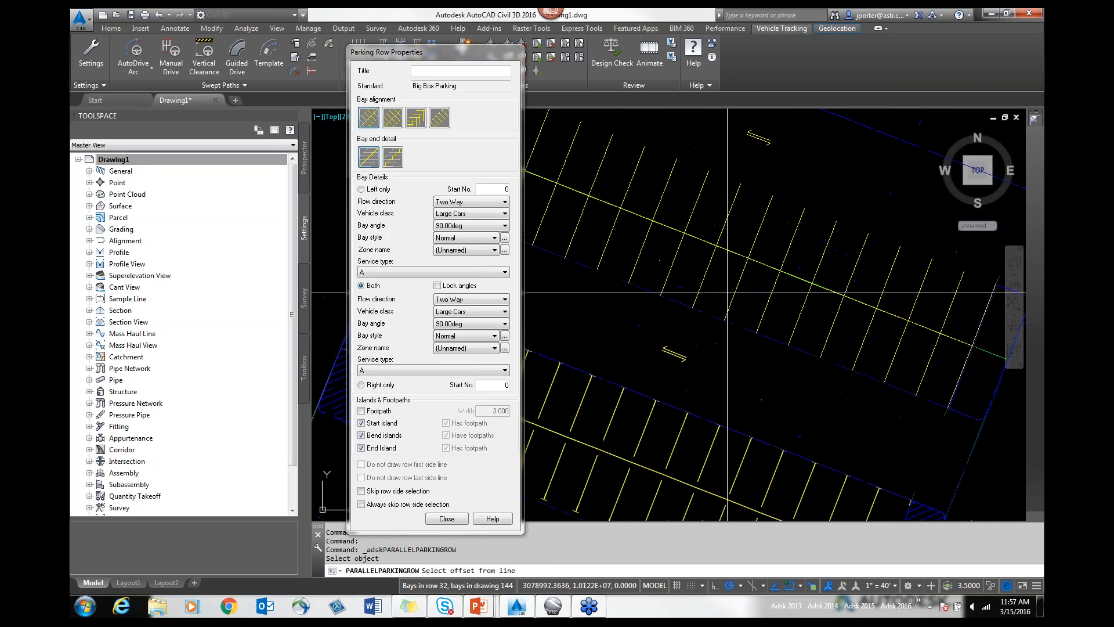
scroll(717, 393, "down", 3)
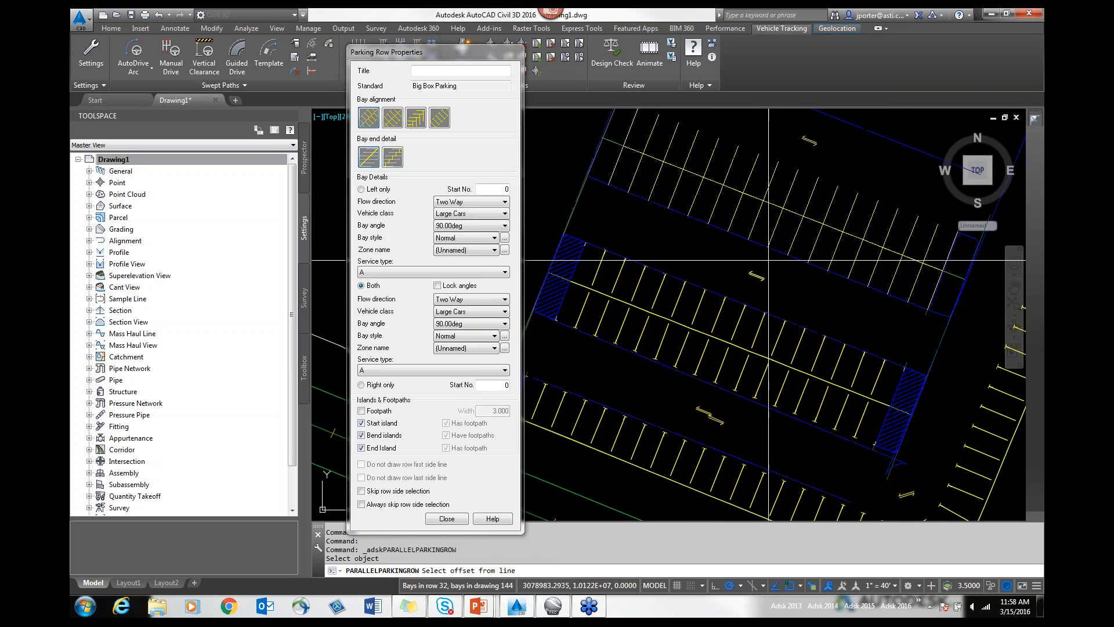
middle_click_drag(772, 238, 736, 337)
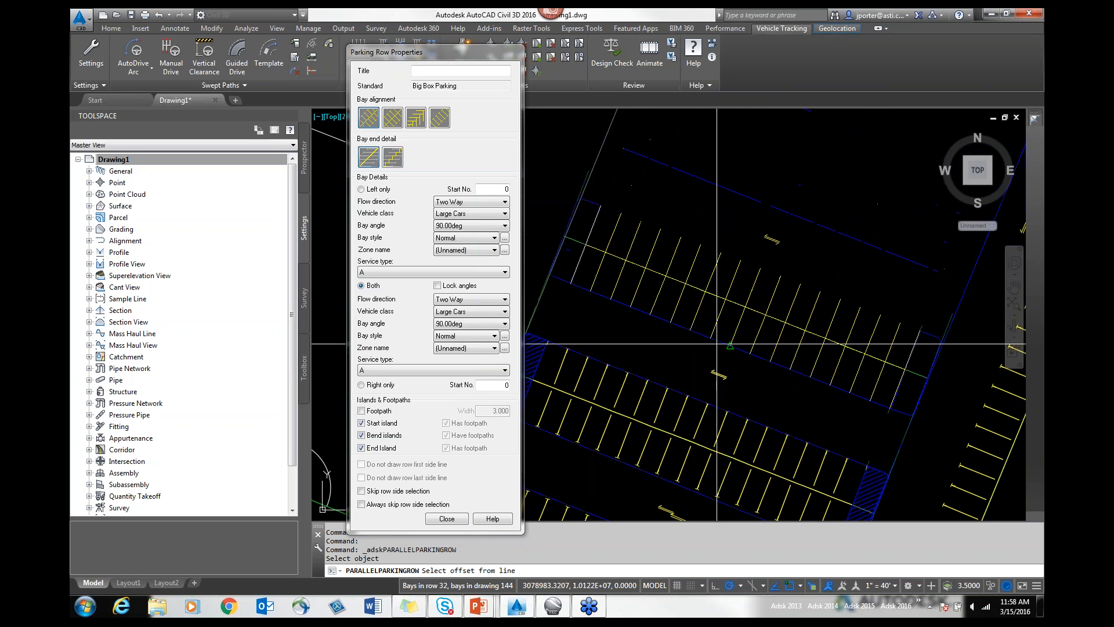
left_click(688, 349)
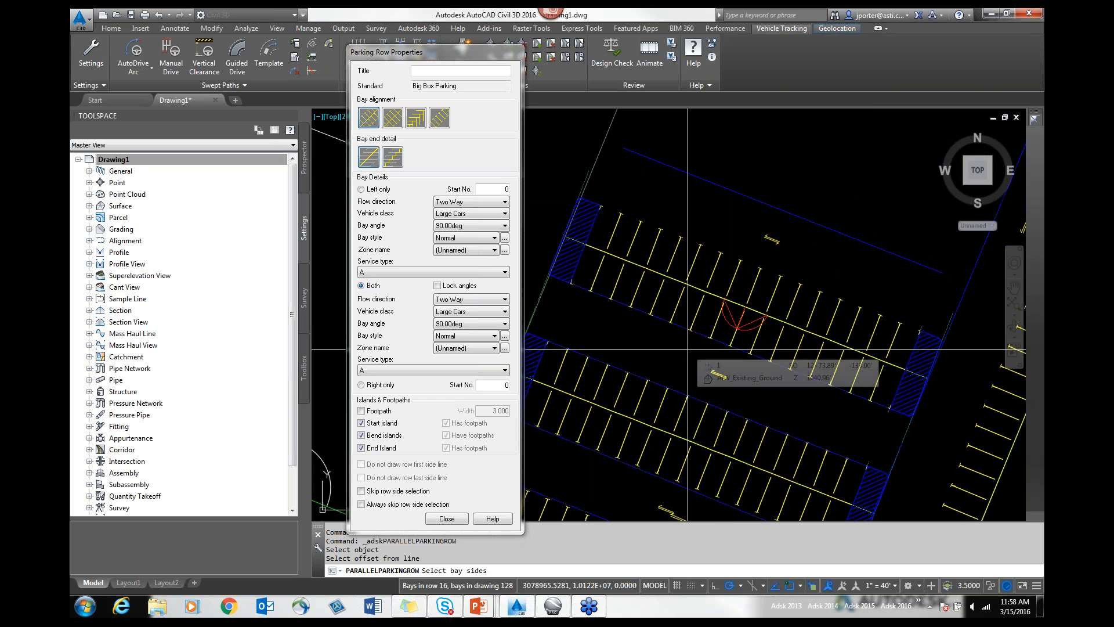
left_click(688, 349)
key("Escape")
key("Escape")
Start a parallel row from the ITE Guideline for Parking Facility Location and Design, naming the standard Parking Standard with 1 drawing unit as 1 foot
scroll(624, 312, "down", 4)
scroll(685, 264, "up", 2)
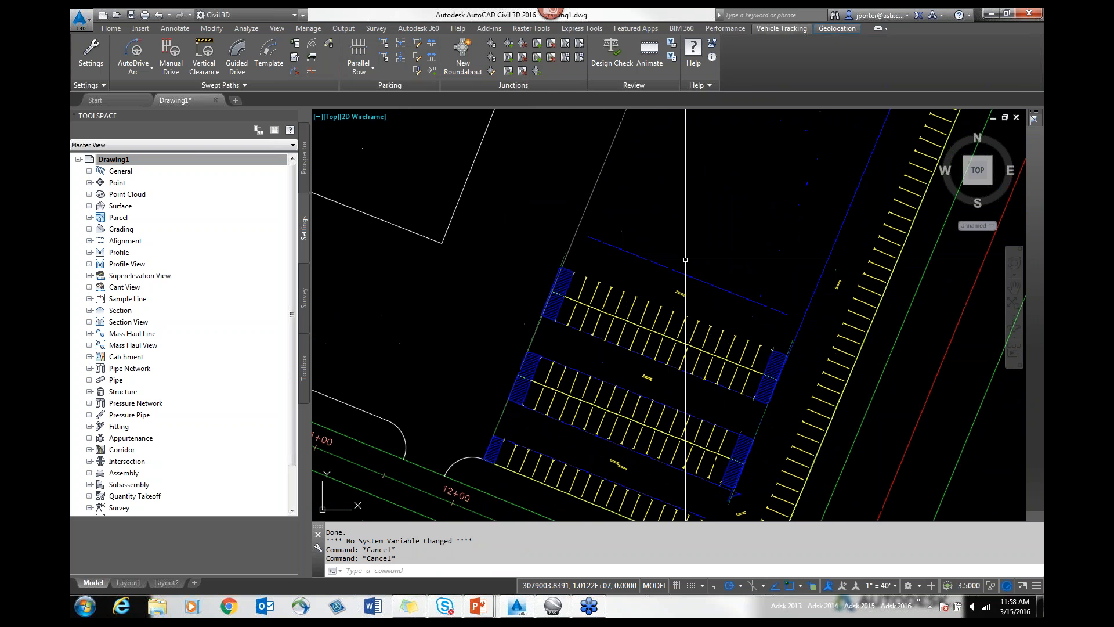
middle_click_drag(741, 231, 689, 279)
scroll(689, 278, "up", 4)
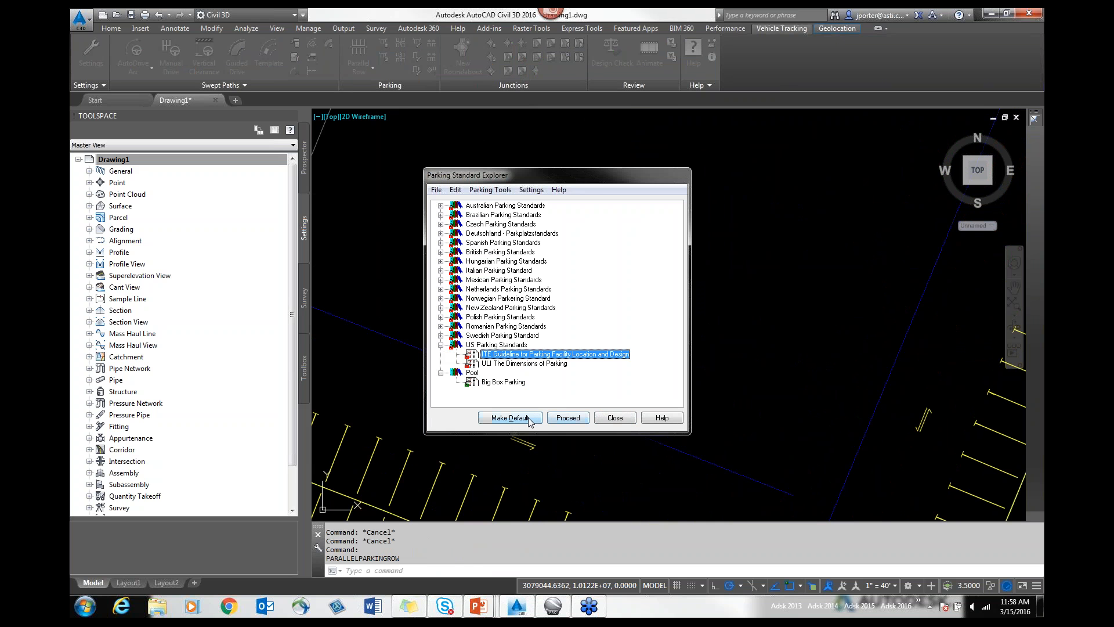
left_click(568, 418)
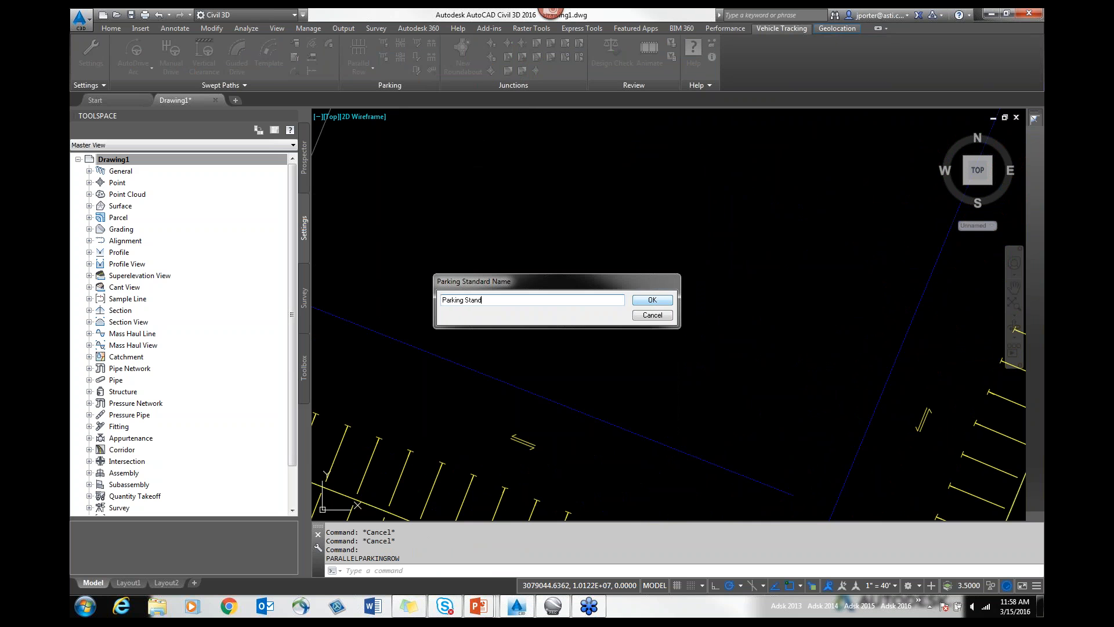
left_click(655, 301)
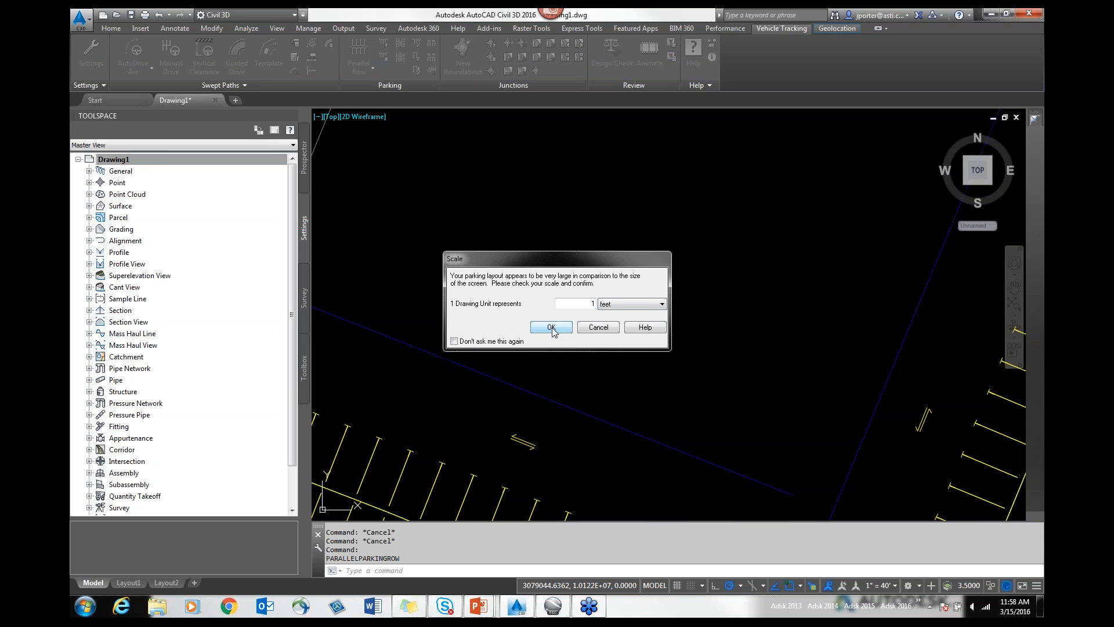
left_click(551, 328)
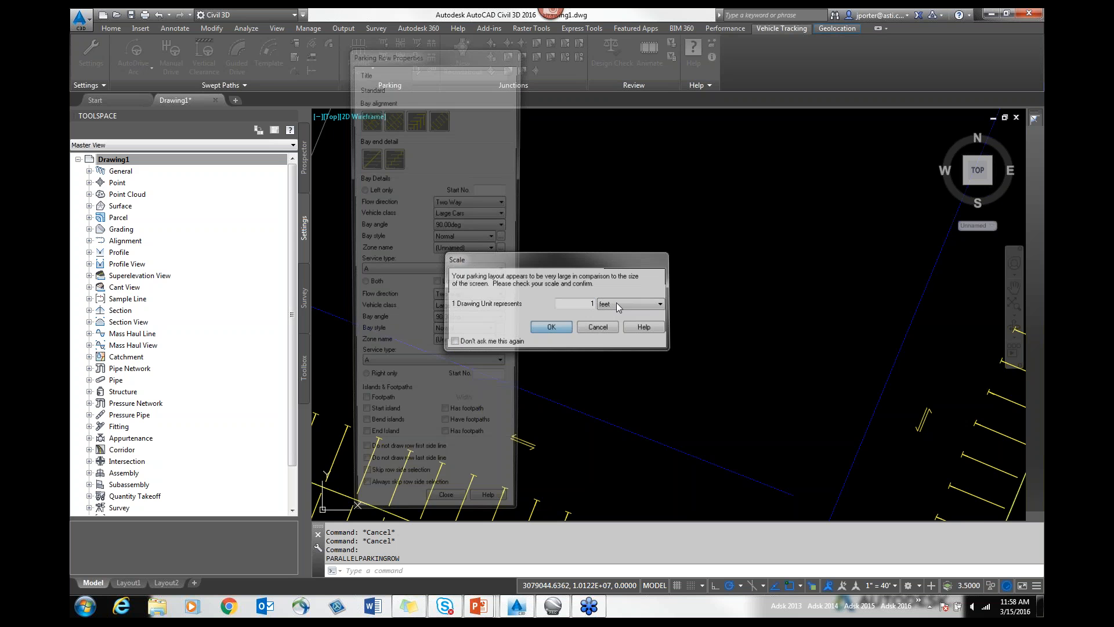
Place the third parallel row north of the second one with bays on both sides
middle_click_drag(632, 299, 678, 321)
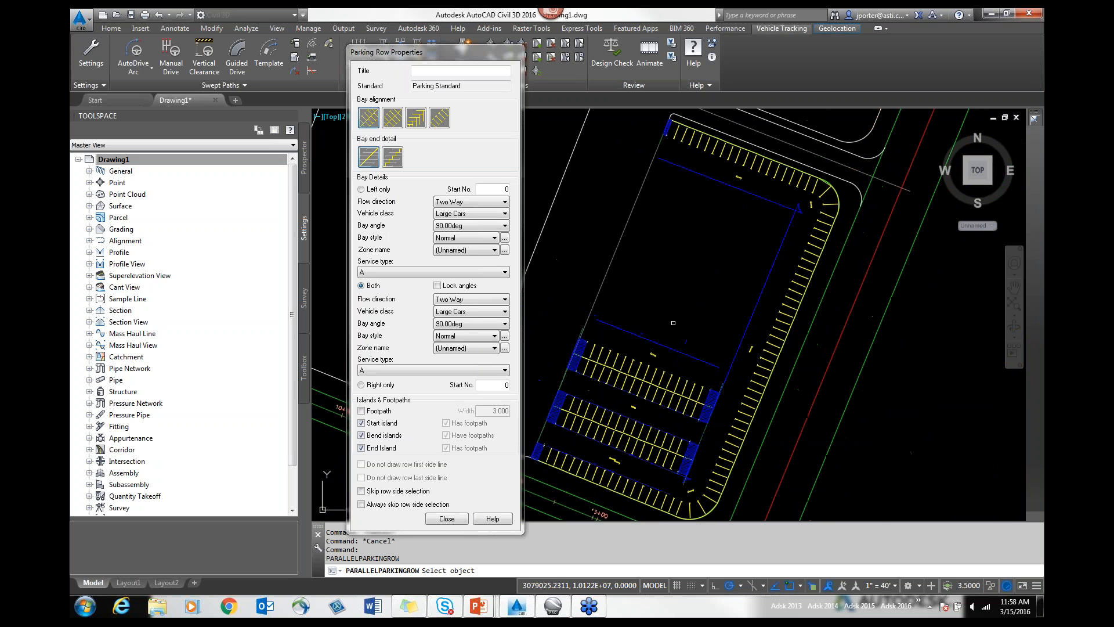
left_click(646, 339)
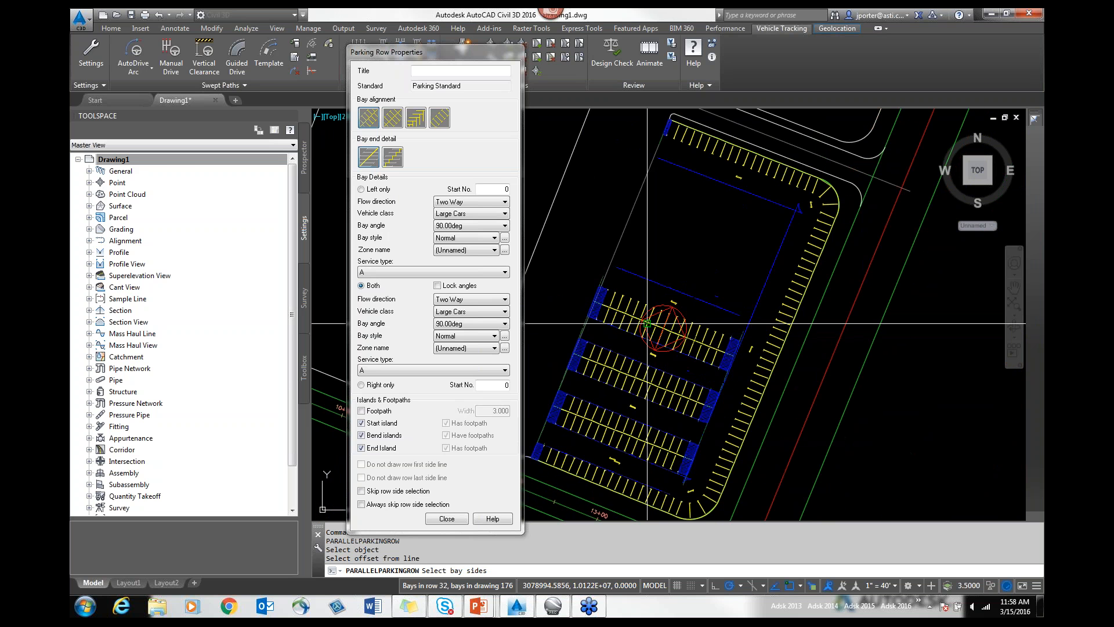
left_click(670, 328)
key("Escape")
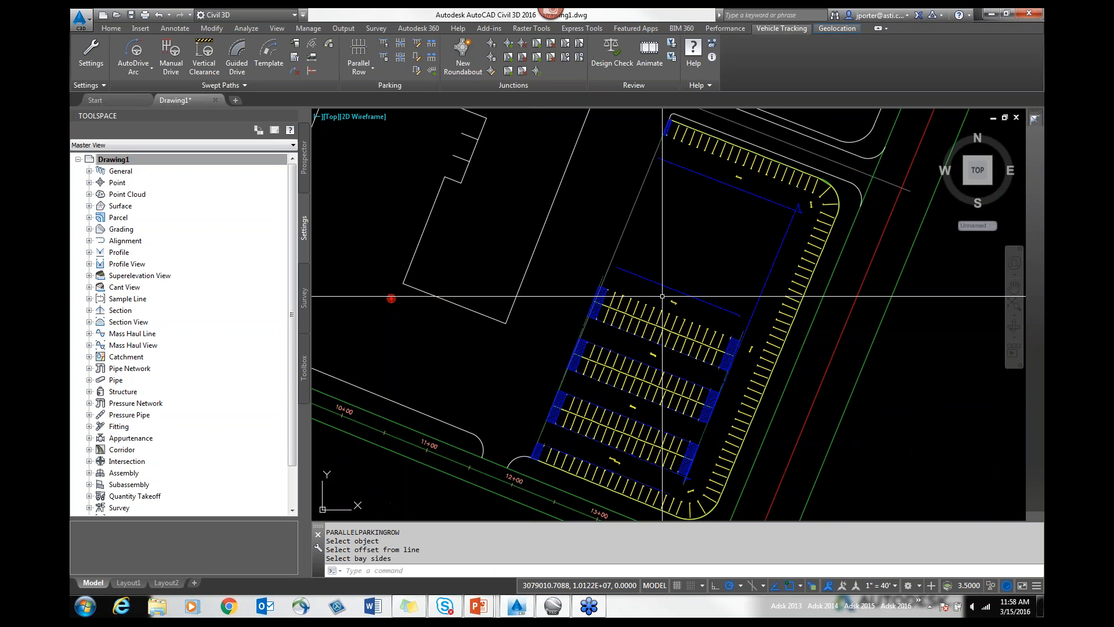
Add a fourth parallel row north of the third one, keeping bays on both sides
key("Return")
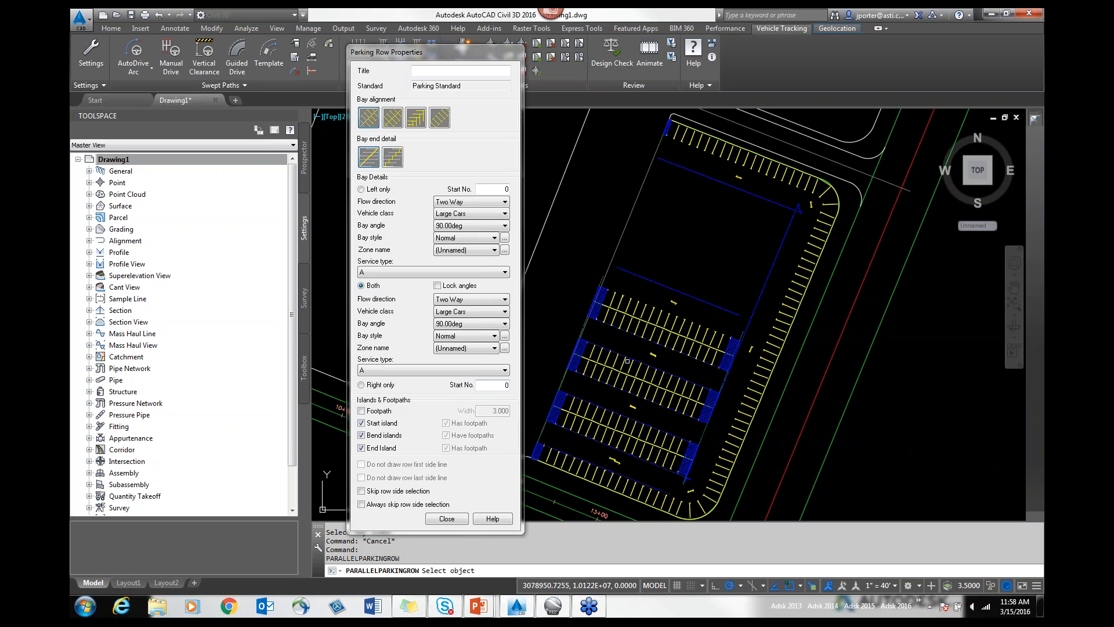
left_click(690, 294)
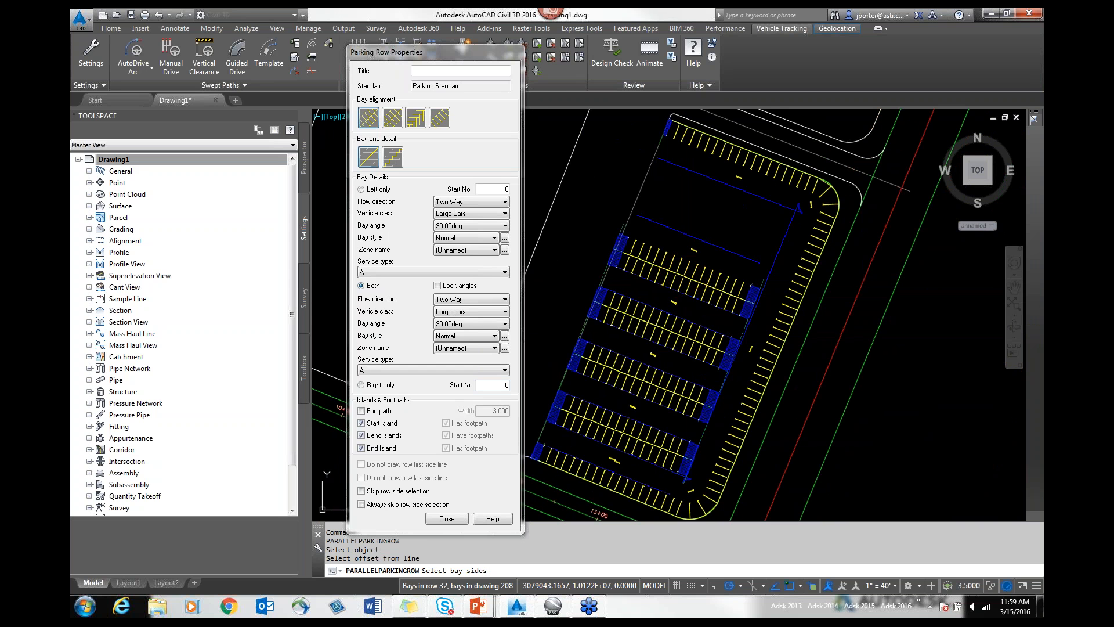
left_click(694, 274)
key("Escape")
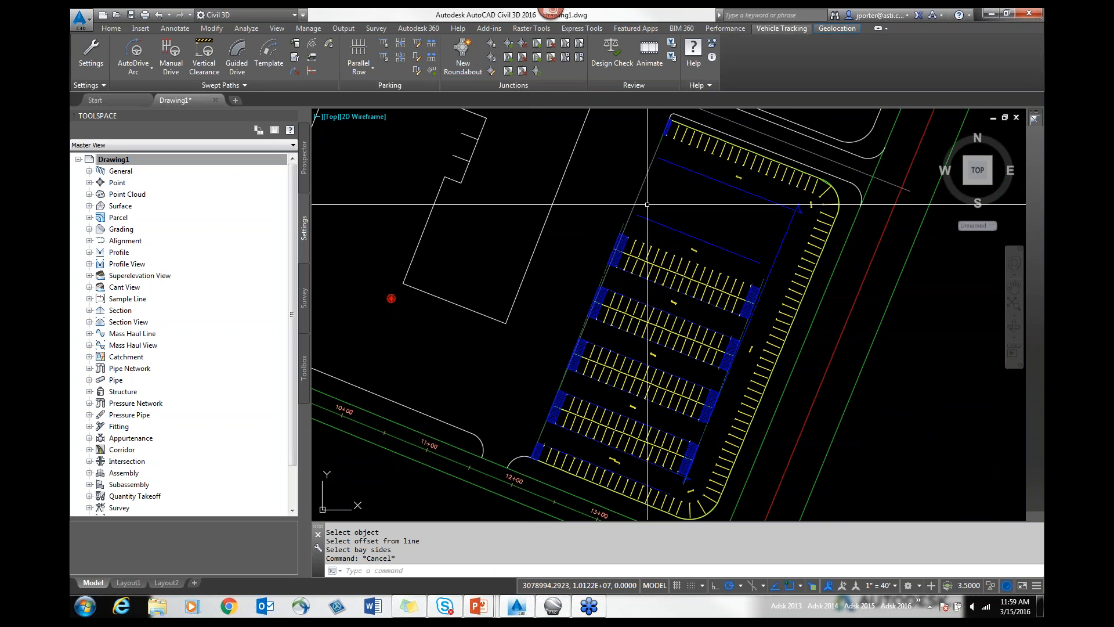
Add a fifth parallel row with bays on both sides between the fourth row and the northern perimeter aisle
left_click(360, 55)
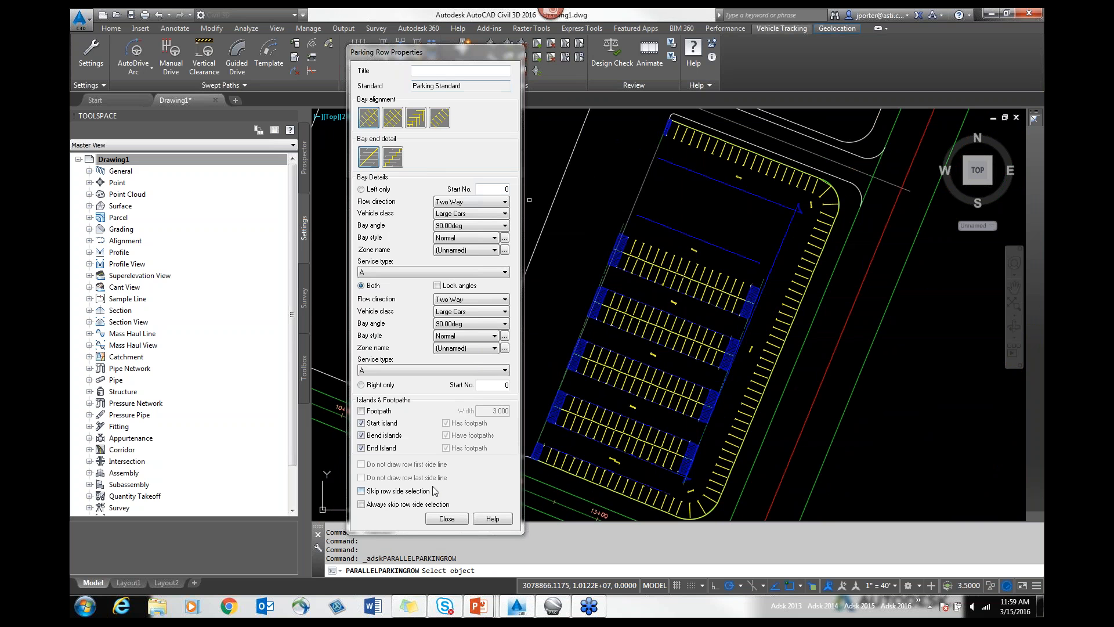
left_click(717, 287)
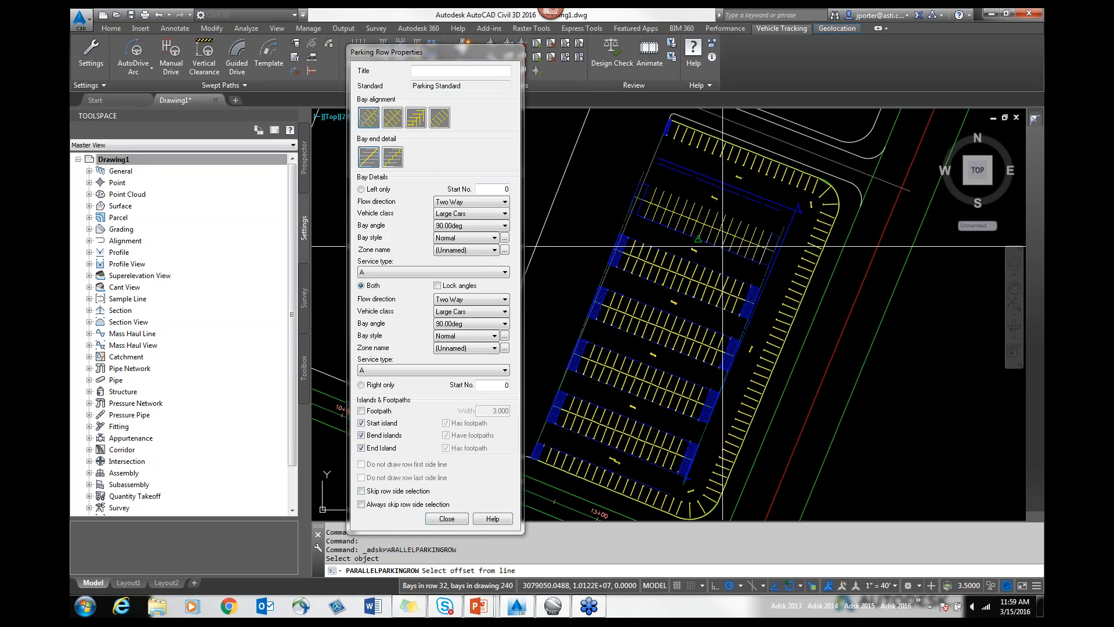
left_click(723, 238)
key("Escape")
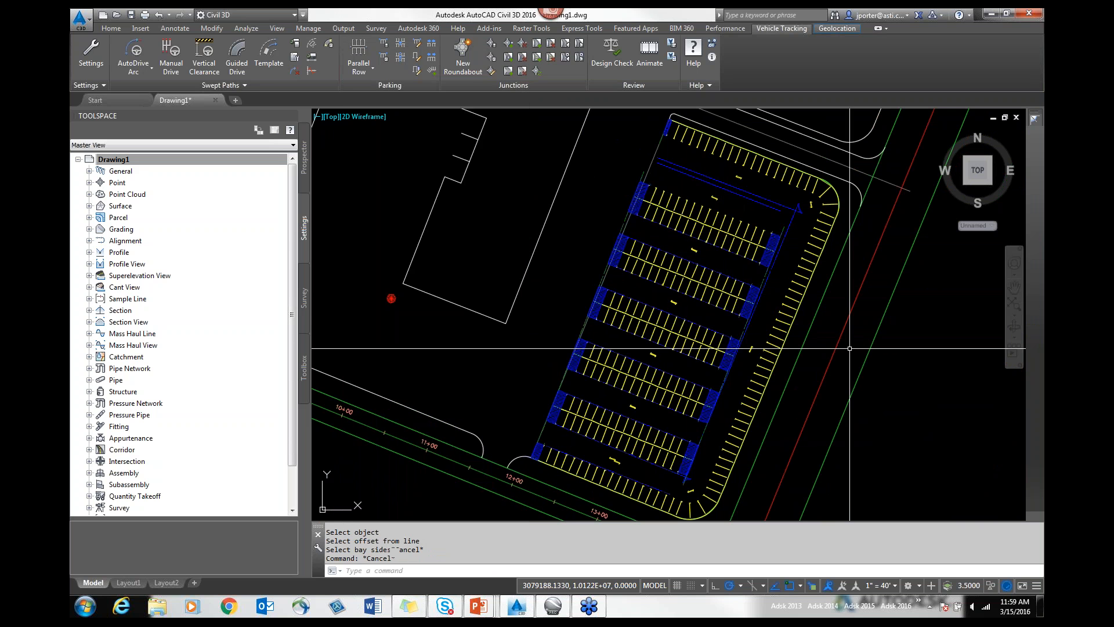
scroll(727, 324, "up", 4)
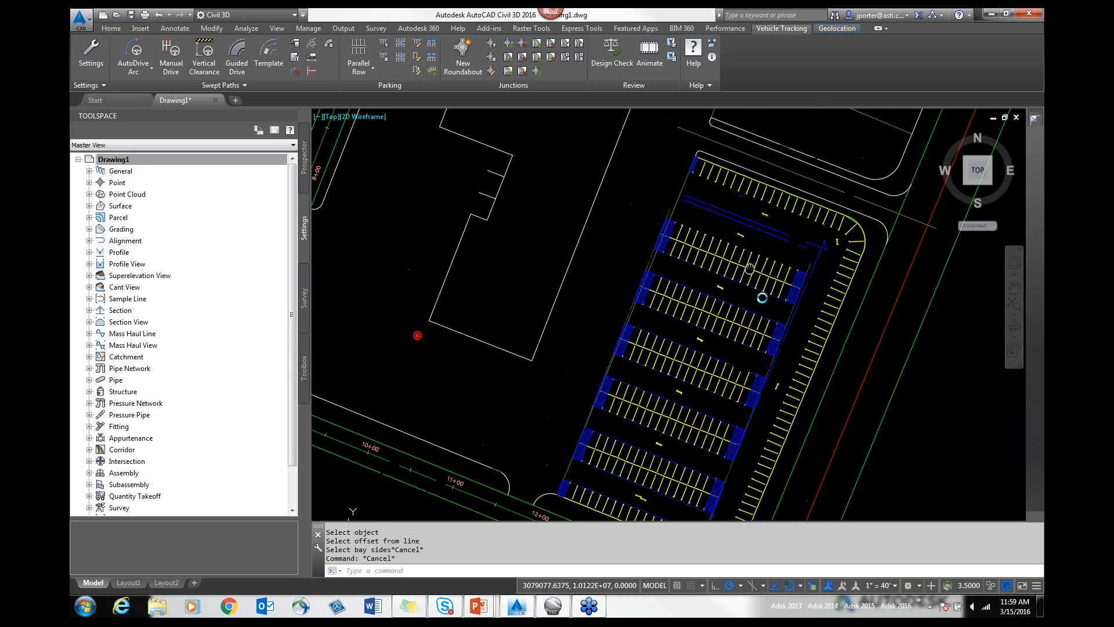
Move the upper western end grip of the northernmost double-sided row perpendicular to the western boundary line
scroll(727, 323, "up", 3)
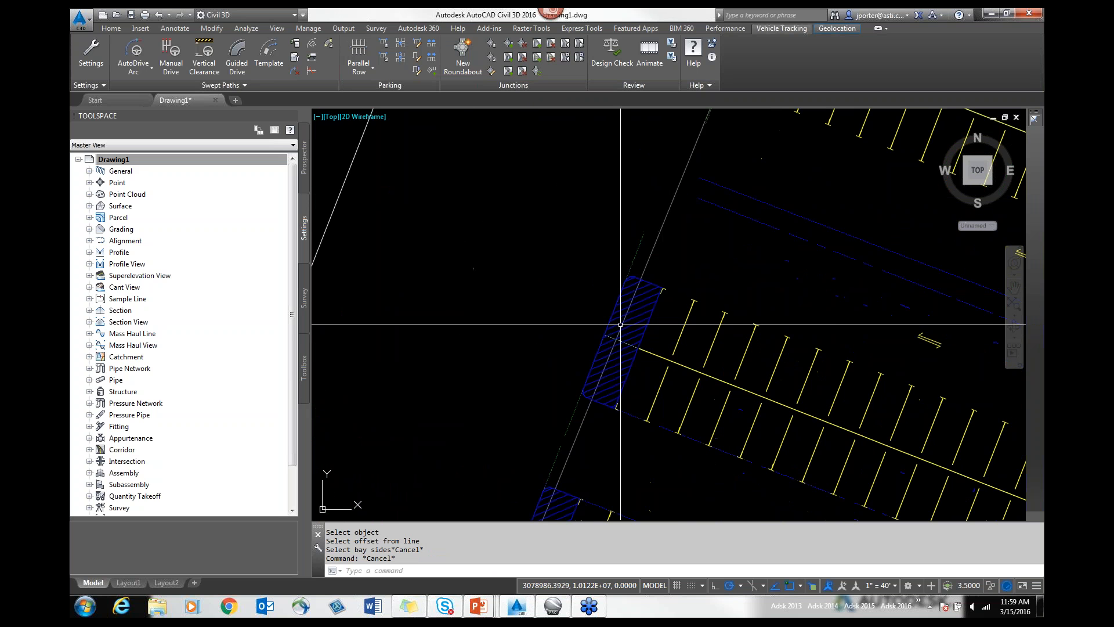
scroll(629, 299, "down", 3)
scroll(630, 273, "up", 4)
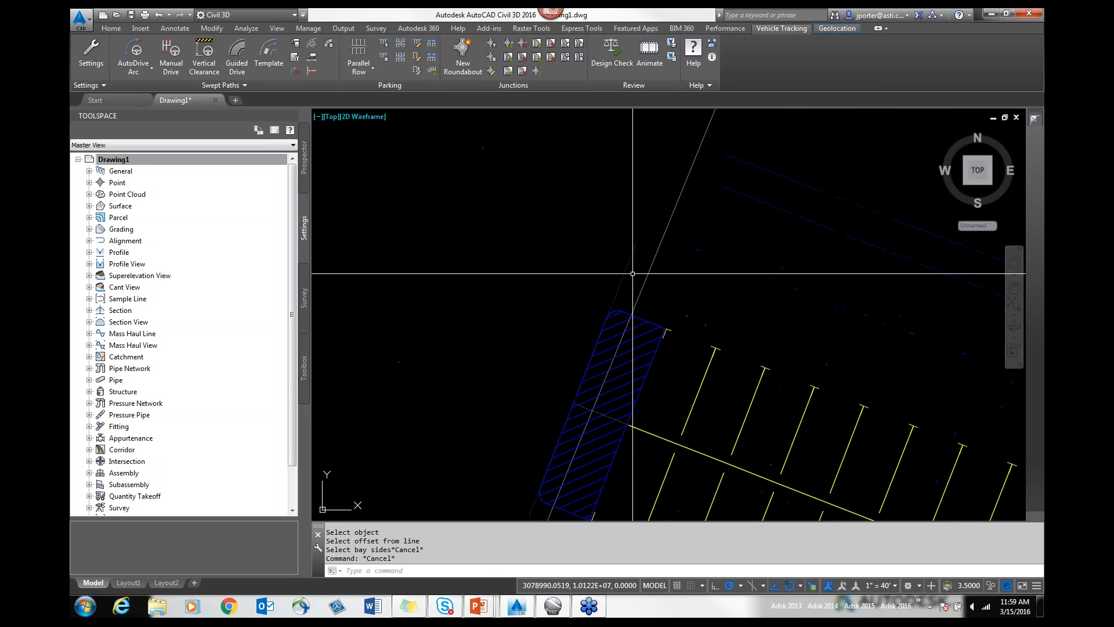
left_click(625, 271)
middle_click_drag(649, 285, 656, 249)
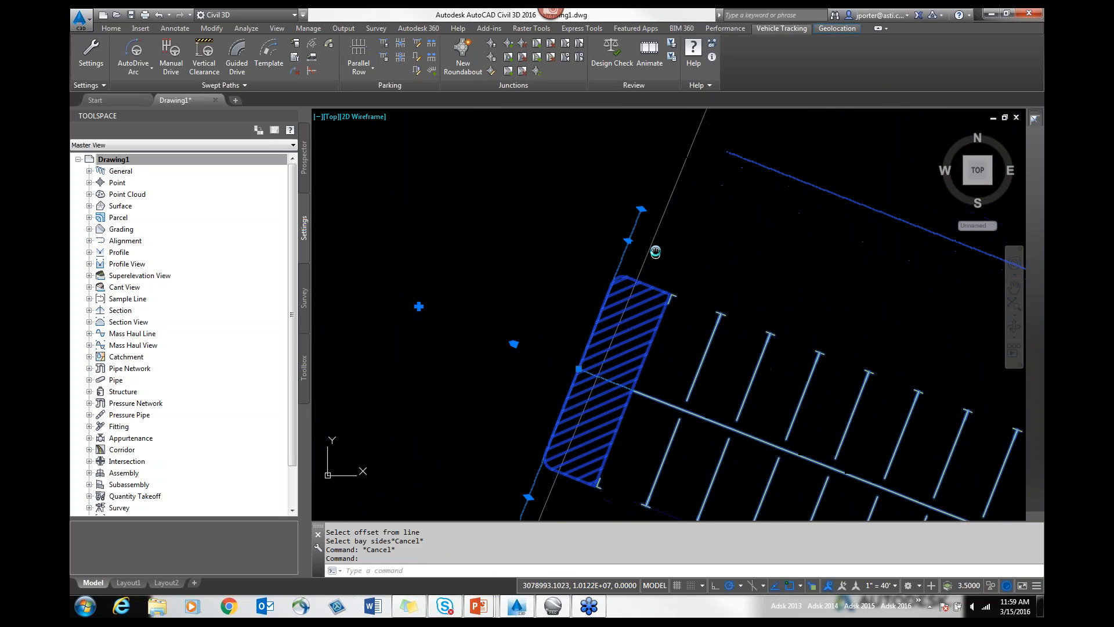
left_click(644, 211)
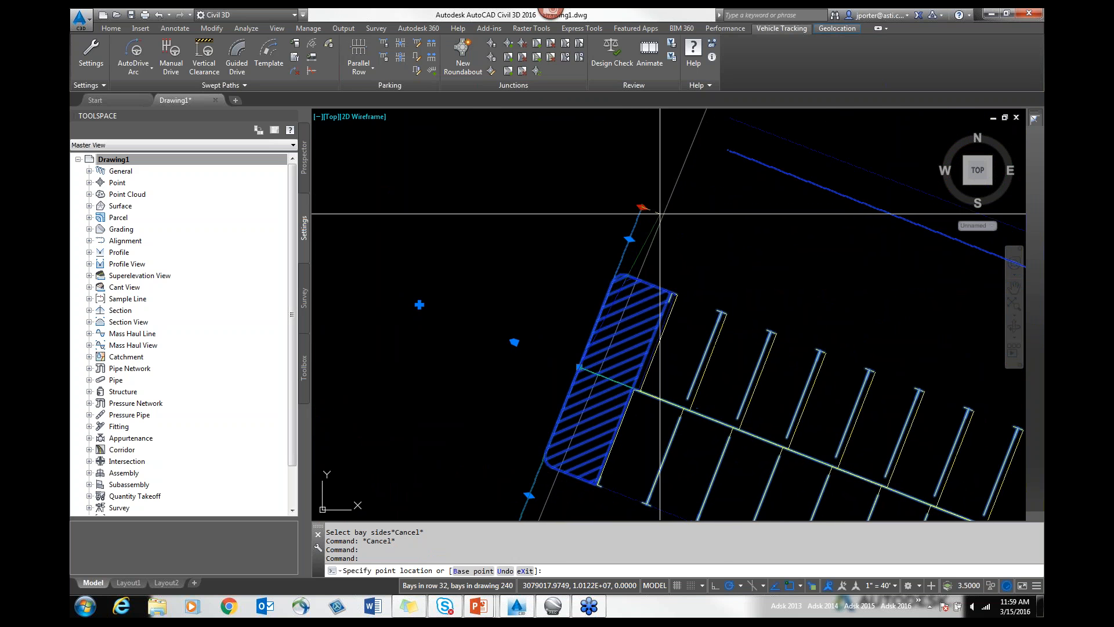
right_click(664, 213, "shift")
left_click(818, 423)
left_click(663, 213)
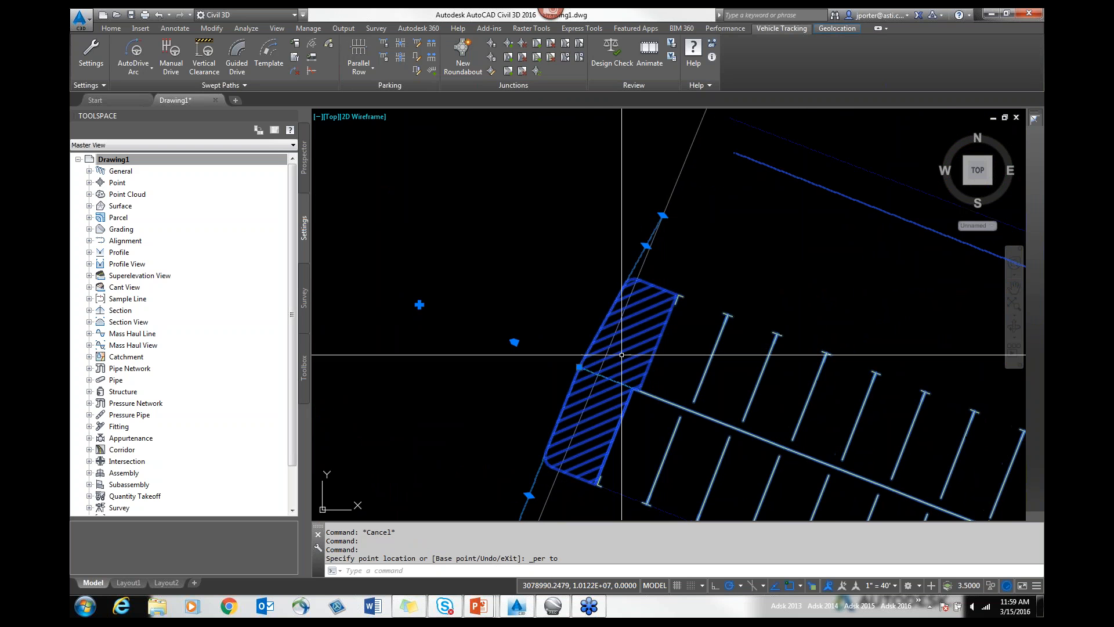
Adjust the inner upper and lower grips of the same row's western end island towards the western boundary line
left_click(579, 367)
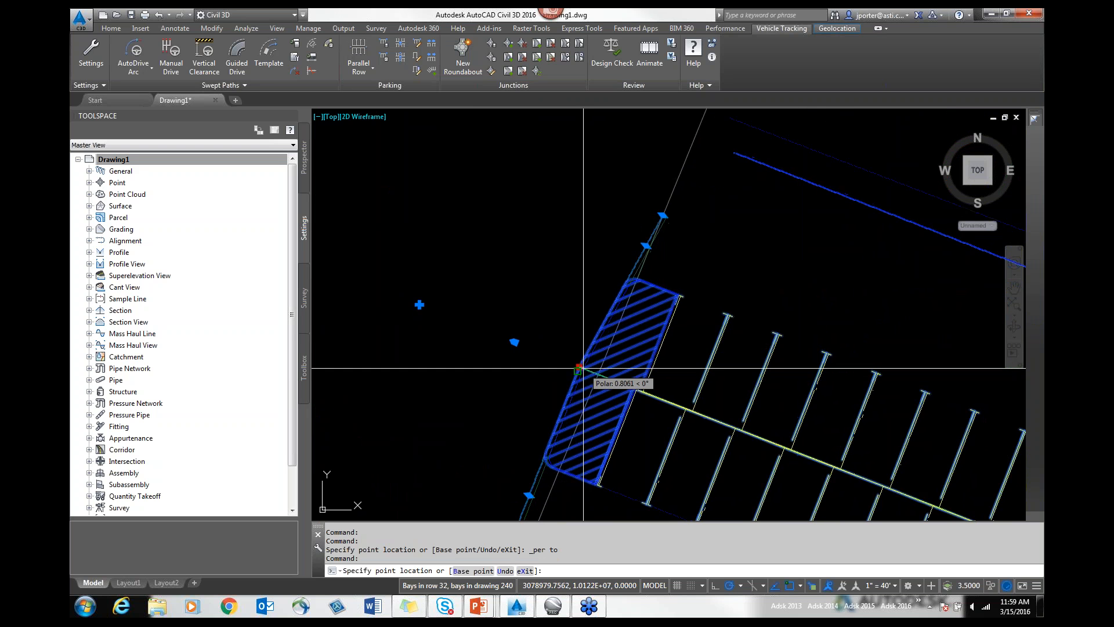
key("Escape")
left_click(646, 246)
left_click(646, 255)
scroll(660, 249, "down", 4)
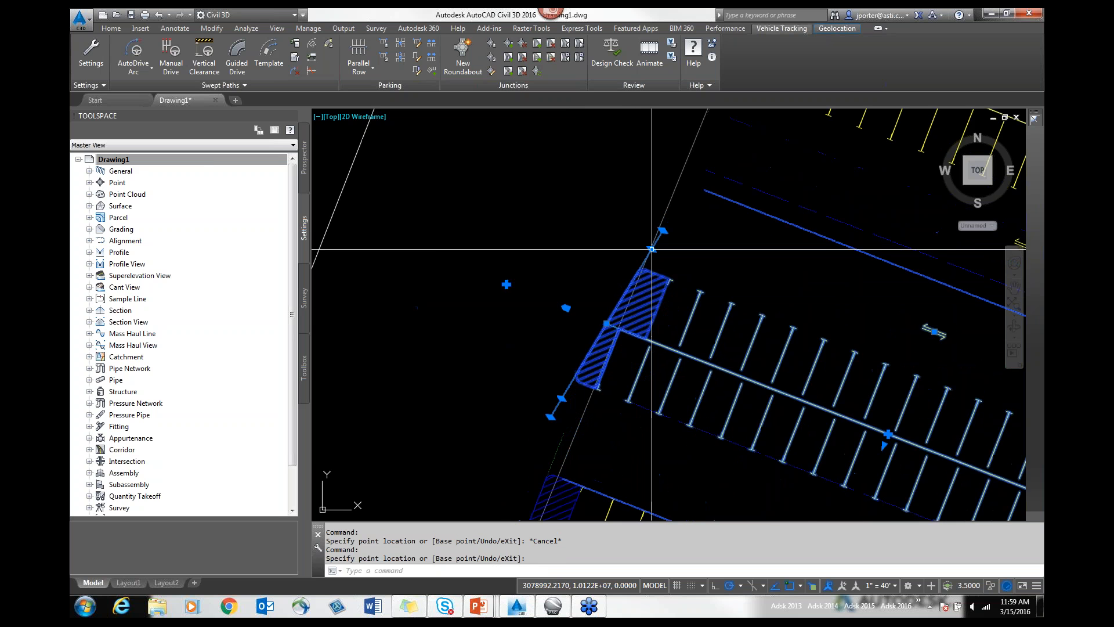
scroll(659, 368, "down", 2)
scroll(656, 367, "up", 3)
left_click(654, 364)
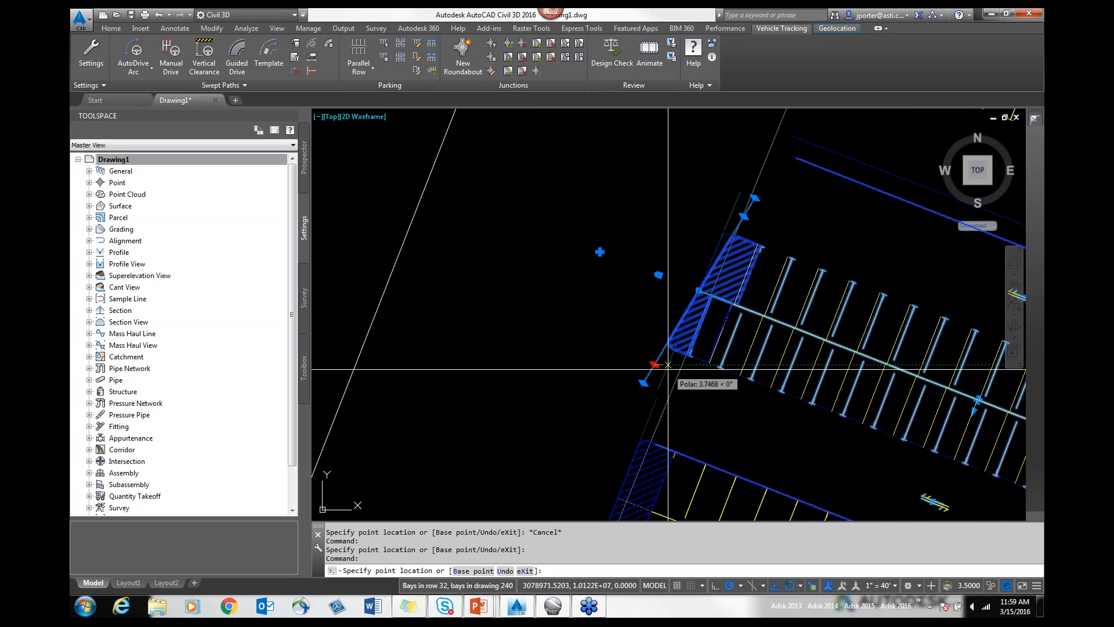
left_click(668, 369)
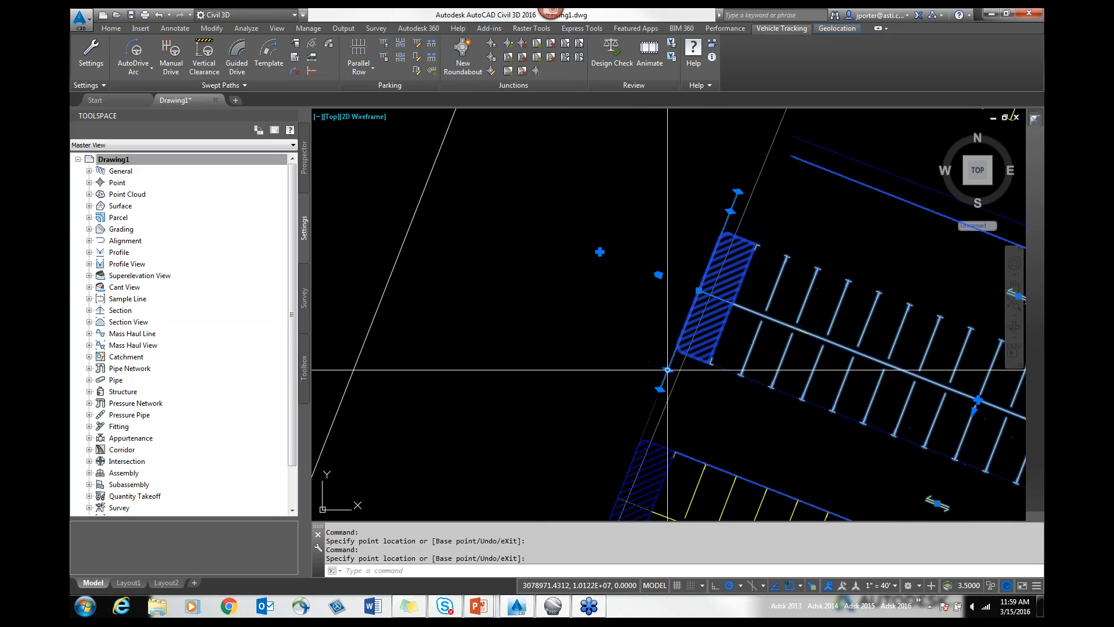
left_click(695, 293)
right_click(700, 288, "shift")
left_click(749, 486)
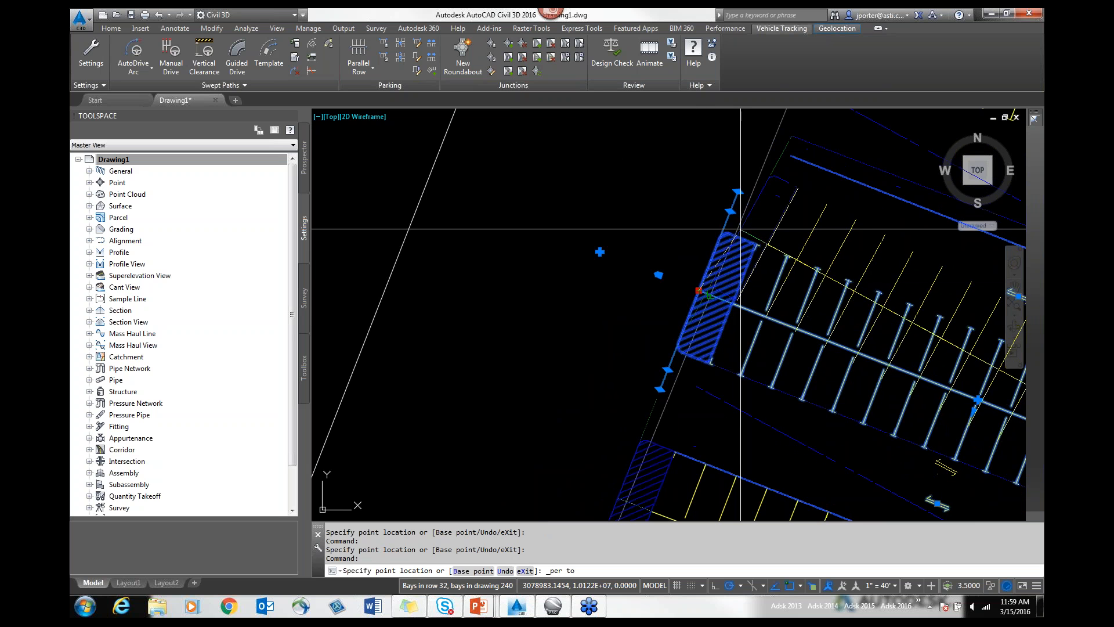
key("Escape")
key("Escape")
Shift the upper western end grip of the second row from the north onto the western boundary line
scroll(598, 314, "down", 3)
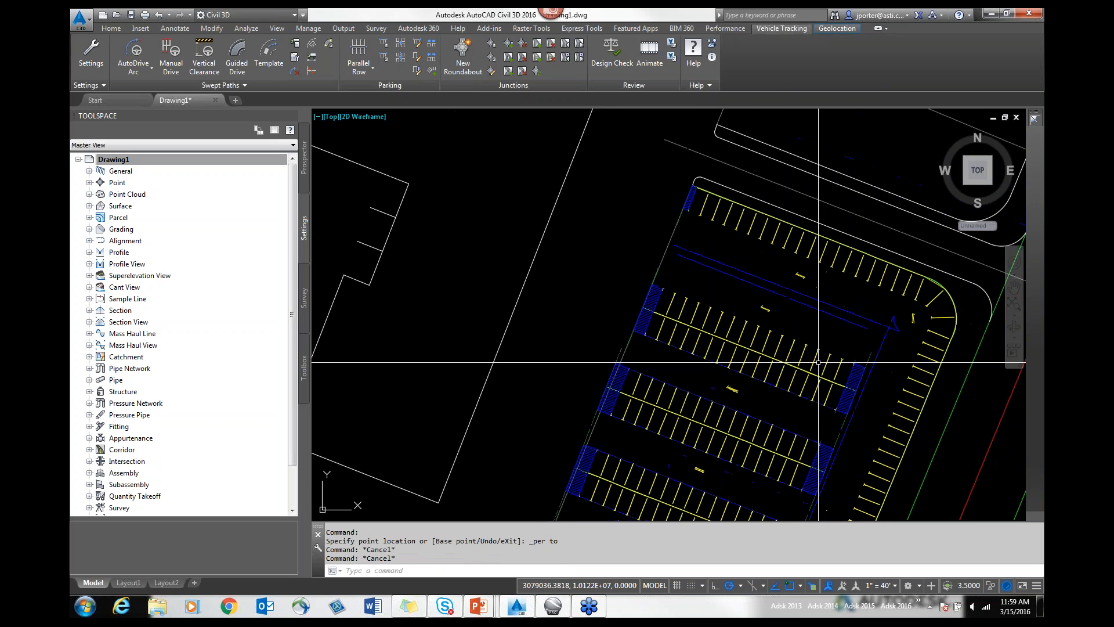
middle_click_drag(821, 363, 724, 389)
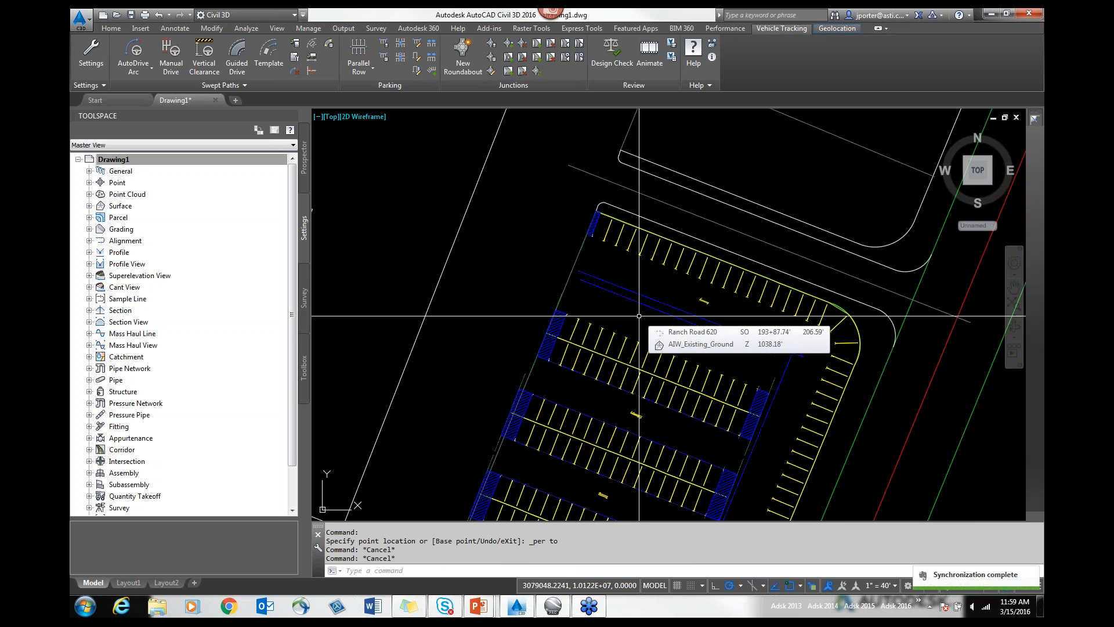
middle_click_drag(601, 420, 604, 417)
scroll(639, 322, "up", 5)
left_click(673, 272)
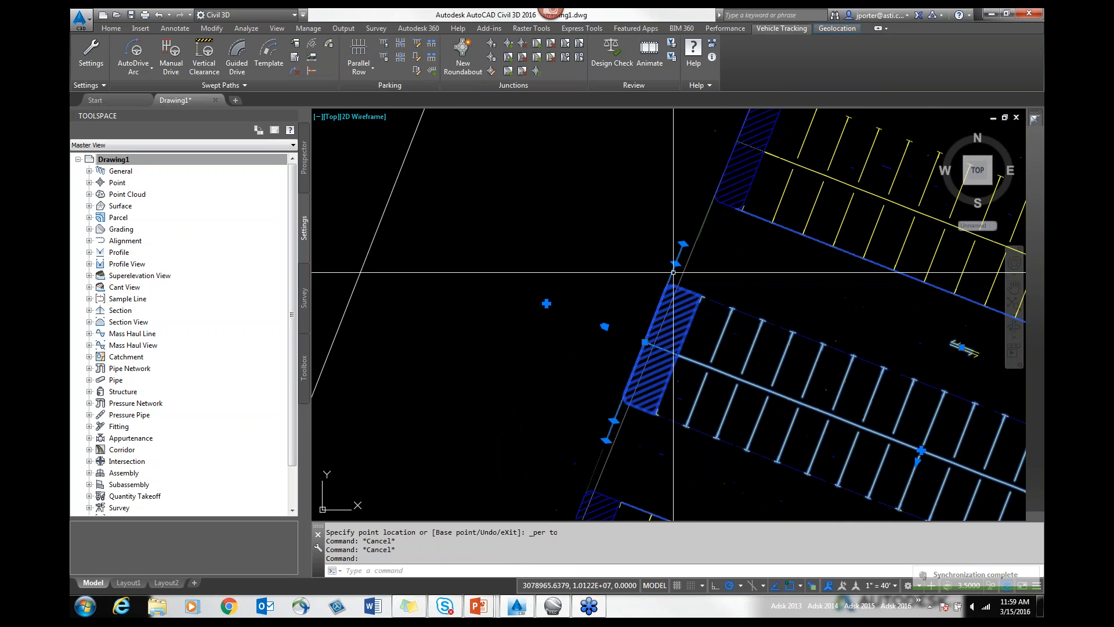
left_click(683, 244)
left_click(692, 248)
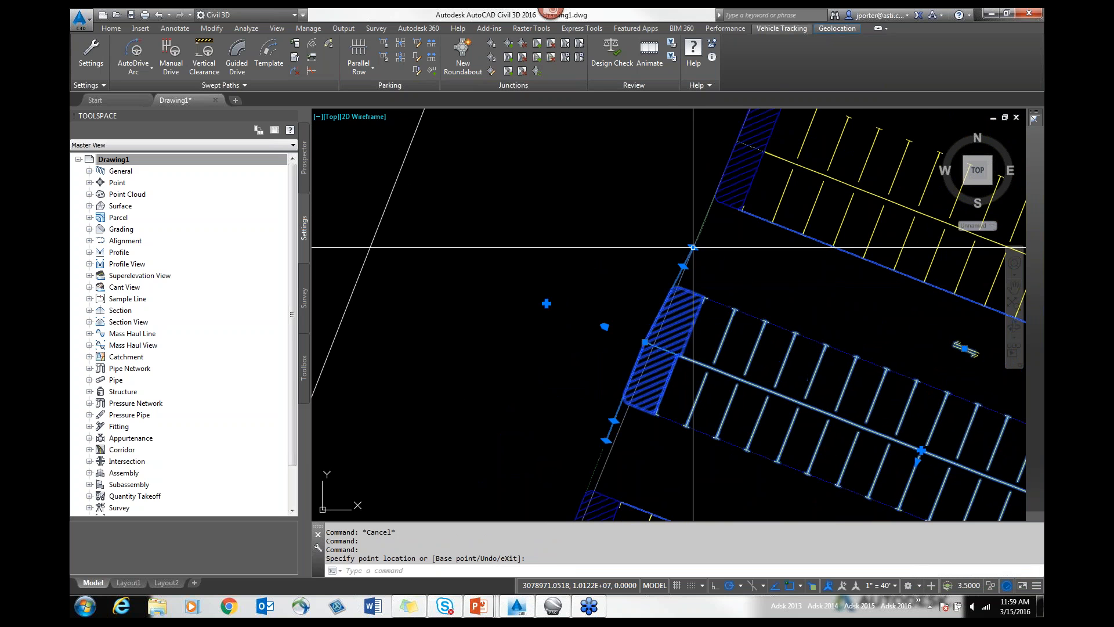
left_click(607, 440)
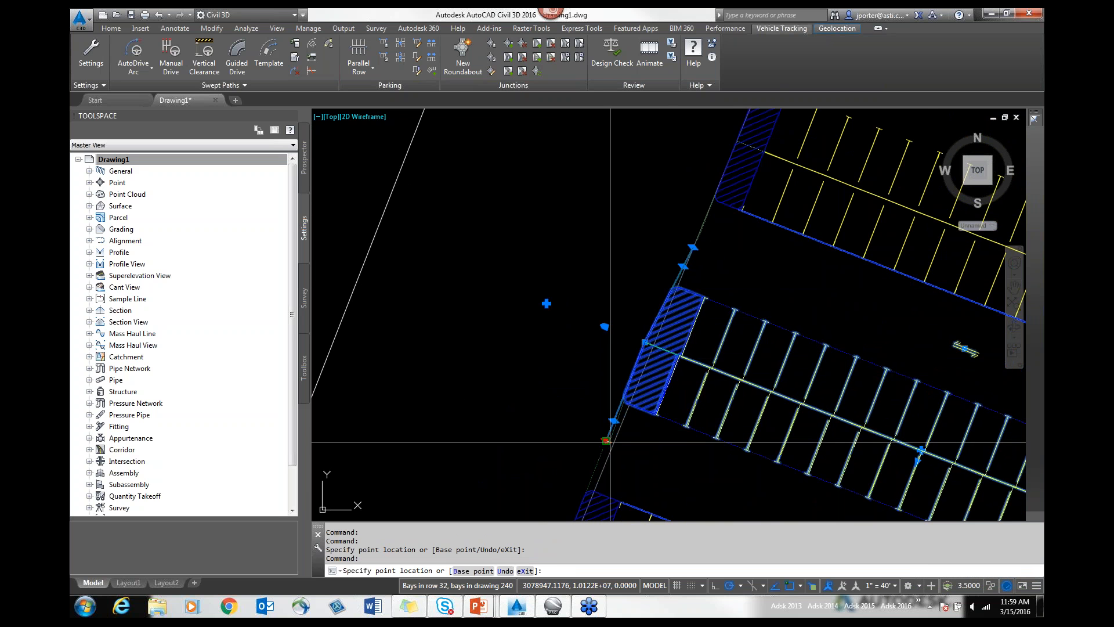
key("Escape")
key("Escape")
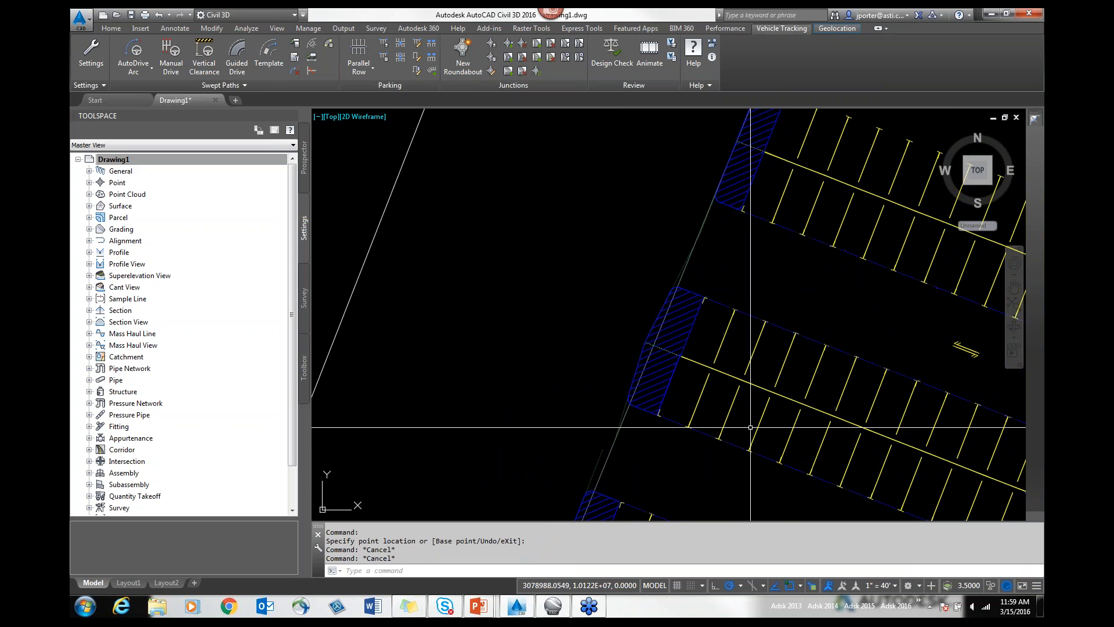
Look over the completed double-sided rows and the empty parking lot to the north
scroll(591, 291, "down", 2)
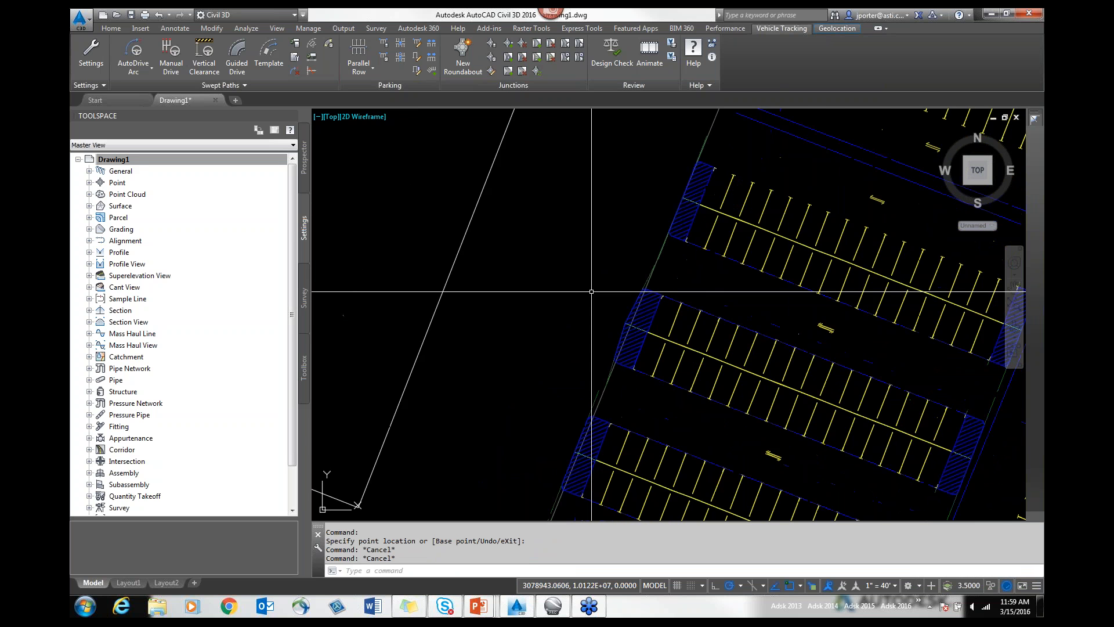
scroll(592, 292, "down", 2)
middle_click_drag(727, 412, 694, 291)
middle_click_drag(838, 164, 704, 428)
middle_click_drag(764, 203, 669, 343)
scroll(669, 343, "up", 3)
scroll(673, 317, "down", 3)
scroll(673, 317, "down", 4)
scroll(595, 207, "up", 5)
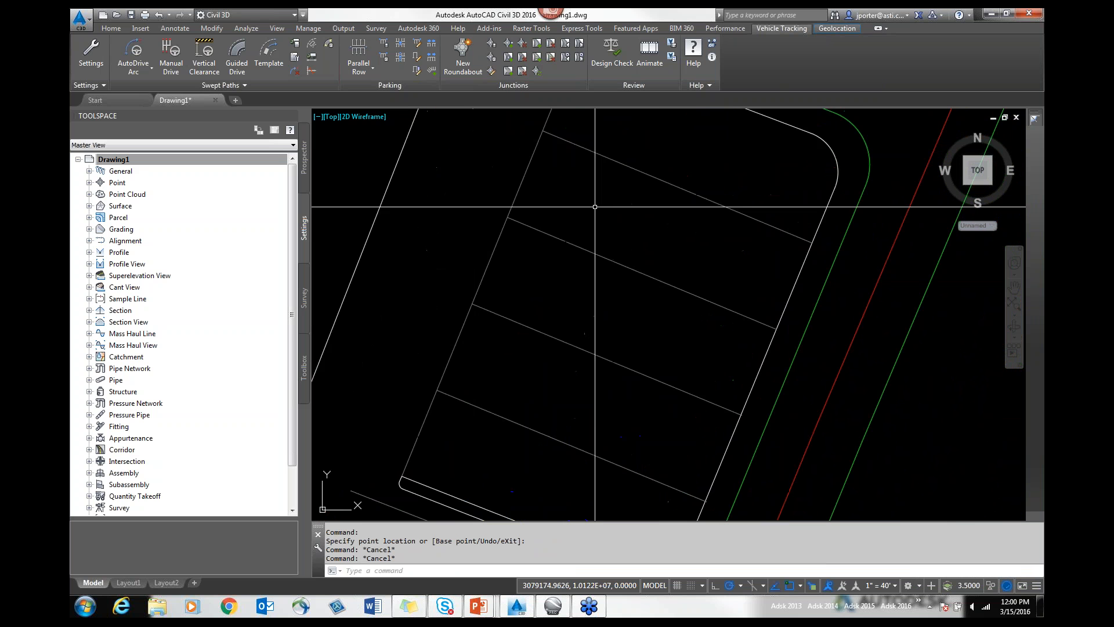
scroll(595, 207, "down", 4)
scroll(595, 206, "down", 1)
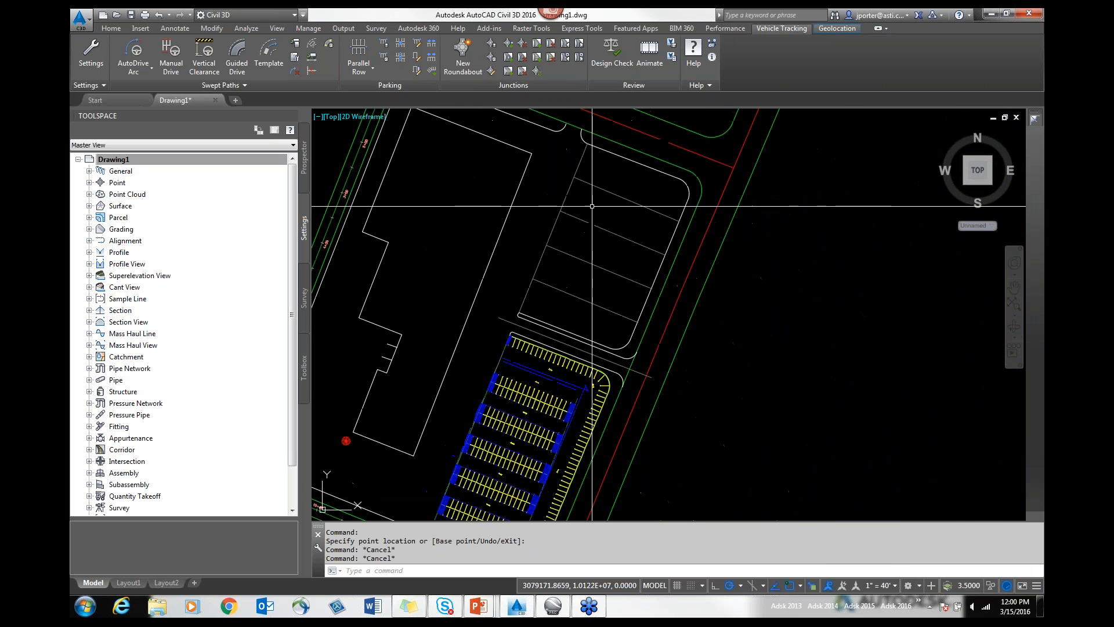
Start a new Parking Standard row at the northern lot's southwest corner and trace the southern edge and the southeast corner
left_click(367, 72)
left_click(374, 91)
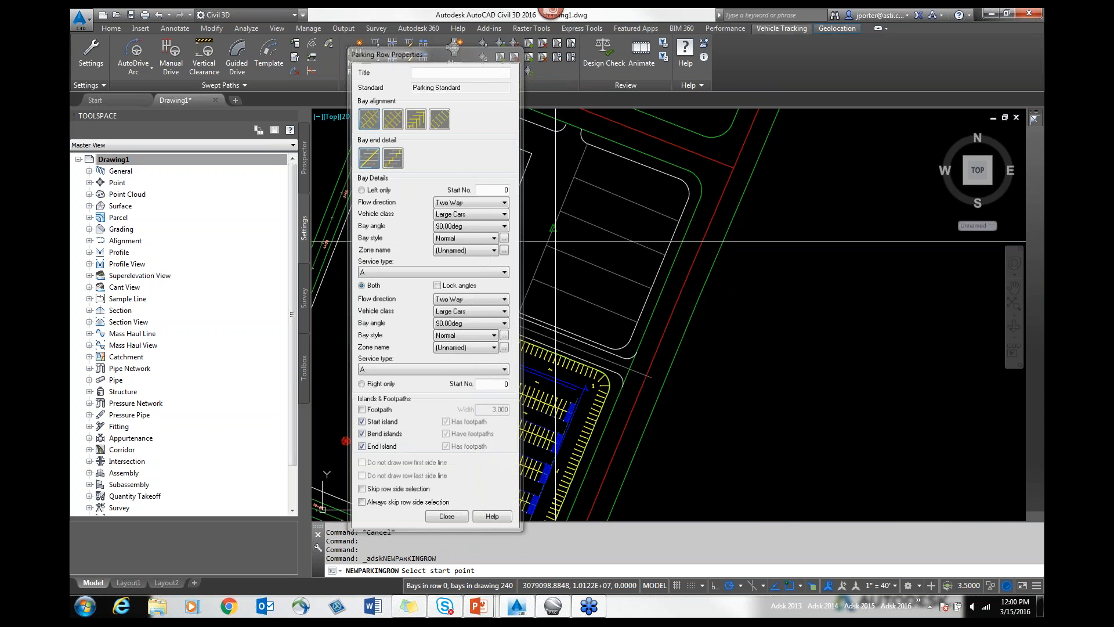
middle_click_drag(557, 319, 664, 323)
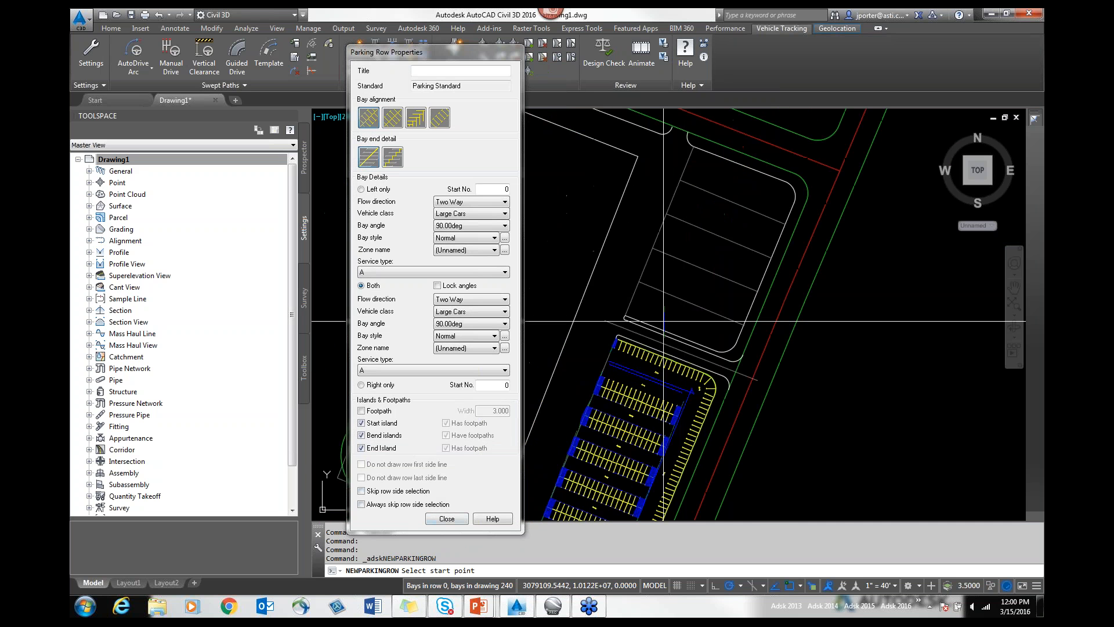
scroll(664, 323, "up", 2)
scroll(597, 309, "up", 5)
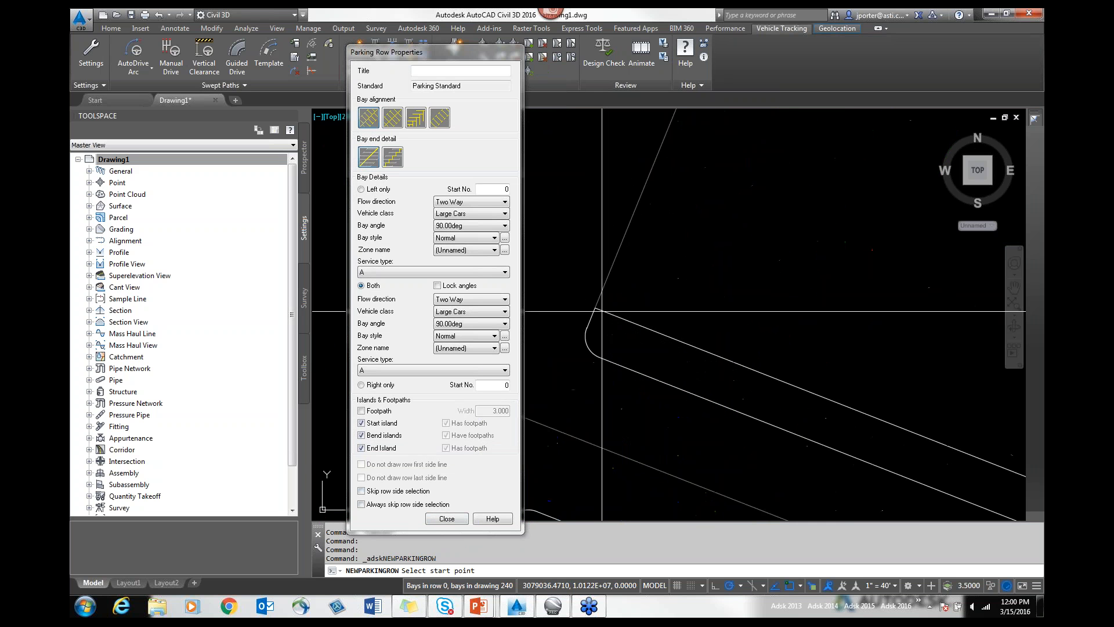
scroll(596, 309, "down", 6)
left_click(823, 397)
left_click(876, 375)
Continue the perimeter row along the northern lot's eastern and northern edges, then finish it with bays on the inner side only
middle_click_drag(896, 252, 733, 428)
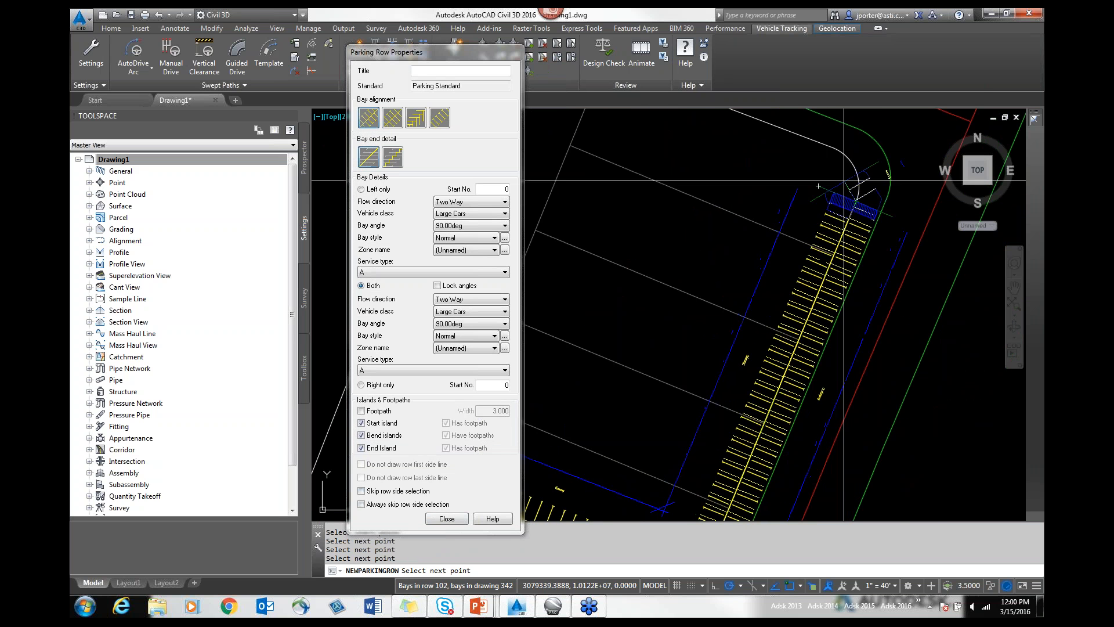
left_click(833, 153)
middle_click_drag(734, 125, 834, 208)
left_click(707, 150)
key("Return")
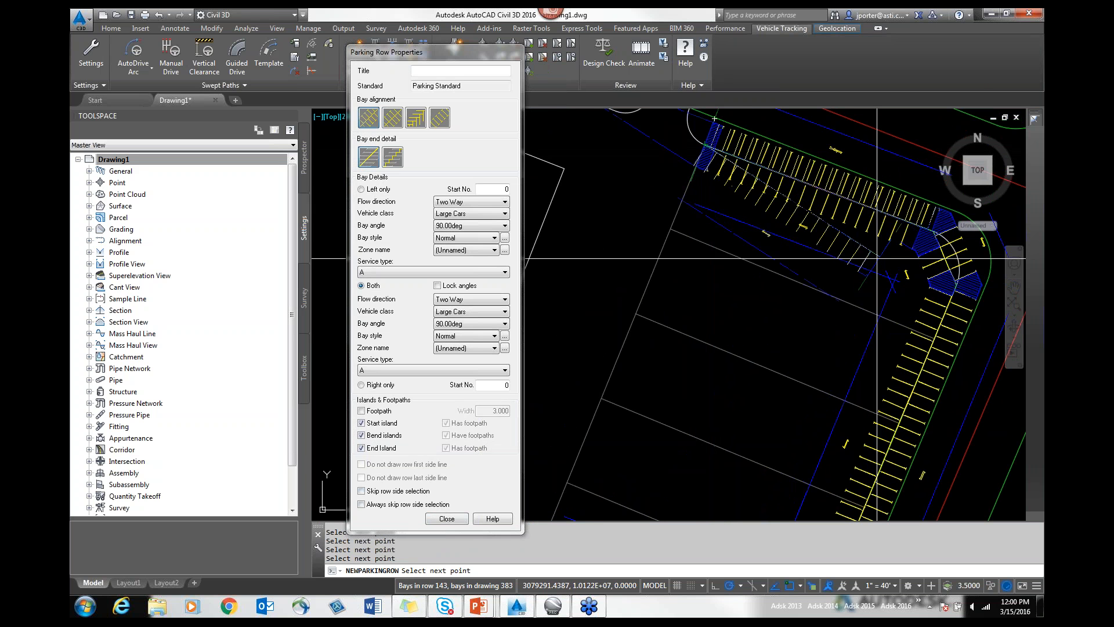
left_click(813, 350)
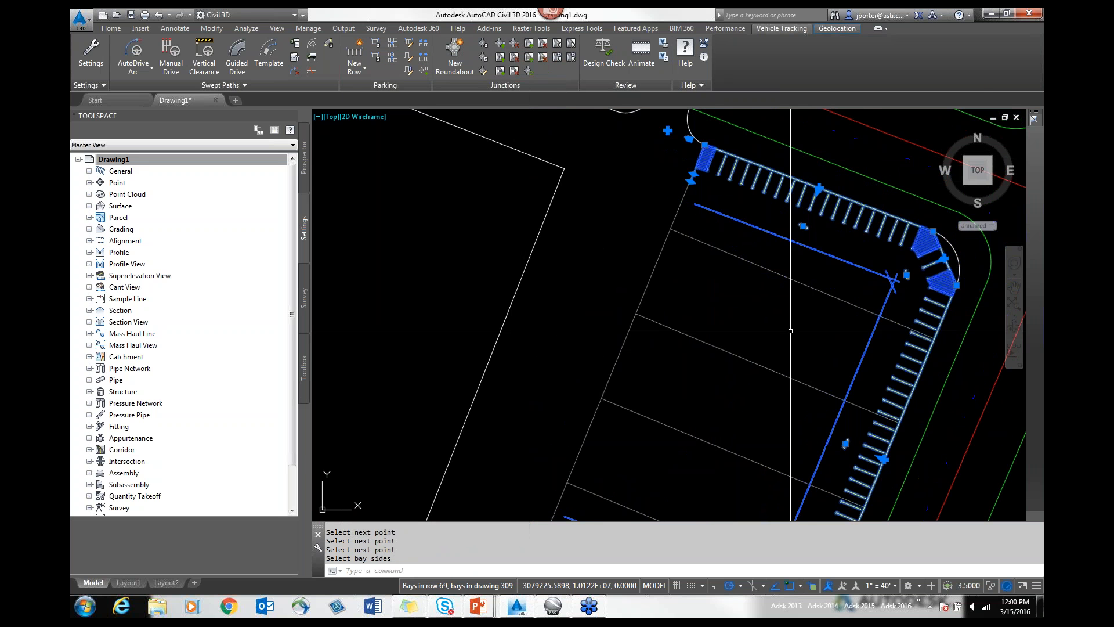
Bend the perimeter row's northeast corner segment into an arc that follows the curved curb
middle_click_drag(957, 266, 808, 315)
scroll(807, 314, "up", 4)
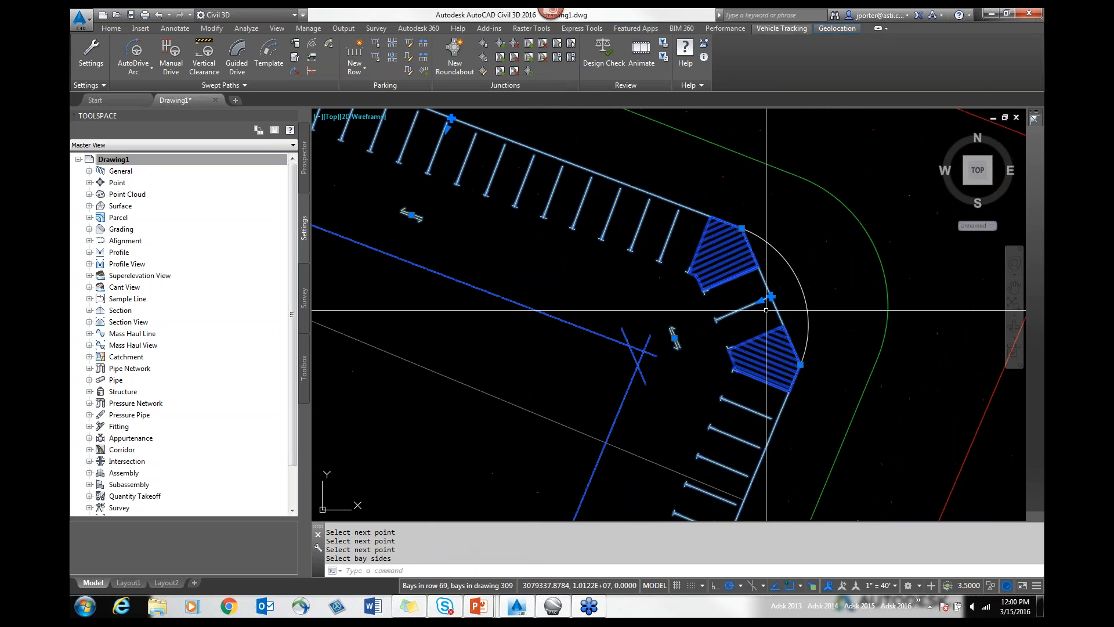
left_click(760, 300)
key("Escape")
Bend the perimeter row's southeast corner segment into an arc following the curb, then deselect the row
scroll(796, 287, "down", 5)
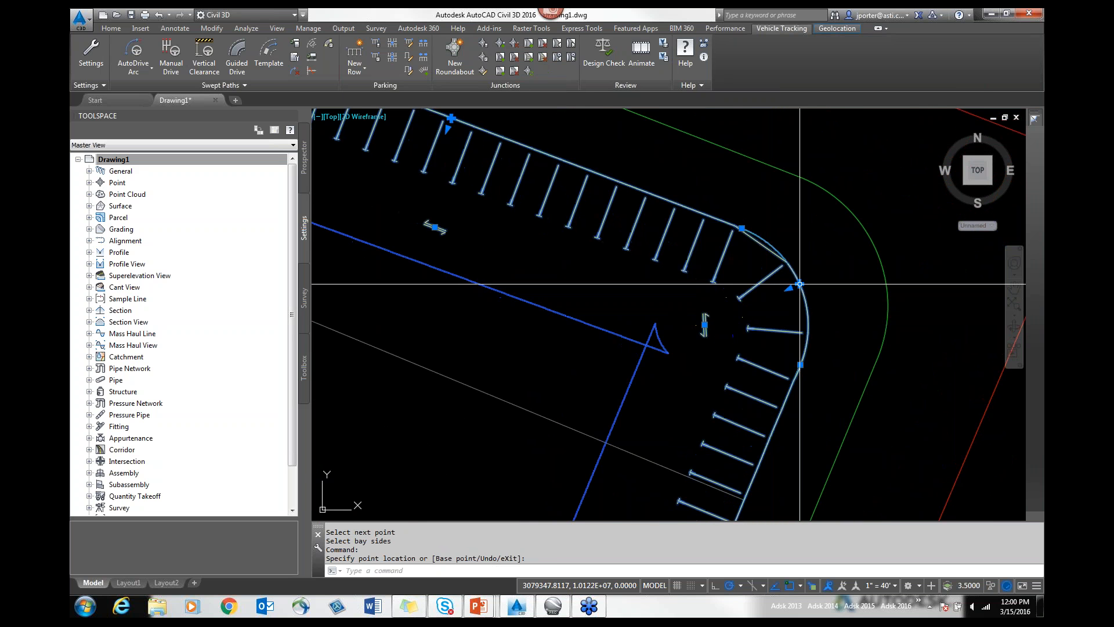
middle_click_drag(769, 477, 690, 391)
scroll(690, 406, "up", 3)
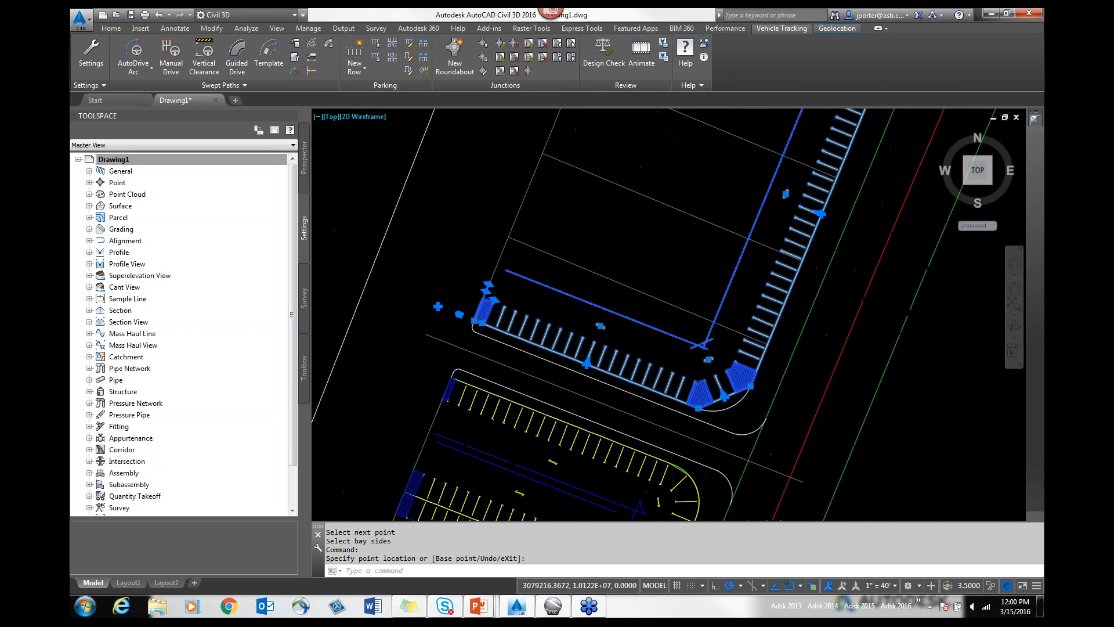
left_click(727, 388)
left_click(733, 409)
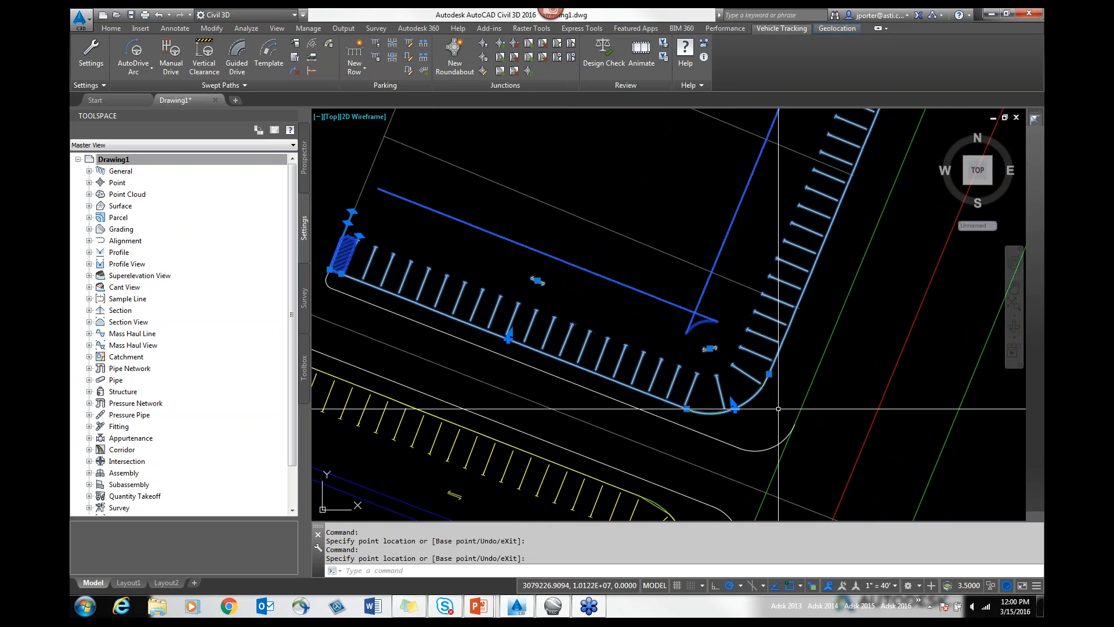
middle_click_drag(701, 368, 767, 484)
key("Escape")
key("Escape")
scroll(678, 311, "down", 4)
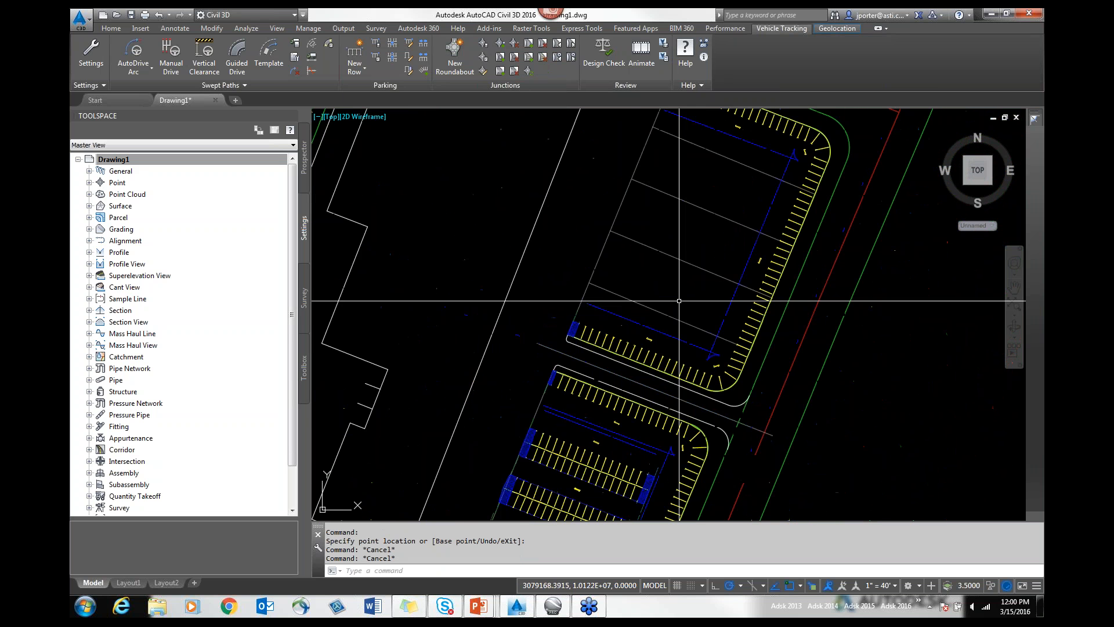
Draw a double-sided parking row along the southernmost guide line inside the northern lot, ending at the eastern perimeter bays
middle_click_drag(662, 278, 665, 333)
left_click(361, 71)
left_click(375, 96)
left_click(595, 334)
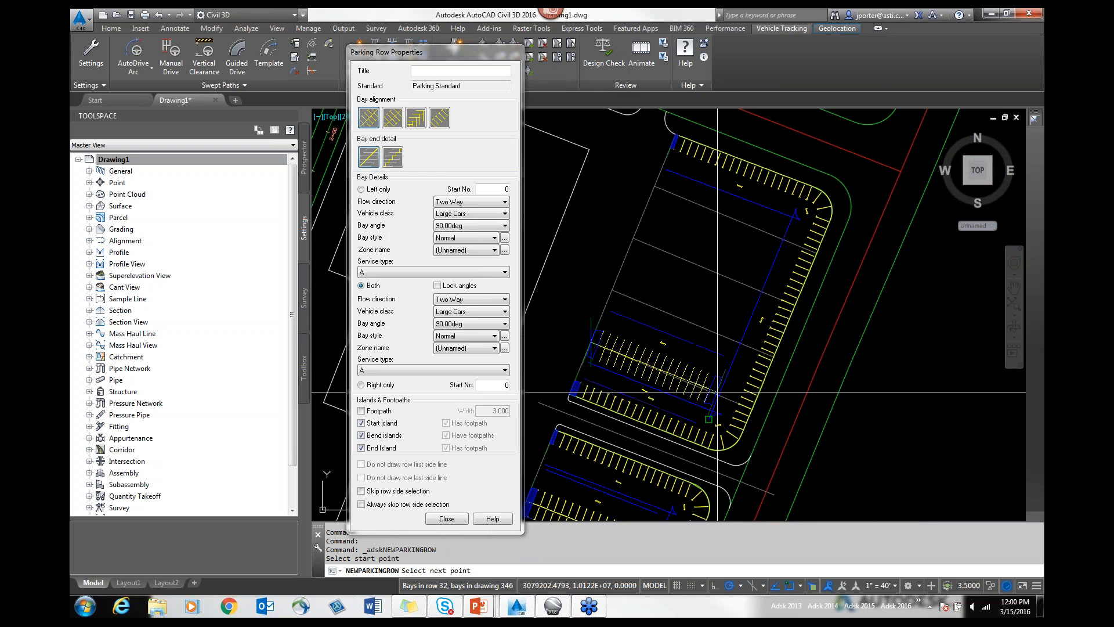
scroll(716, 409, "up", 8)
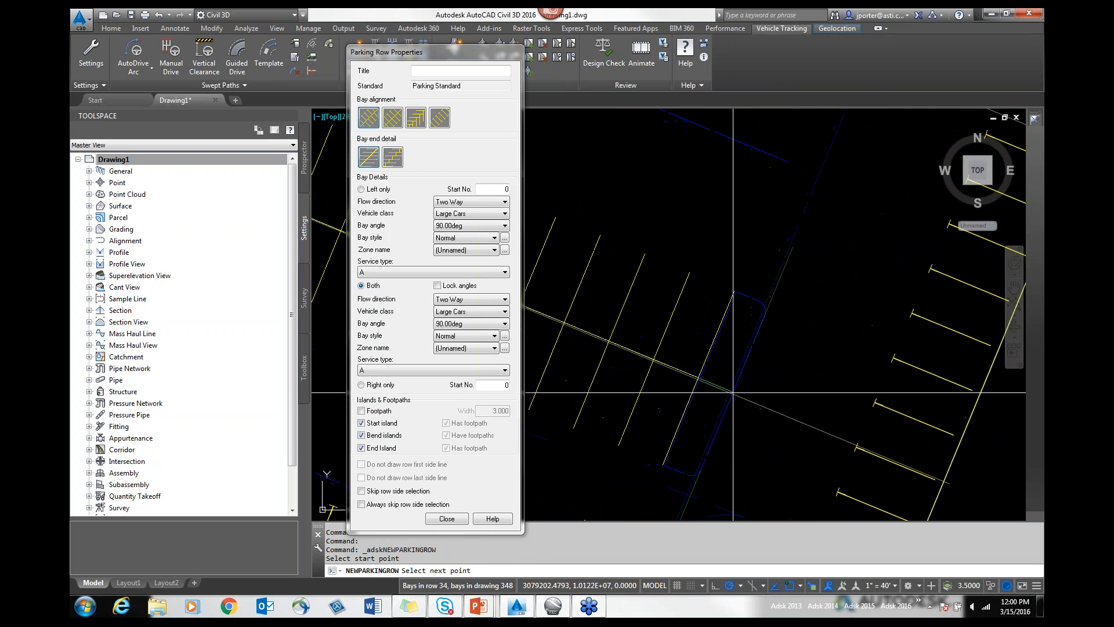
scroll(884, 459, "down", 5)
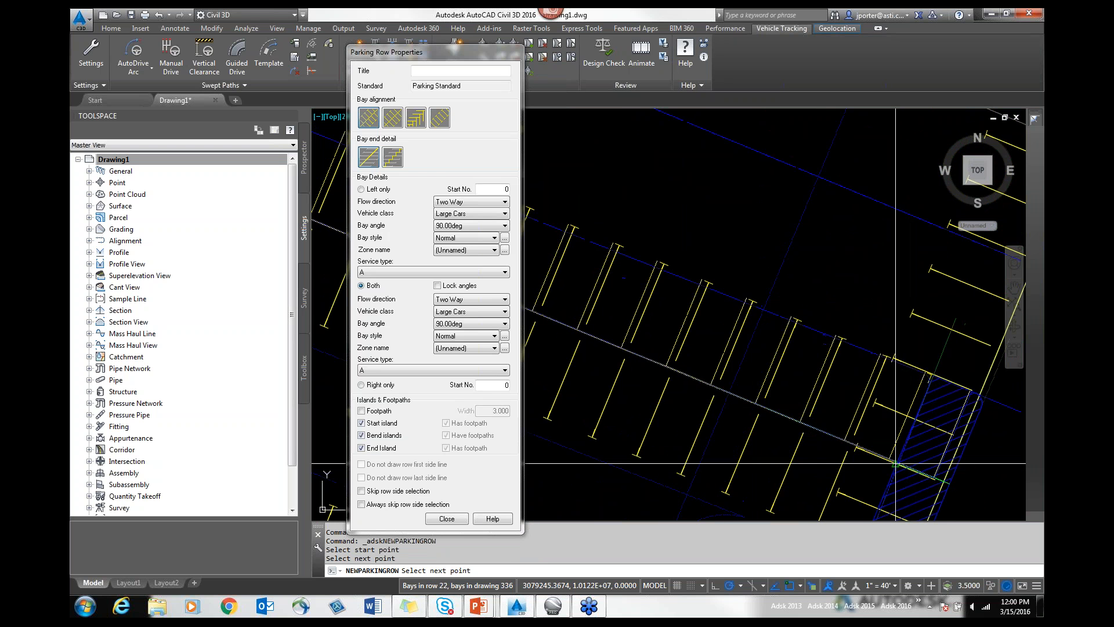
key("Escape")
Pull the new row's eastern end back perpendicular to the eastern aisle line and deselect the row
scroll(884, 459, "down", 5)
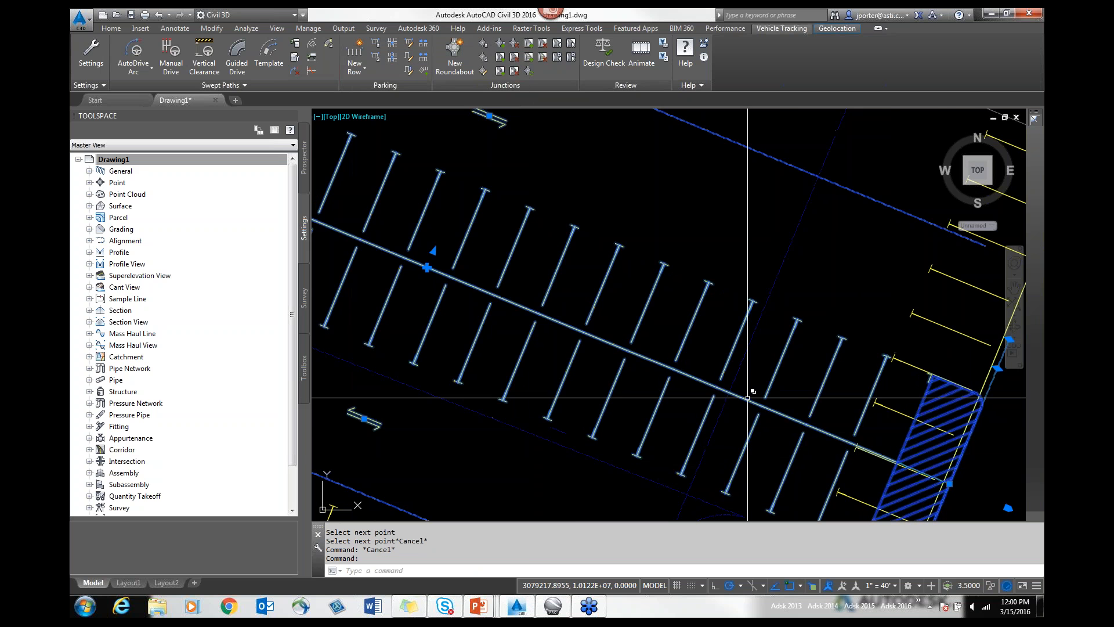
left_click(848, 441)
left_click(848, 441)
right_click(750, 339, "shift")
left_click(778, 249)
left_click(761, 339)
key("Escape")
key("Escape")
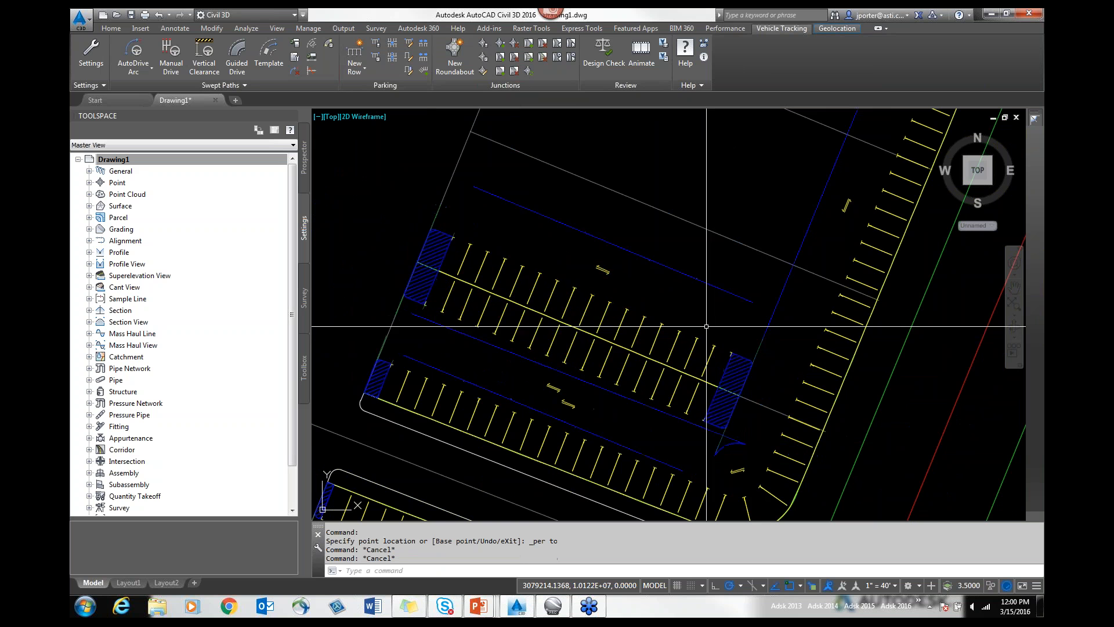
scroll(670, 306, "down", 4)
middle_click_drag(641, 277, 627, 315)
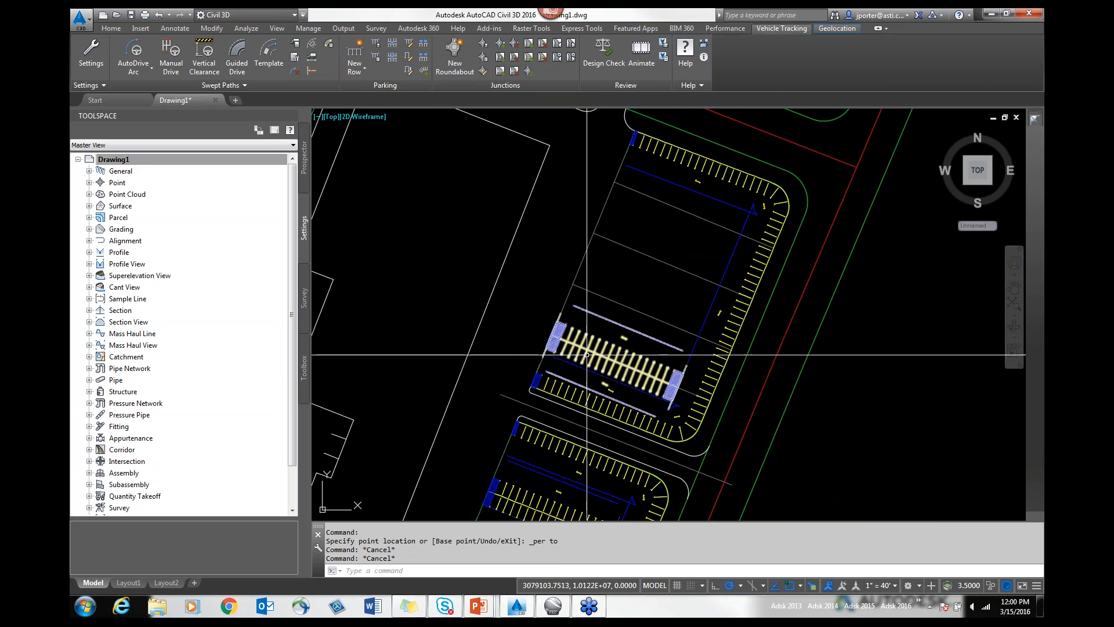
key("Return")
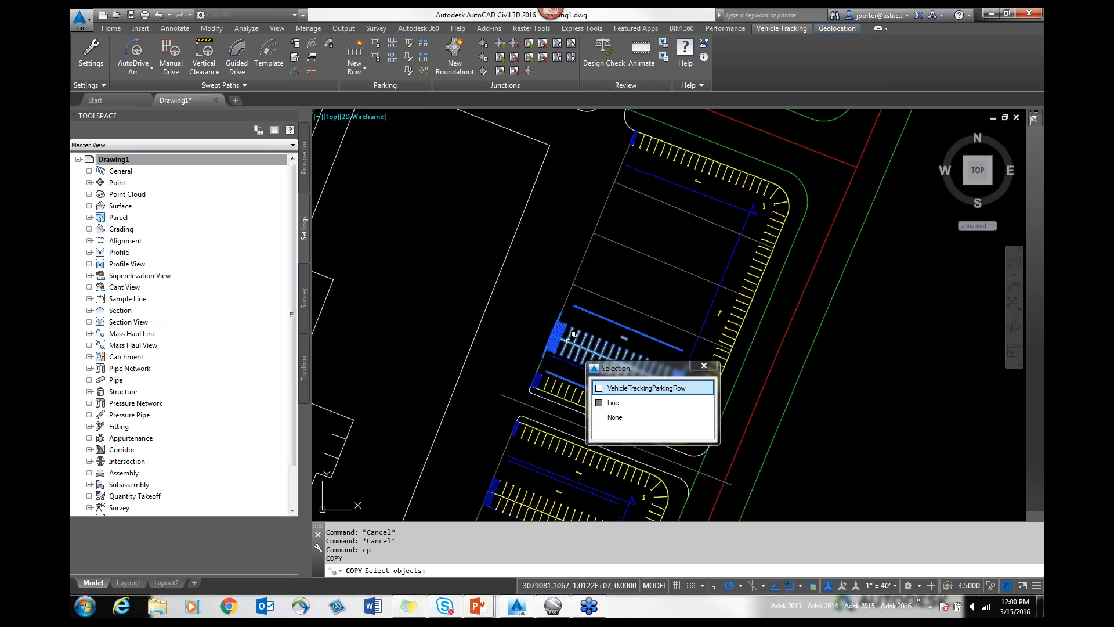
key("Return")
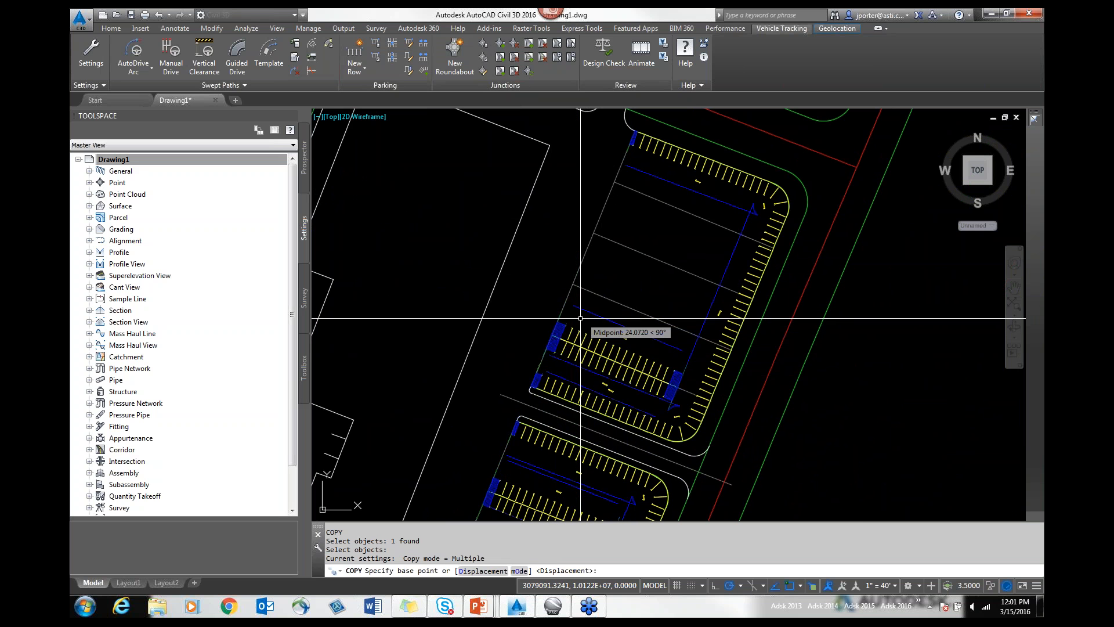
key("Escape")
key("Escape")
Copy the northern lot's double-sided row from its western end to the western ends of the three remaining guide lines
key("Return")
key("Return")
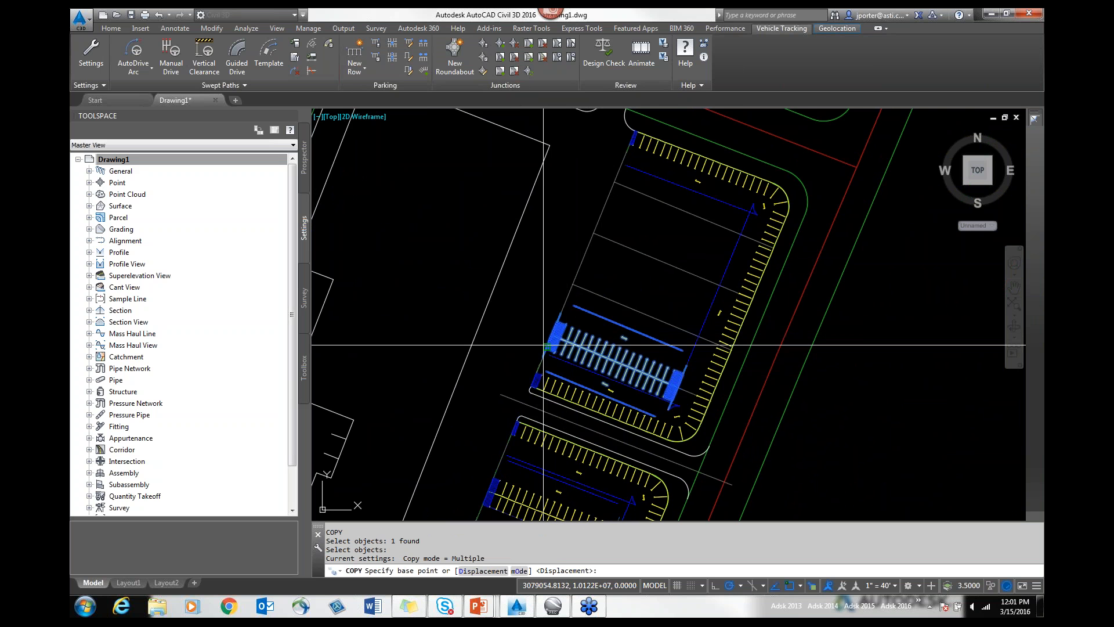
scroll(544, 342, "up", 6)
left_click(569, 314)
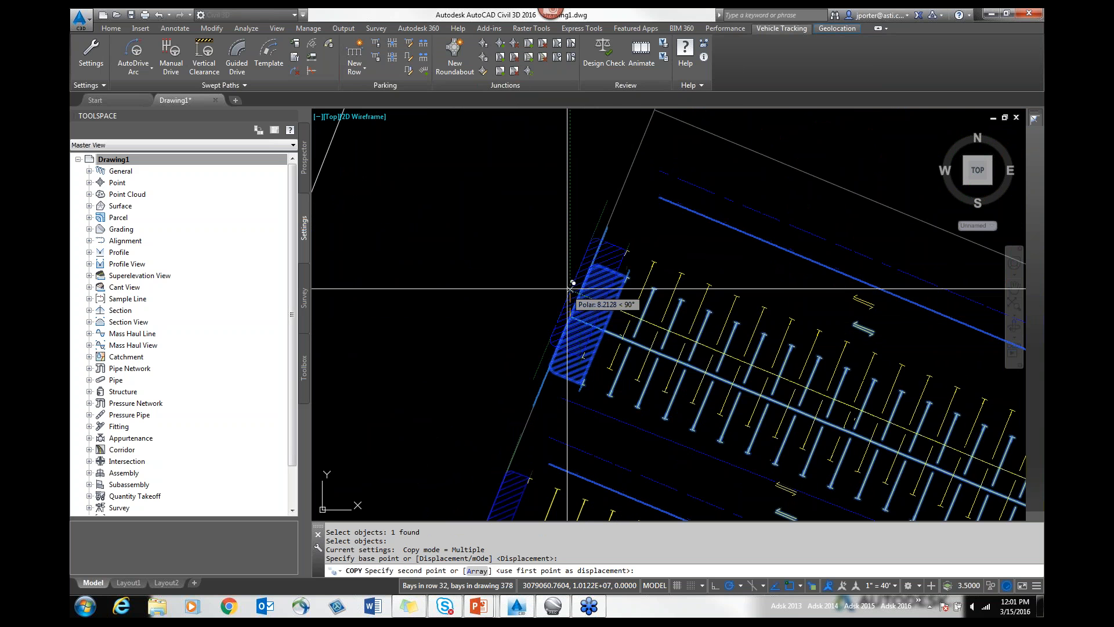
middle_click_drag(635, 252, 516, 444)
scroll(604, 232, "down", 2)
middle_click_drag(607, 218, 580, 311)
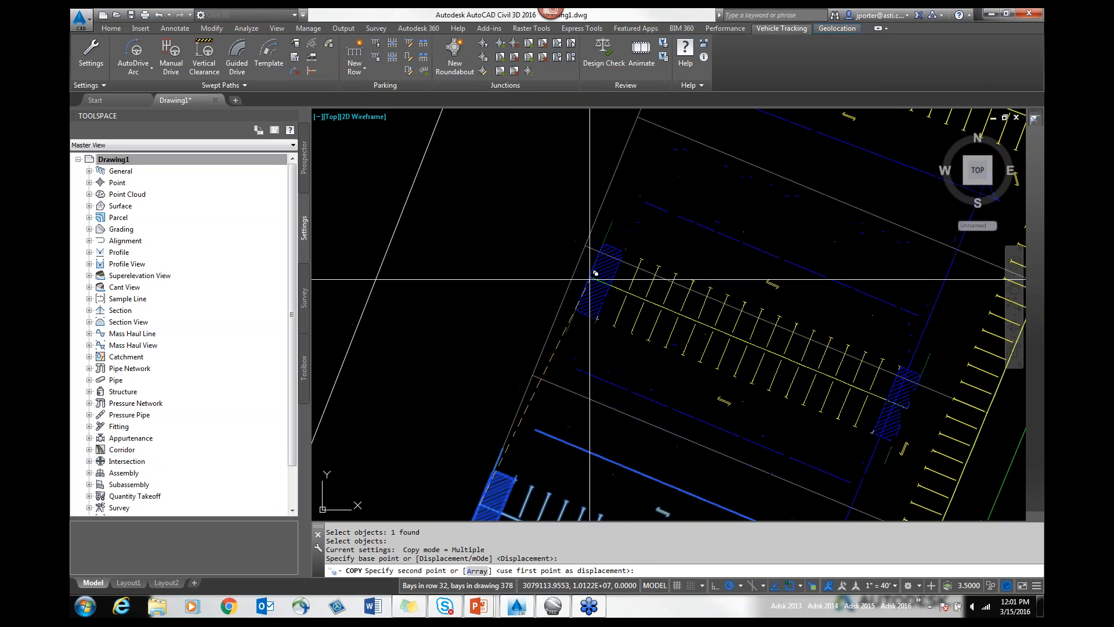
left_click(534, 373)
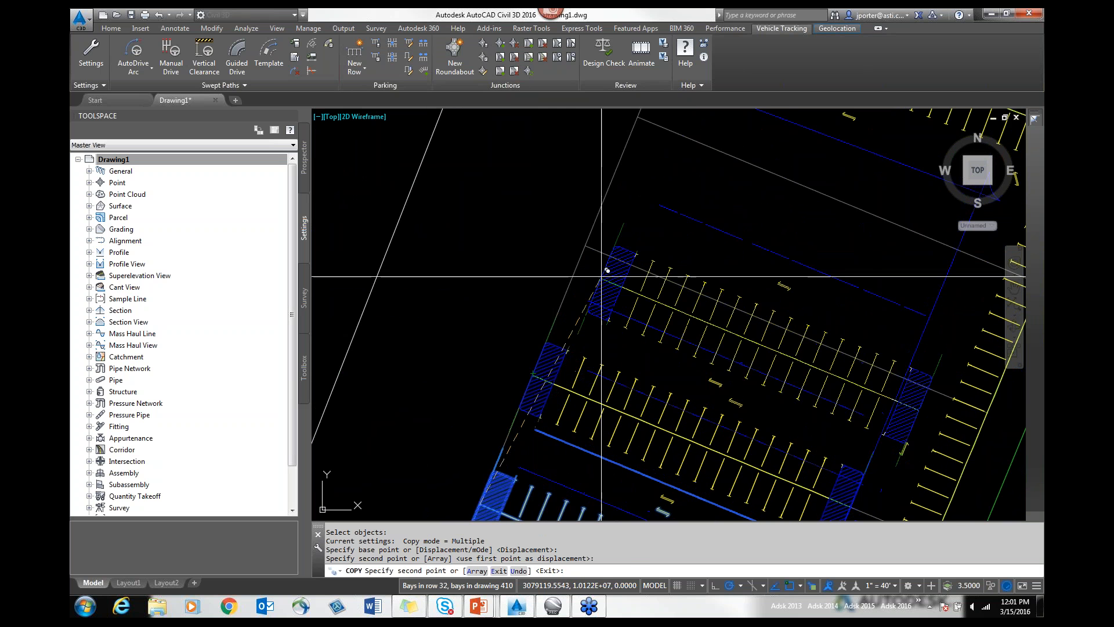
left_click(586, 246)
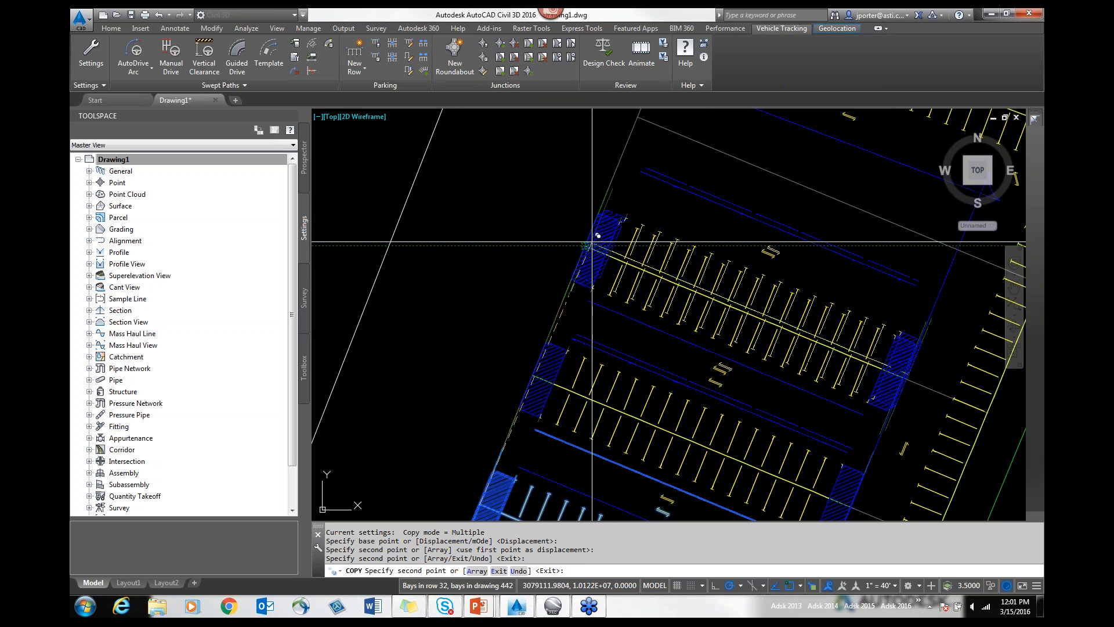
left_click(638, 118)
mouse_move(710, 168)
middle_mouse_down()
mouse_move(623, 342)
mouse_move(708, 264)
middle_mouse_up()
key("Escape")
scroll(624, 342, "down", 5)
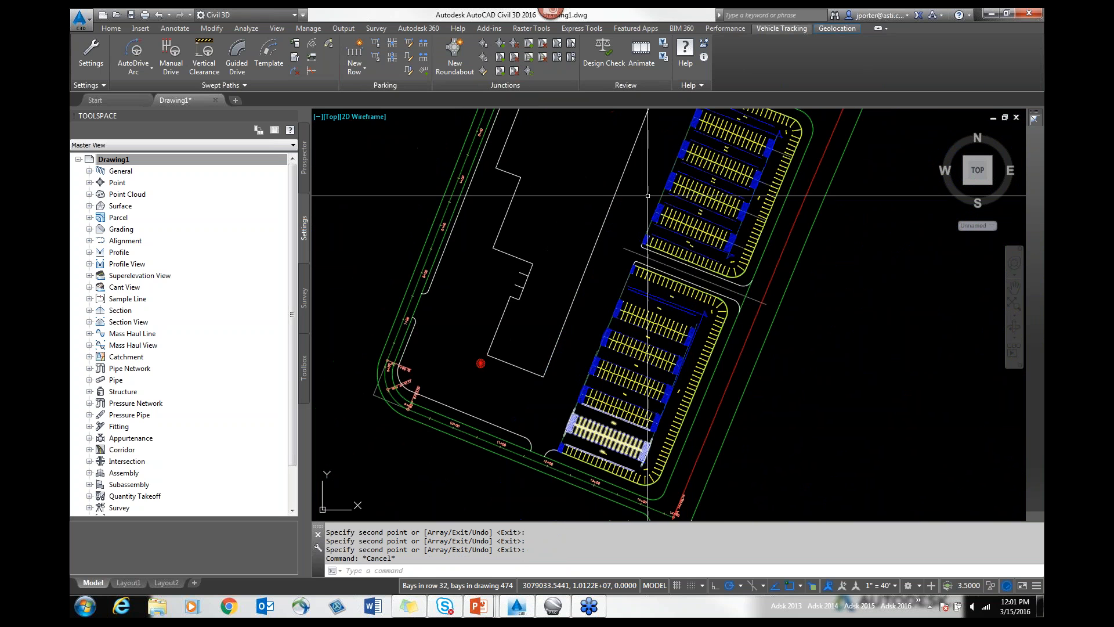
Freeze the BayConstruction layer, and freeze and thaw the Bays layer as a check
left_click(111, 28)
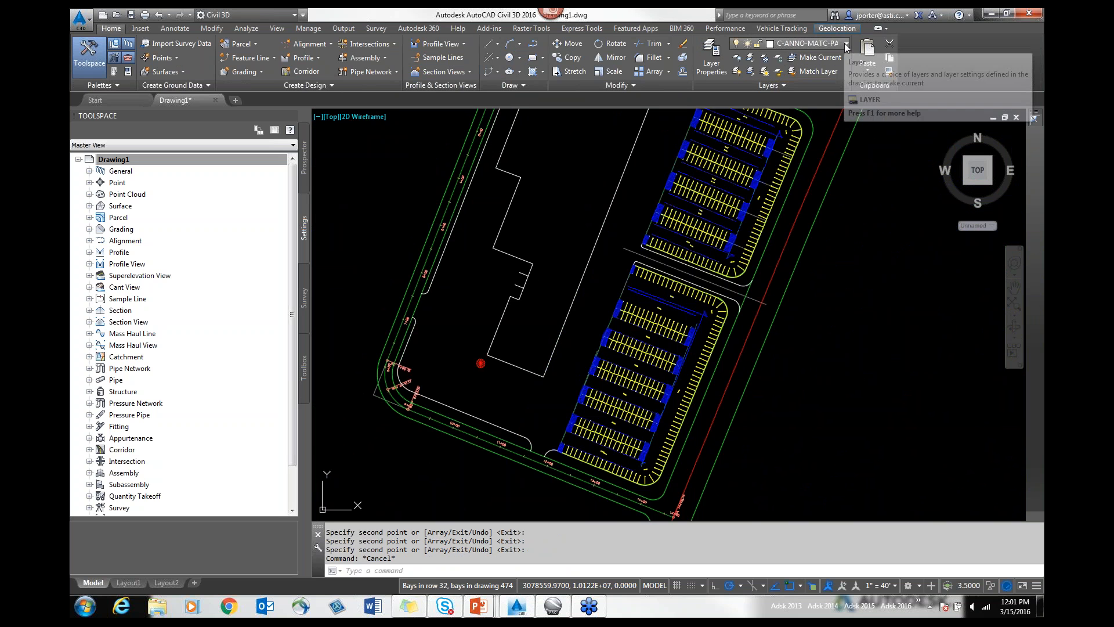
left_click(846, 45)
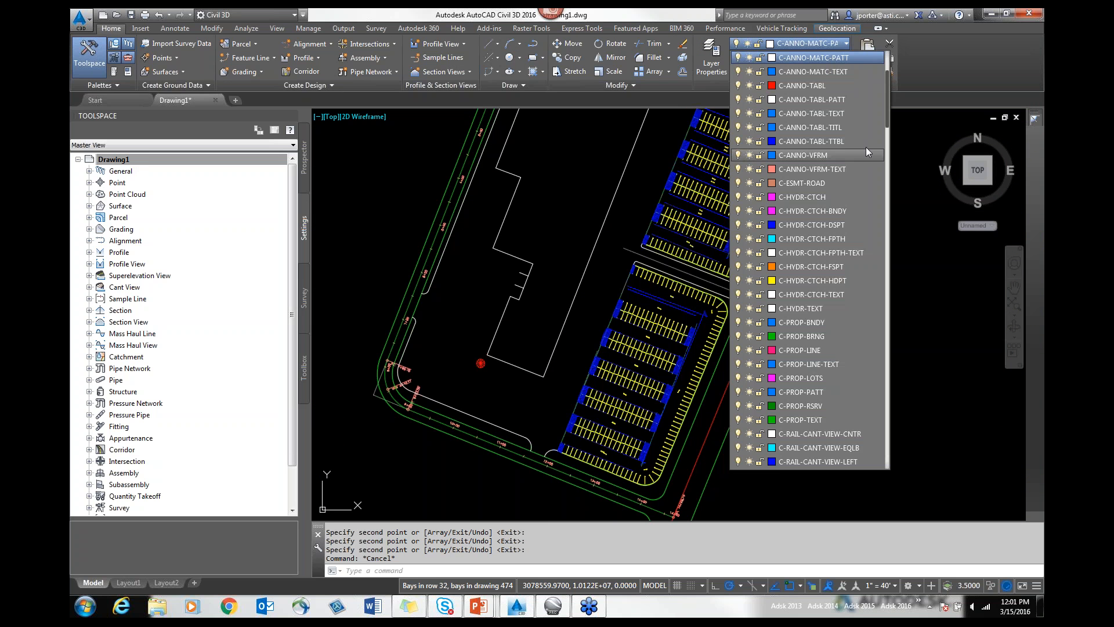
scroll(855, 138, "up", 3)
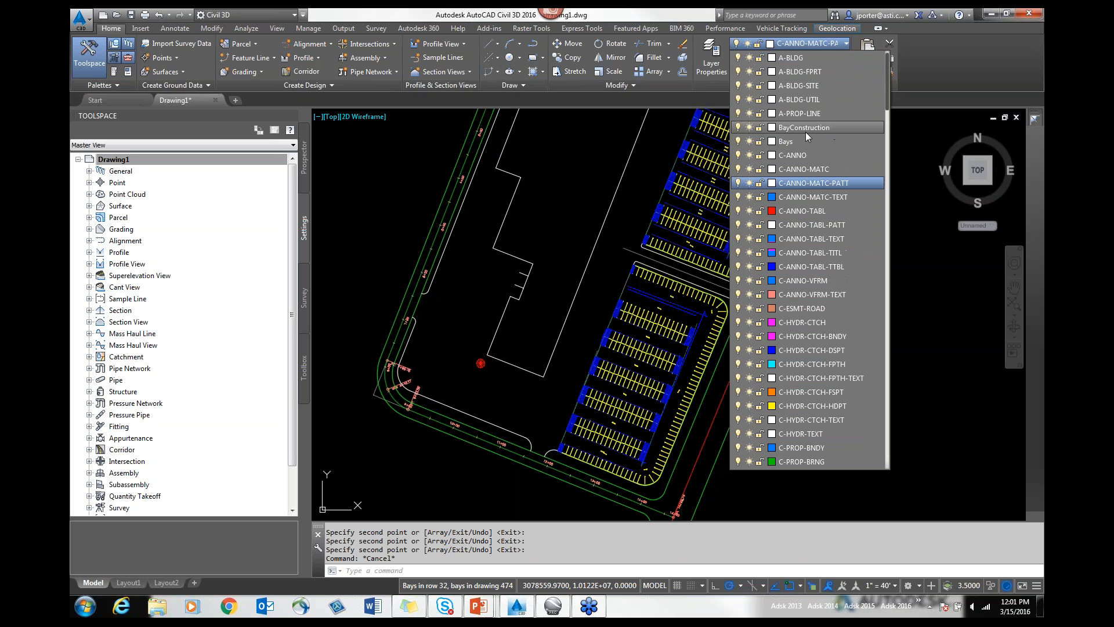
left_click(750, 127)
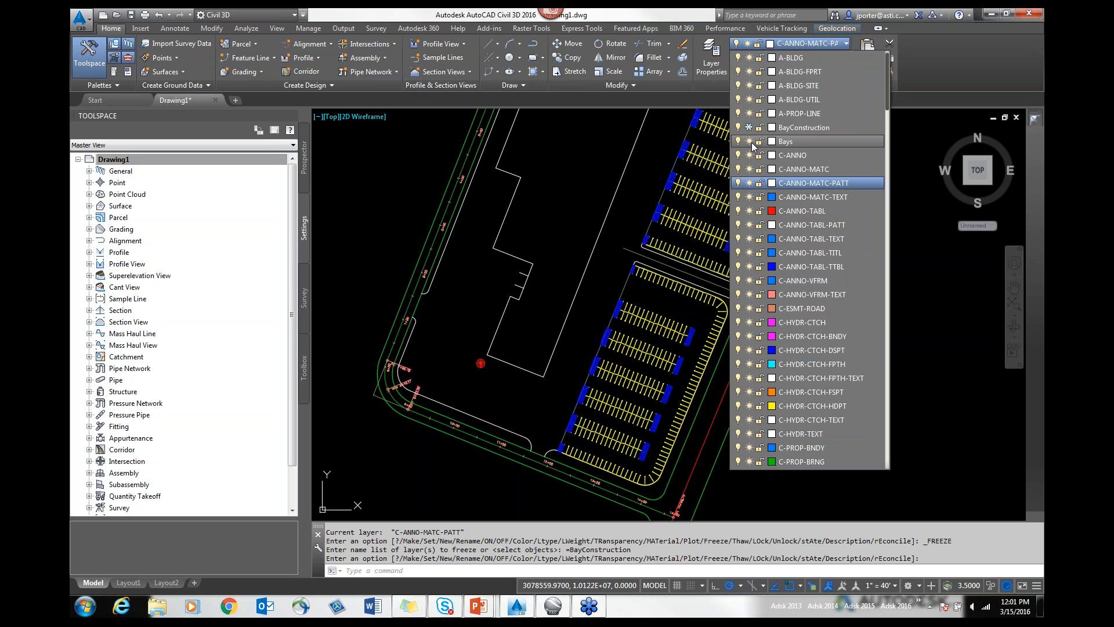
left_click(749, 142)
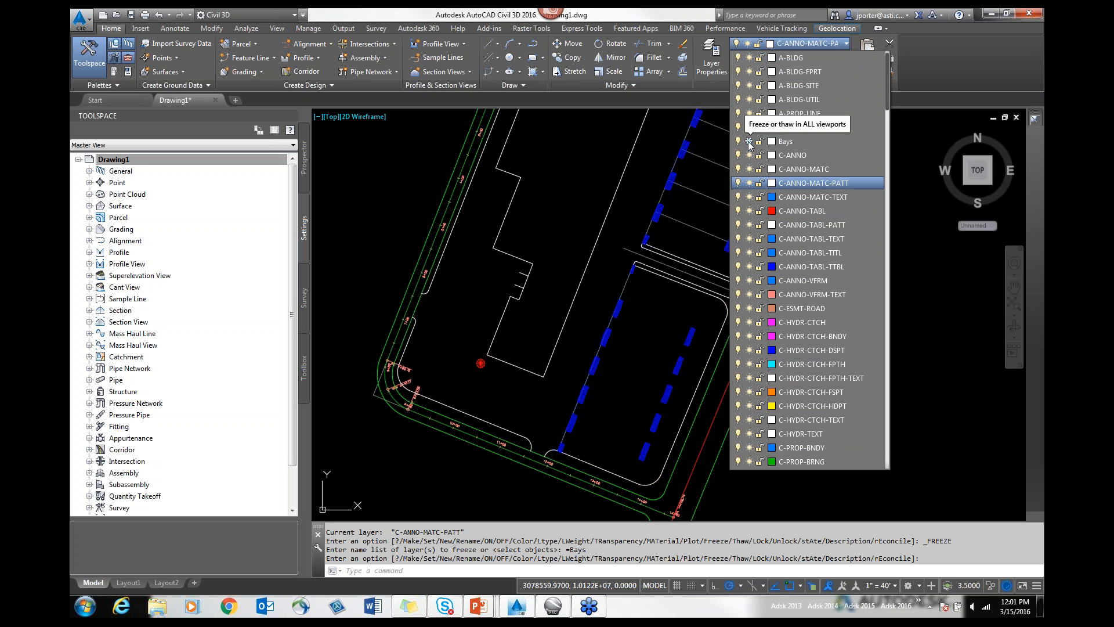
left_click(750, 143)
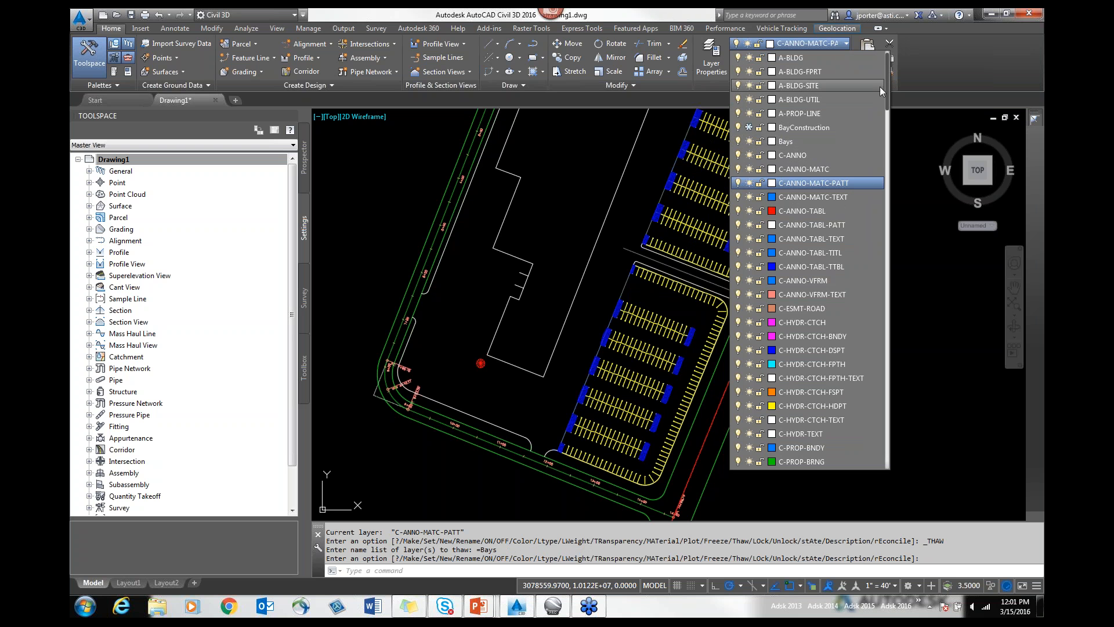
Freeze the GUIDE layer to hide the guide lines in both lots
left_click_drag(887, 86, 898, 417)
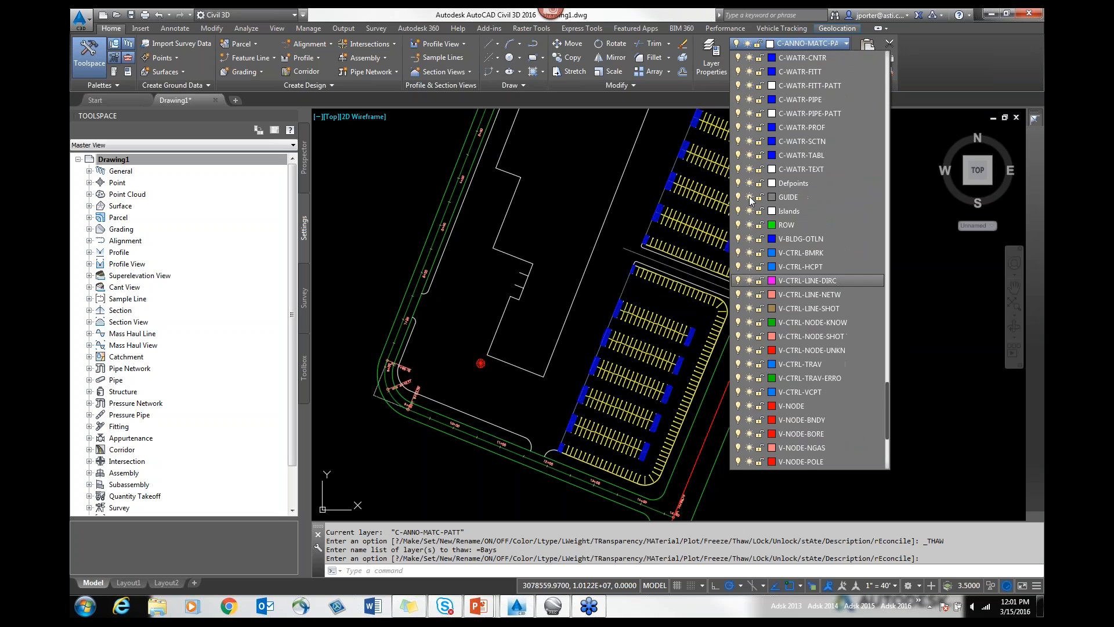
left_click(749, 197)
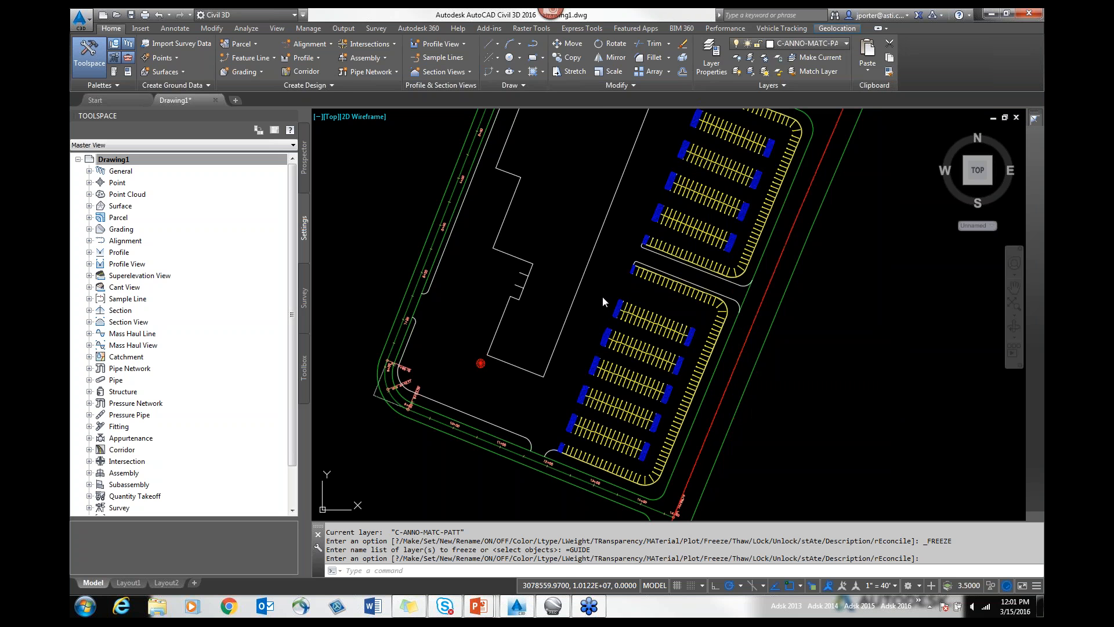
key("Escape")
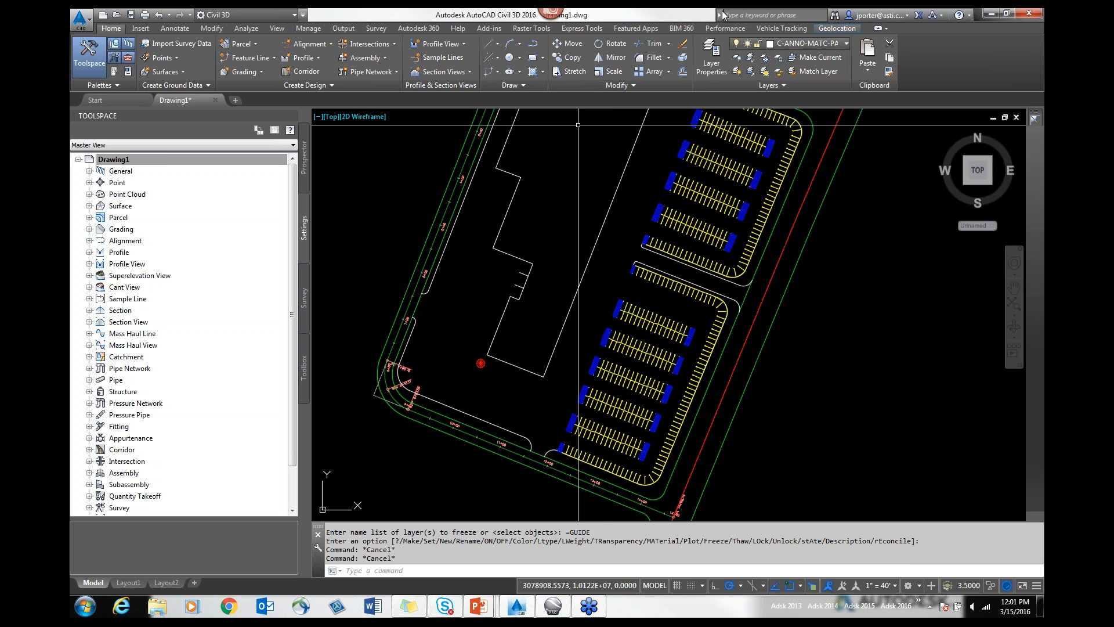
Set the westernmost bay of the southern lot's northern perimeter row to the Disabled bay type and end the bay editing
left_click(775, 29)
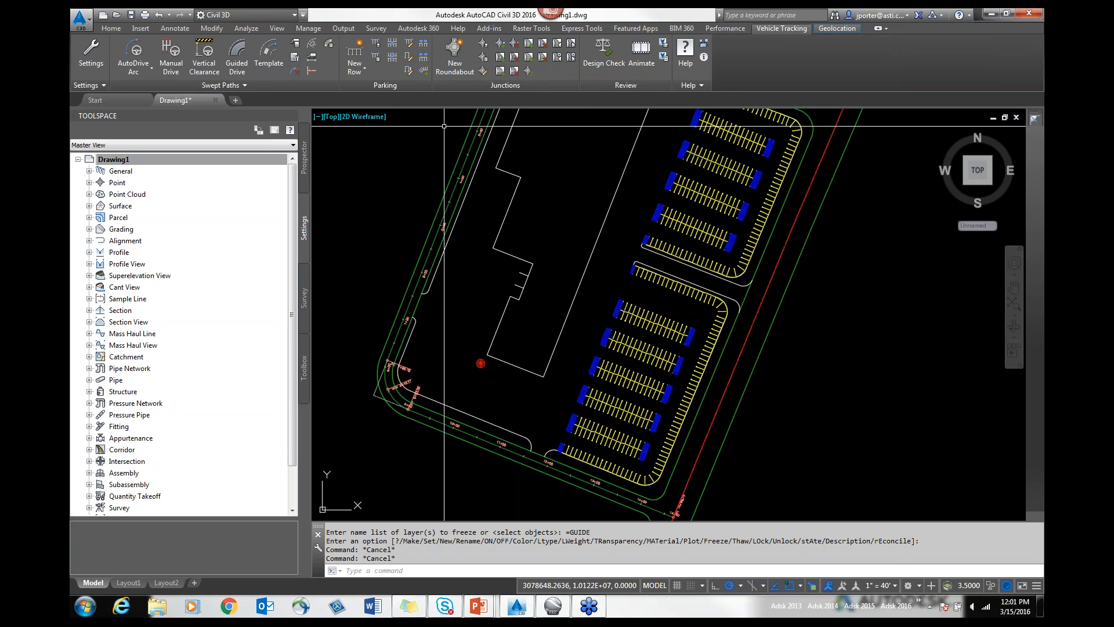
left_click(409, 60)
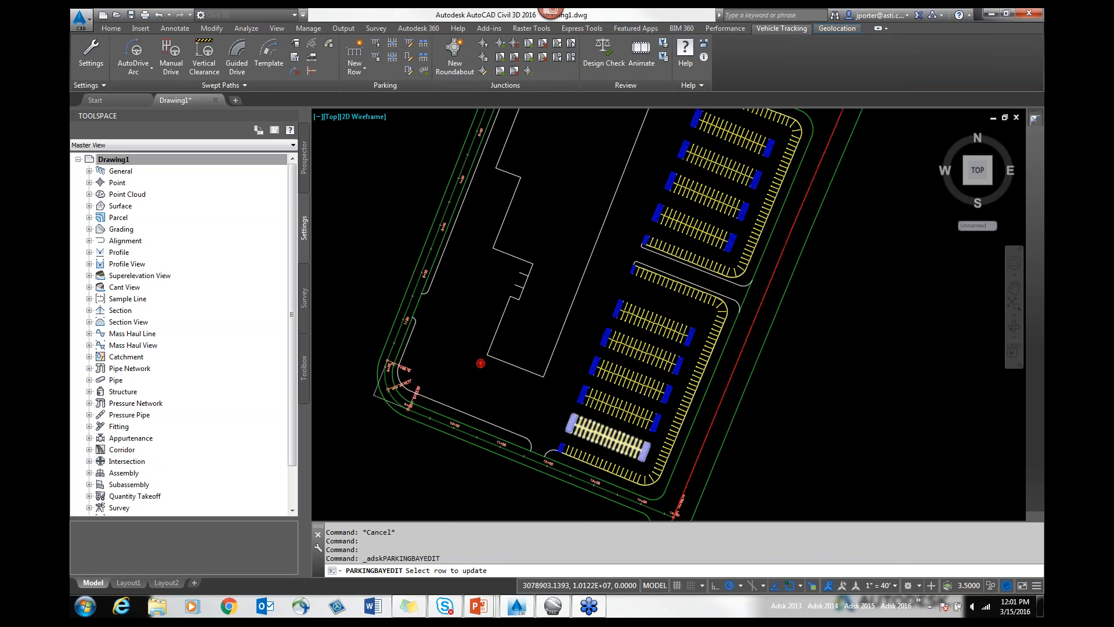
scroll(572, 436, "up", 4)
middle_click_drag(637, 289, 586, 414)
middle_click_drag(663, 181, 622, 288)
scroll(622, 288, "up", 3)
left_click(566, 291)
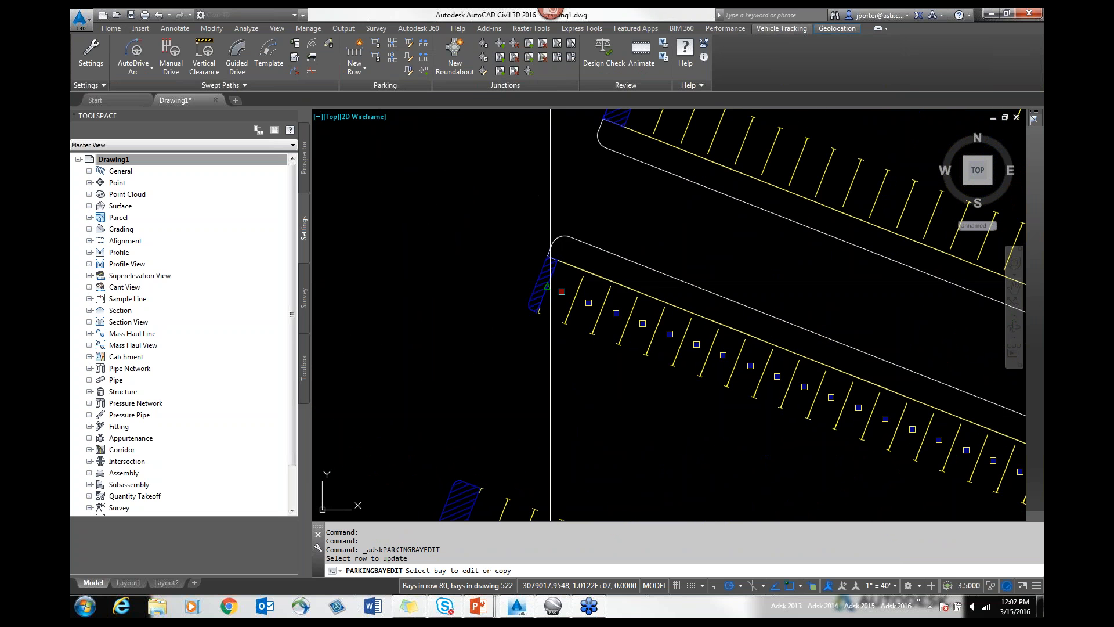
left_click(571, 287)
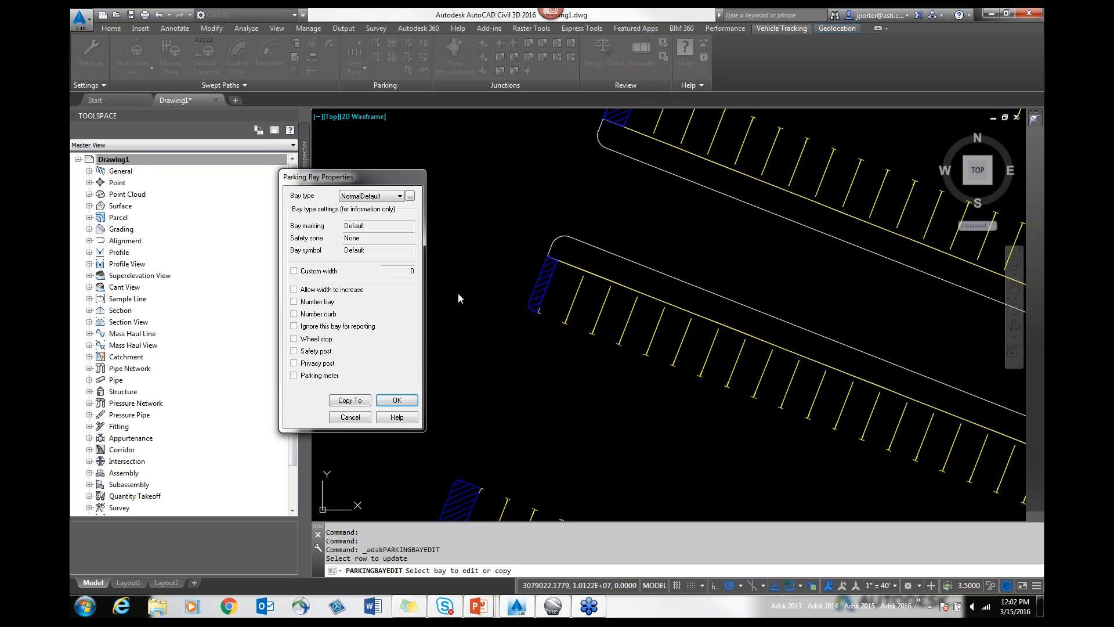
left_click(400, 196)
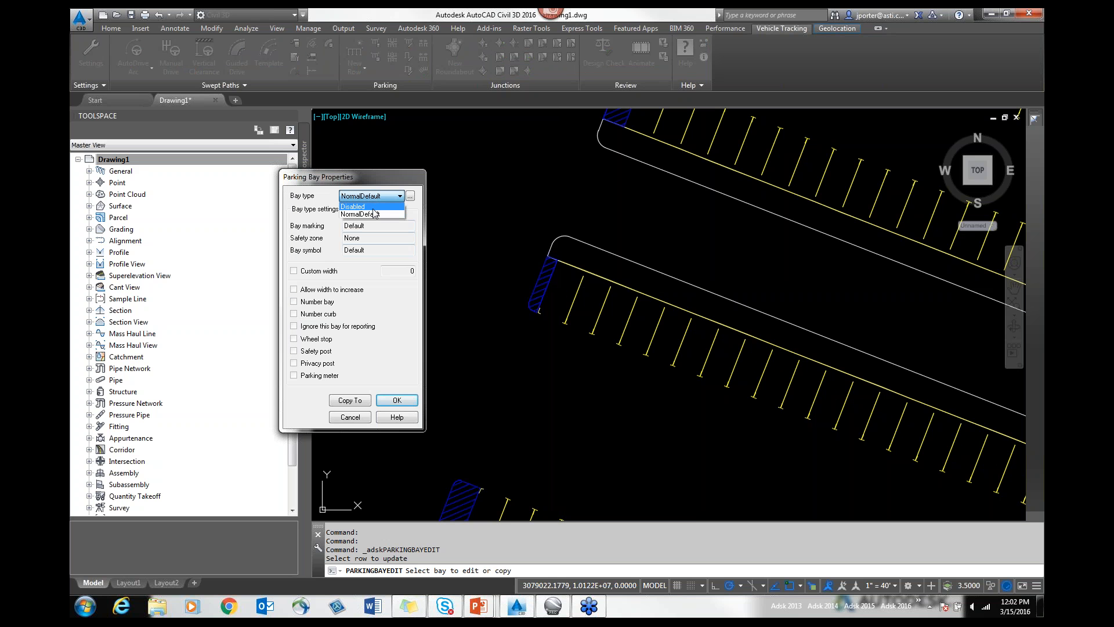
left_click(373, 207)
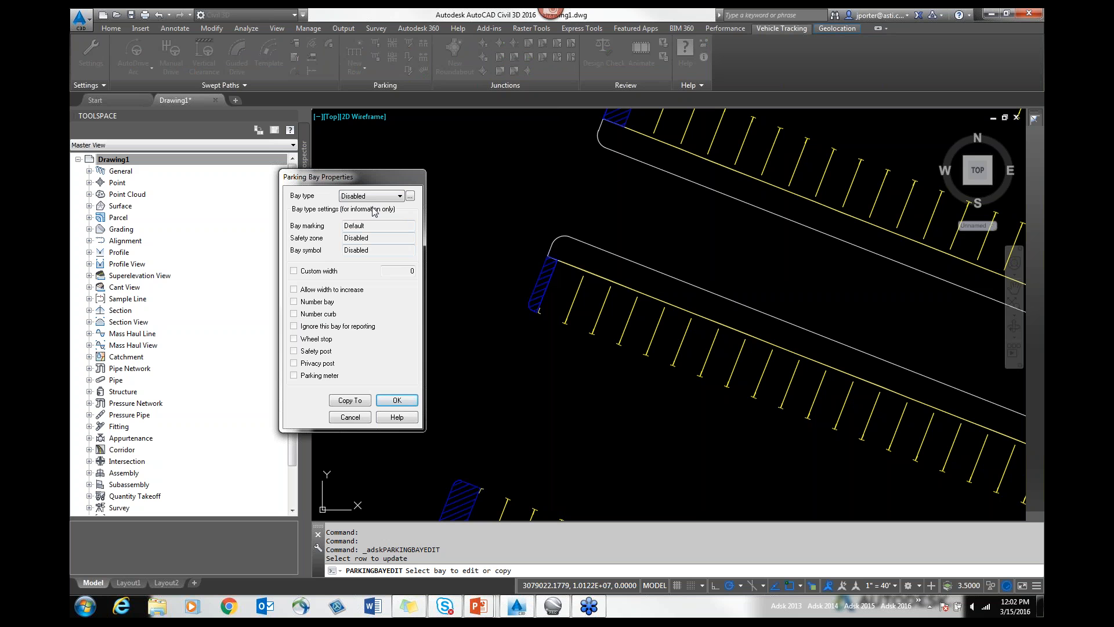
left_click(390, 401)
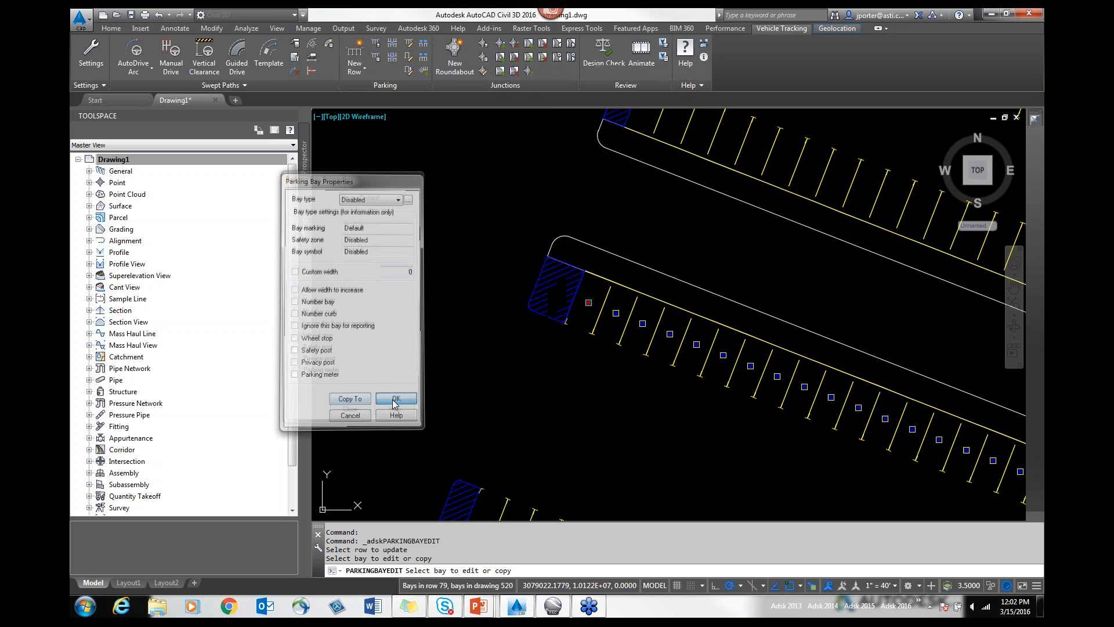
scroll(562, 322, "down", 2)
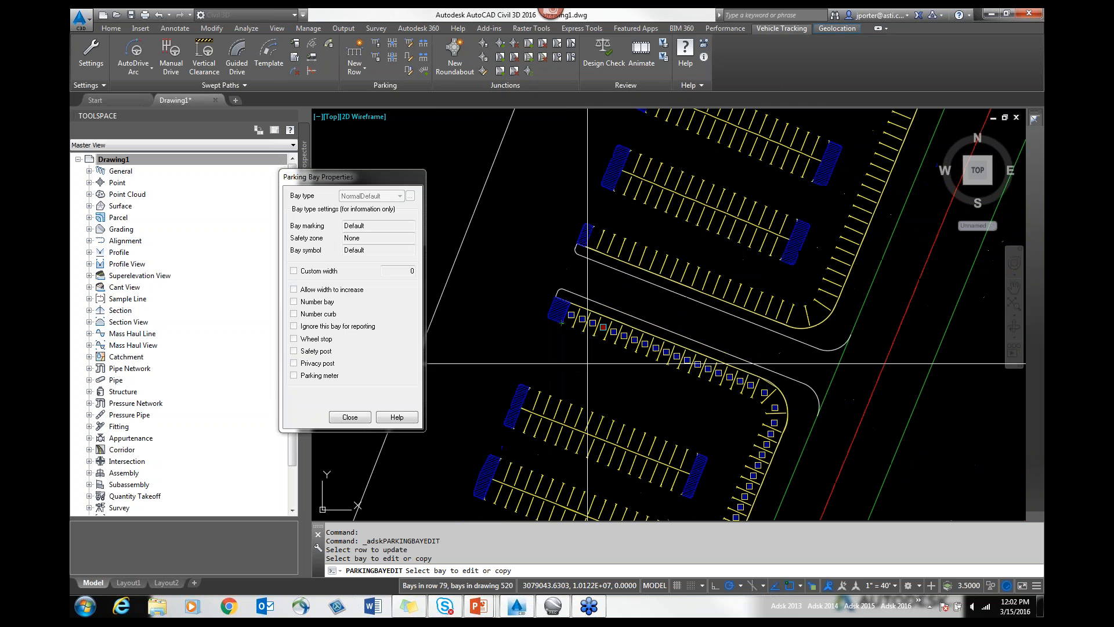
left_click(351, 417)
scroll(578, 325, "up", 3)
key("Escape")
scroll(586, 331, "up", 2)
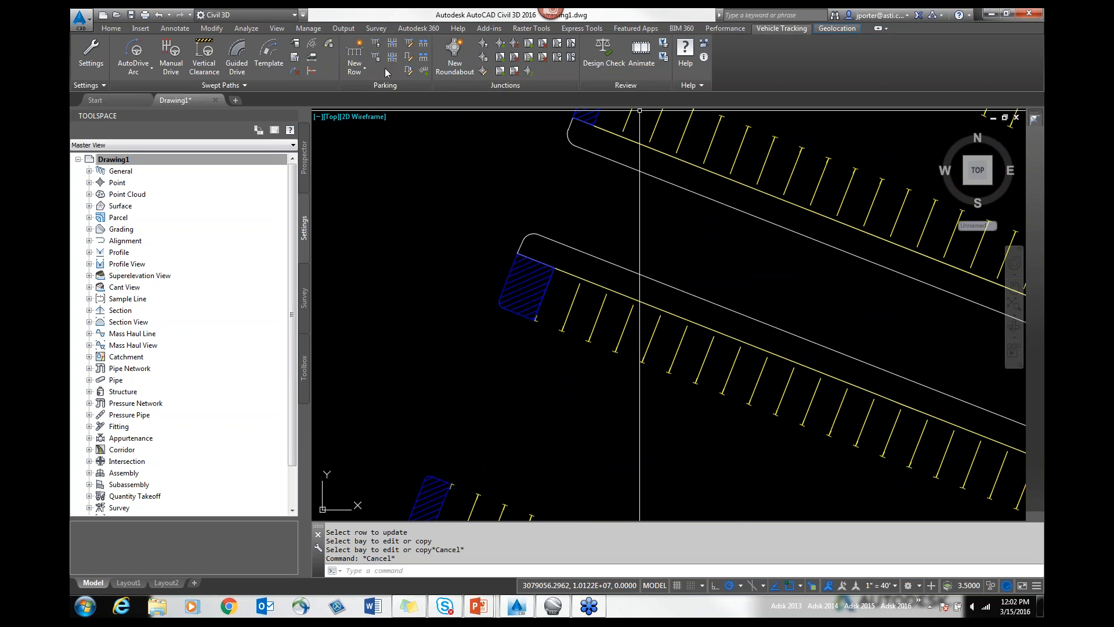
Edit the first regular bay beside the hatched western end of the same row, setting its bay type to Disabled
left_click(409, 56)
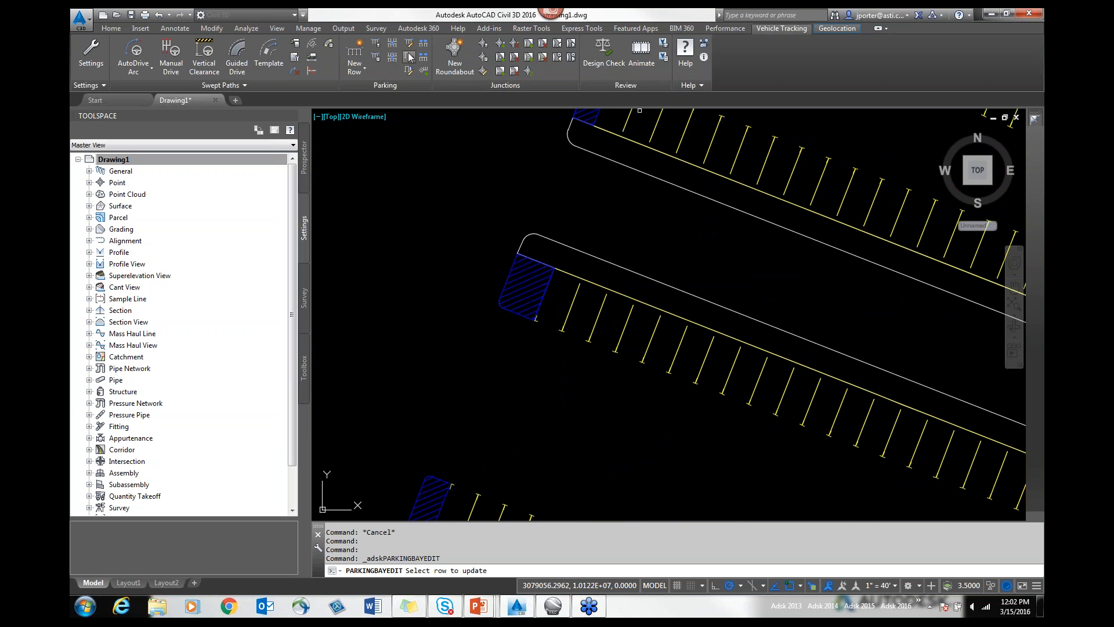
left_click(564, 311)
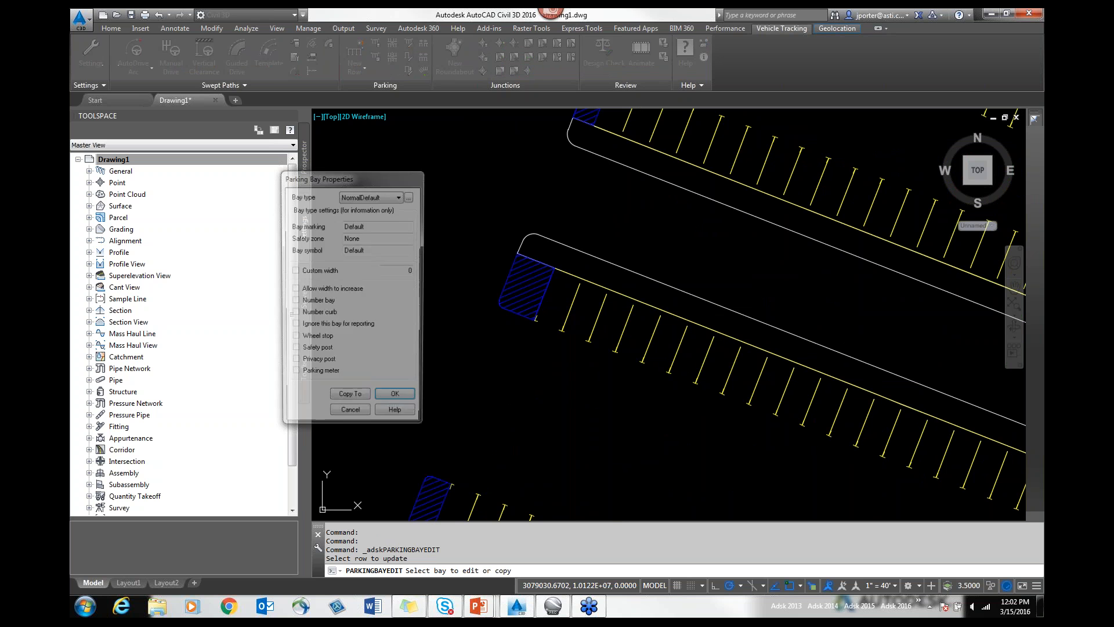
left_click(378, 196)
left_click(374, 212)
left_click(394, 401)
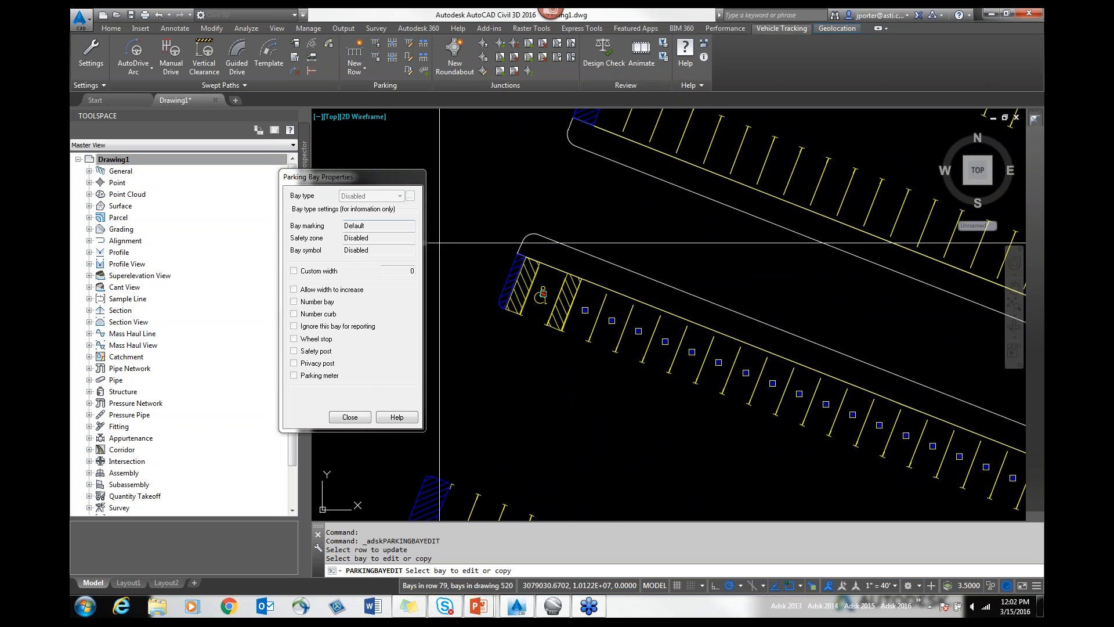
Set the bay east of the accessible one to Disabled and copy its properties to the next four bays along the row
left_click(585, 312)
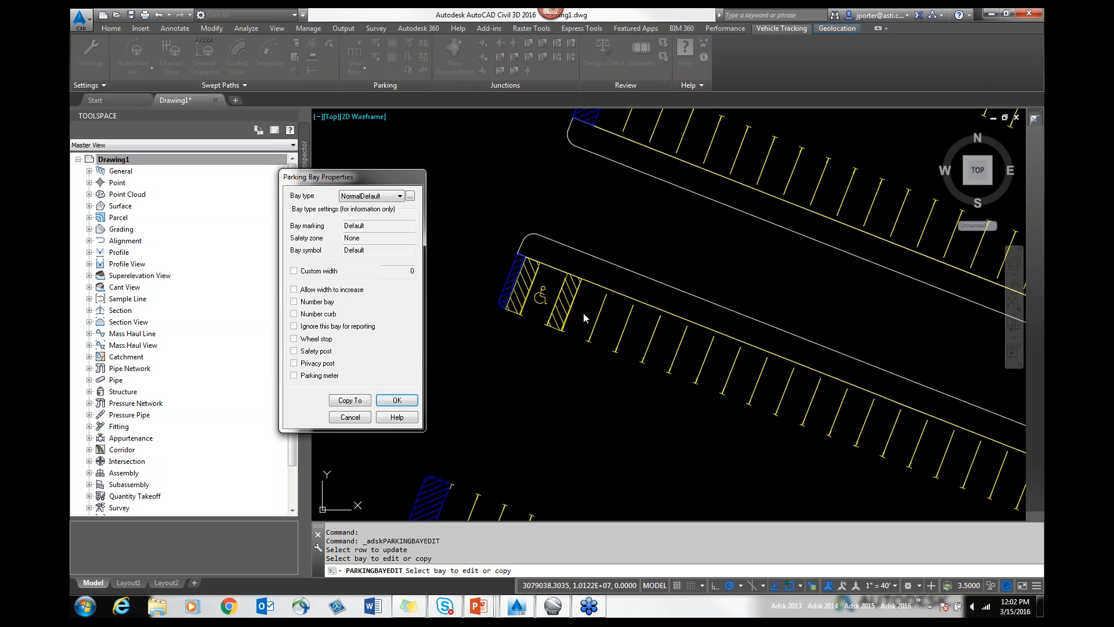
left_click(375, 196)
left_click(363, 212)
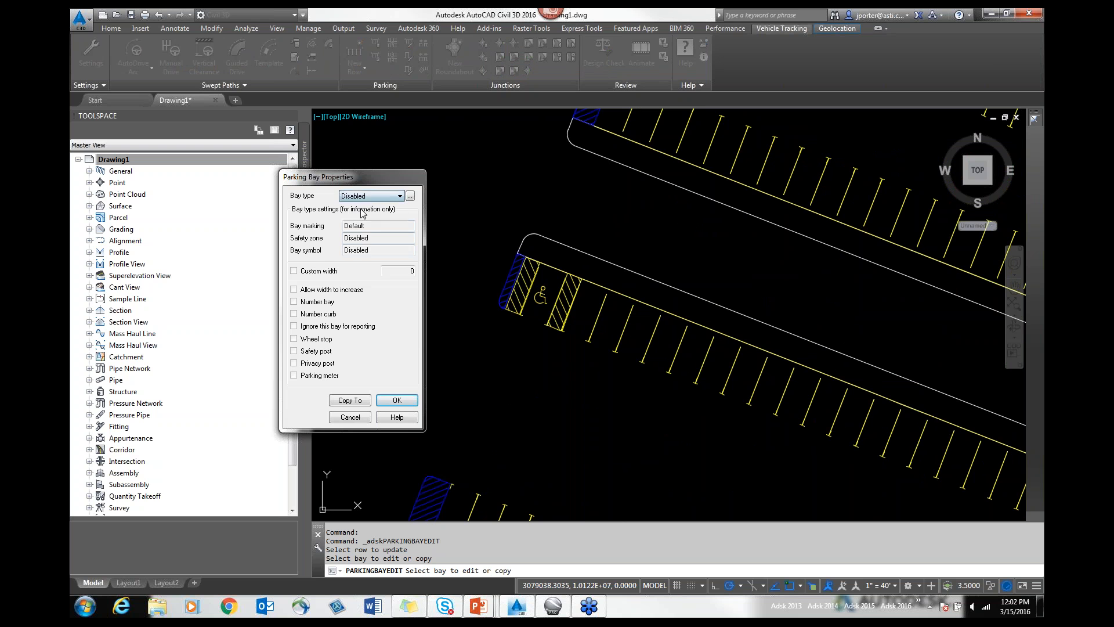
left_click(358, 401)
left_click(605, 325)
left_click(637, 335)
left_click(636, 335)
left_click(690, 351)
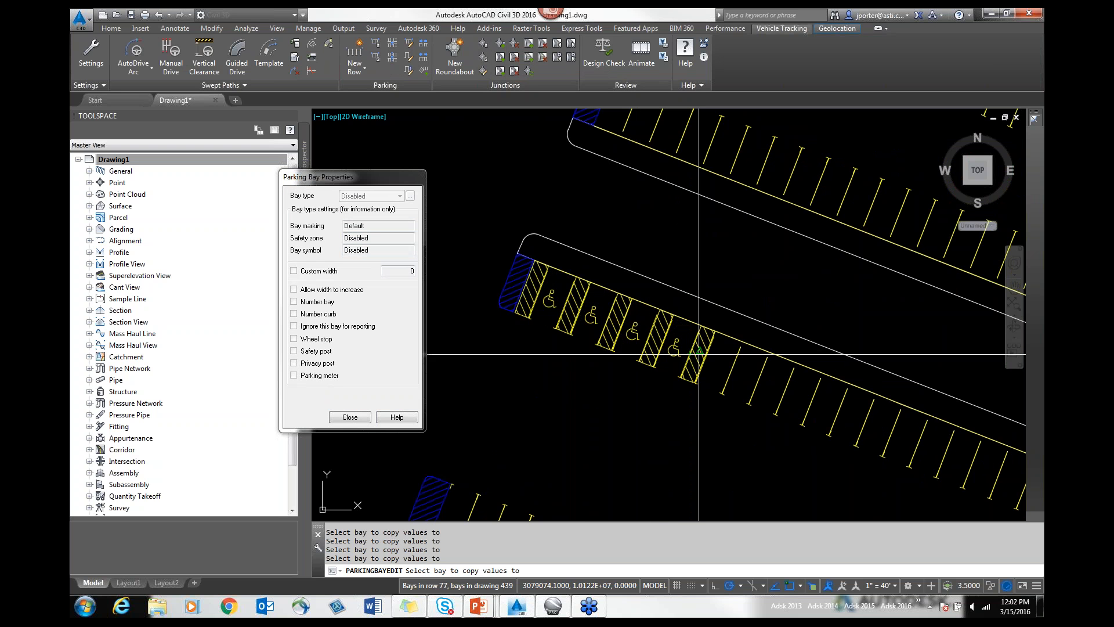
left_click(725, 364)
left_click(750, 377)
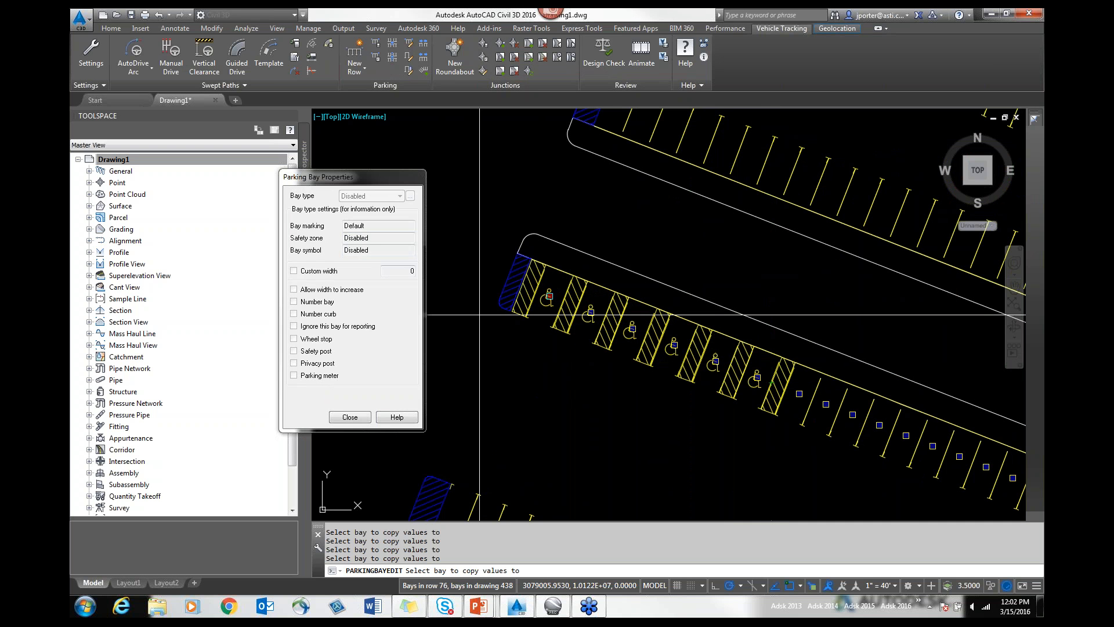
key("Escape")
scroll(526, 293, "down", 3)
scroll(612, 267, "down", 3)
scroll(604, 273, "down", 2)
middle_click_drag(523, 403, 700, 401)
scroll(703, 413, "up", 2)
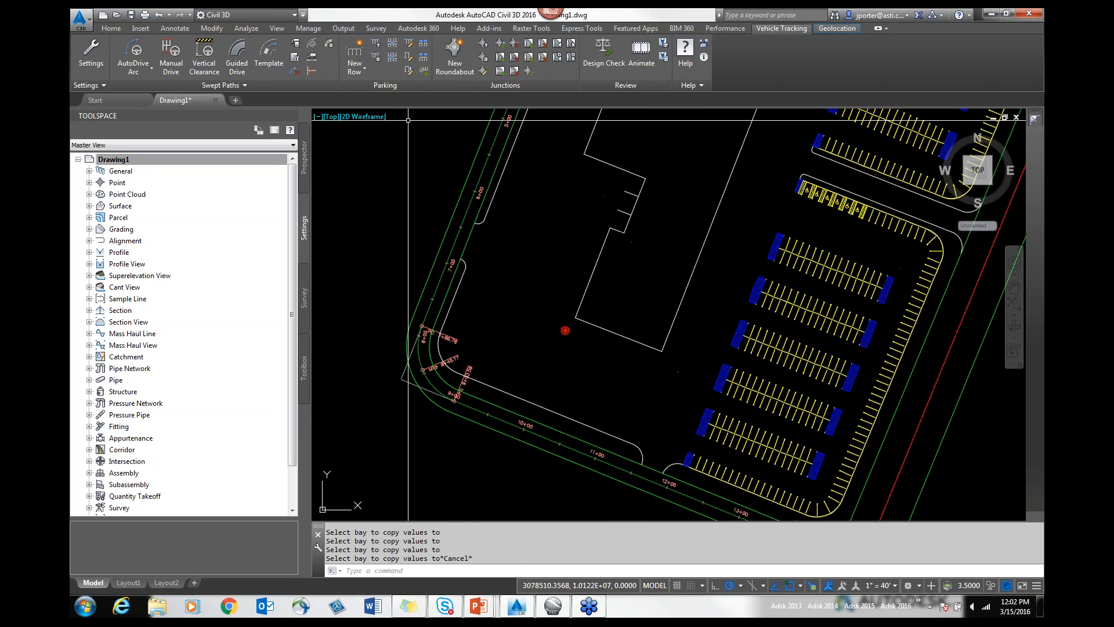
Draw a new 90-degree parking row along the curb from the southern driveway around the southwest corner to the western driveway, bays facing inward
left_click(360, 71)
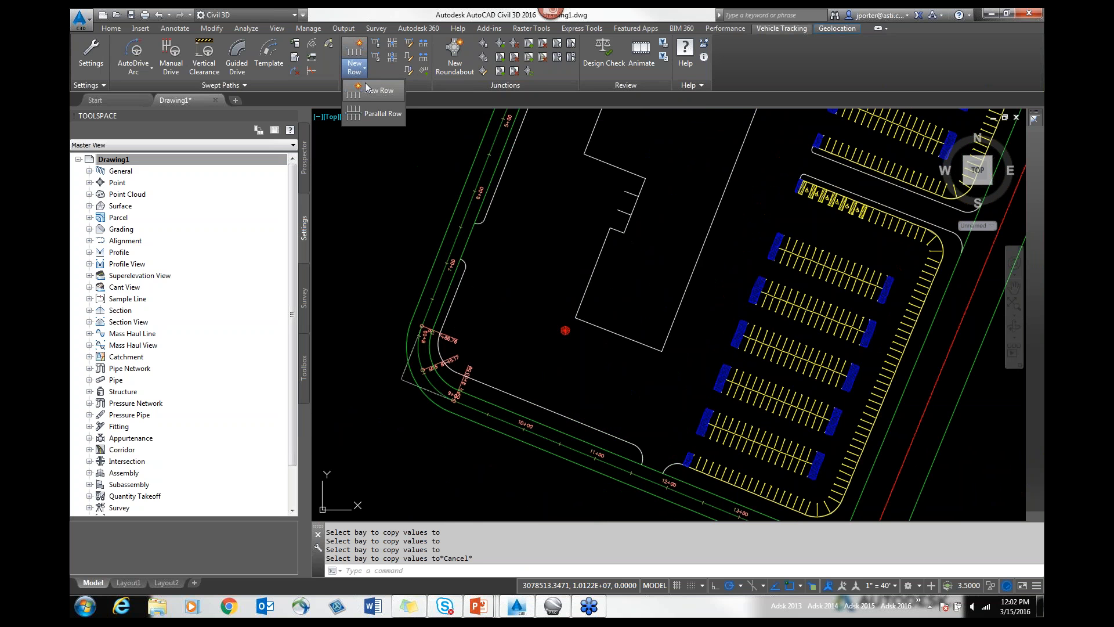
left_click(371, 90)
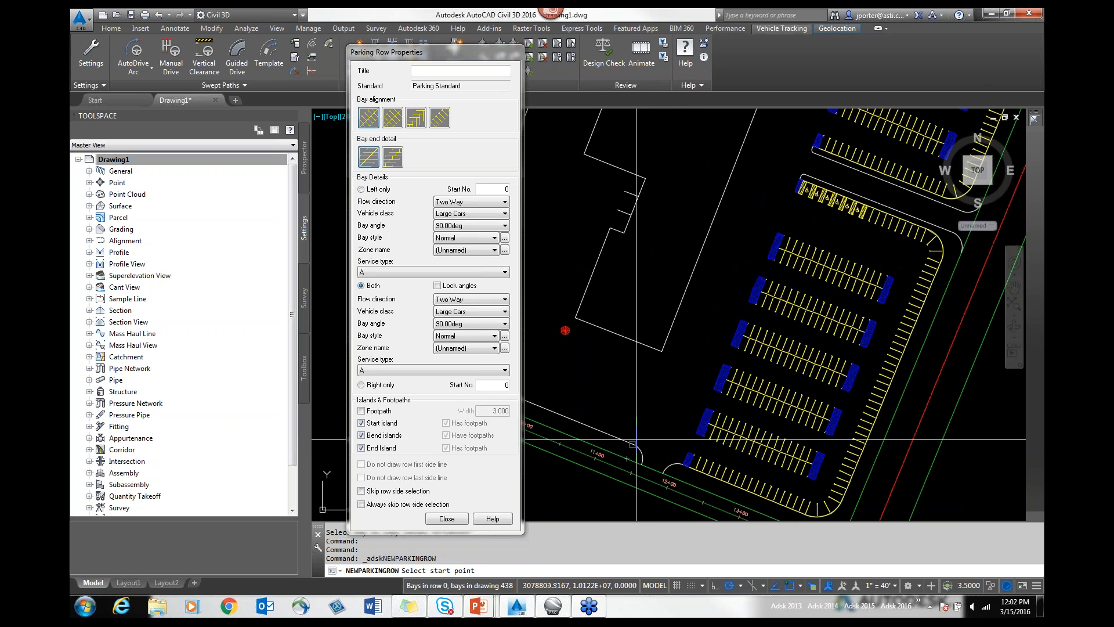
left_click(637, 432)
middle_click_drag(633, 394, 954, 379)
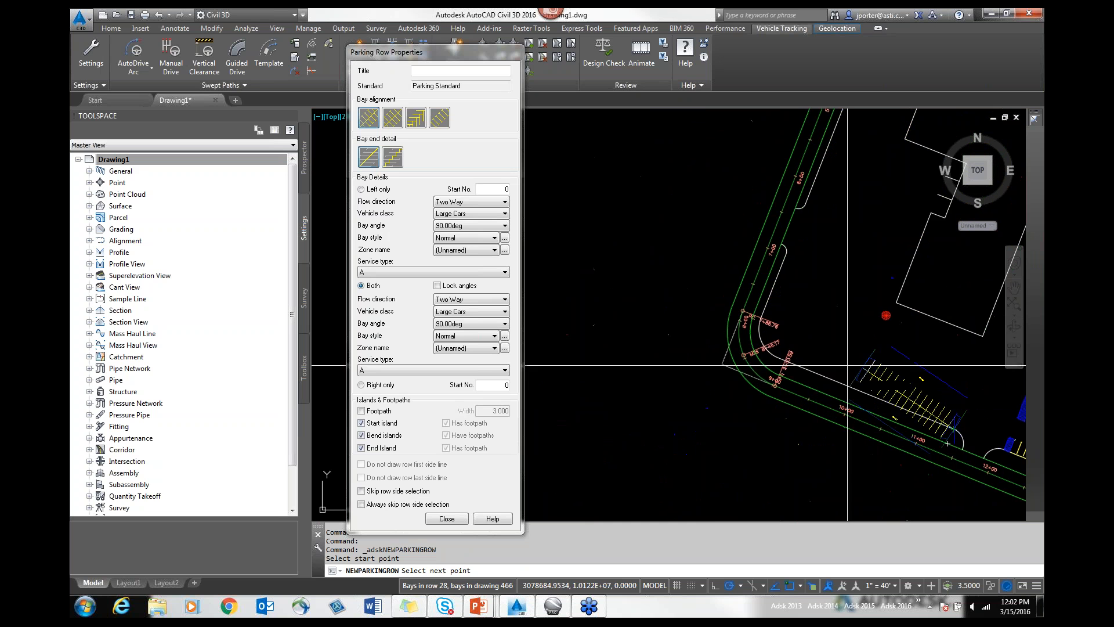
scroll(774, 354, "up", 8)
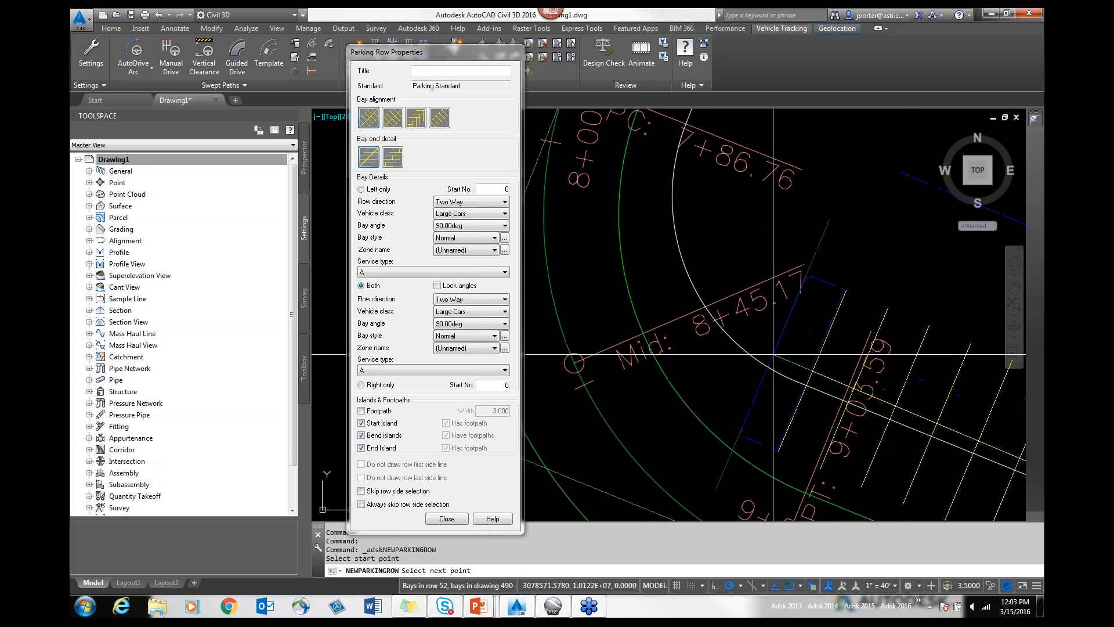
left_click(790, 381)
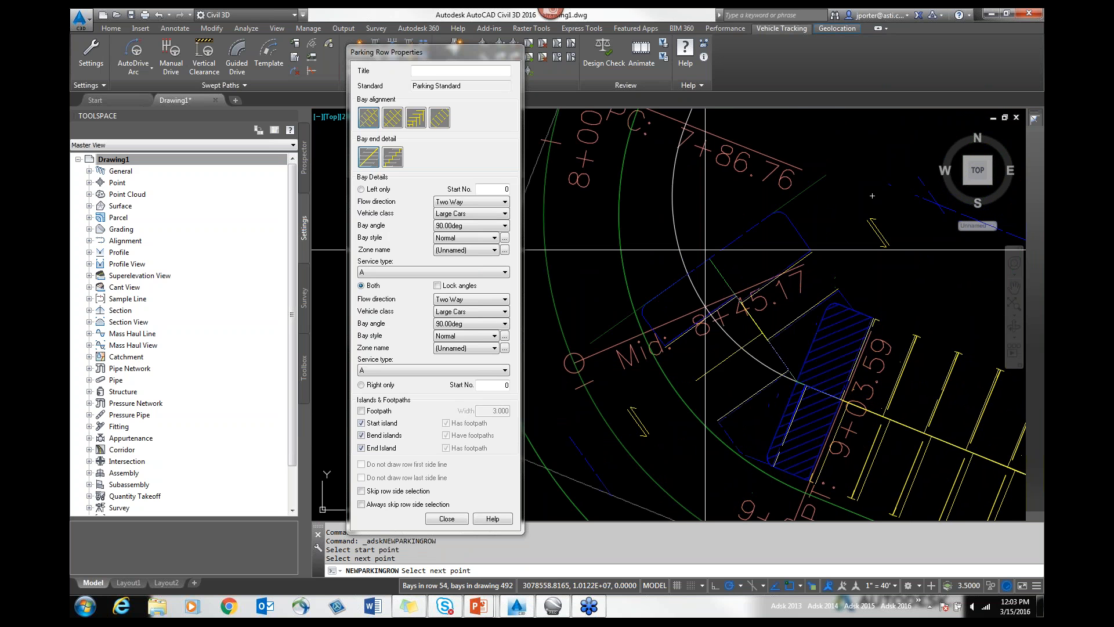
left_click(687, 126)
scroll(785, 181, "down", 8)
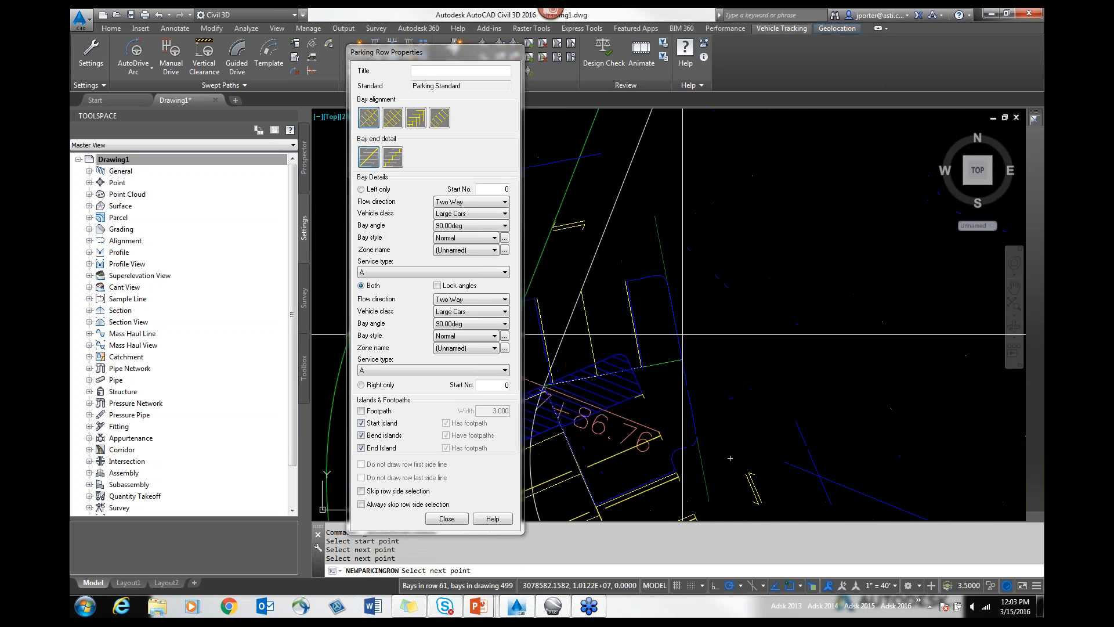
key("Return")
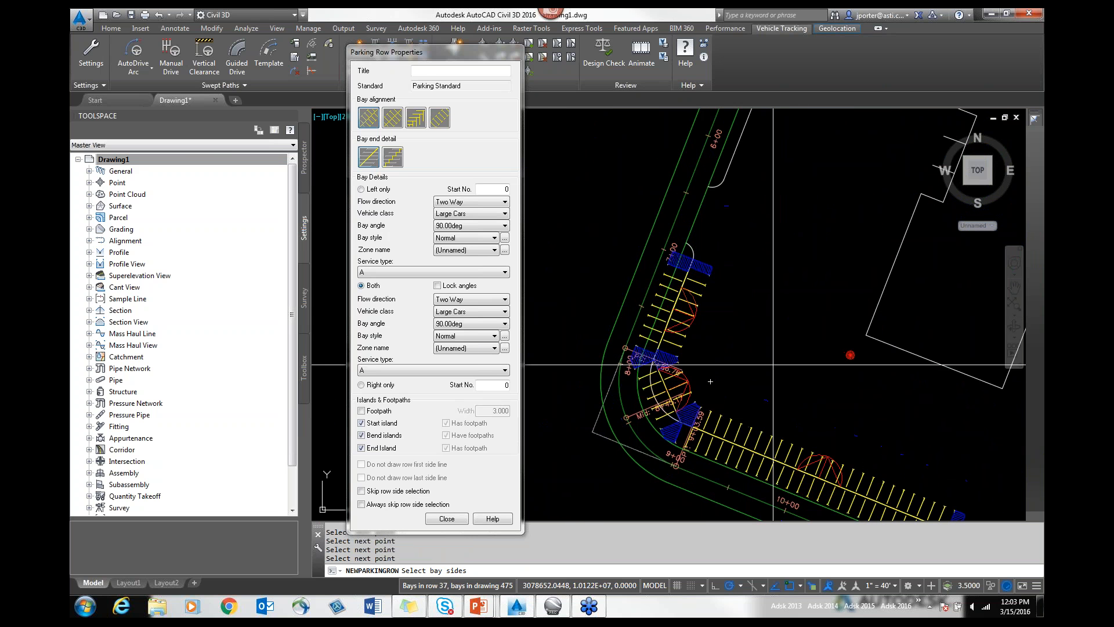
left_click(447, 518)
Reshape the new row's straight segment at the southwest corner into an arc that follows the curved curb
scroll(669, 386, "up", 5)
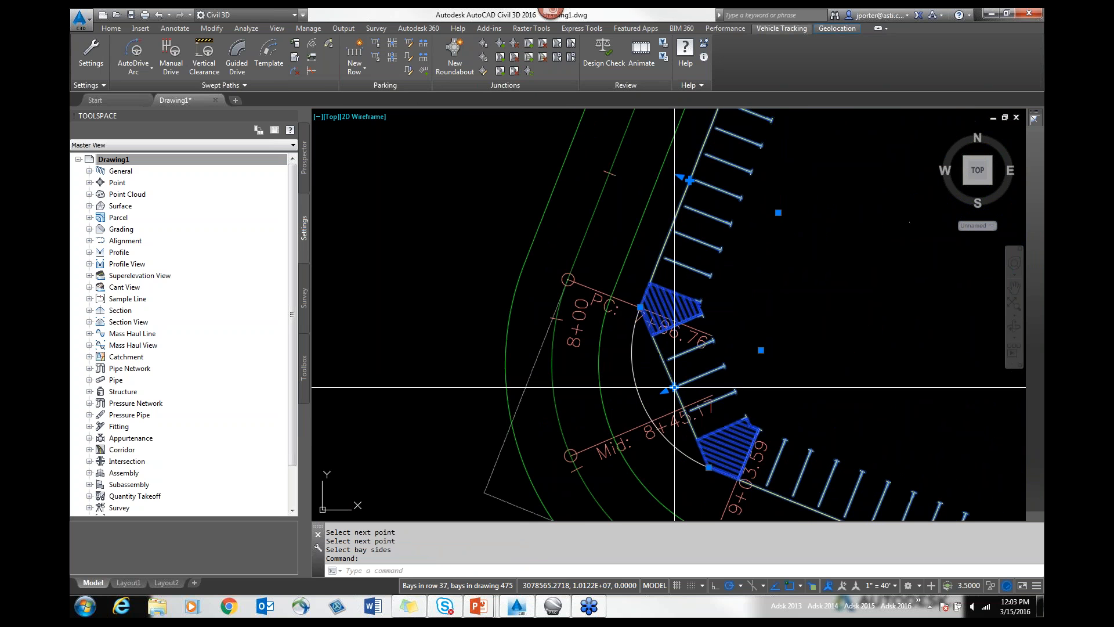
left_click(672, 387)
key("Escape")
key("Escape")
scroll(683, 266, "down", 6)
middle_click_drag(770, 280, 520, 371)
scroll(619, 296, "down", 2)
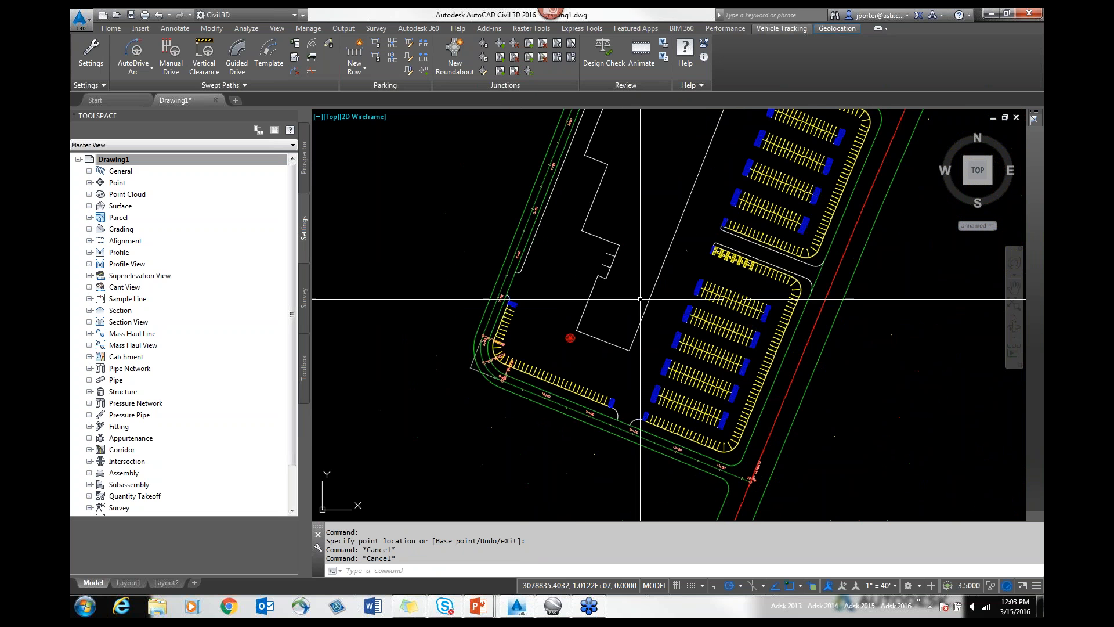
middle_click_drag(659, 287, 583, 353)
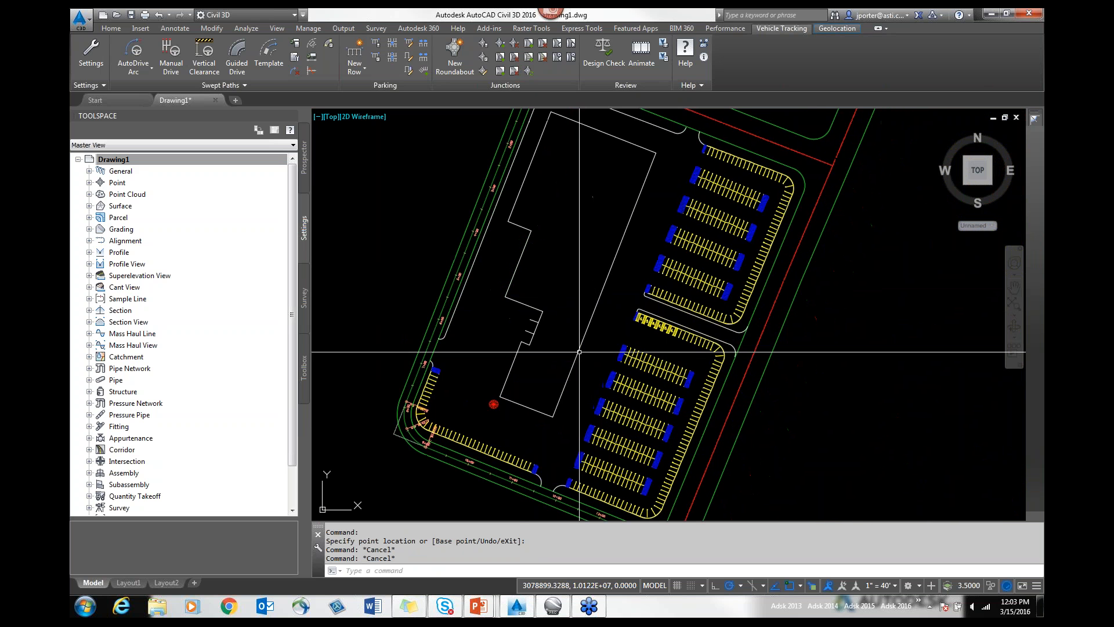
Generate the parking bay report, widen its columns and window to review the counts by standard and bay type, and close it
left_click(378, 55)
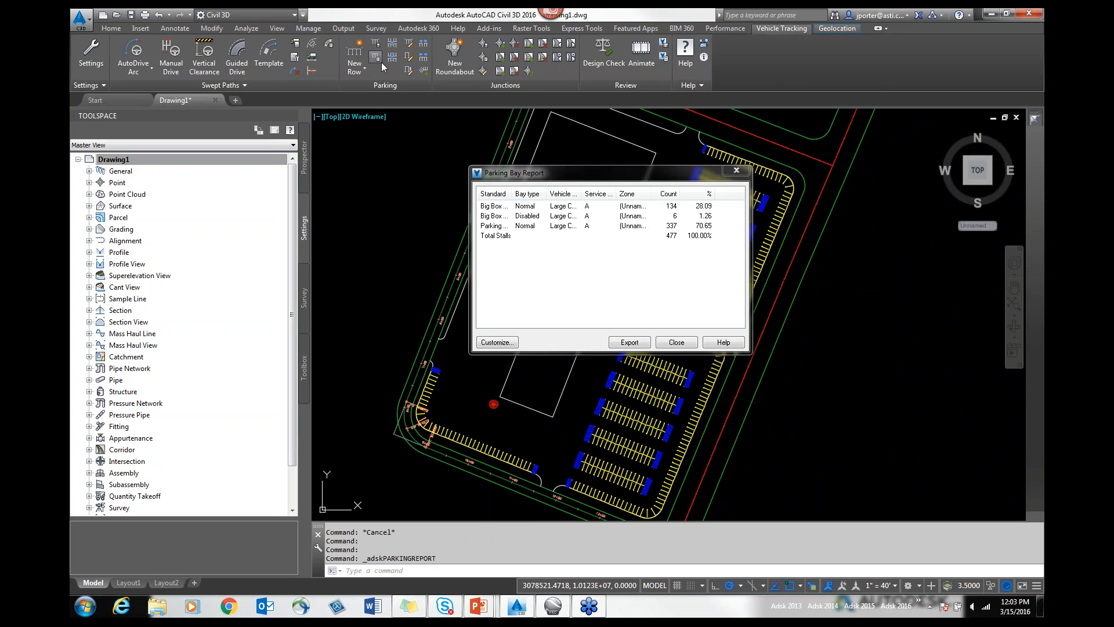
mouse_move(513, 193)
left_mouse_down()
mouse_move(574, 202)
mouse_move(540, 201)
left_mouse_up()
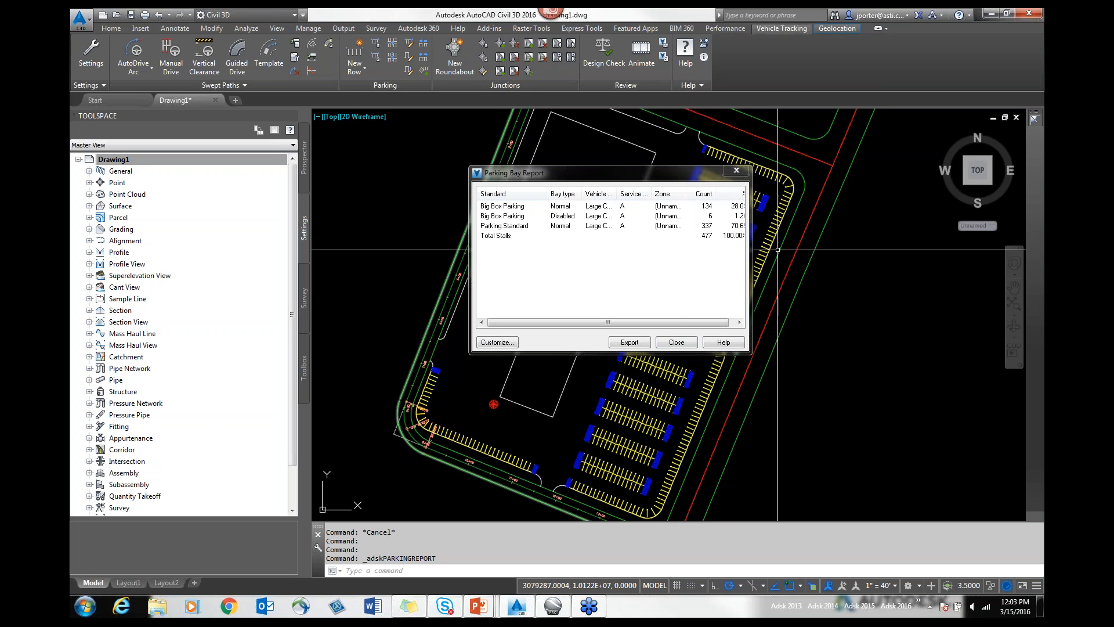
left_click_drag(751, 262, 874, 261)
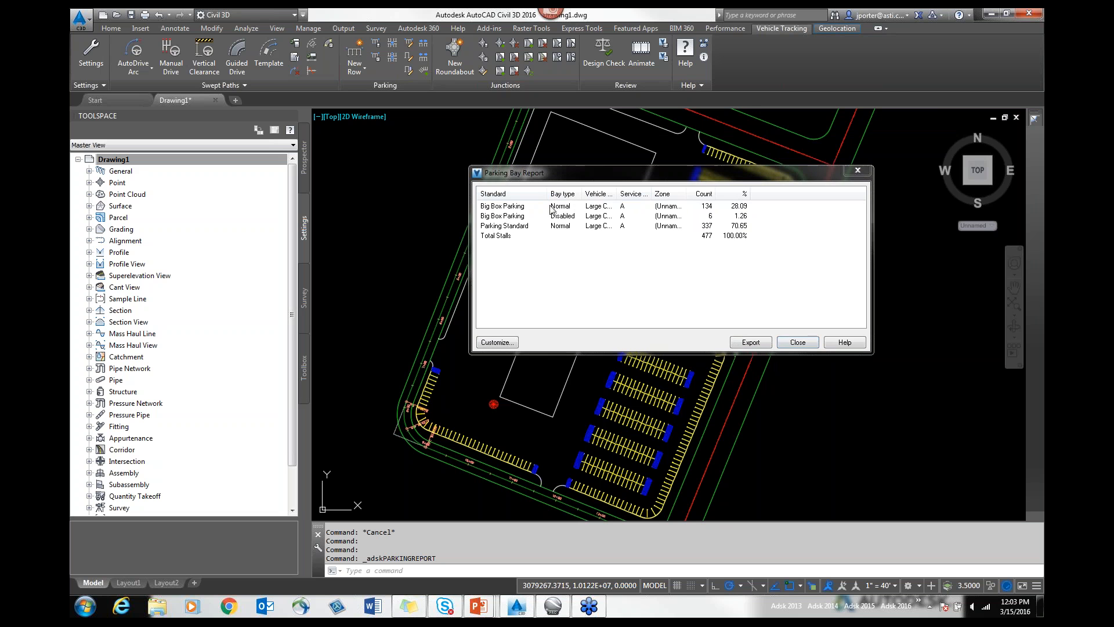
left_click_drag(582, 193, 601, 194)
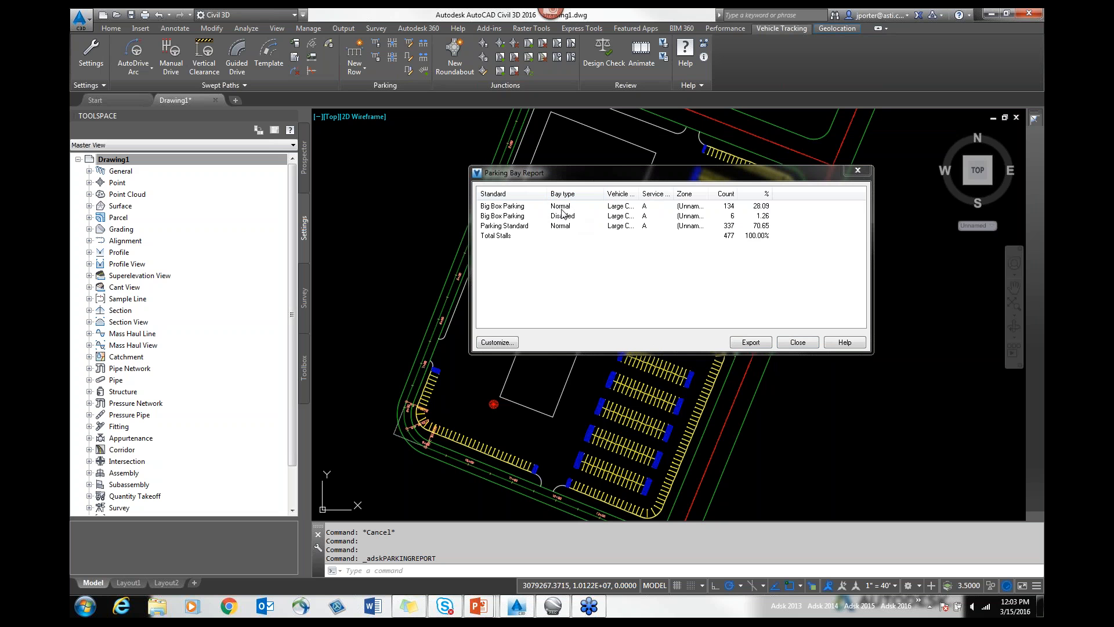
double_click(639, 195)
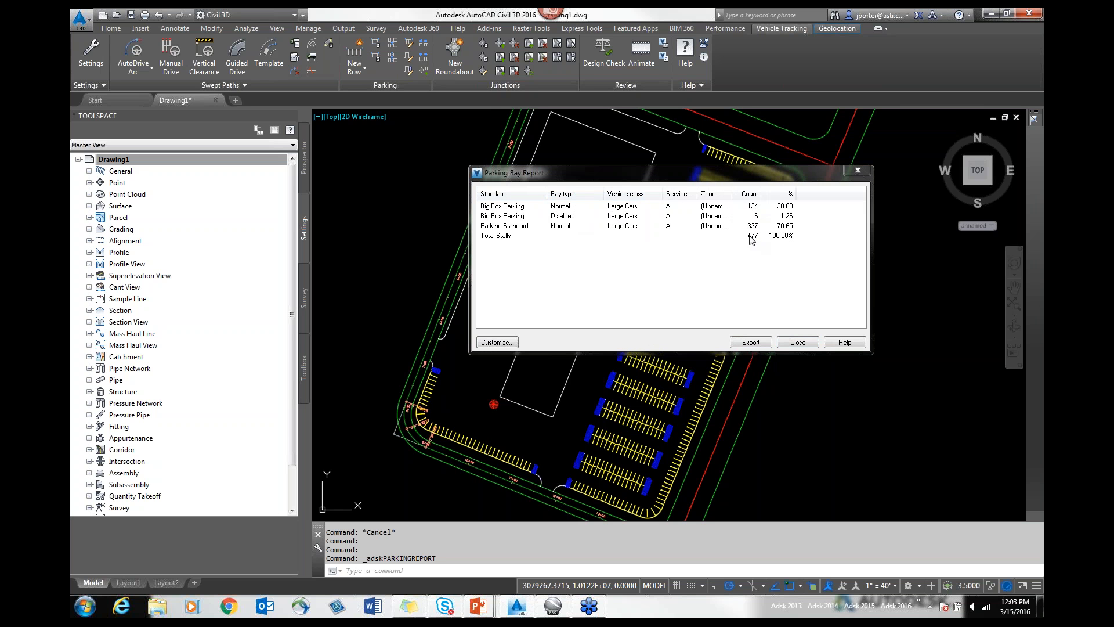
left_click(498, 225)
left_click(858, 170)
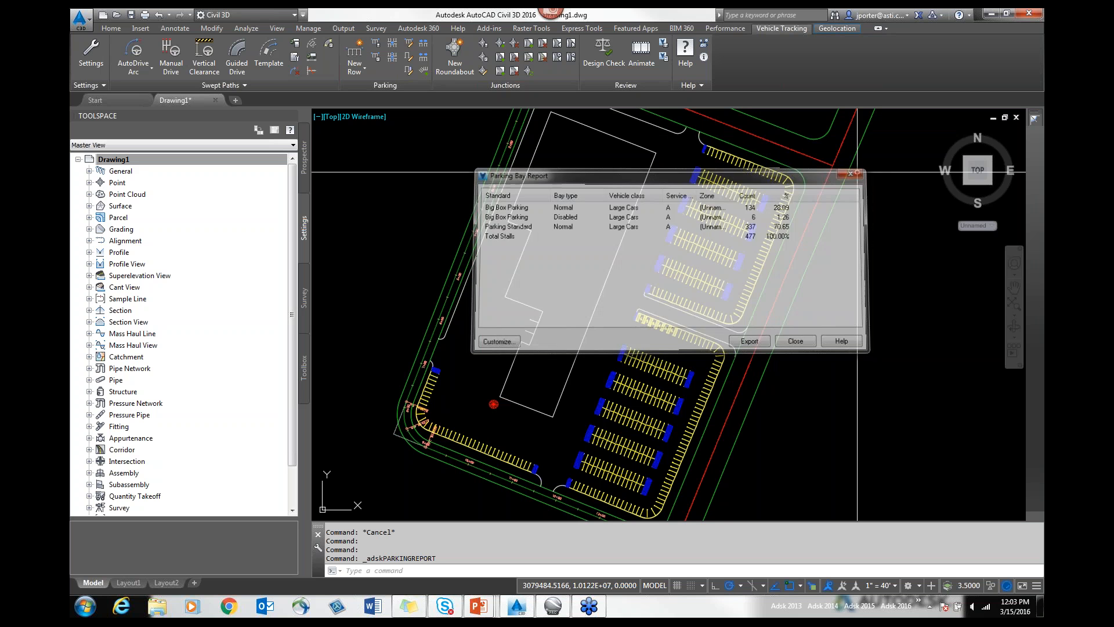
Reopen the parking bay report, check which file types it can be exported to, and close it without exporting
left_click(379, 59)
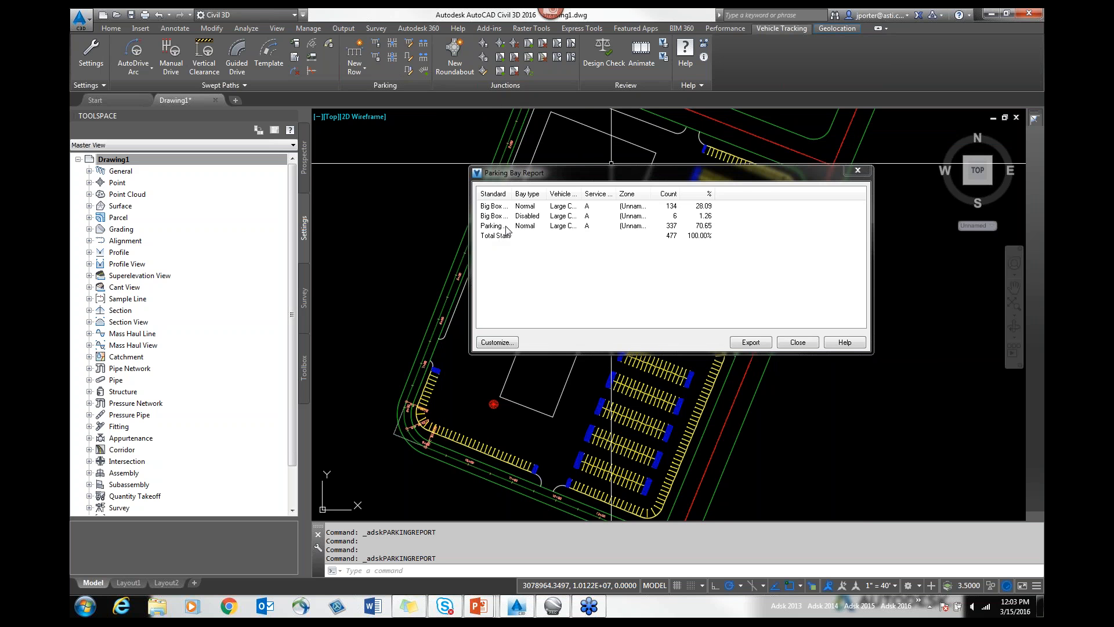
left_click_drag(512, 193, 567, 193)
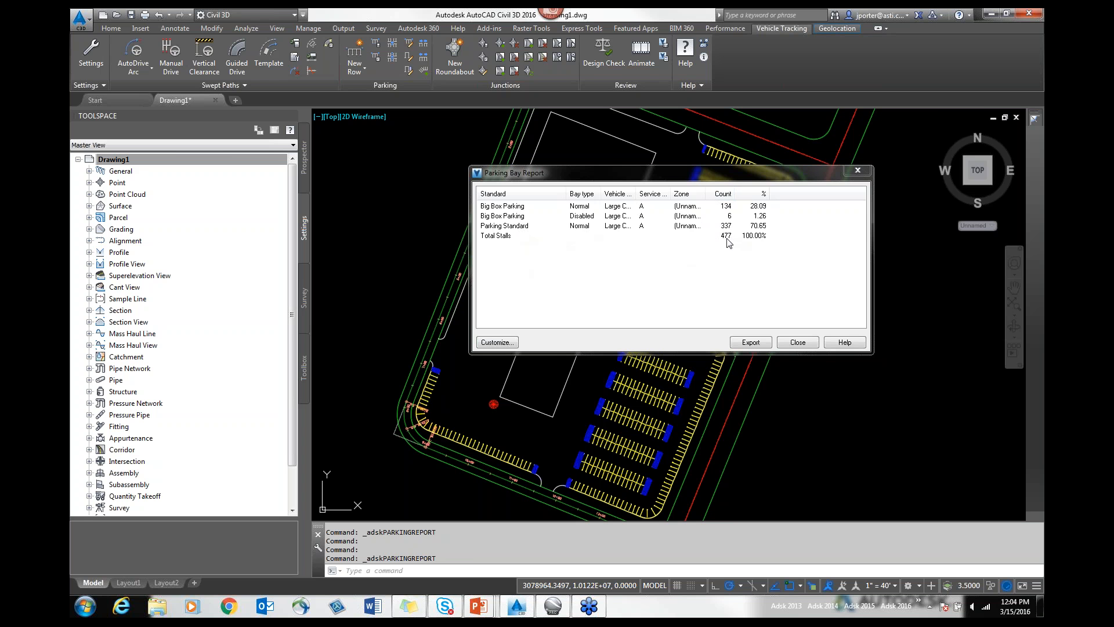
left_click(751, 342)
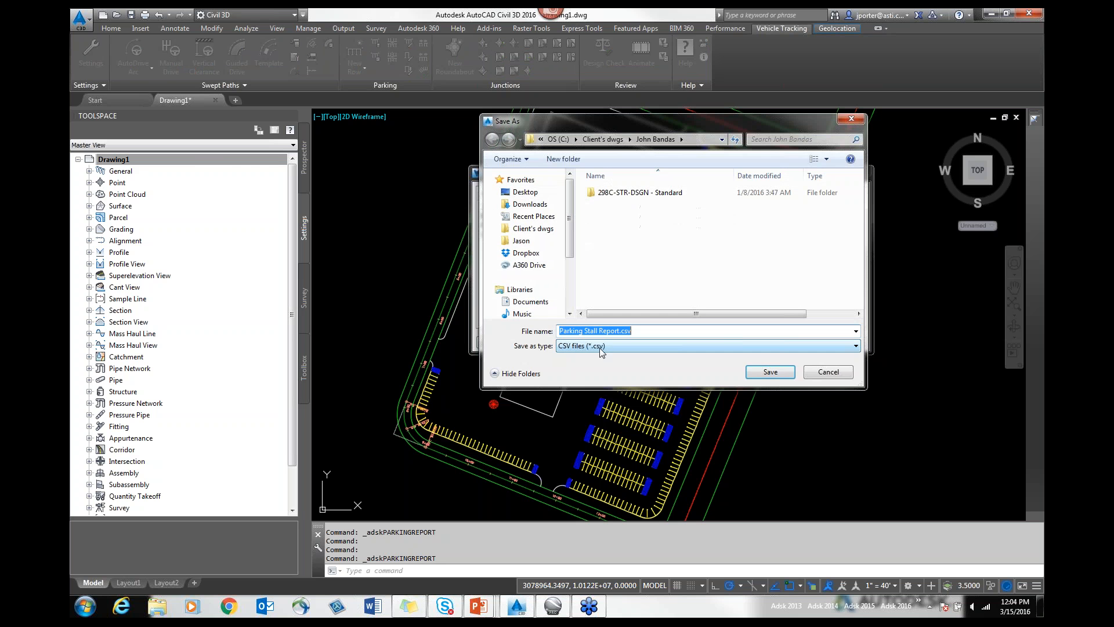
left_click(653, 346)
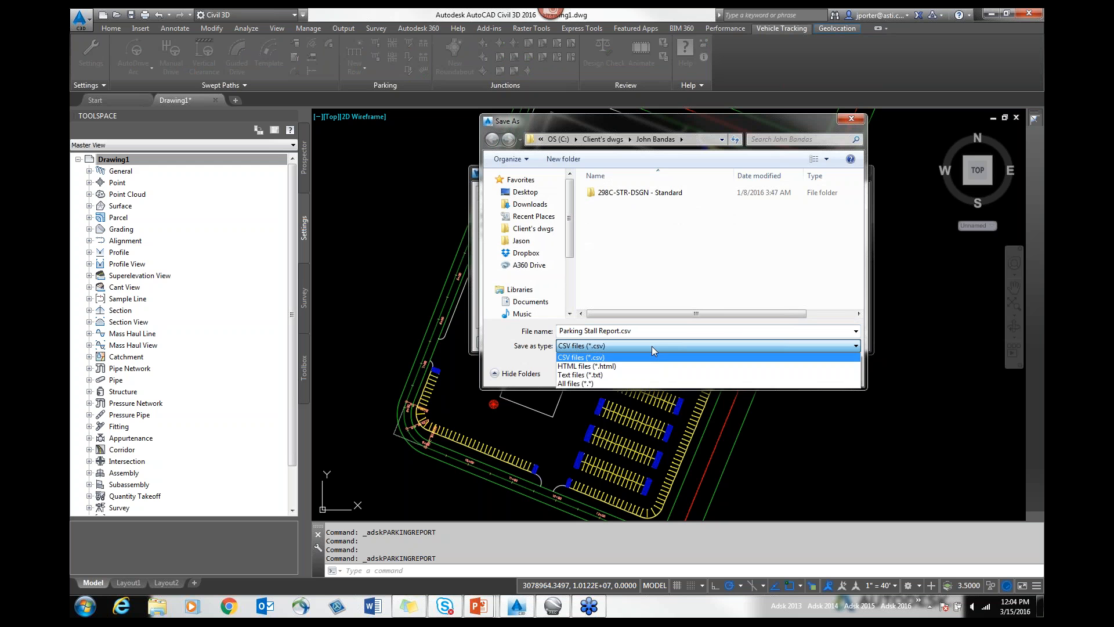
left_click(719, 284)
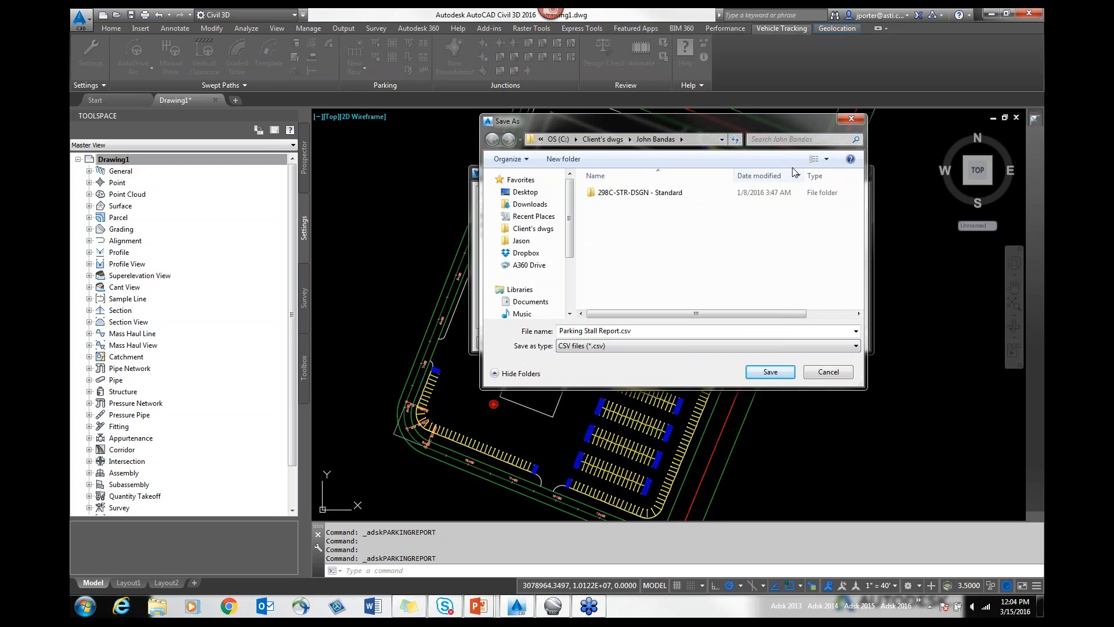
left_click(851, 119)
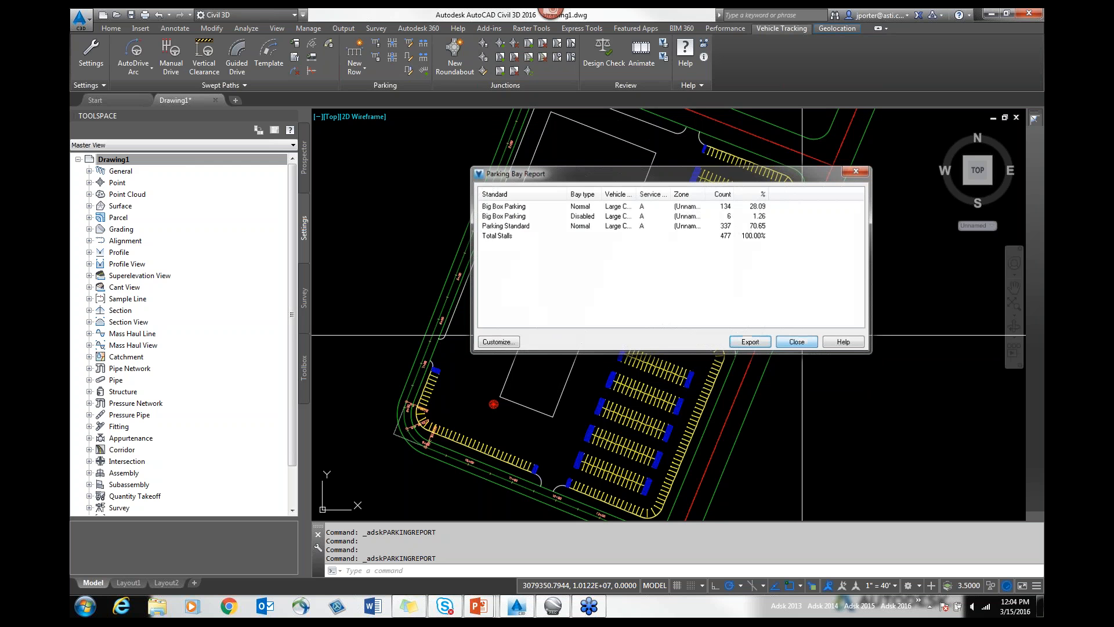
left_click(790, 344)
scroll(659, 261, "down", 3)
key("Escape")
key("Escape")
scroll(651, 336, "up", 2)
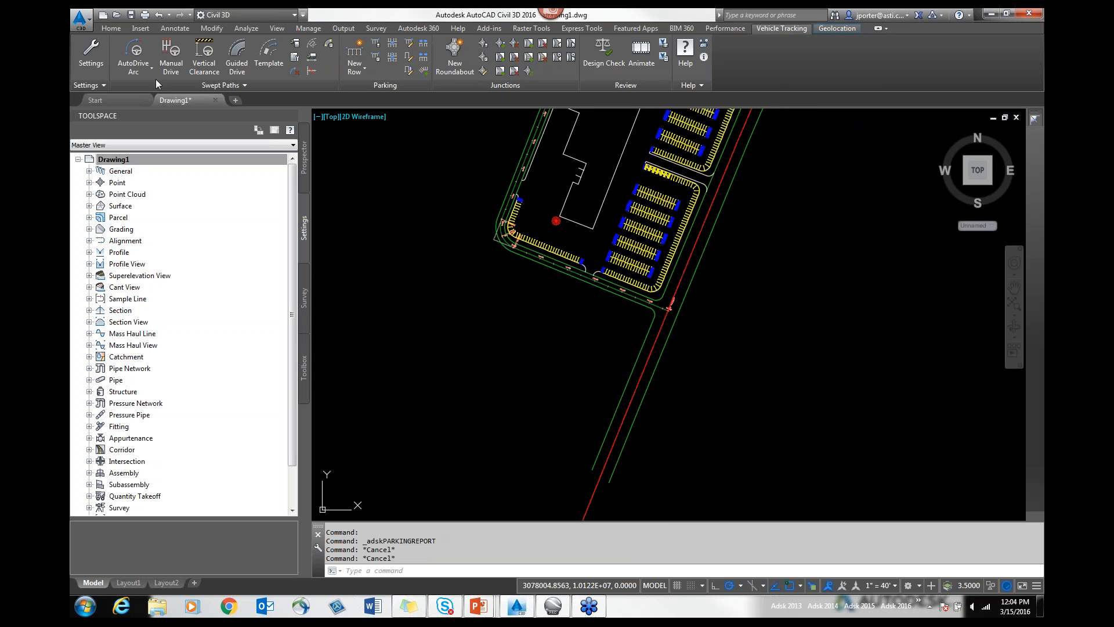
left_click(142, 54)
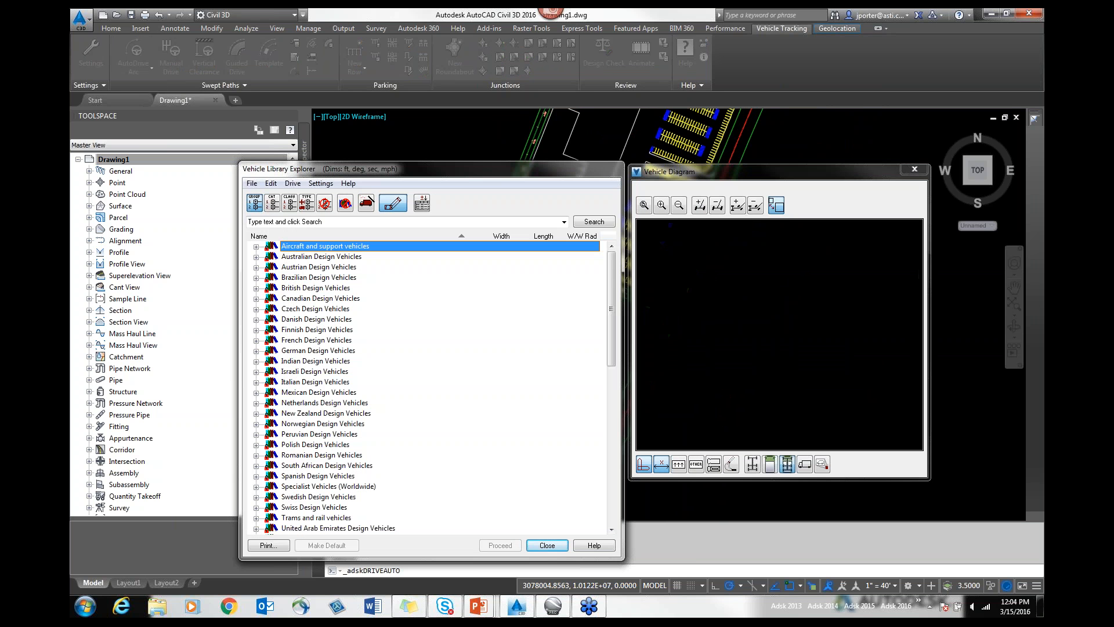
left_click(915, 169)
key("Escape")
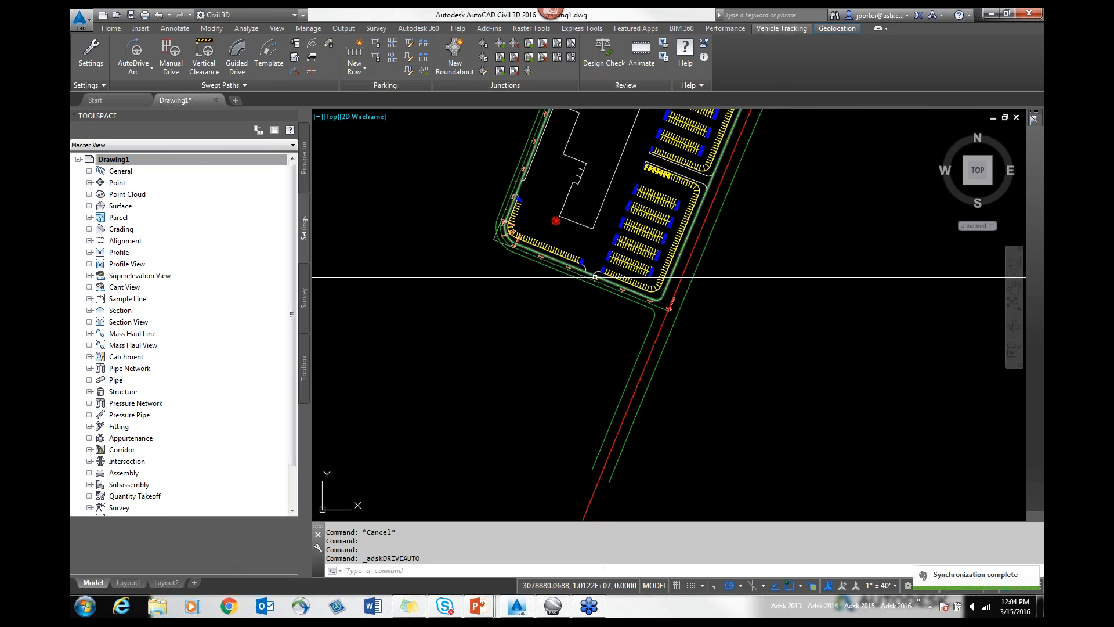
Start AutoDrive Arc and browse the US Design Vehicles library to the AASHTO 2011 (US Customary) vehicles under State-wide (AASHTO)
left_click(137, 51)
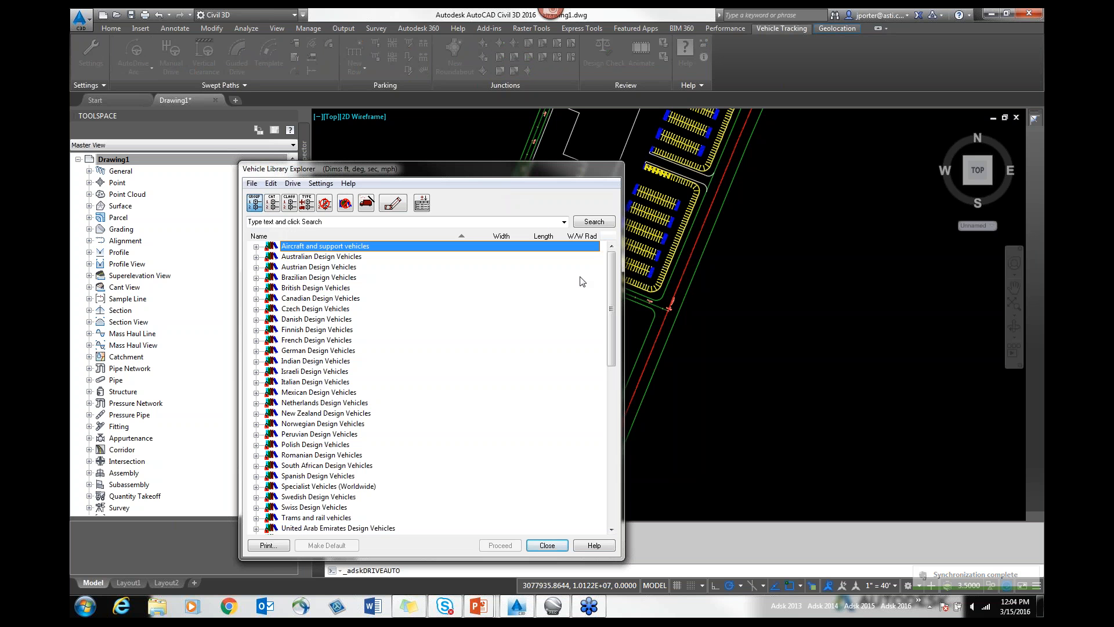
left_click_drag(531, 172, 507, 145)
left_click_drag(590, 271, 588, 428)
left_click(317, 399)
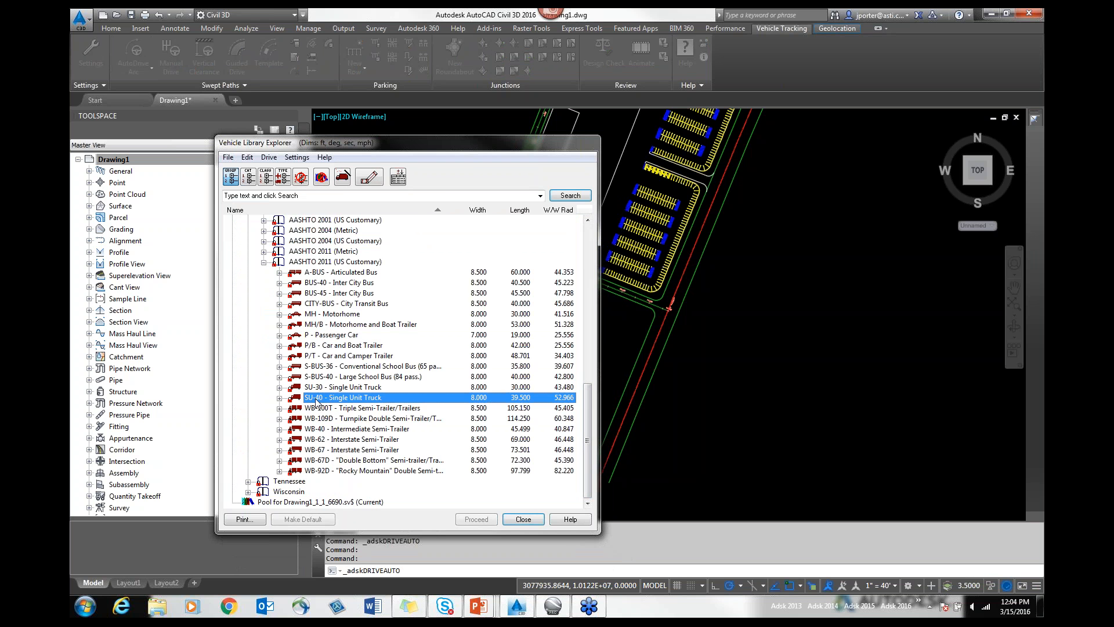
scroll(317, 401, "up", 12)
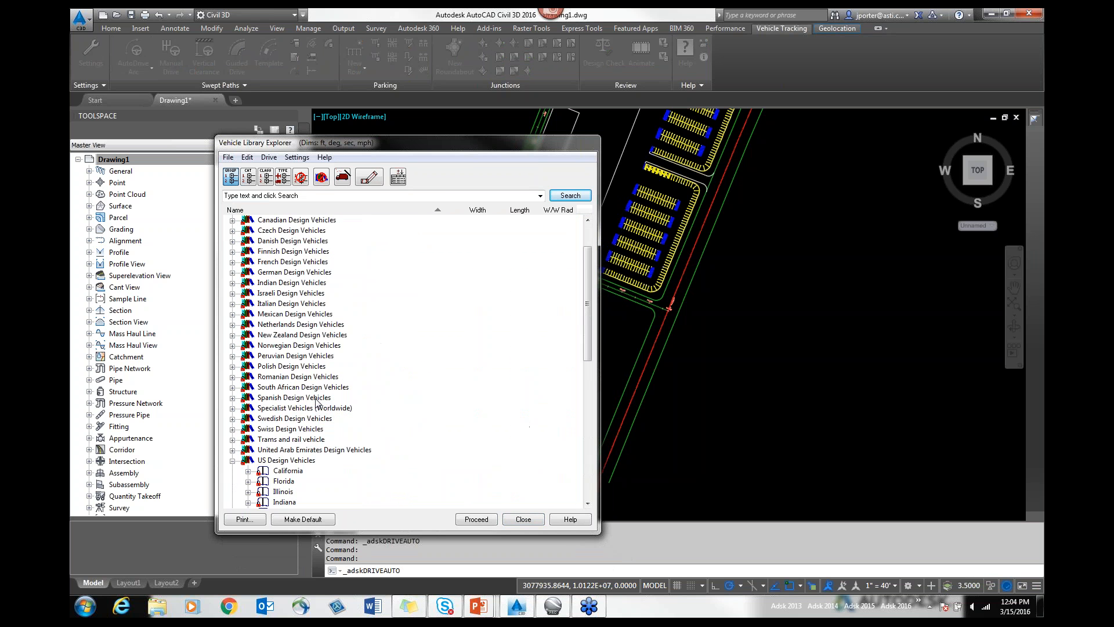
scroll(317, 401, "down", 8)
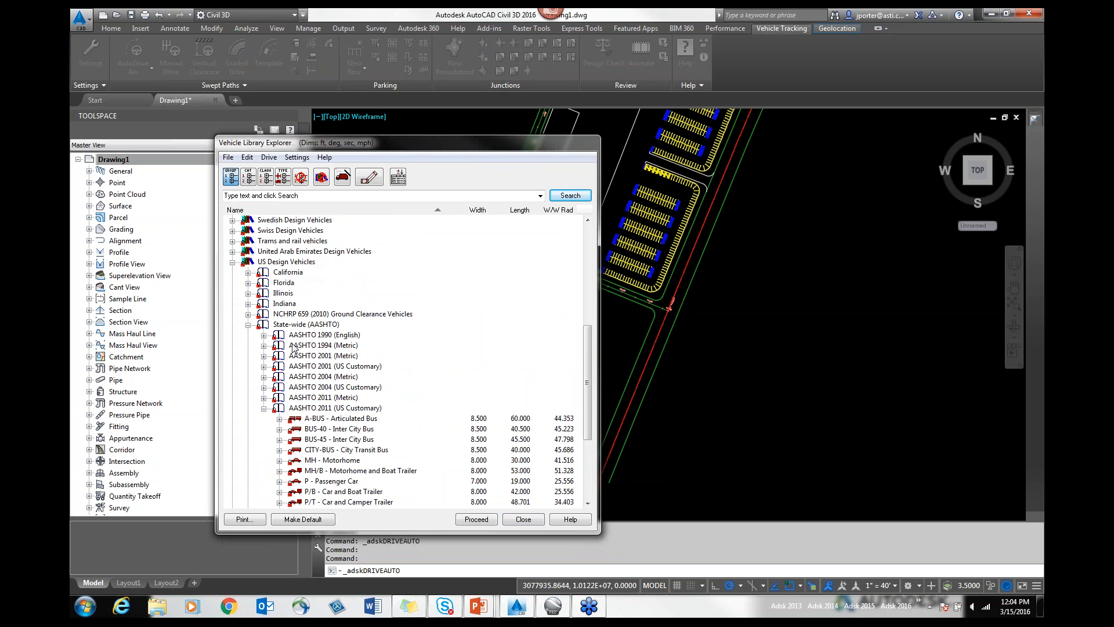
left_click(290, 325)
scroll(408, 330, "down", 3)
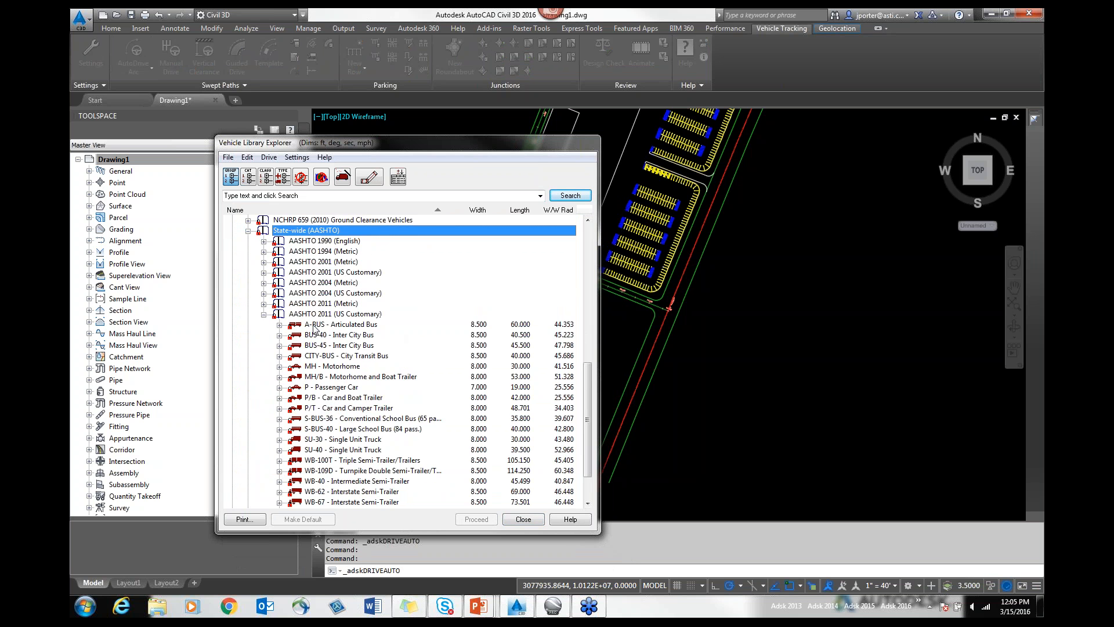
scroll(348, 349, "down", 2)
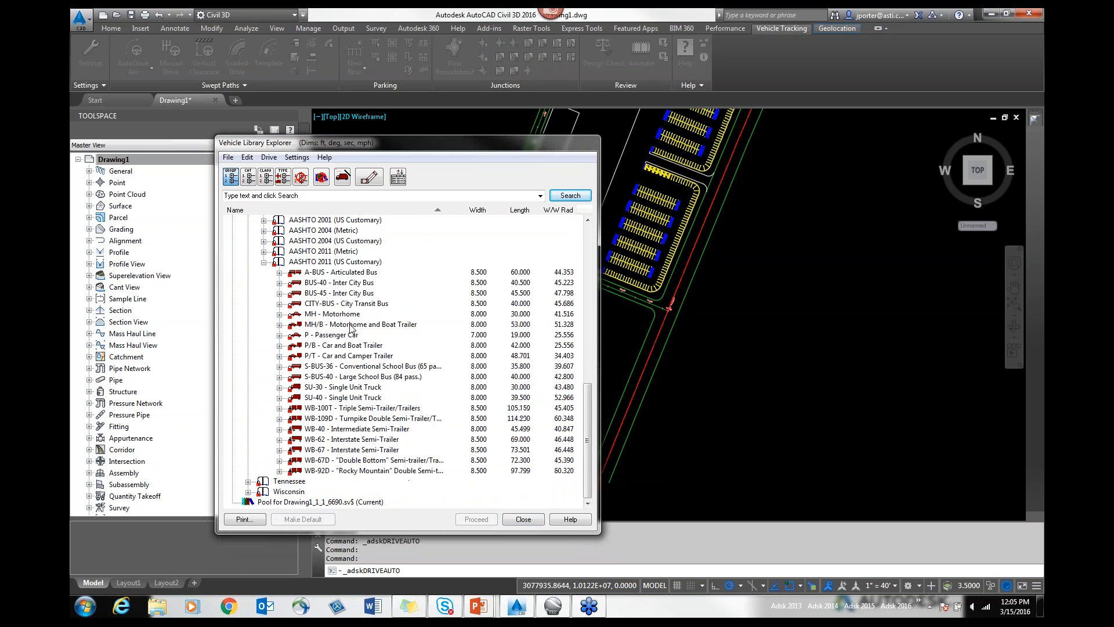
Choose the SU-40 Single Unit Truck Tractor as the driving vehicle and proceed without making it the default
left_click(321, 398)
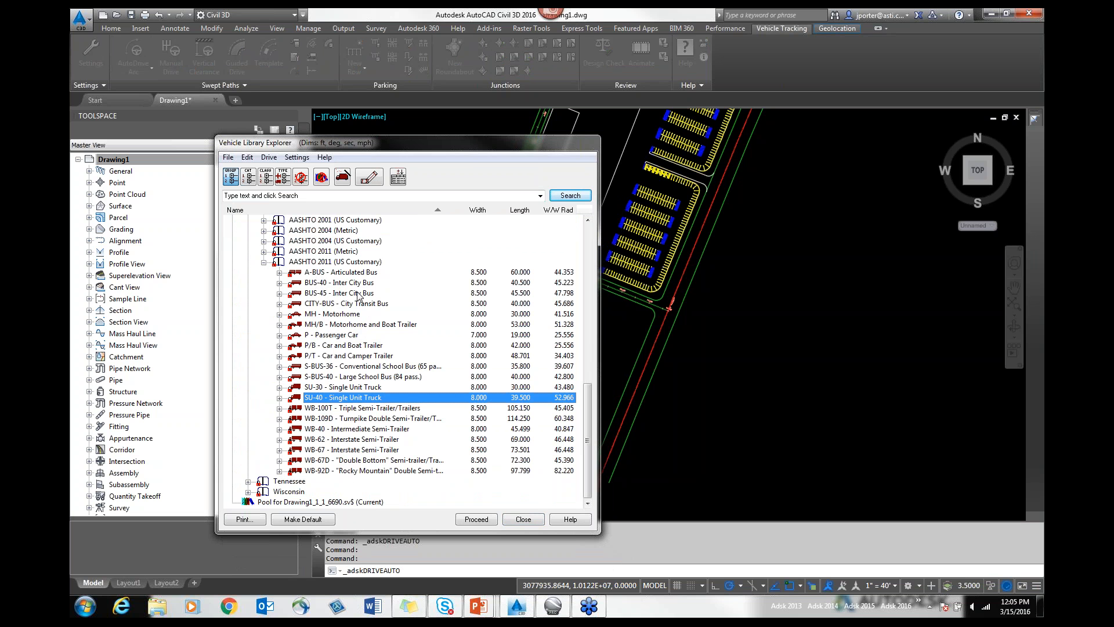
left_click(279, 399)
left_click(358, 407)
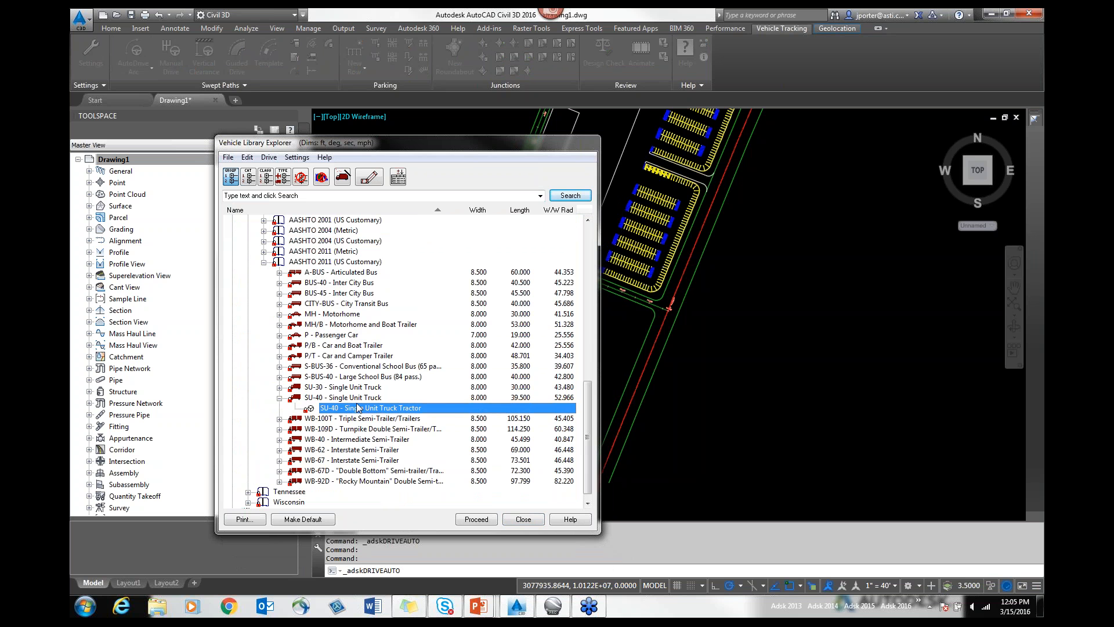
left_click(476, 520)
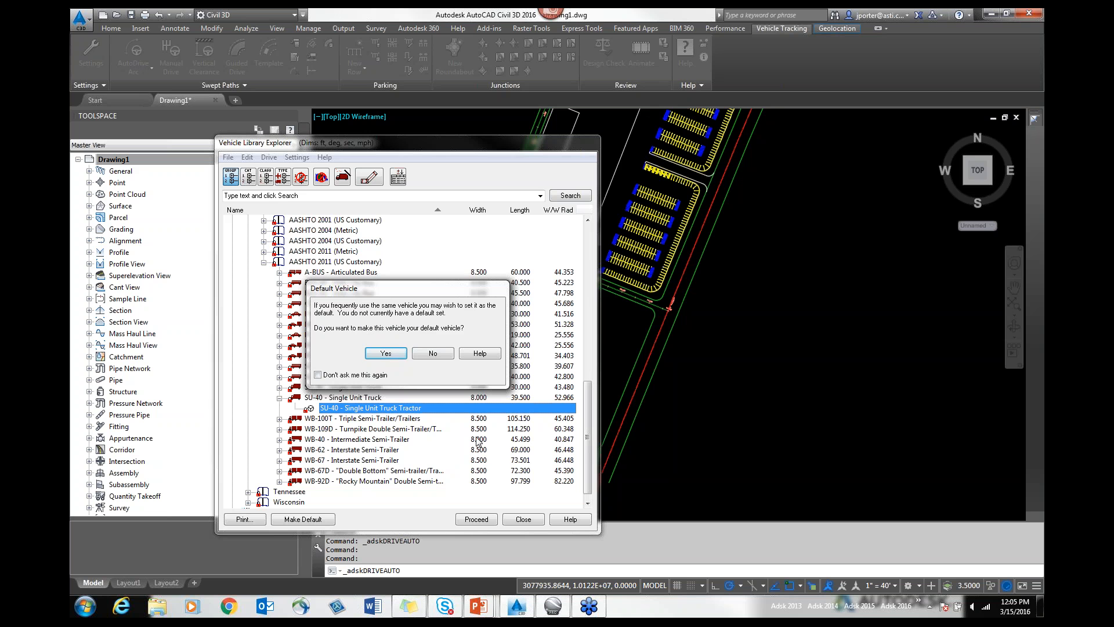
left_click(434, 355)
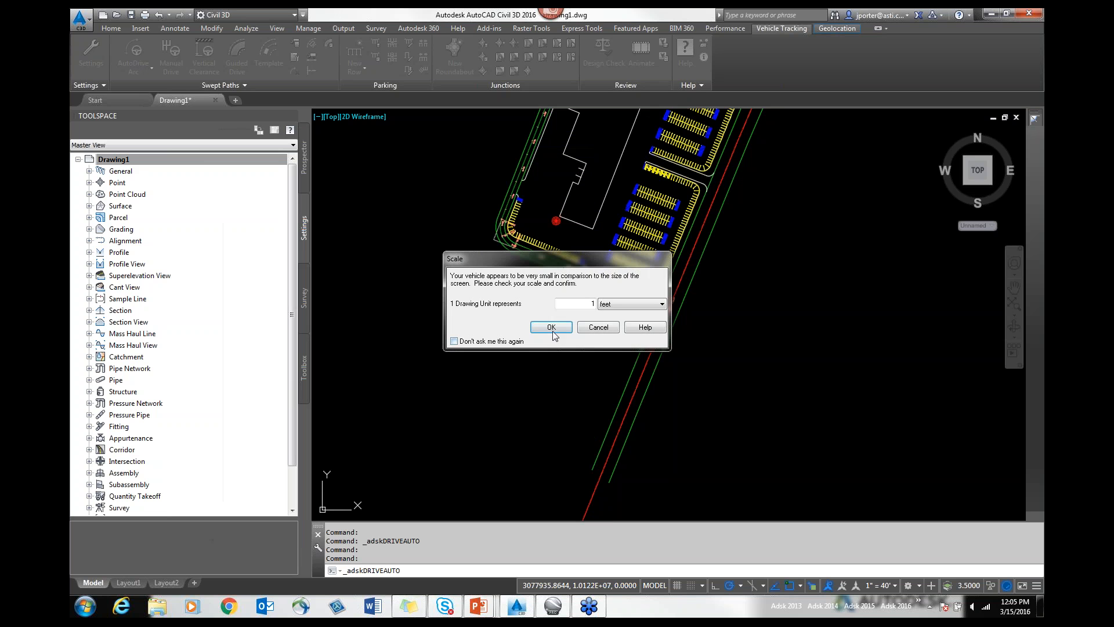
Accept a scale of 1 foot per drawing unit and place the SU-40 truck in the main road's lane, heading along the centreline
left_click(551, 328)
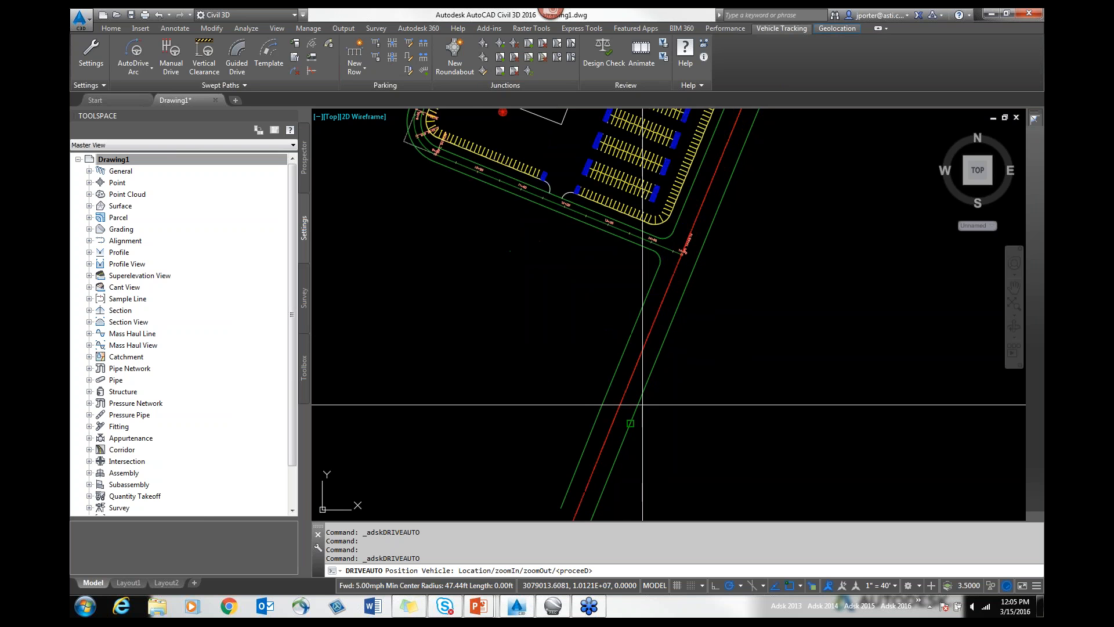
middle_click_drag(624, 376, 686, 430)
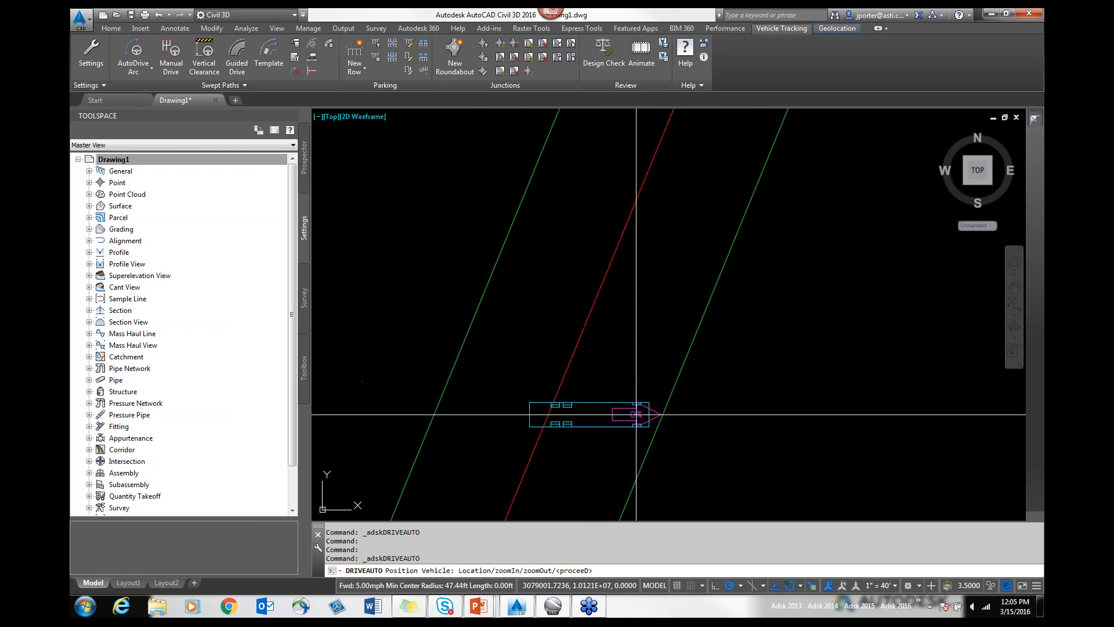
scroll(621, 411, "down", 5)
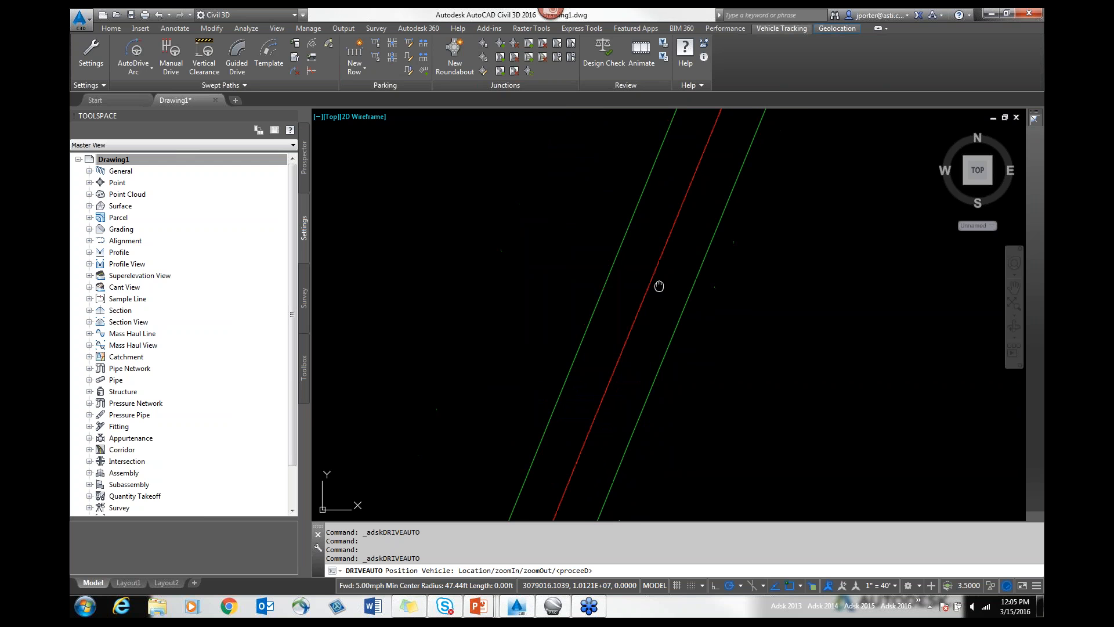
scroll(632, 440, "up", 4)
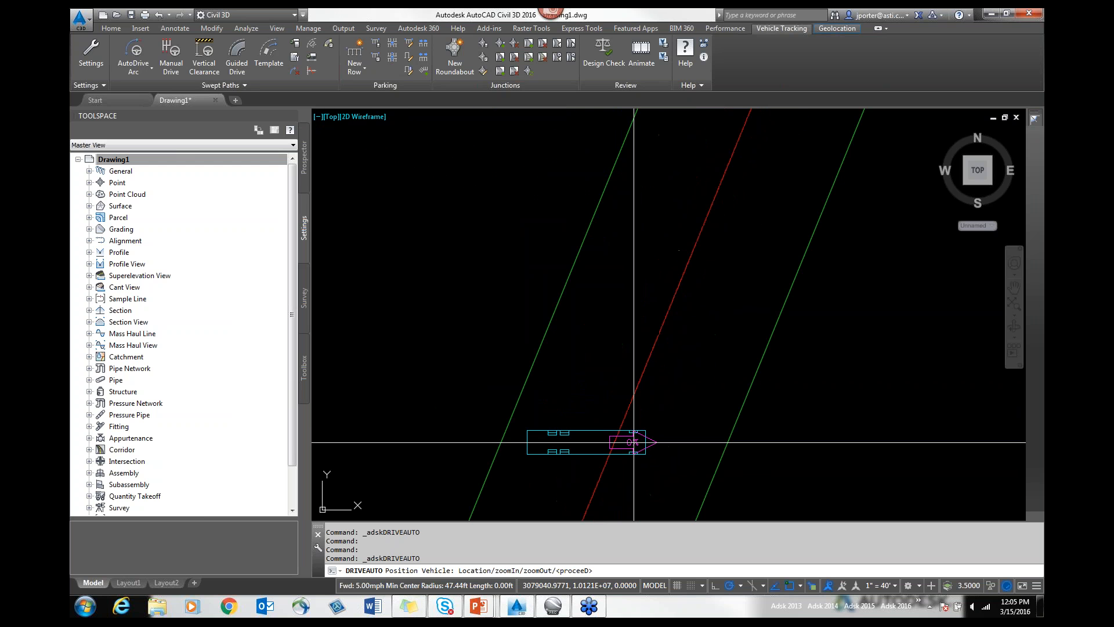
left_click(639, 441)
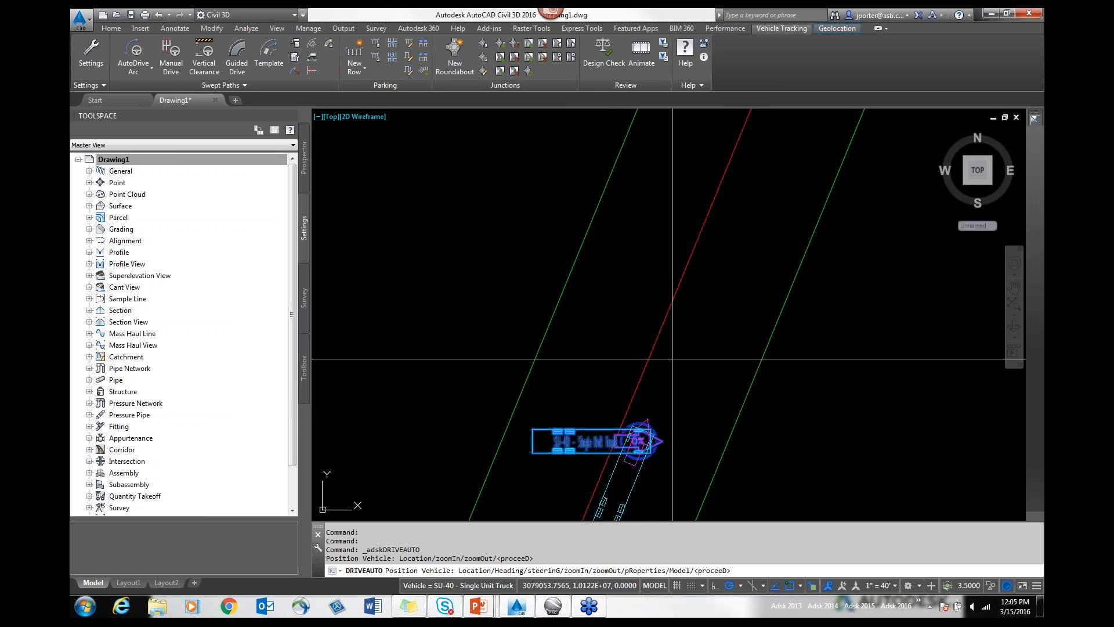
left_click(672, 358)
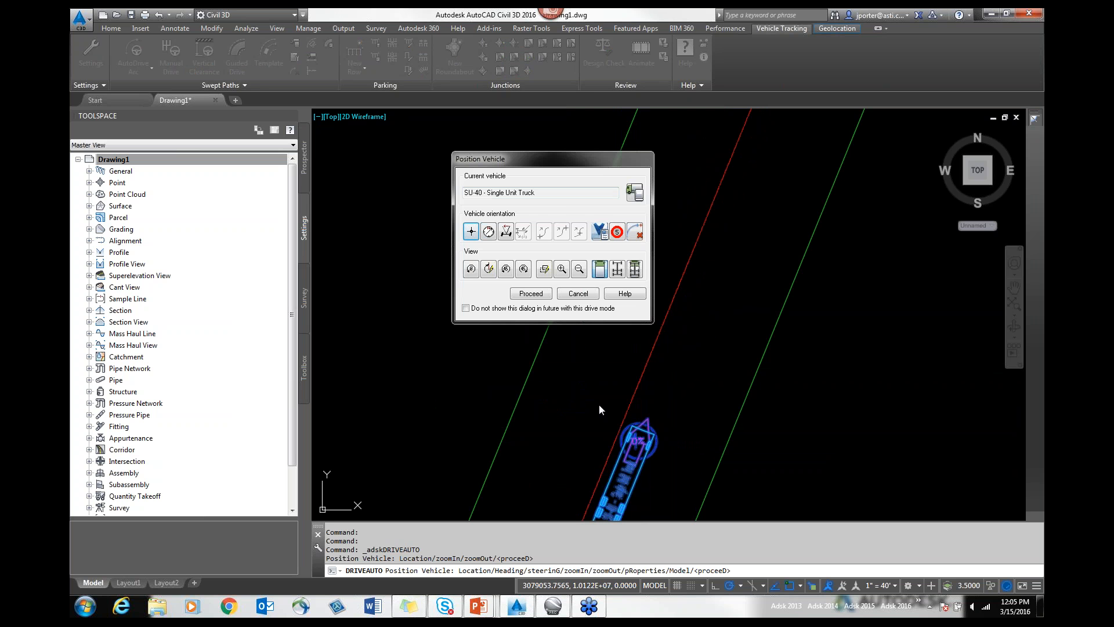
Relocate the truck farther up the same lane and proceed to driving from that position
left_click(473, 232)
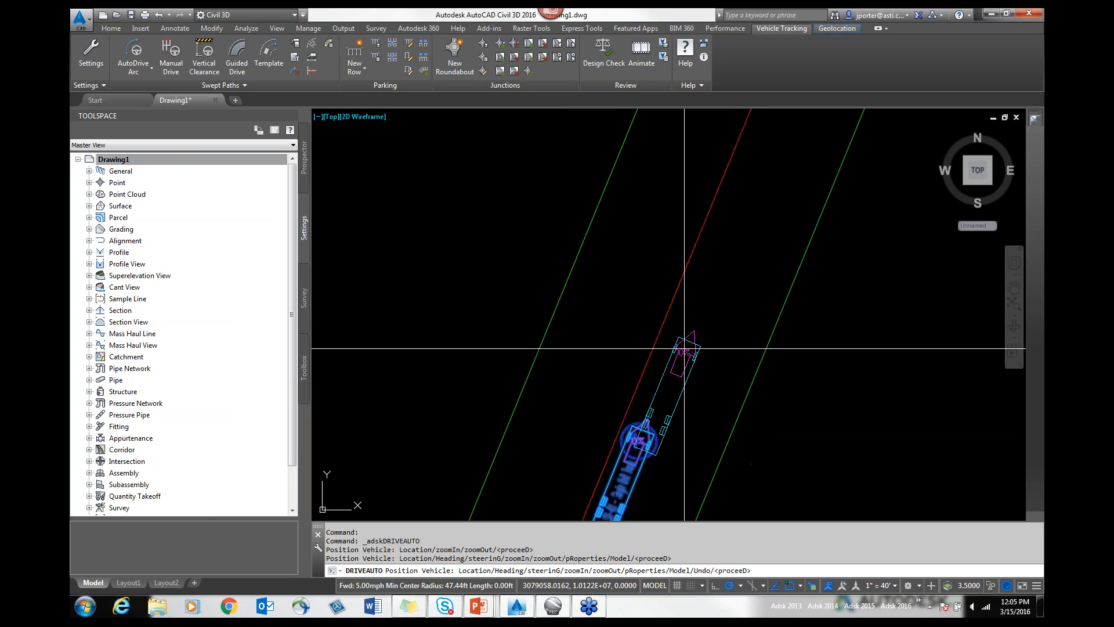
left_click(681, 329)
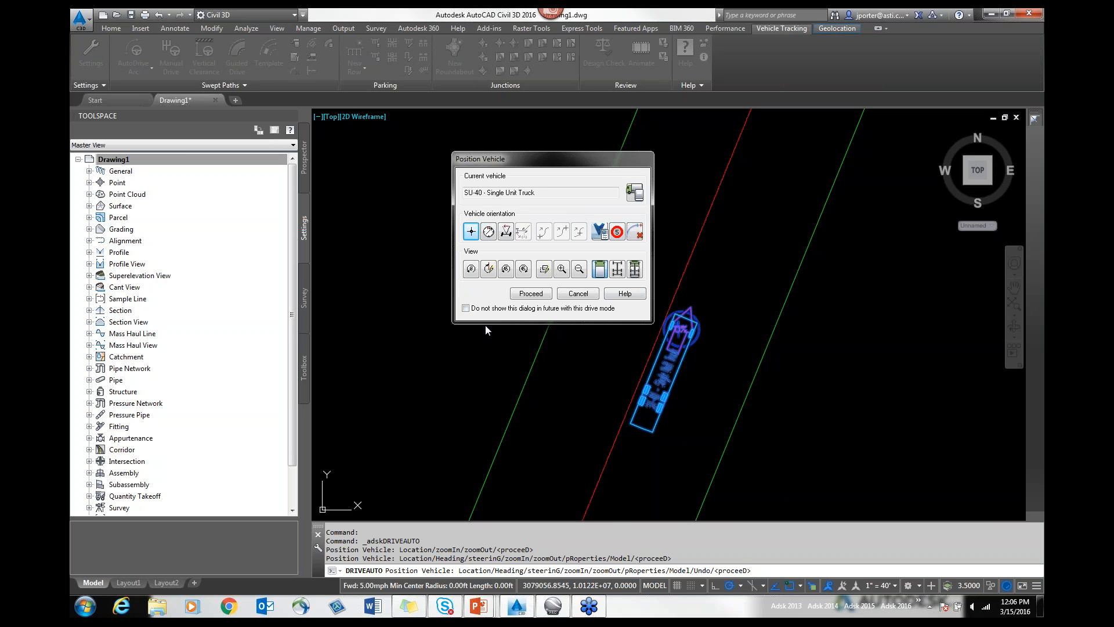
left_click(539, 298)
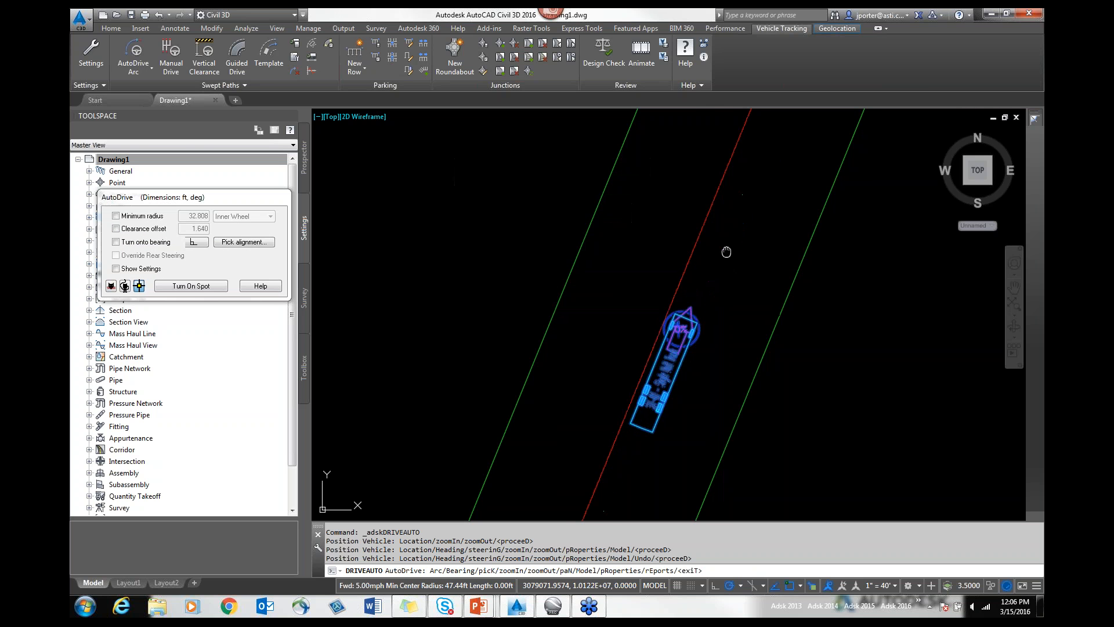
Try driving the truck up the lane and swinging it wide to the right ahead of the side road intersection
middle_click_drag(726, 252, 648, 432)
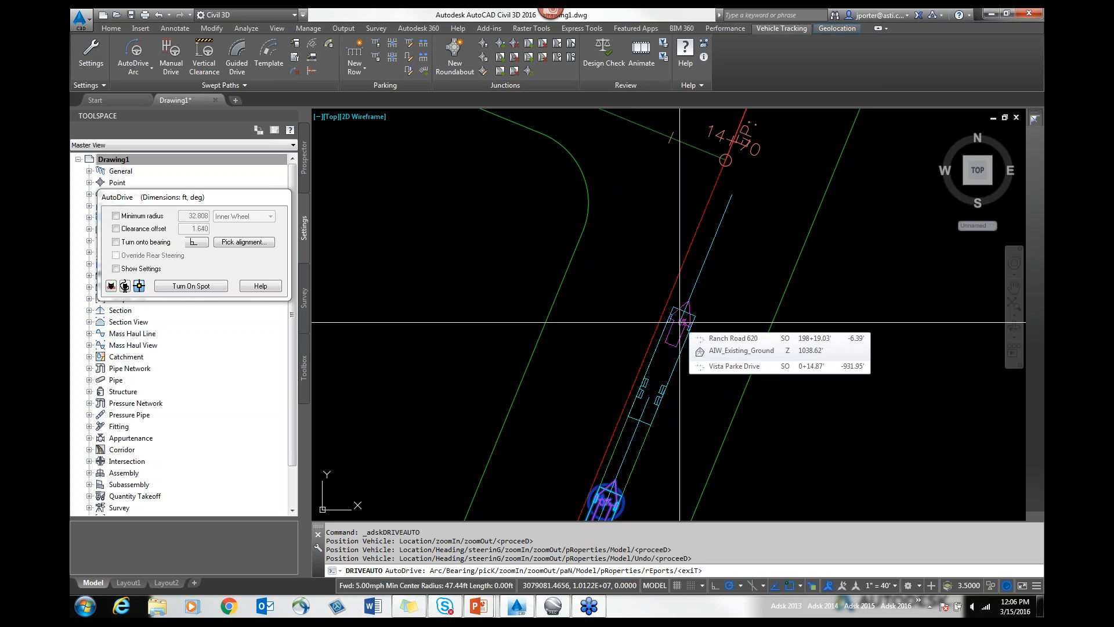
left_click(679, 322)
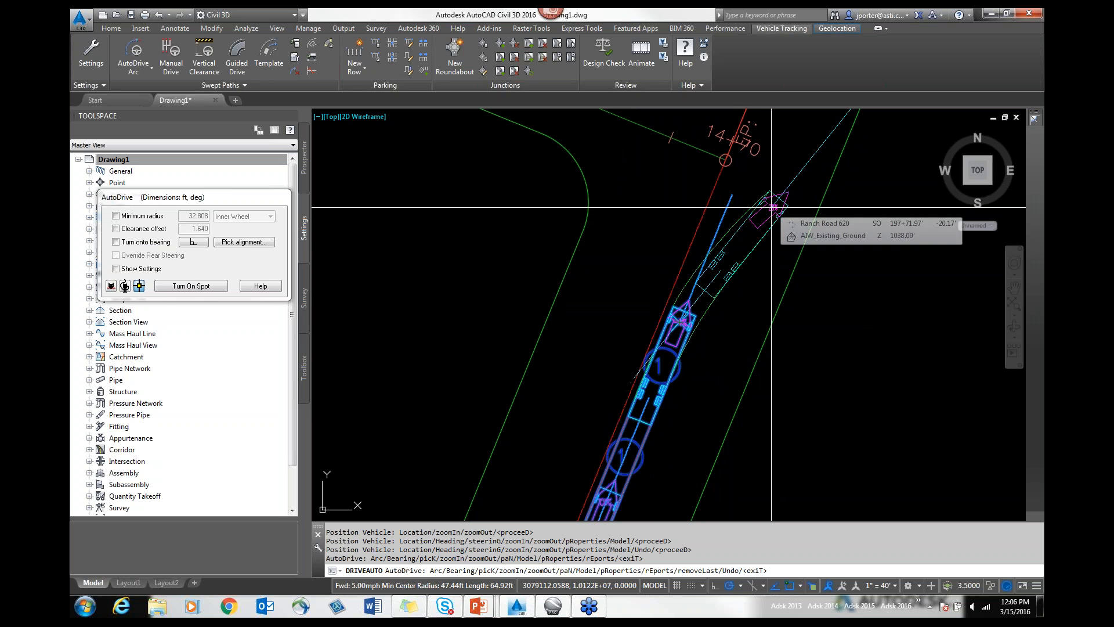
left_click(735, 223)
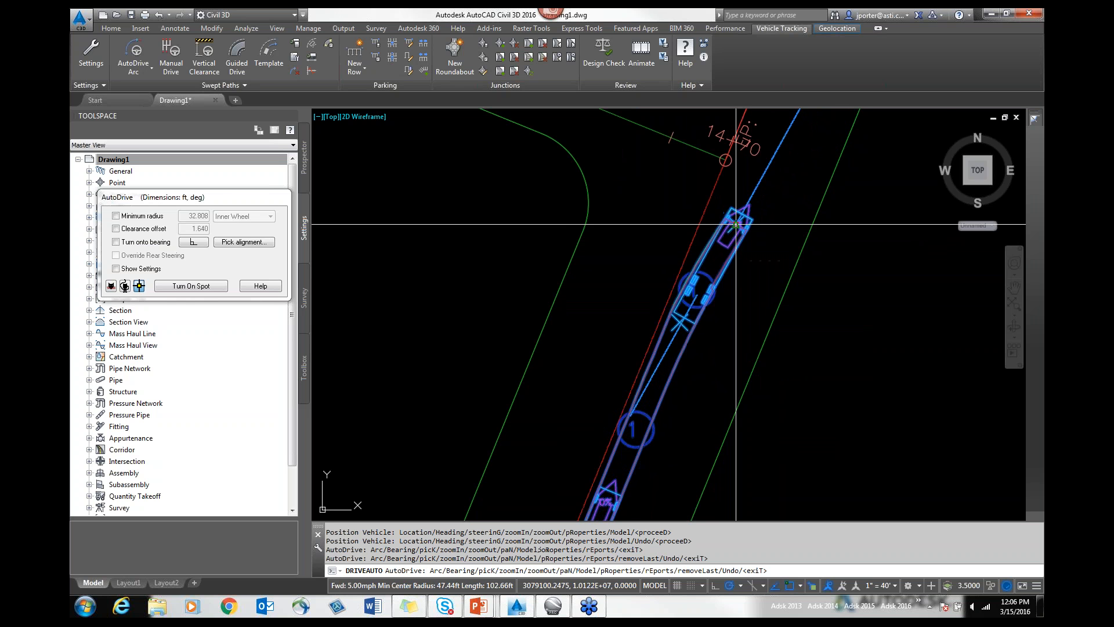
middle_click_drag(691, 150, 705, 325)
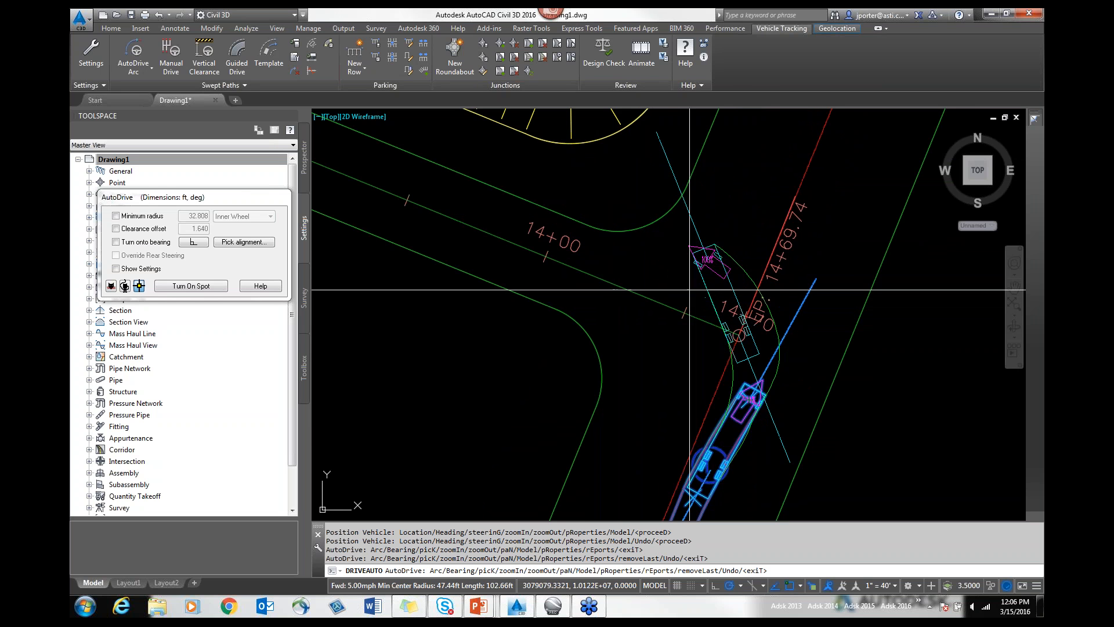
scroll(751, 360, "down", 4)
middle_click_drag(751, 387, 754, 299)
scroll(750, 296, "up", 4)
left_click(714, 361)
middle_click_drag(706, 398, 720, 301)
left_click(709, 309)
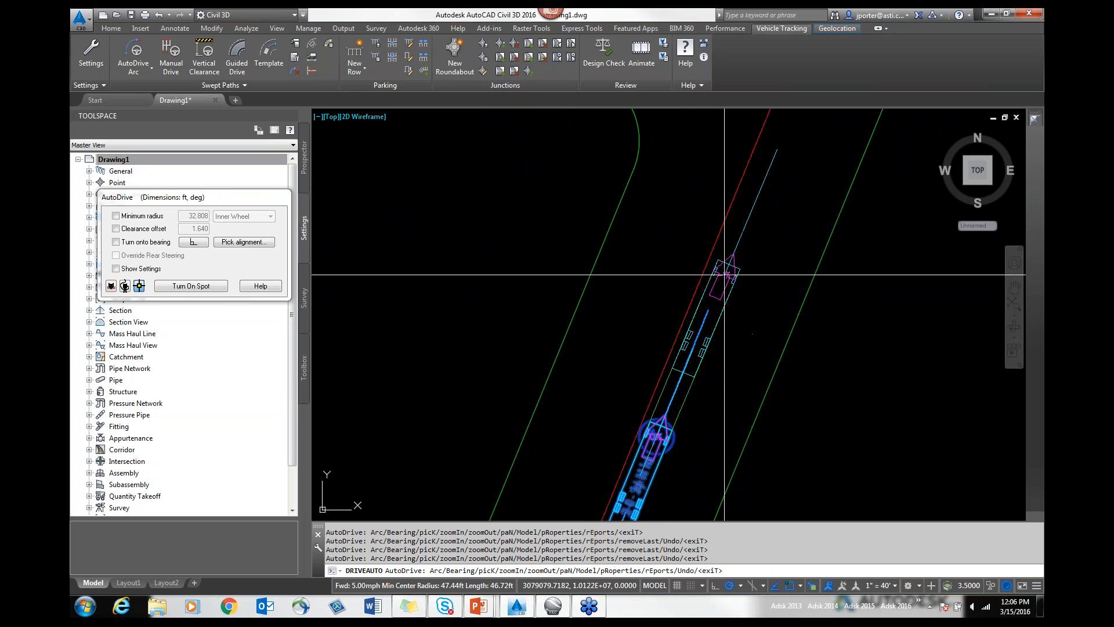
Try again to drive the truck up the lane and steer it into position for the turn onto the side road
scroll(725, 271, "down", 2)
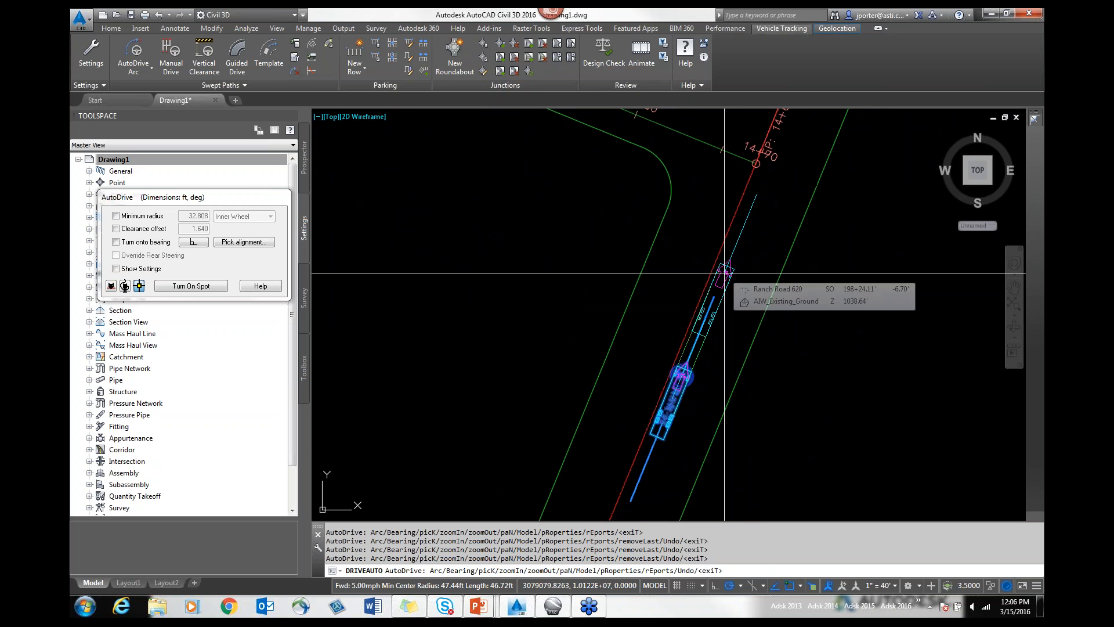
left_click(725, 272)
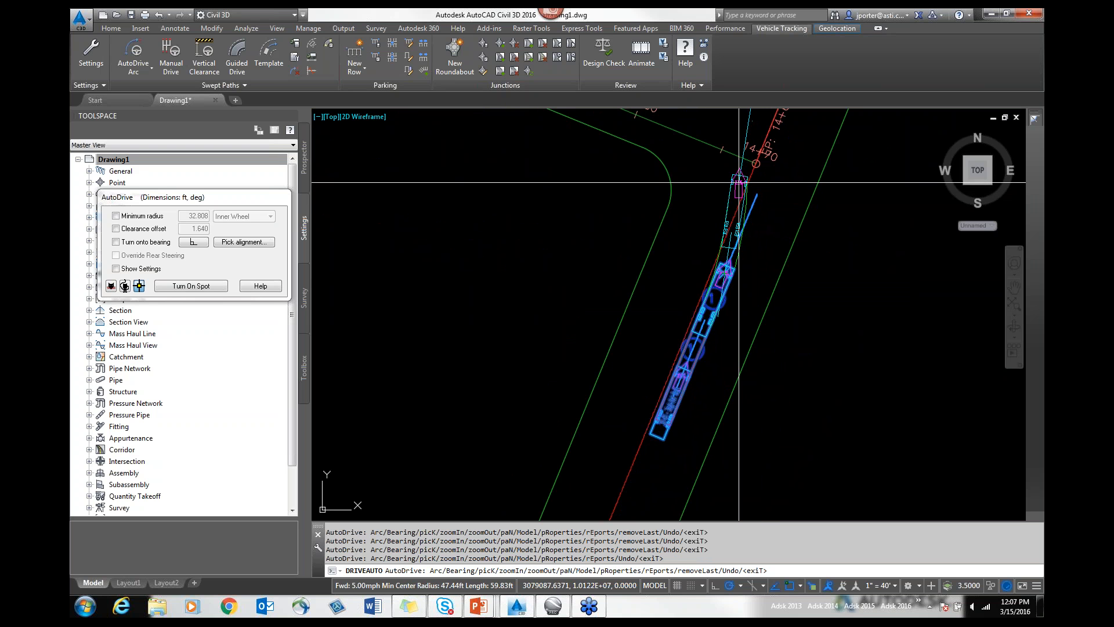
left_click(737, 178)
middle_click_drag(738, 174, 753, 400)
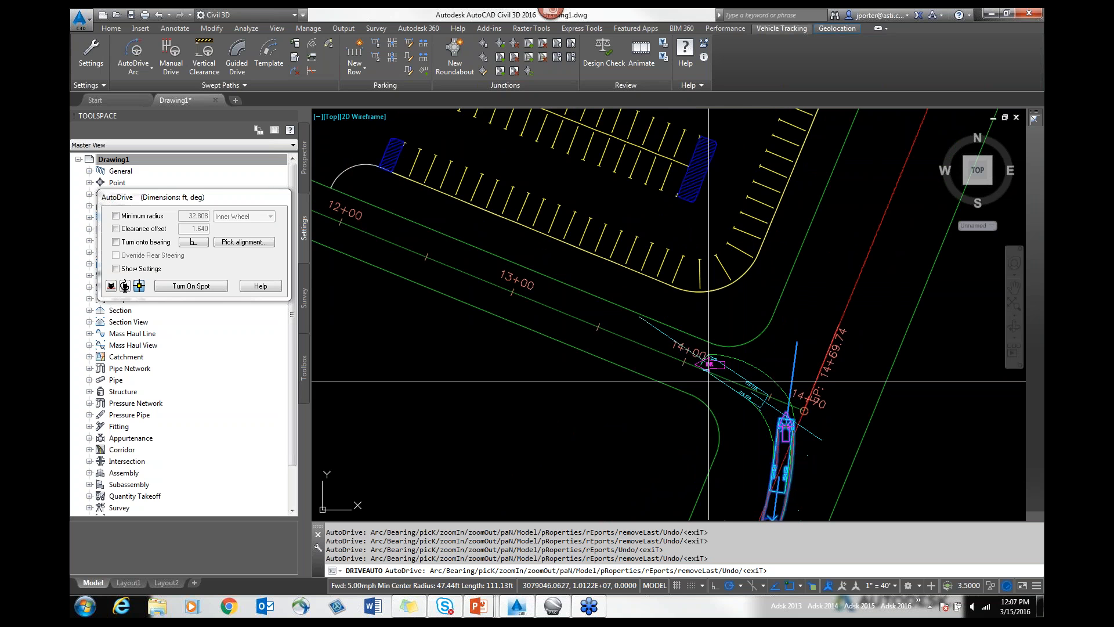
left_click(791, 404)
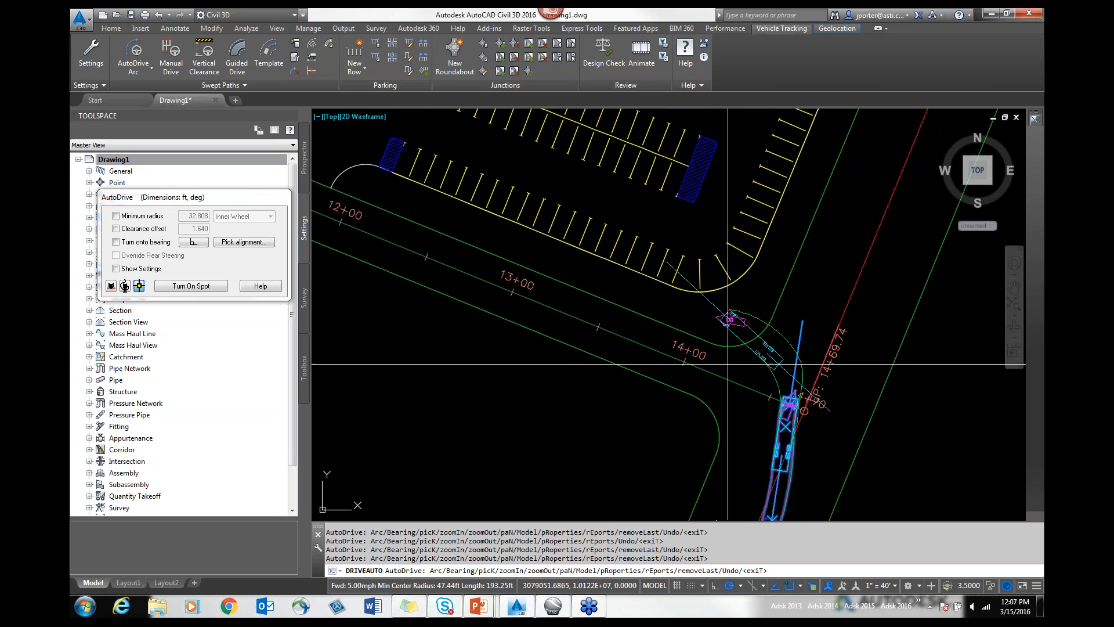
middle_click_drag(813, 437, 809, 317)
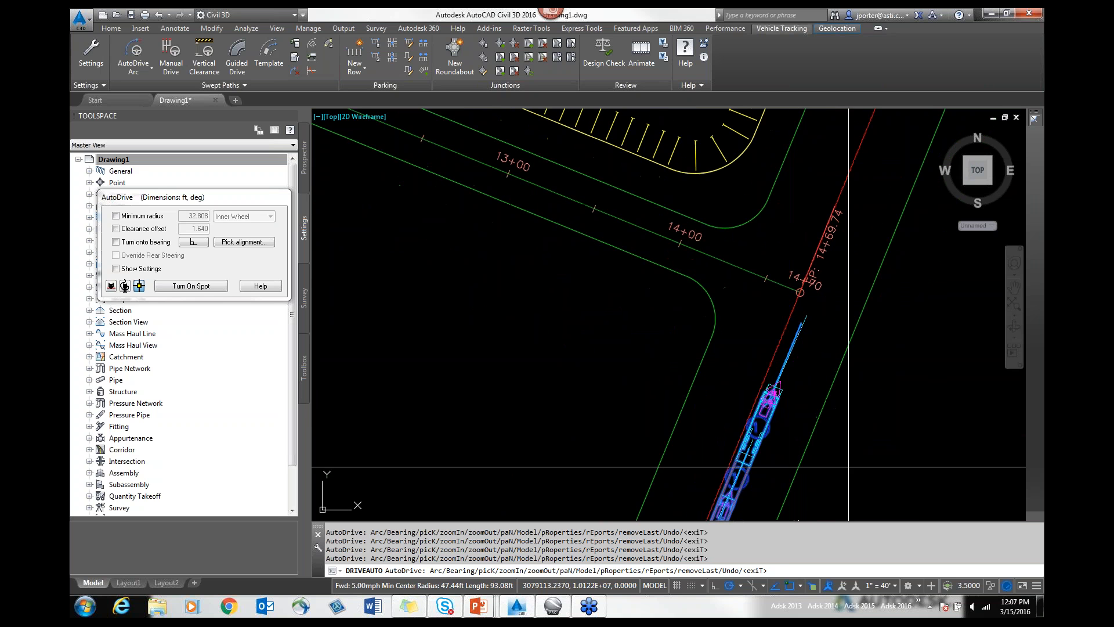
Turn off object snap, then drive the truck up the lane and left onto the side road to just past station 14+00
left_click(788, 586)
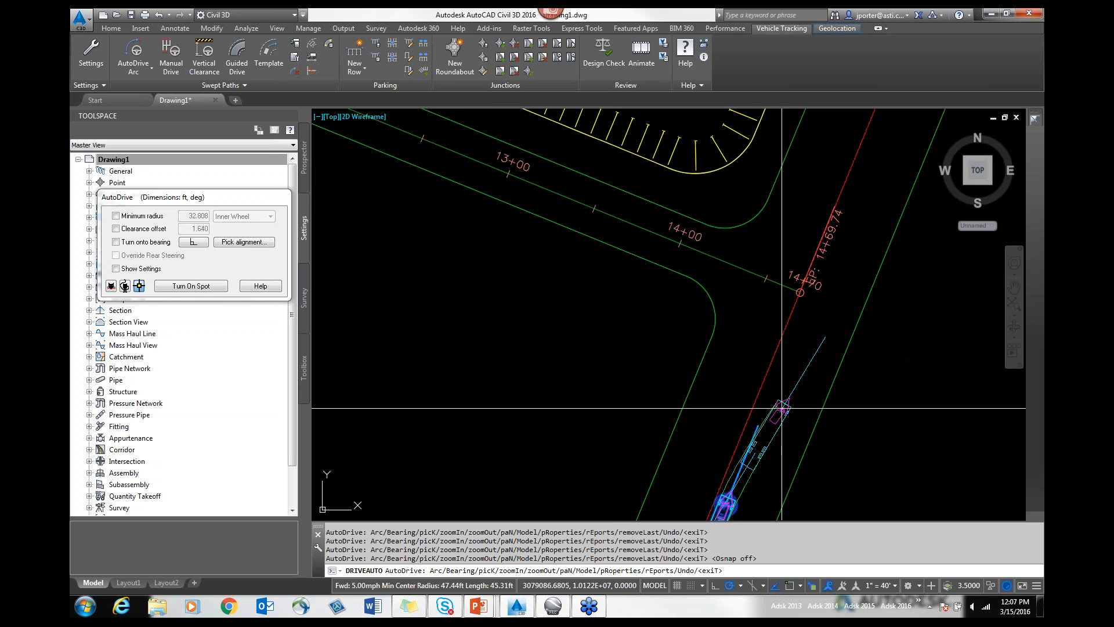
left_click(783, 390)
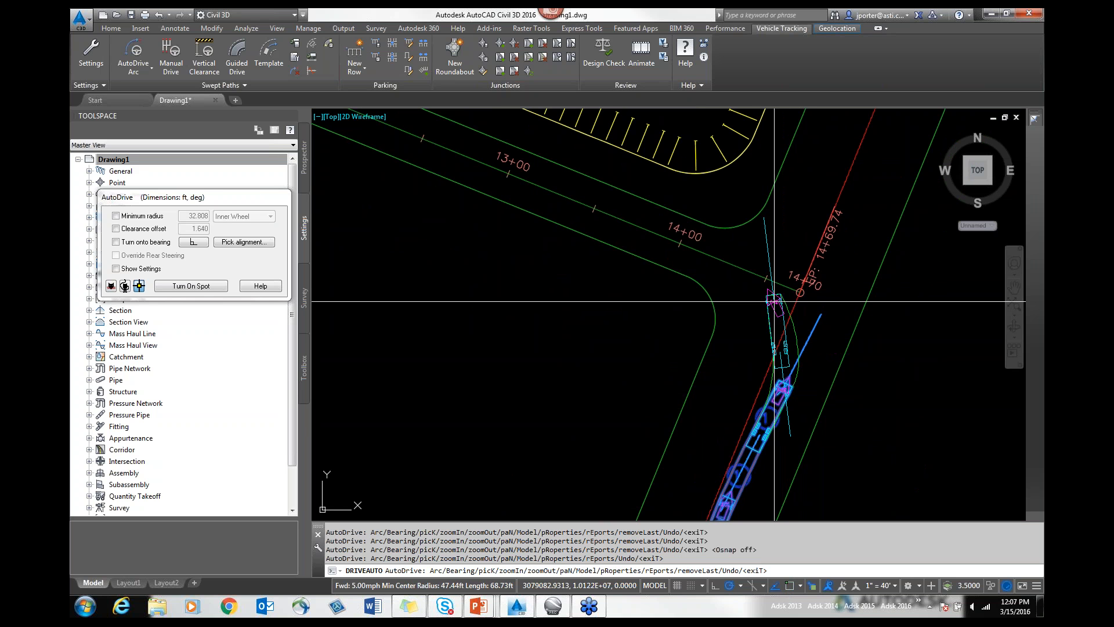
left_click(742, 255)
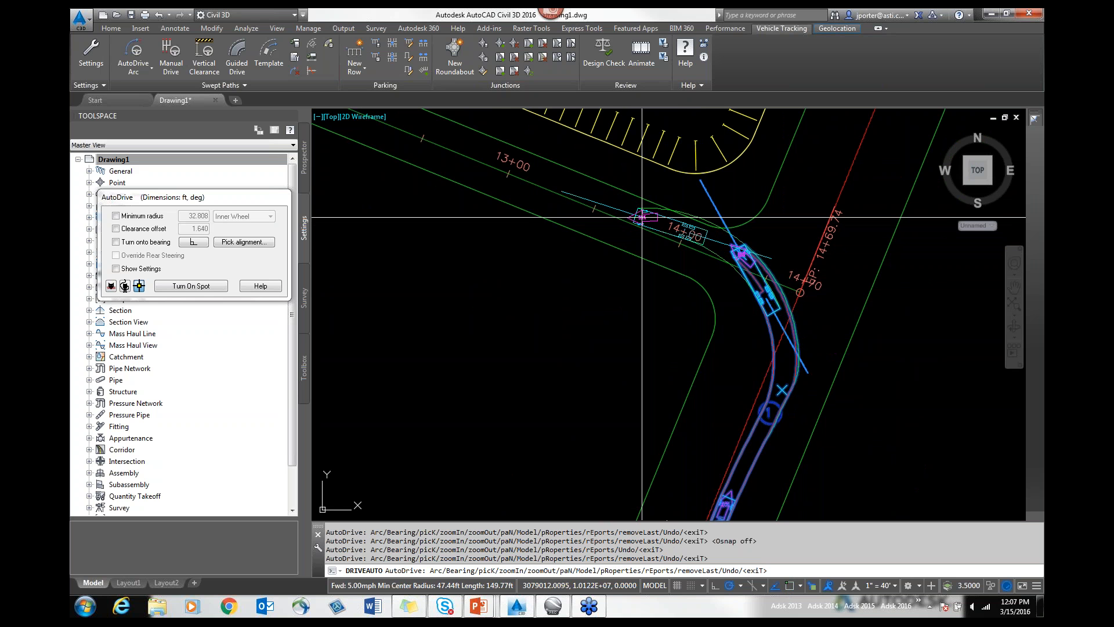
left_click(625, 215)
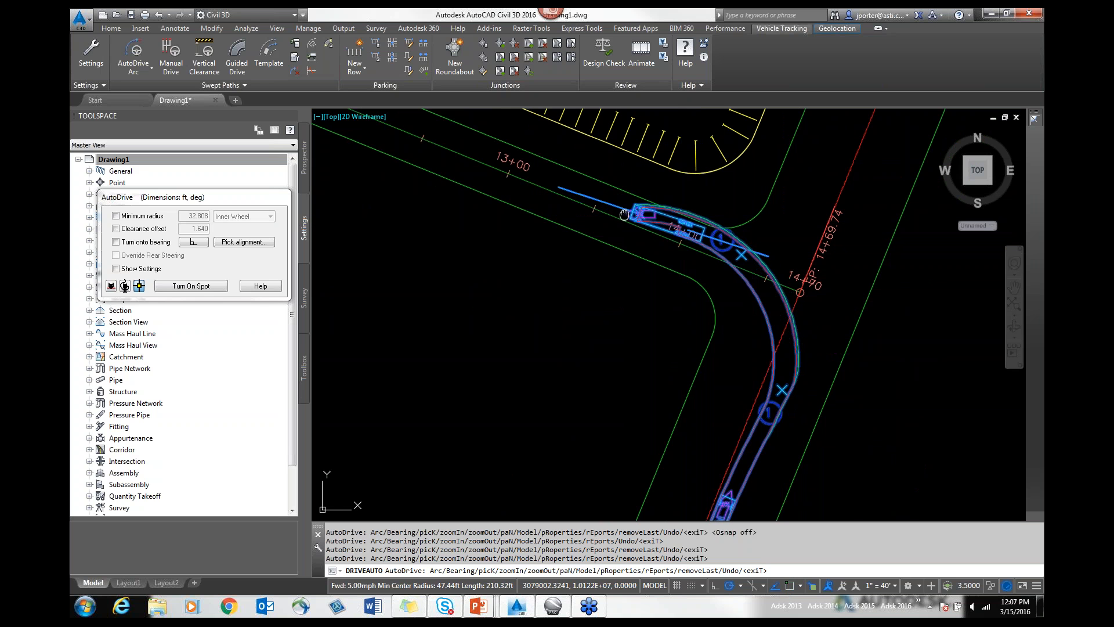
Straighten the truck in the side road's lane and continue its path to about station 12+00
scroll(625, 214, "down", 3)
scroll(726, 390, "up", 5)
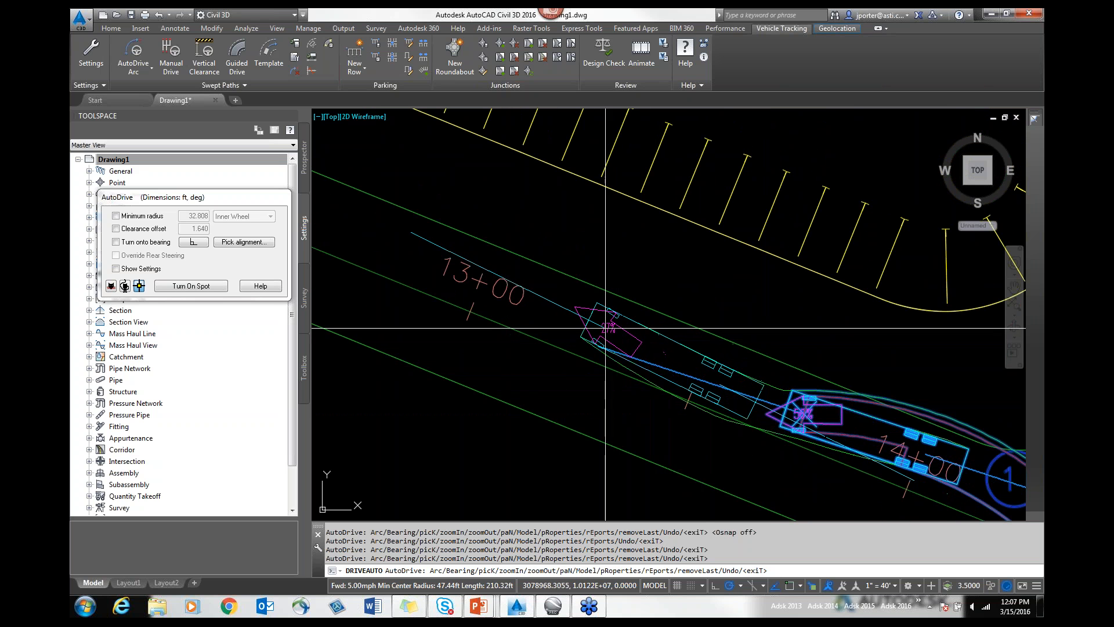
left_click(600, 332)
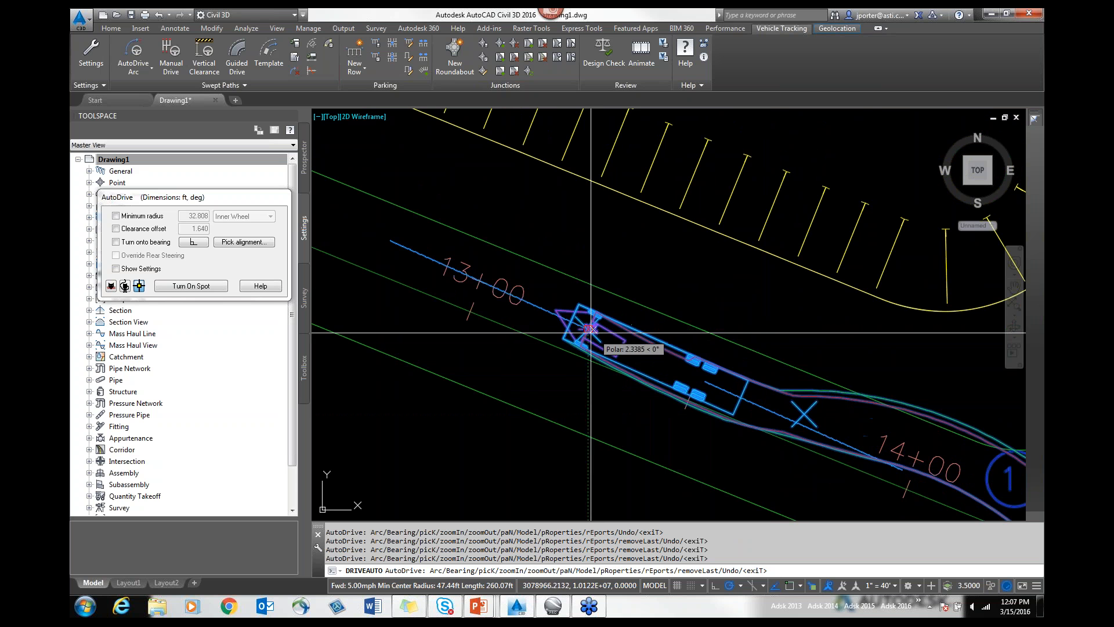
middle_click_drag(455, 280, 727, 352)
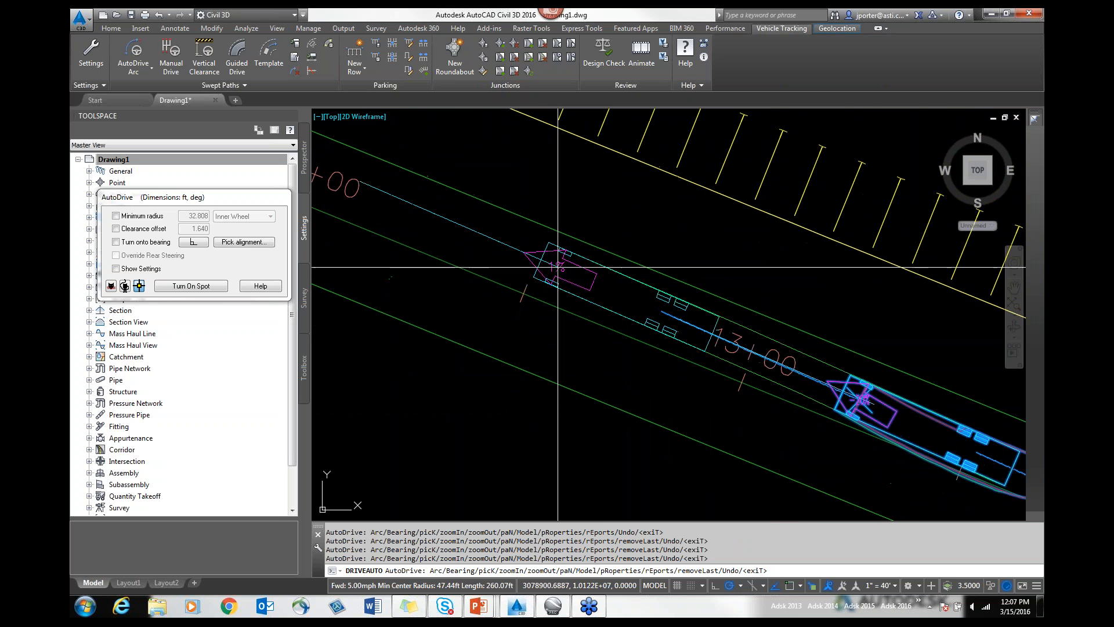
left_click(557, 267)
scroll(511, 210, "down", 2)
scroll(511, 210, "down", 2)
middle_click_drag(515, 216, 742, 309)
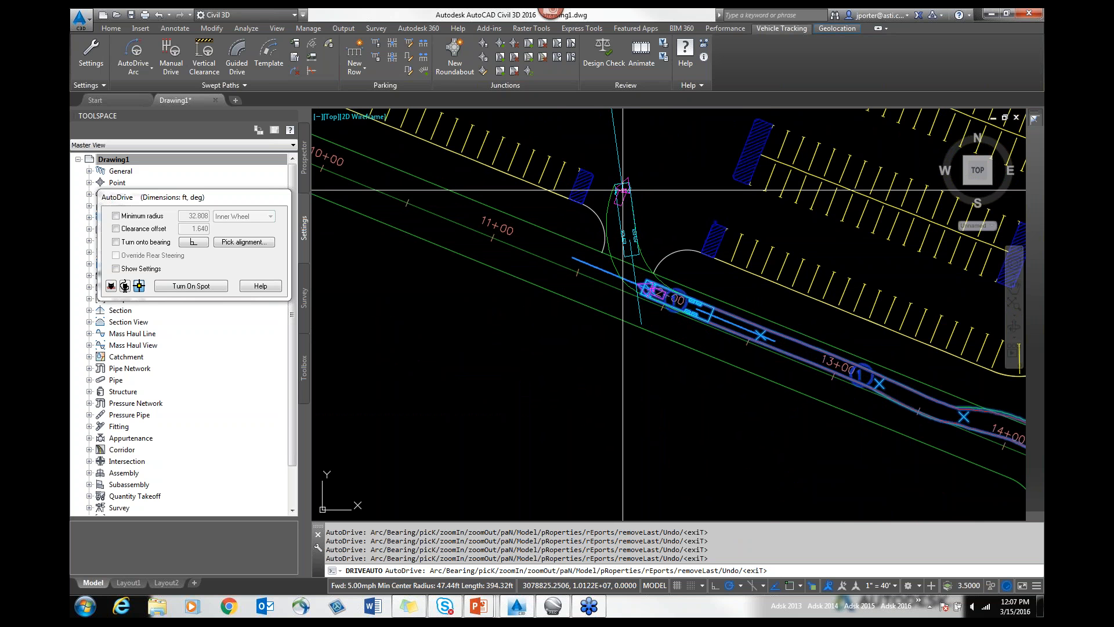
Drive the truck through the parking lot entrance near station 12+00, around the building's southwest corner, and north along its west side
left_click(622, 190)
scroll(622, 187, "down", 6)
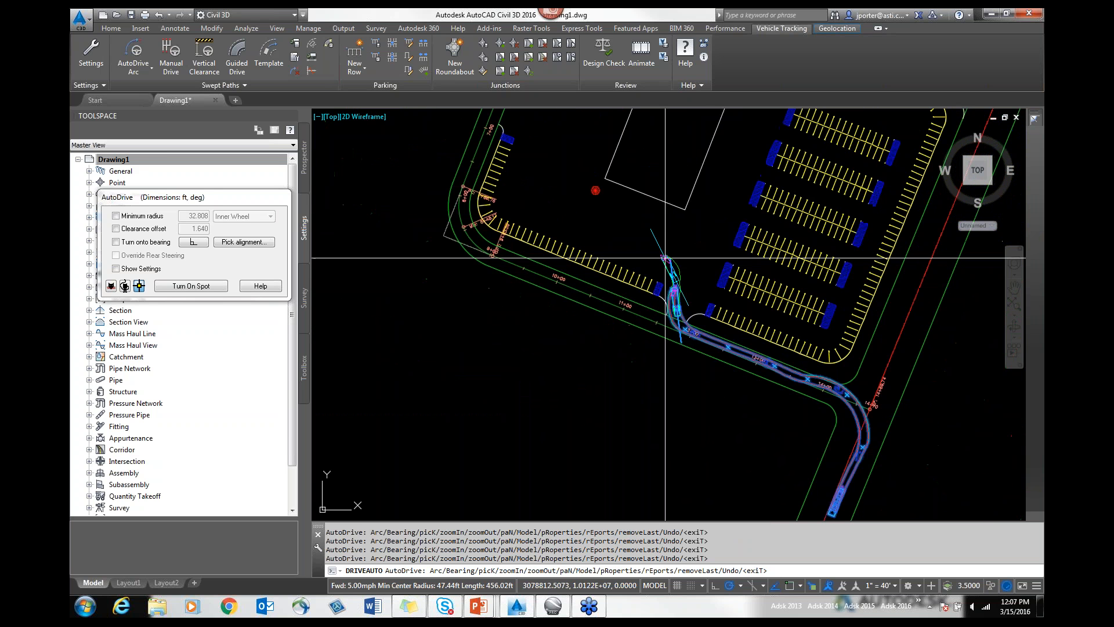
middle_click_drag(602, 204, 646, 348)
left_click(608, 337)
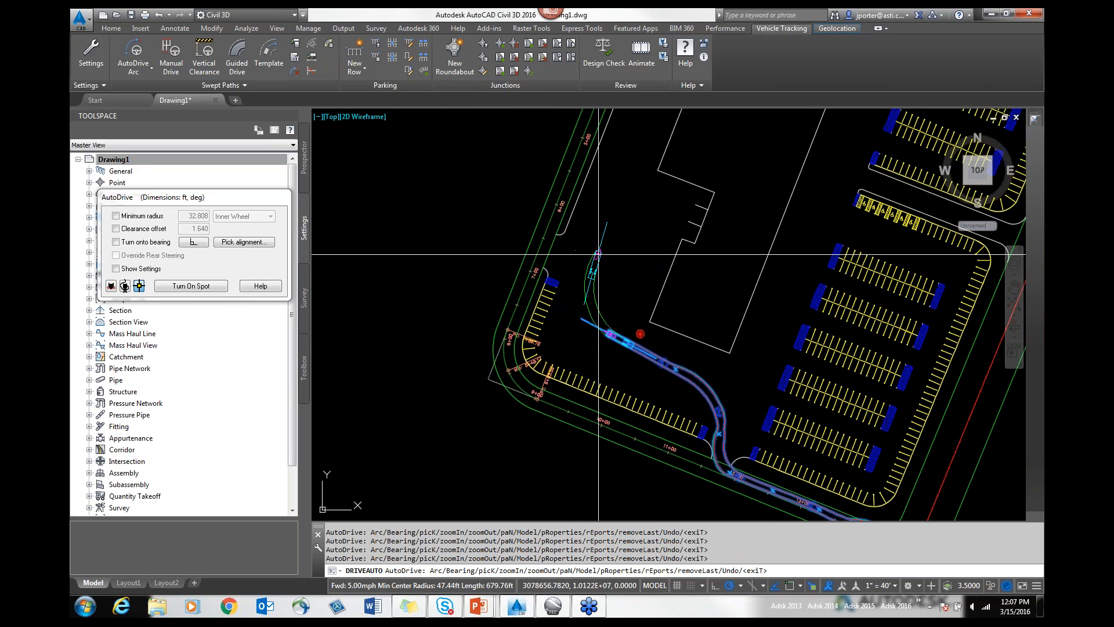
left_click(598, 257)
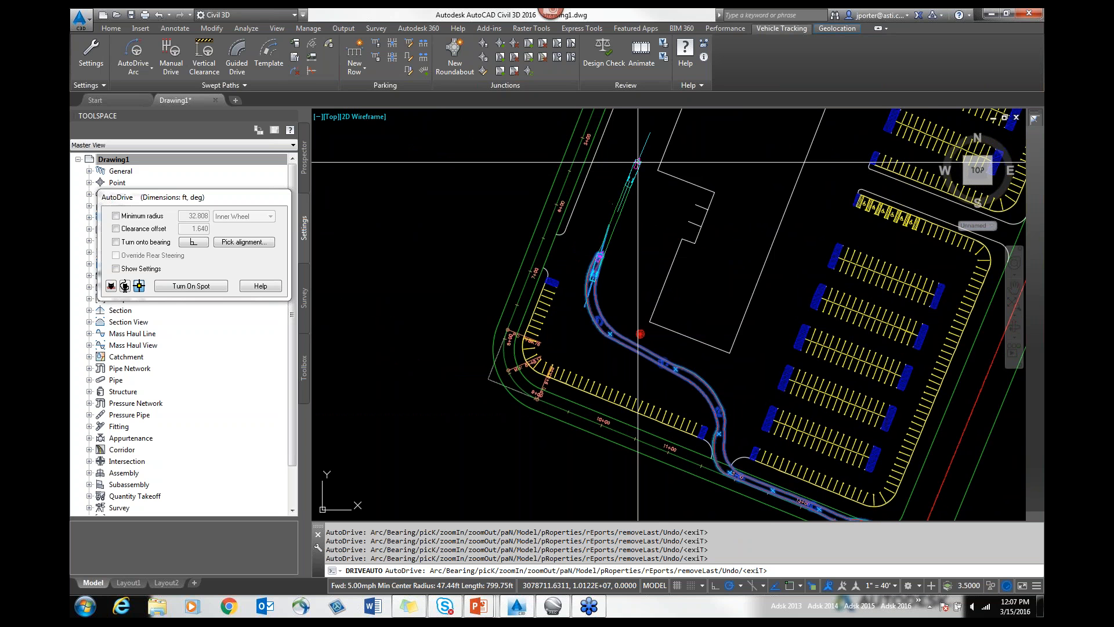
left_click(657, 118)
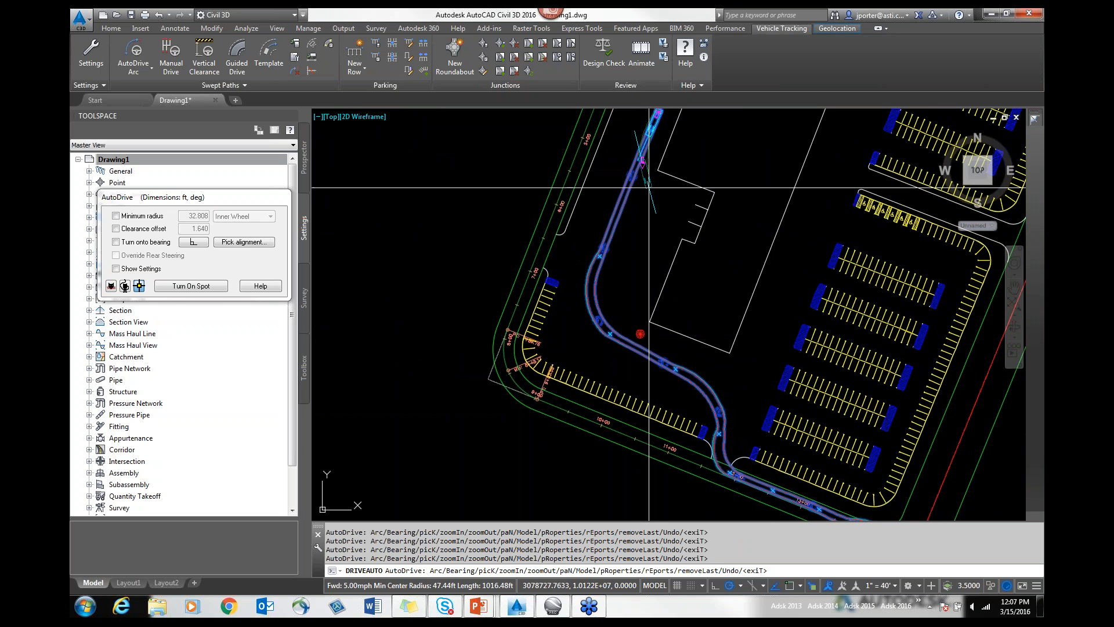
Reverse the truck into the loading dock recess on the building's west side and finish the swept path
scroll(650, 192, "up", 5)
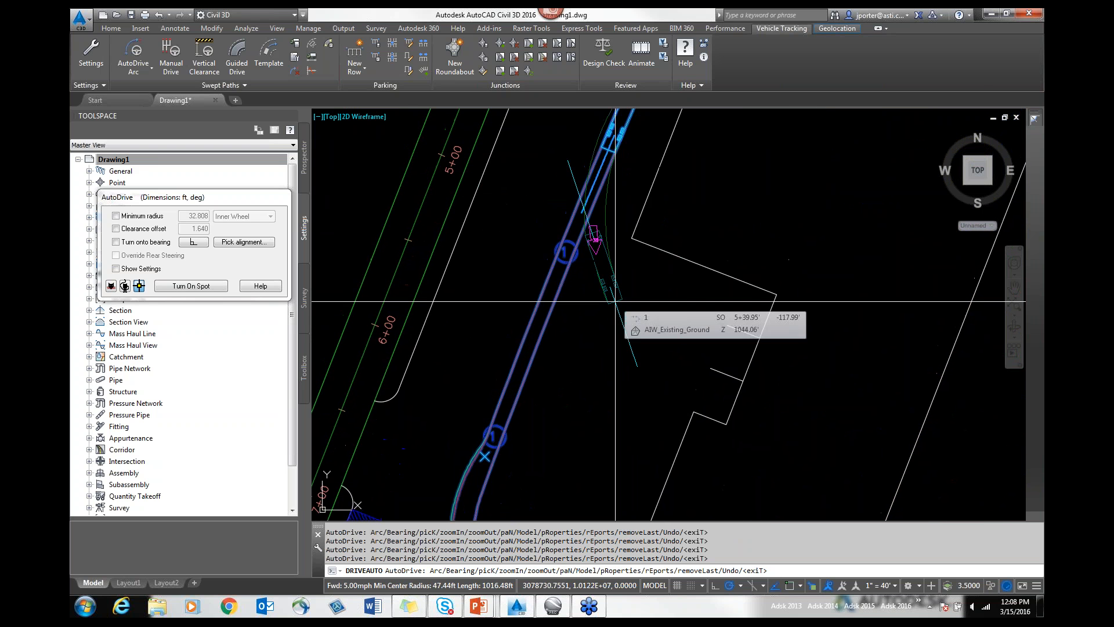
left_click(613, 294)
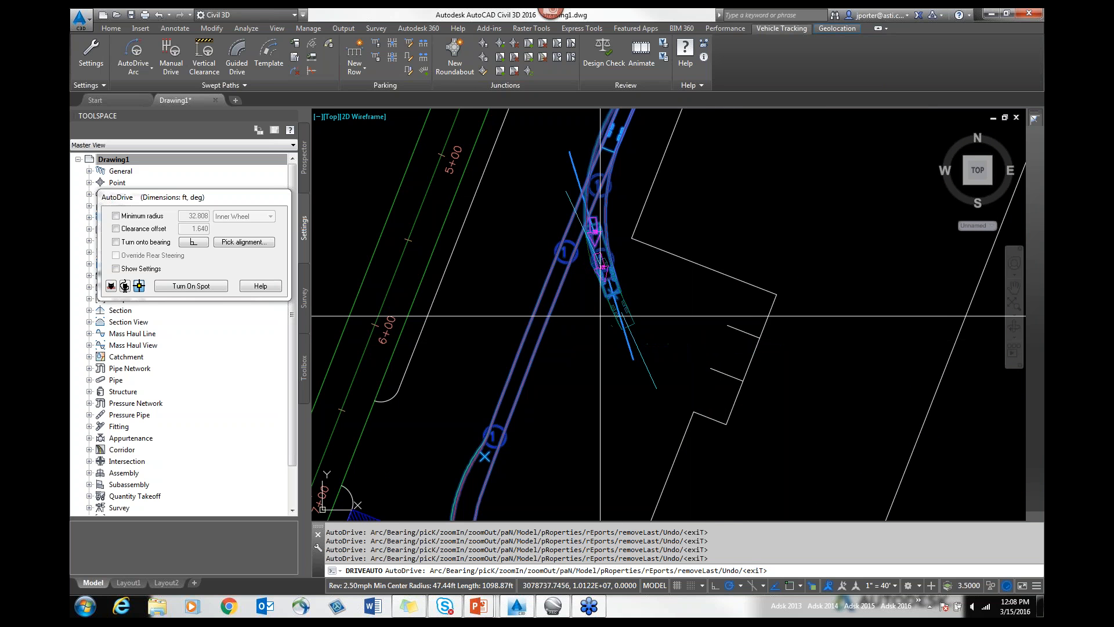
left_click(604, 259)
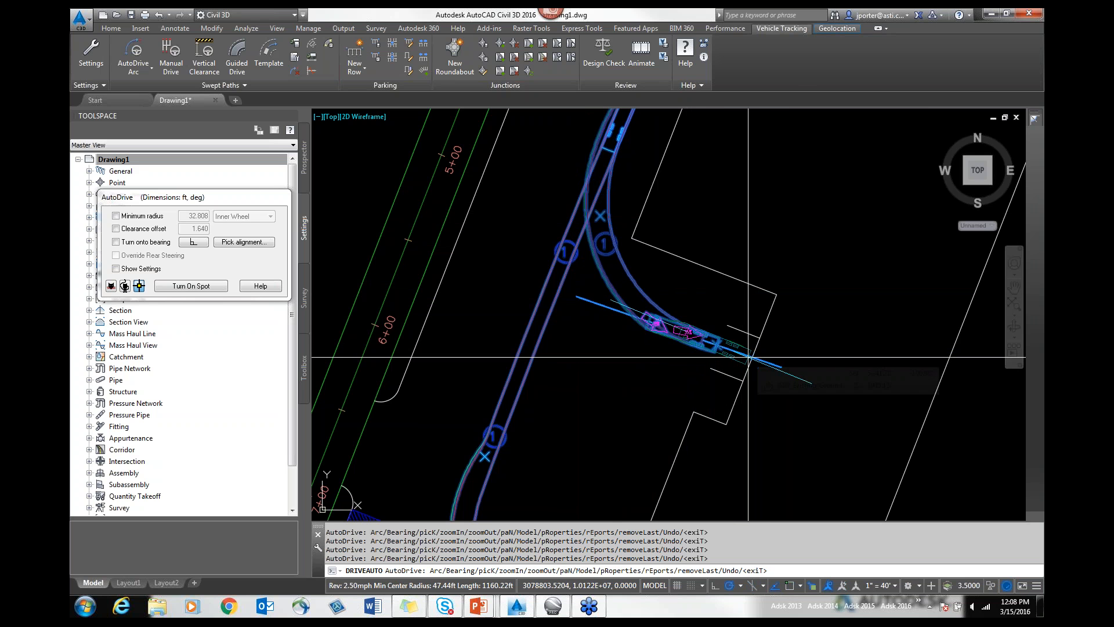
key("Return")
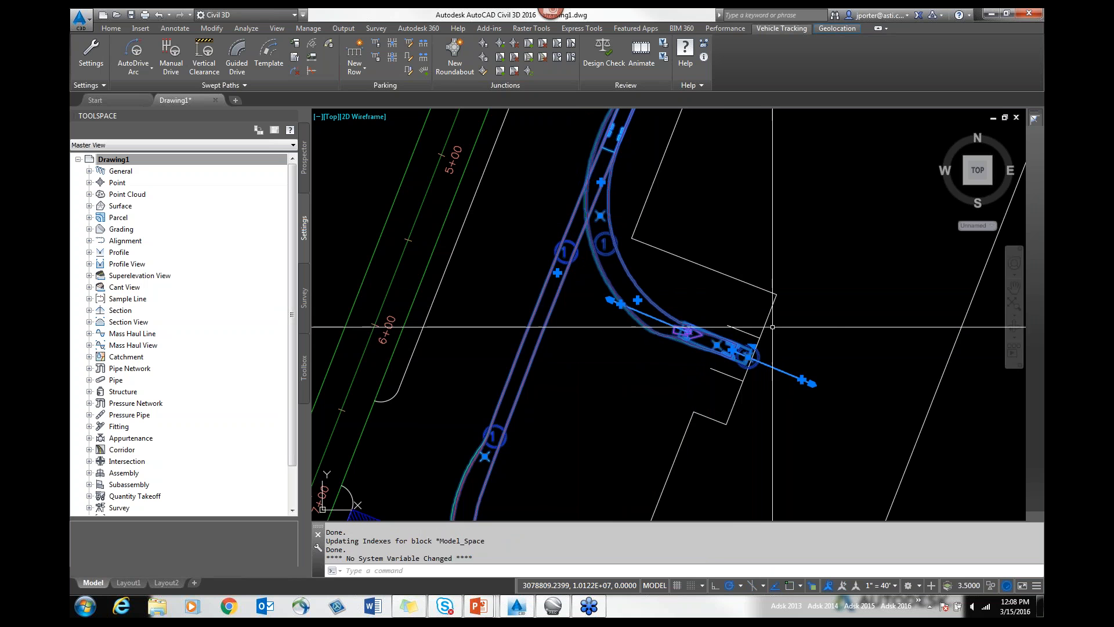
Adjust the swept path on the side road: shift the point just west of station 14+00 slightly north and the point near 14+50 southwest
scroll(676, 213, "down", 5)
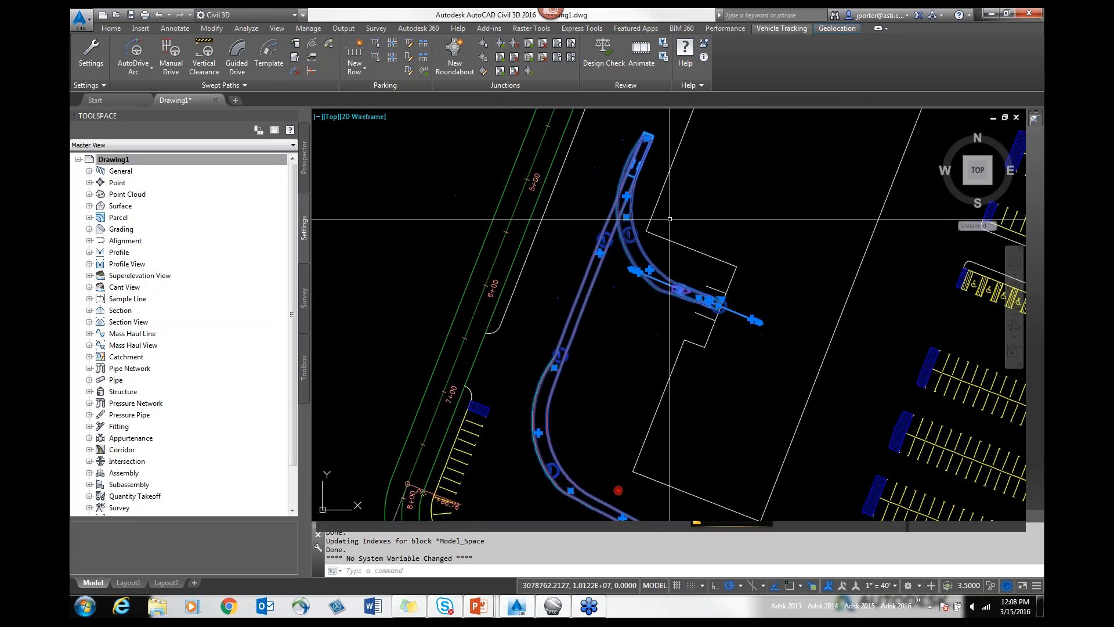
key("Escape")
middle_click_drag(726, 372, 599, 215)
middle_click_drag(864, 463, 879, 297)
scroll(879, 297, "up", 3)
scroll(876, 316, "up", 4)
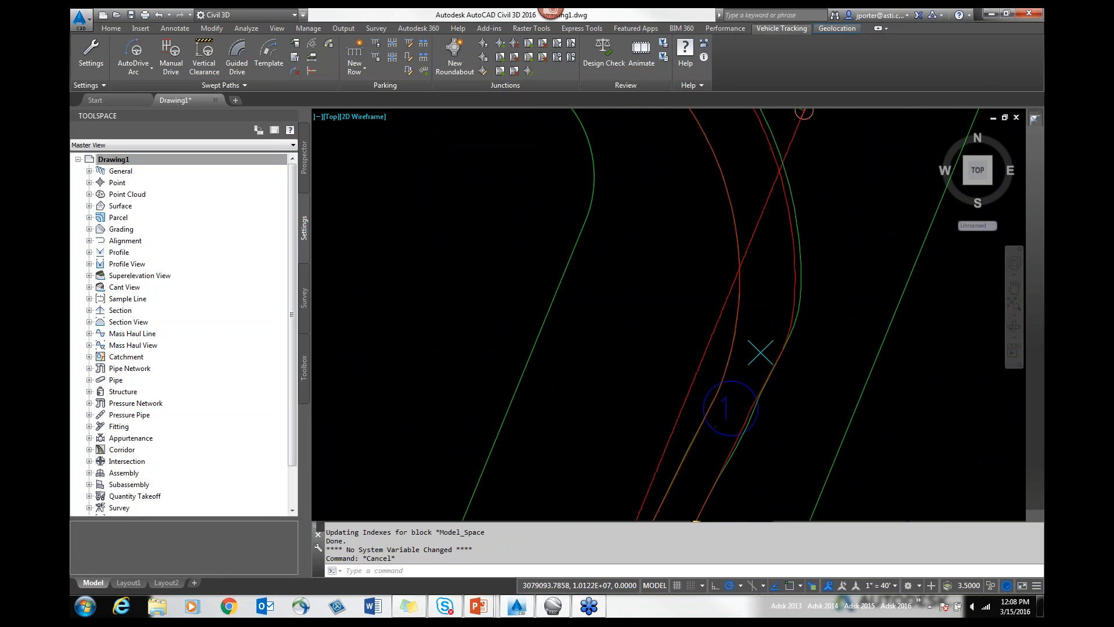
scroll(793, 256, "down", 2)
middle_click_drag(736, 195, 776, 363)
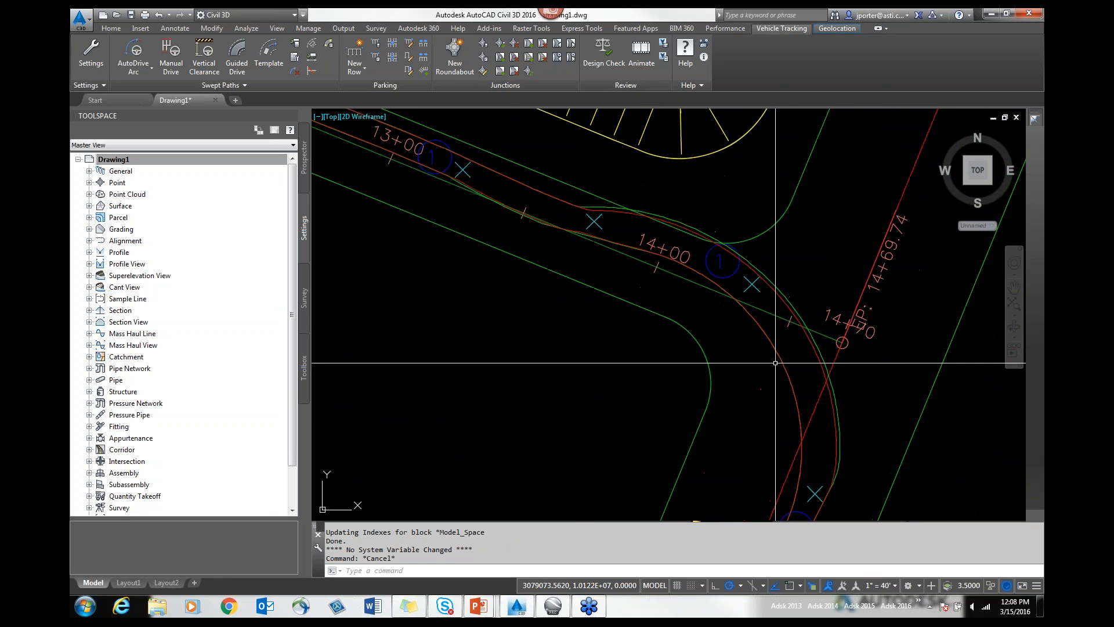
middle_click_drag(588, 216, 691, 251)
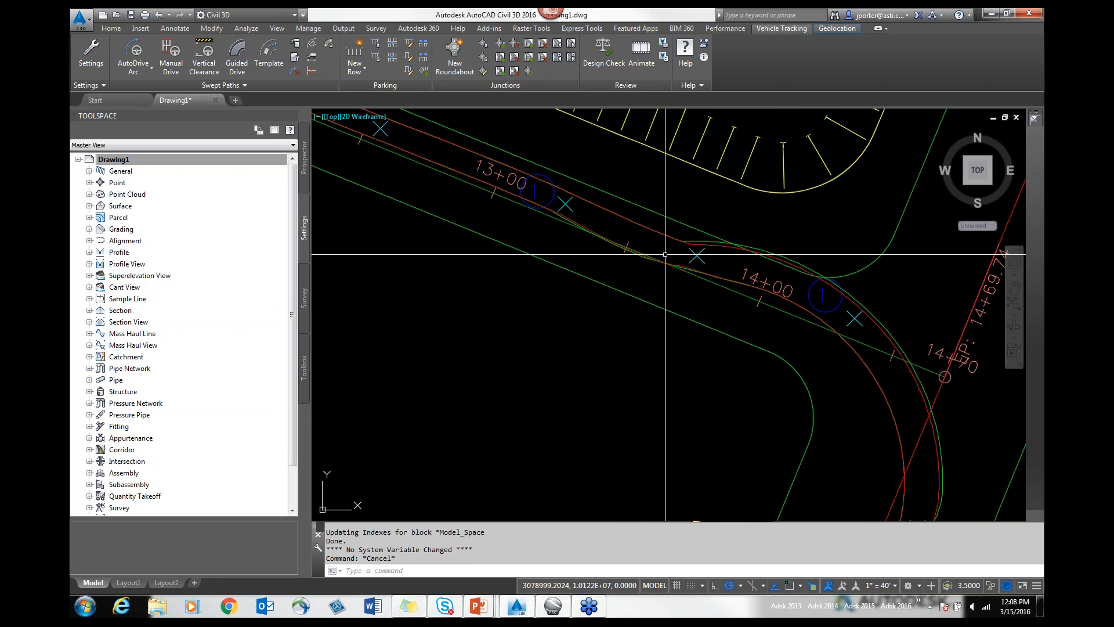
left_click(690, 263)
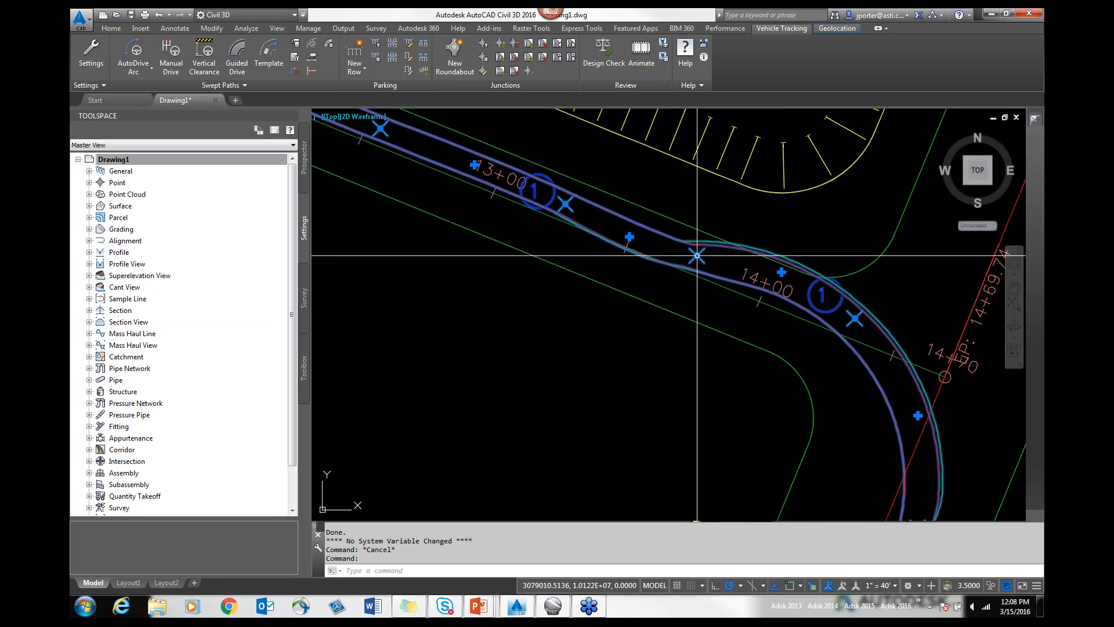
left_click(697, 256)
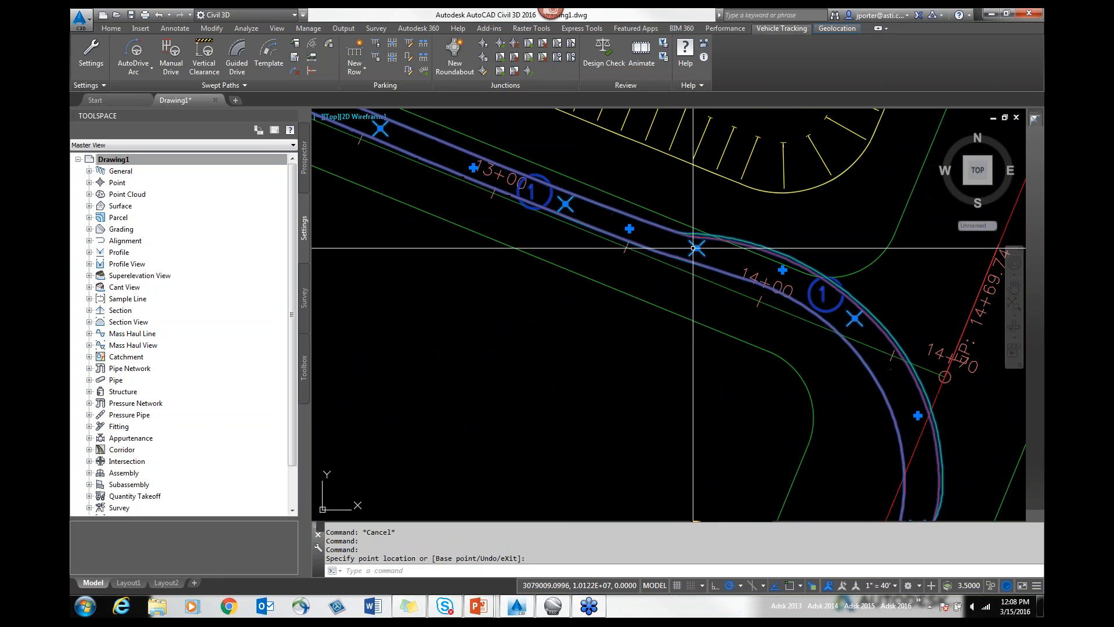
left_click(694, 249)
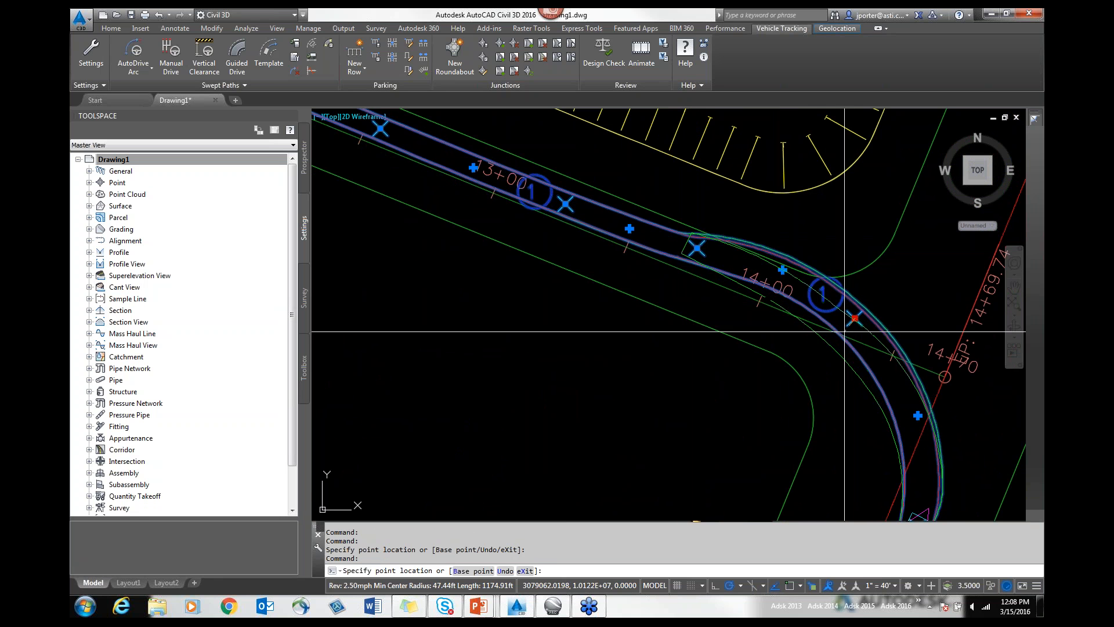
left_click(843, 333)
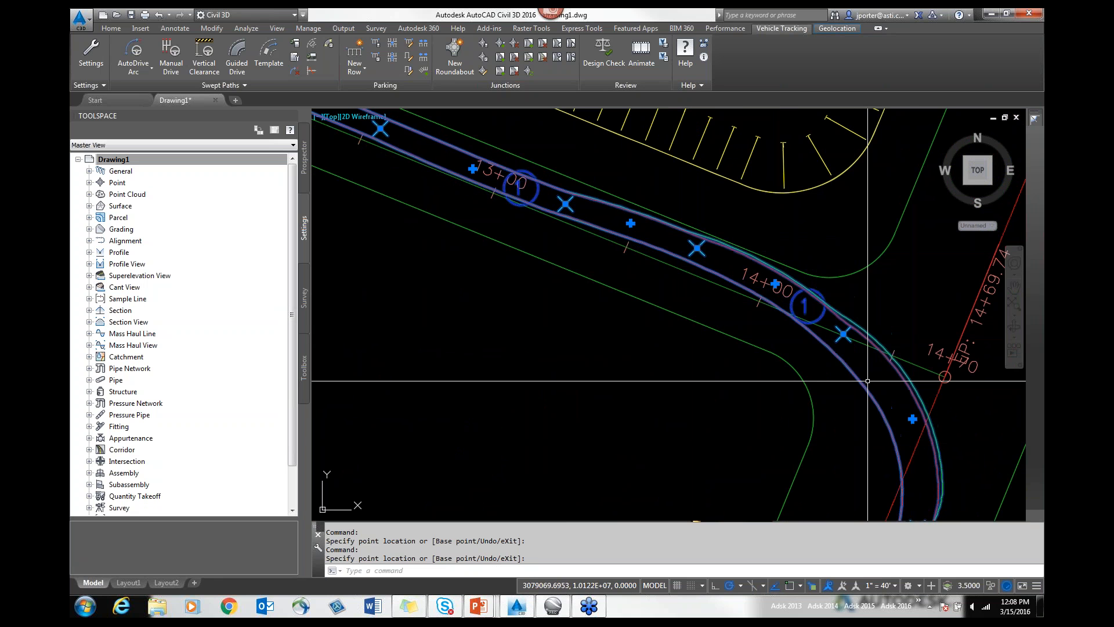
Nudge the swept path's point just west of station 14+00 slightly south to smooth the truck's line
left_click(913, 418)
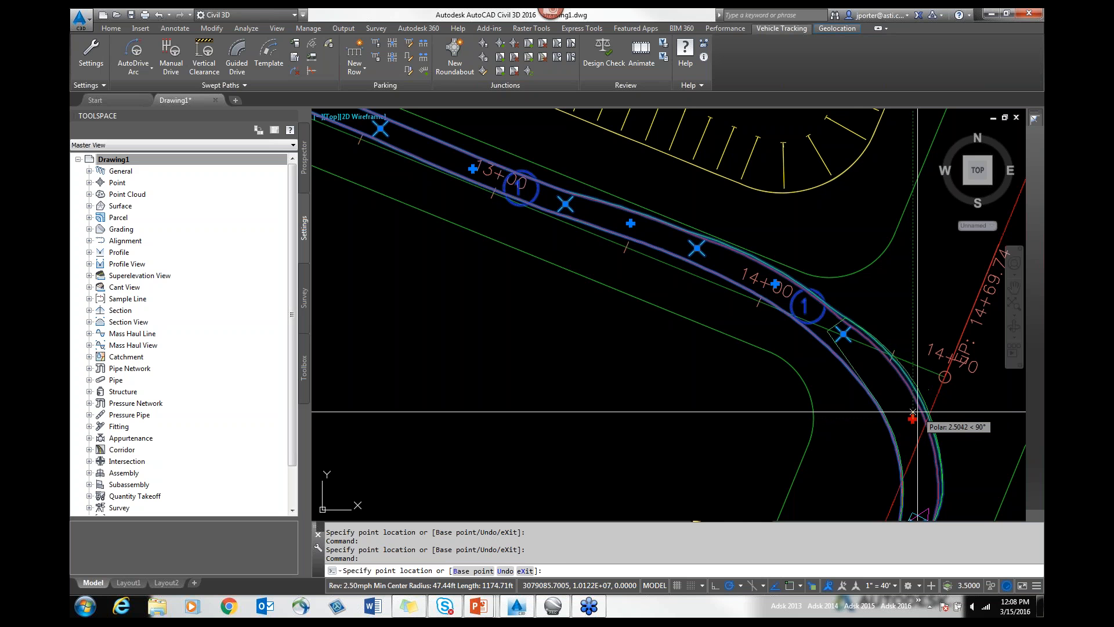
key("Escape")
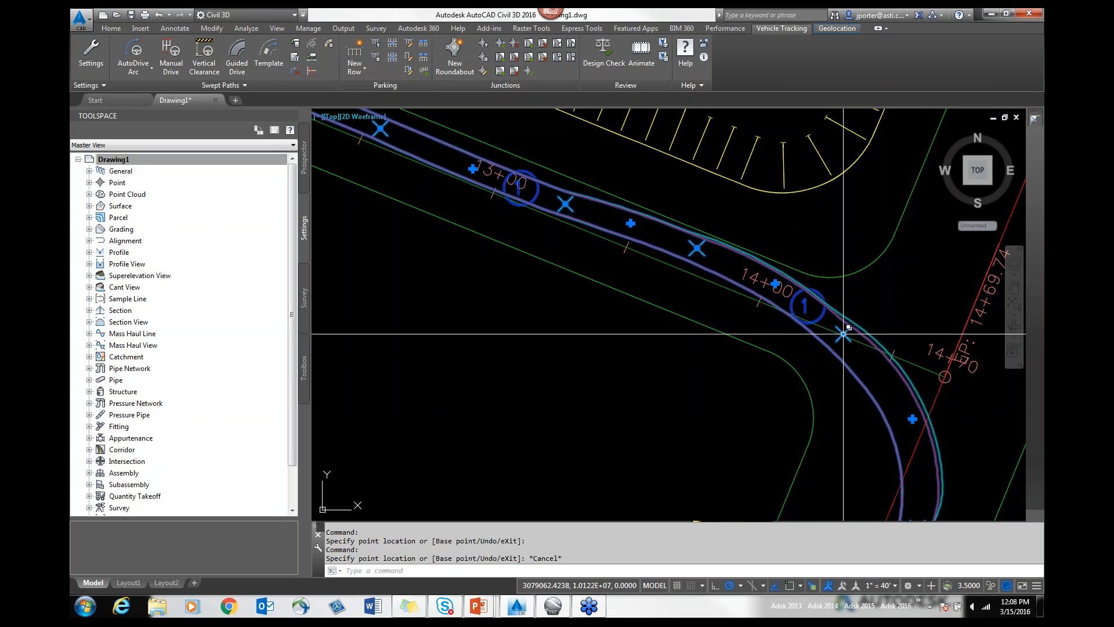
left_click(697, 249)
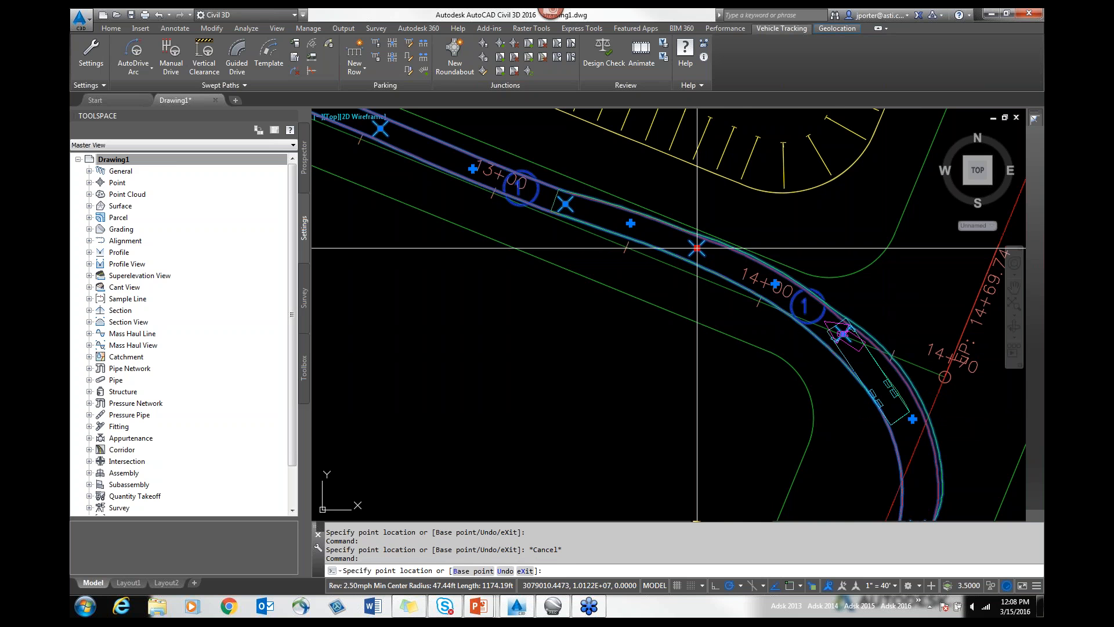
left_click(696, 254)
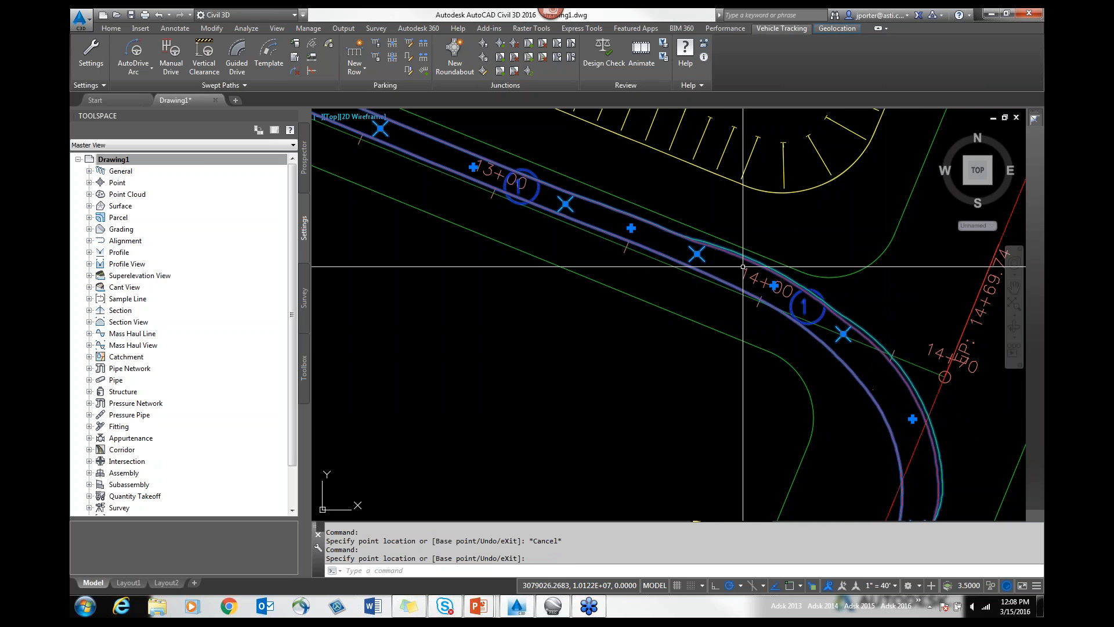
key("Escape")
Shift the swept path's point at the parking lot entrance near station 12+00 slightly west
middle_click_drag(498, 212, 908, 406)
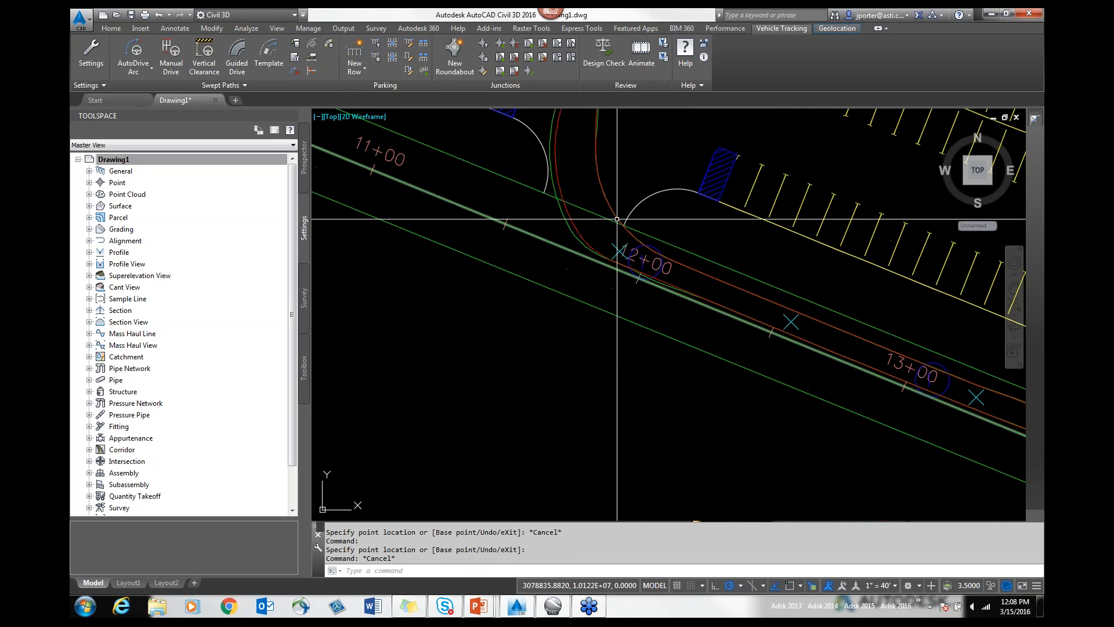
scroll(581, 254, "up", 4)
scroll(633, 260, "up", 4)
scroll(637, 260, "down", 5)
left_click(626, 296)
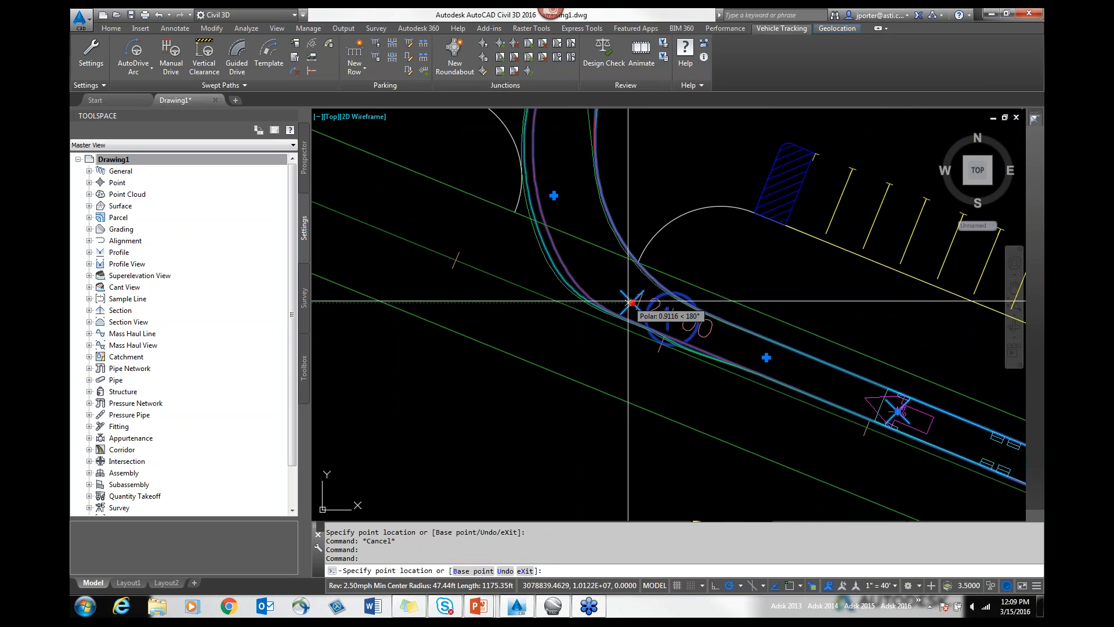
left_click(628, 303)
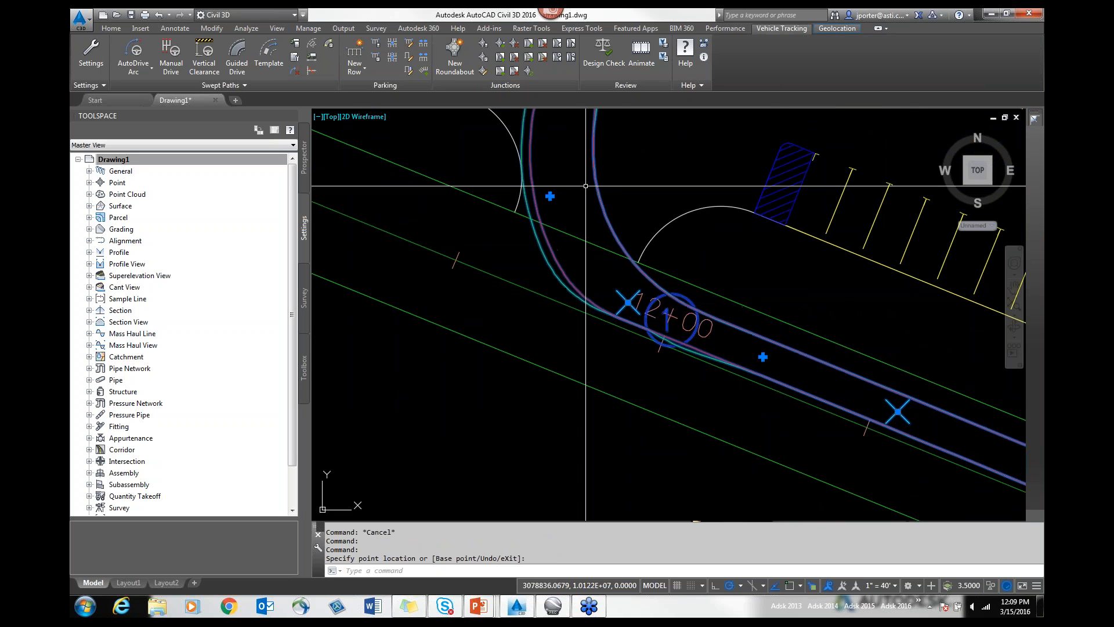
left_click(550, 197)
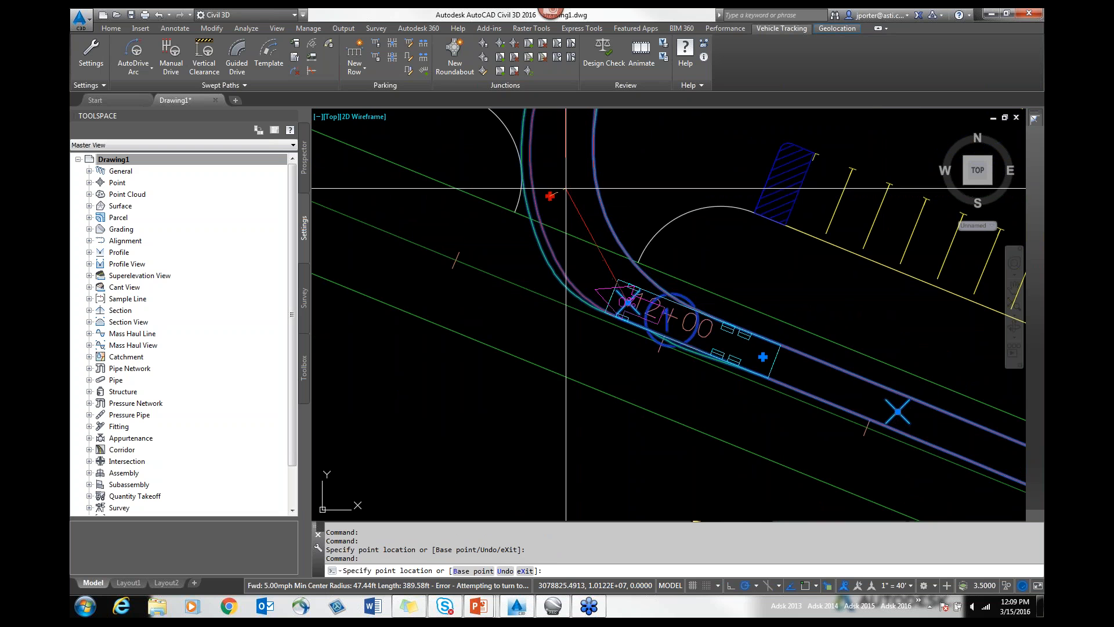
key("Escape")
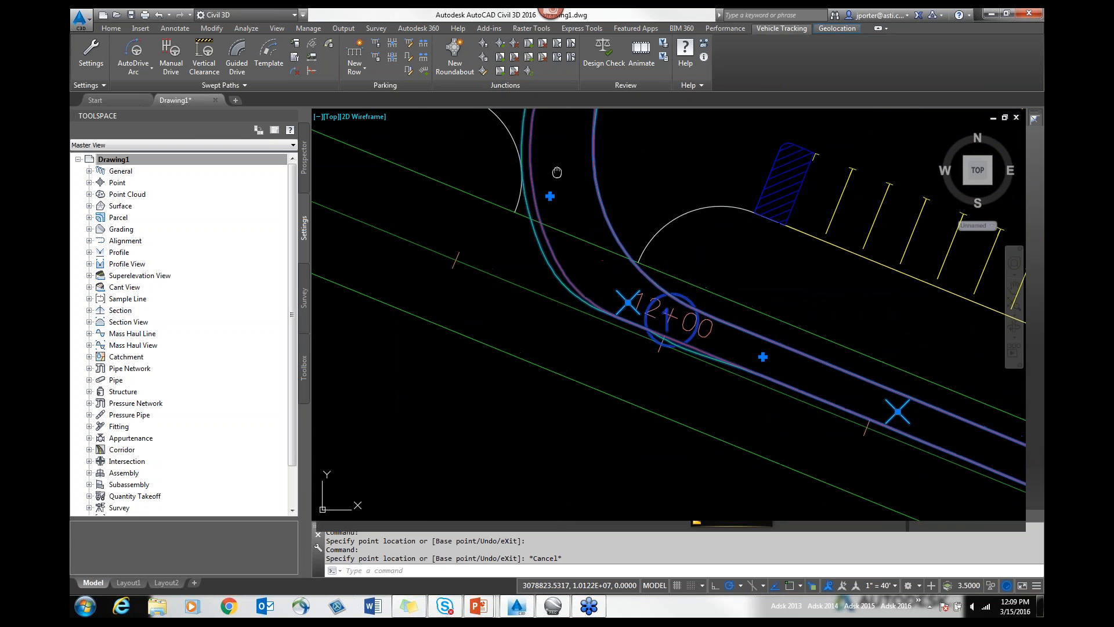
Examine the adjusted swept path from the main road through the parking lot entrance to the loading dock
scroll(528, 261, "up", 5)
scroll(528, 264, "down", 6)
key("Escape")
scroll(581, 253, "down", 3)
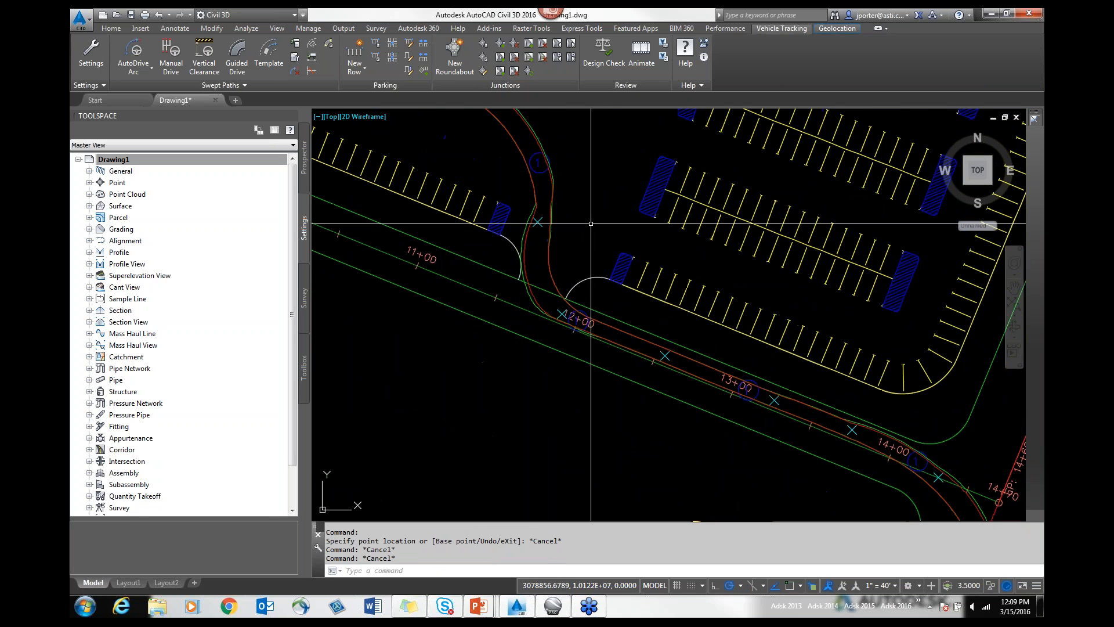
key("Escape")
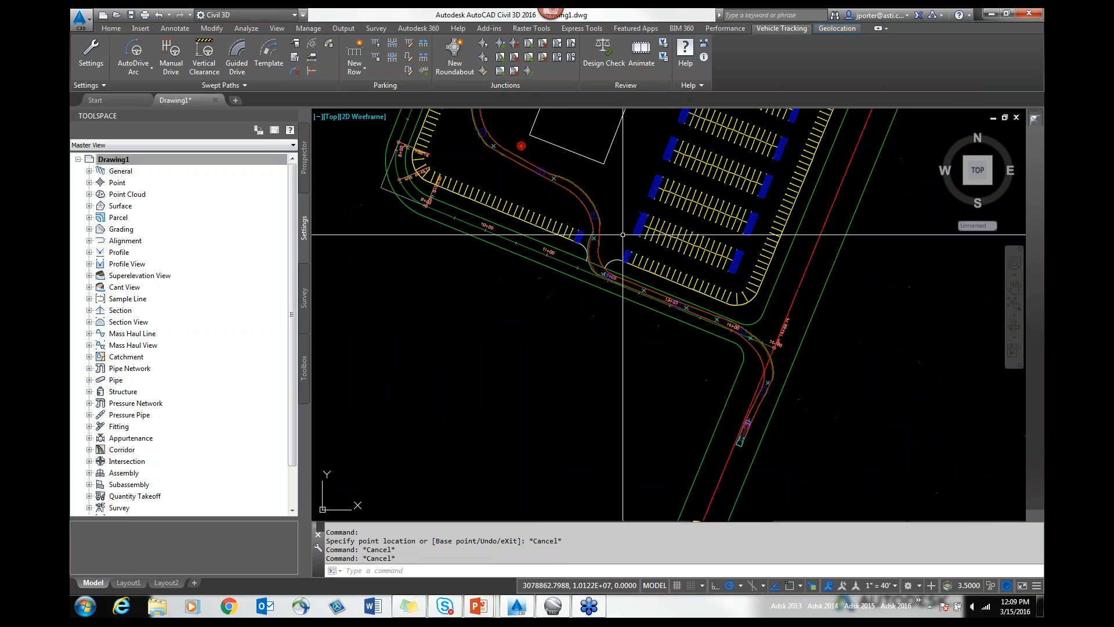
scroll(664, 194, "down", 3)
middle_click_drag(665, 193, 664, 267)
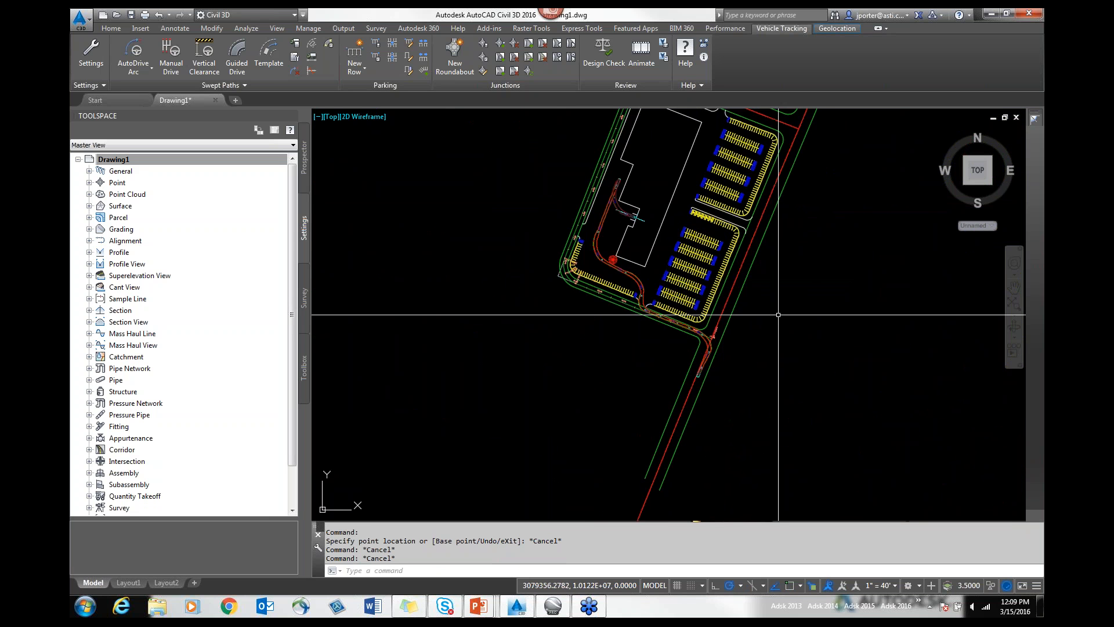
scroll(713, 340, "up", 4)
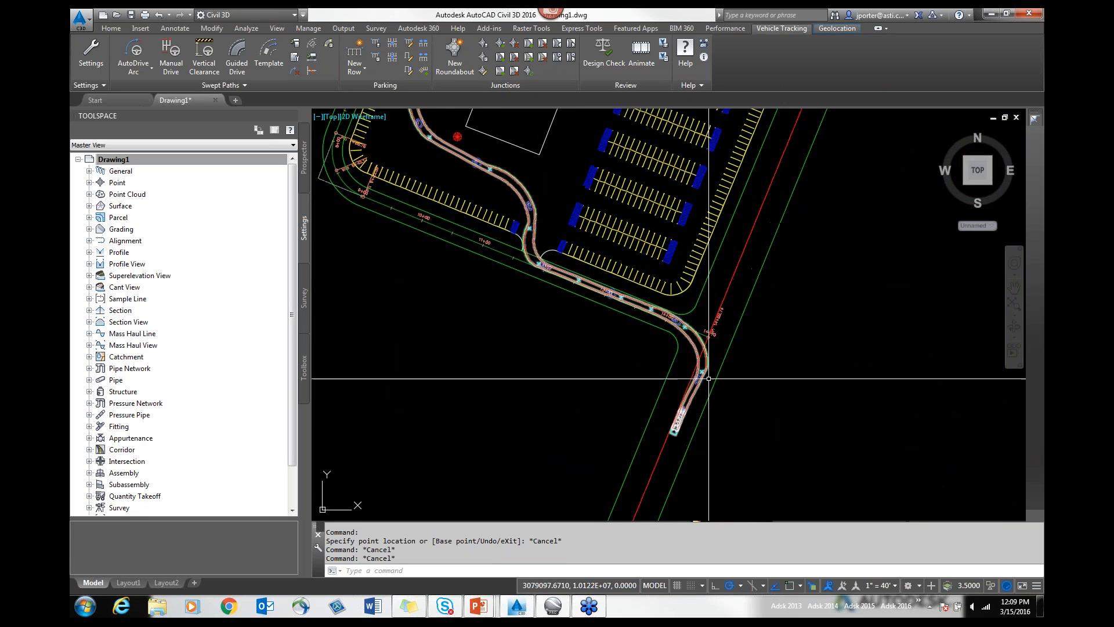
middle_click_drag(610, 244, 617, 418)
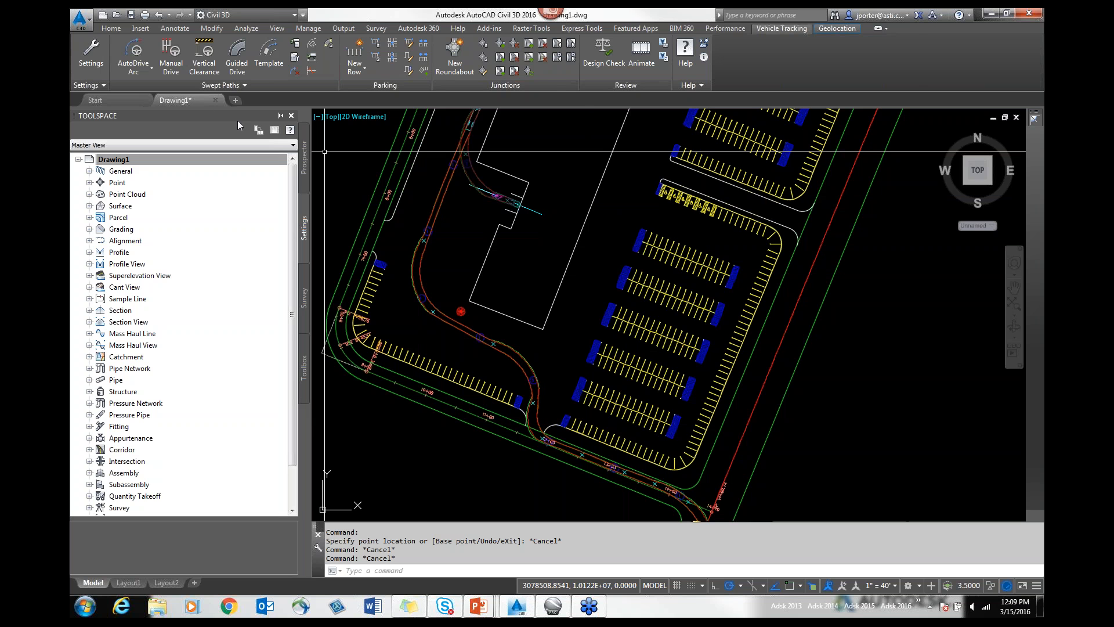
Start a building site import and load the file HD_Building.adsk
left_click(143, 27)
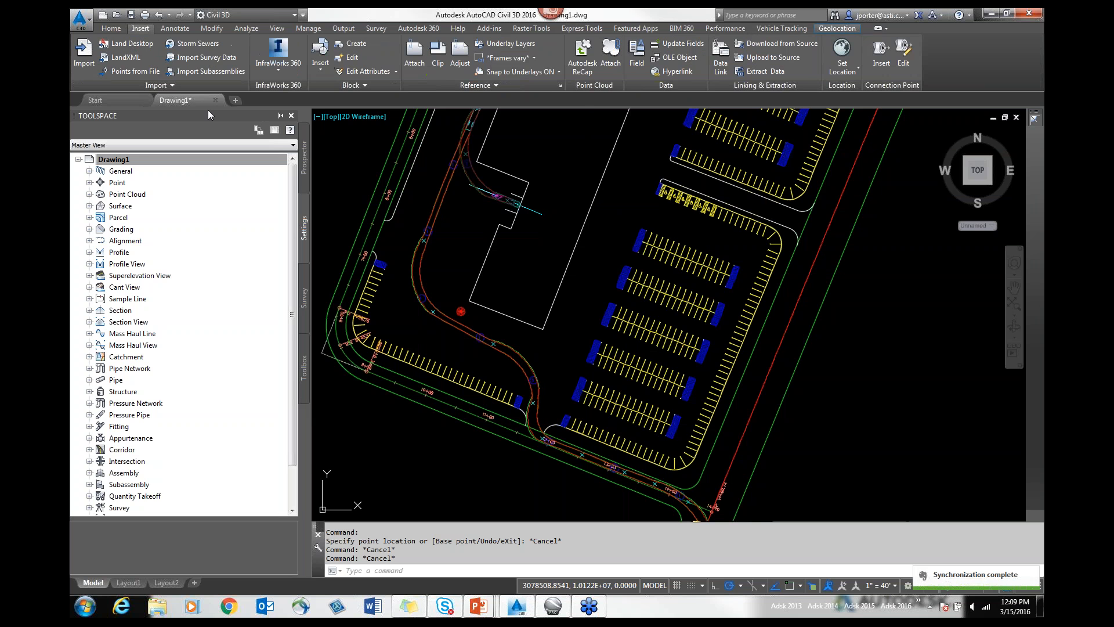
left_click(163, 84)
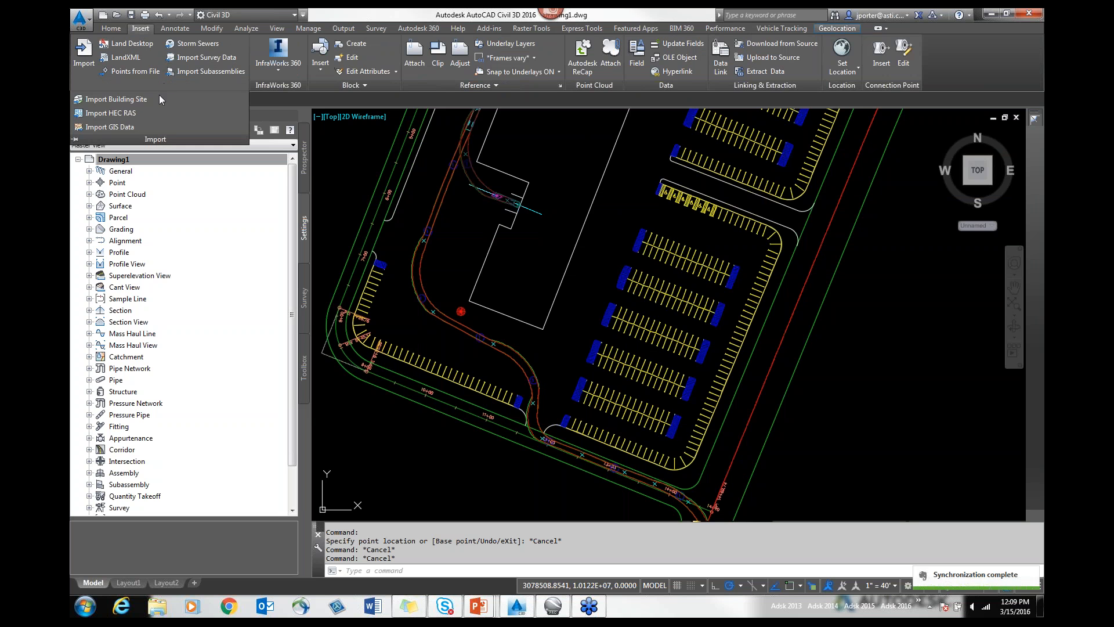
left_click(116, 100)
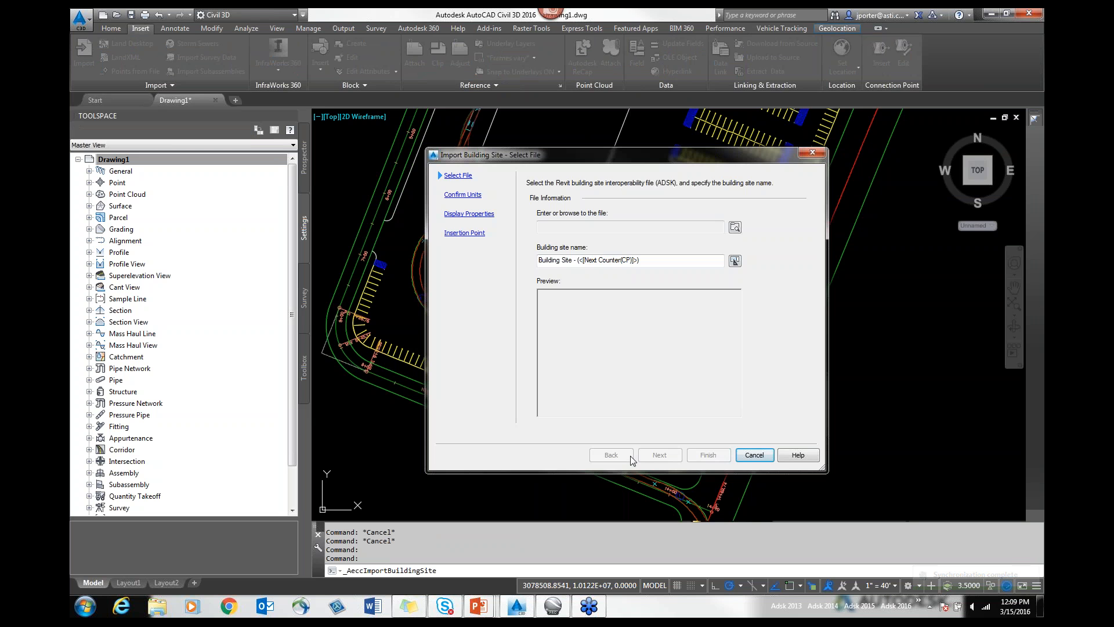
left_click(735, 228)
double_click(558, 226)
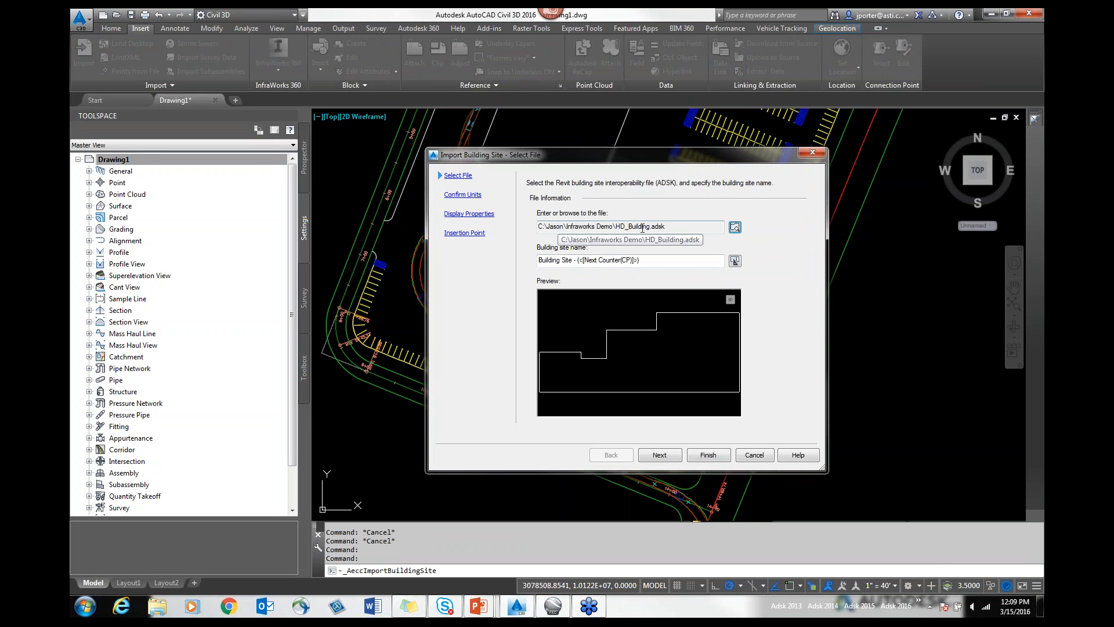
Set the insertion point to Specify in Drawing and place the building site east of the main road with the default rotation
left_click(662, 456)
left_click(662, 456)
left_click(661, 456)
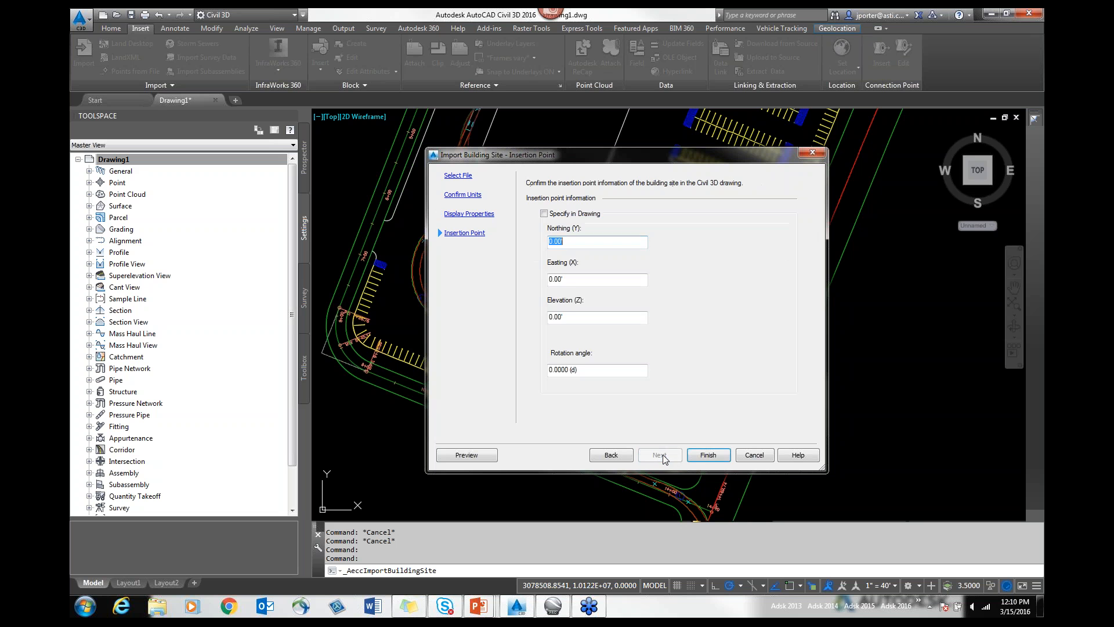
left_click(544, 214)
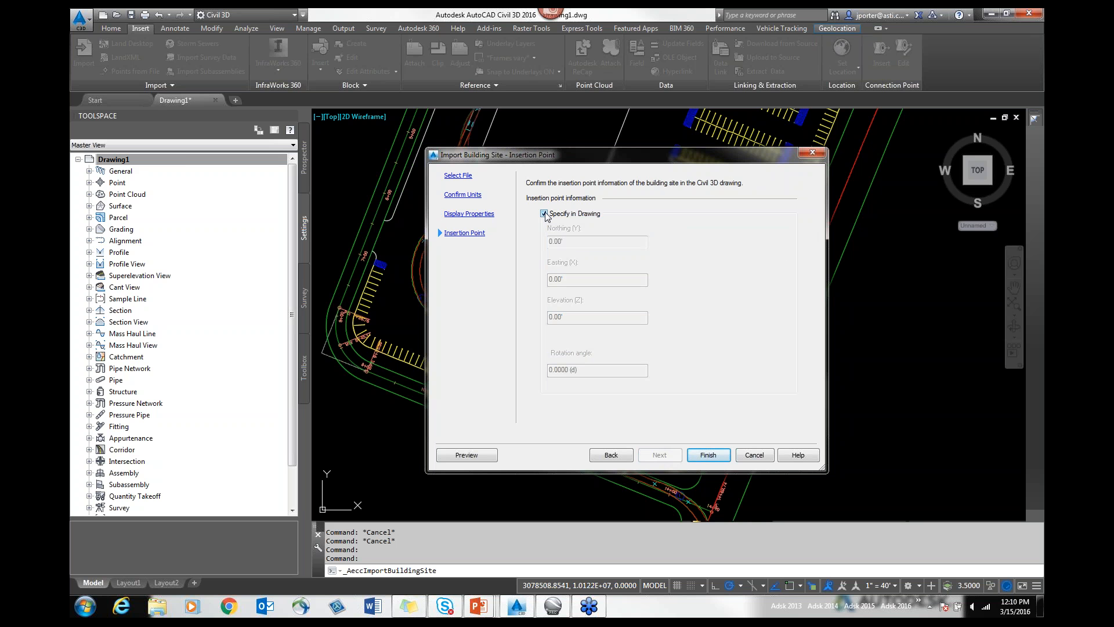
left_click(704, 456)
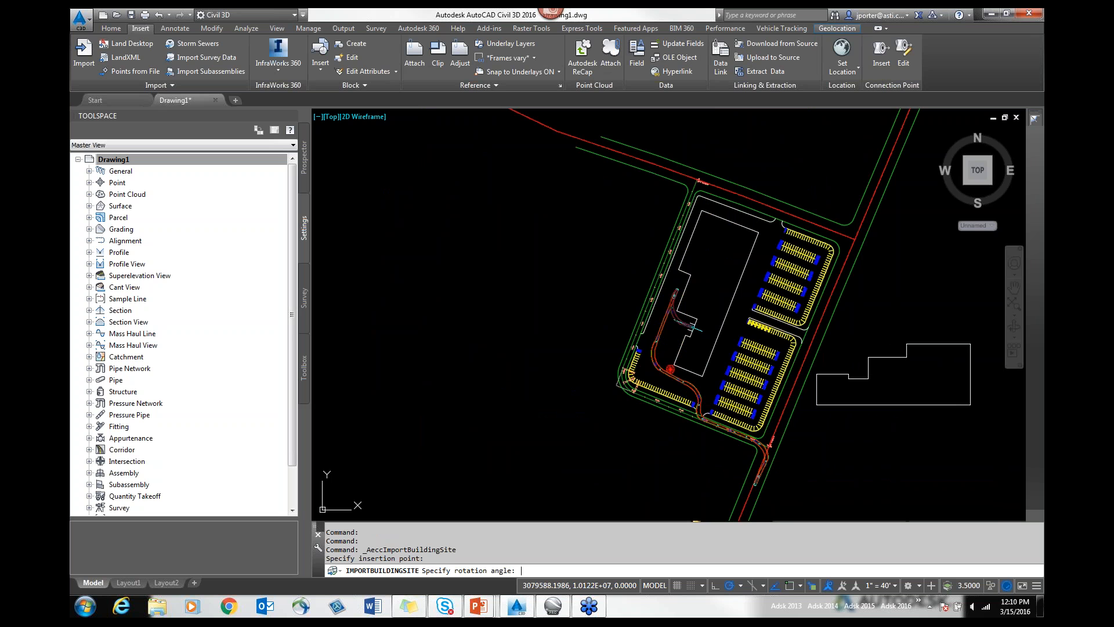
key("Return")
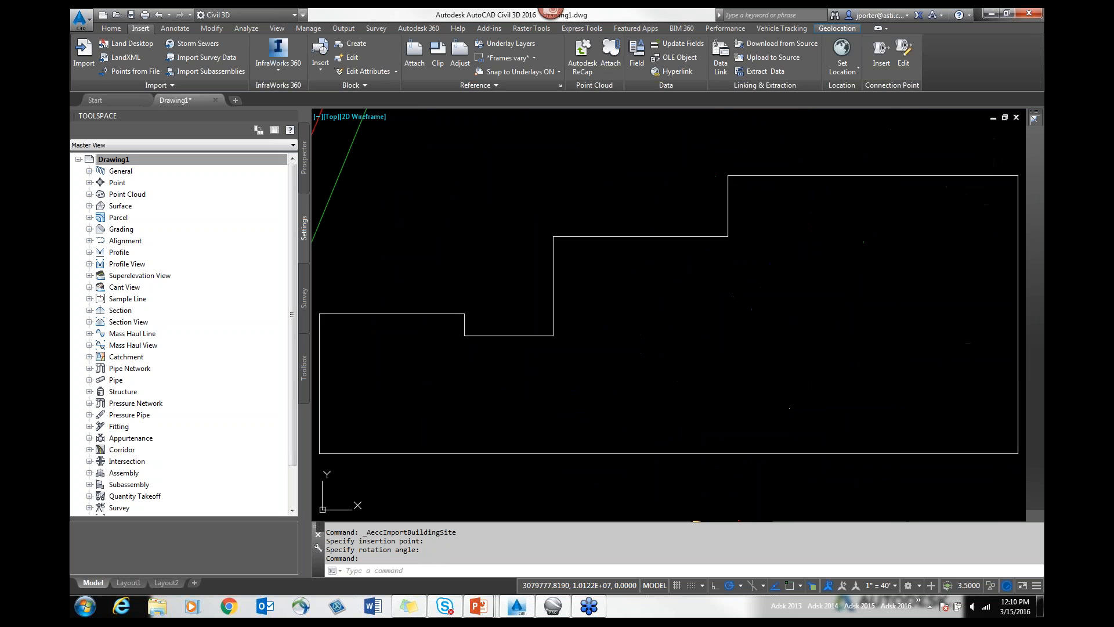
Align the imported building site with the existing building footprint, matching its two long-side corners, without scaling
scroll(656, 316, "down", 5)
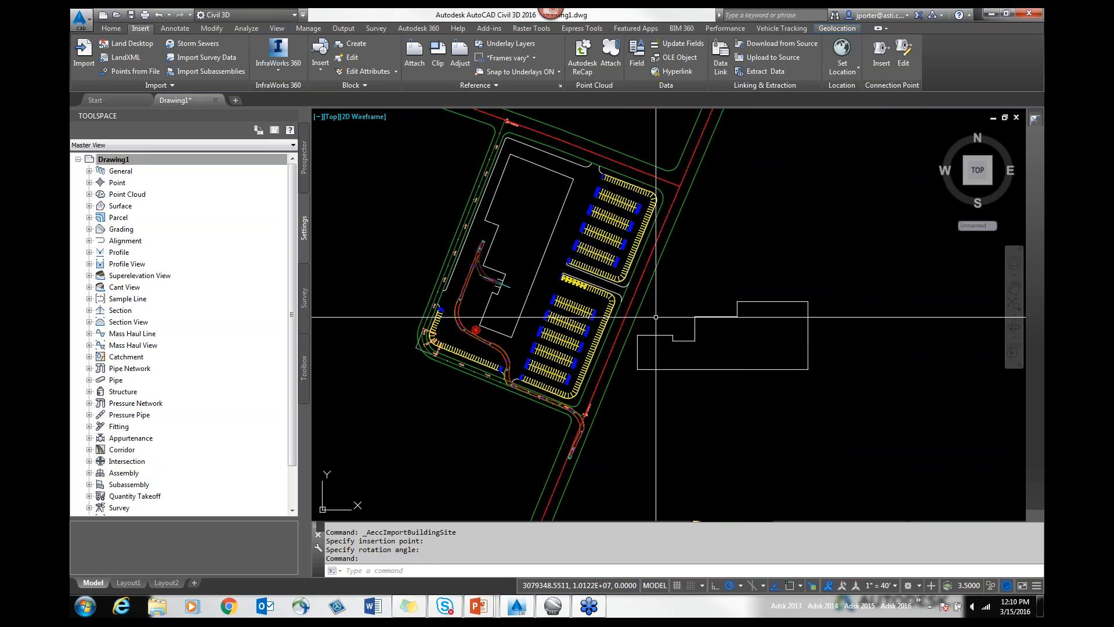
type("al")
key("Return")
left_click(725, 317)
key("Return")
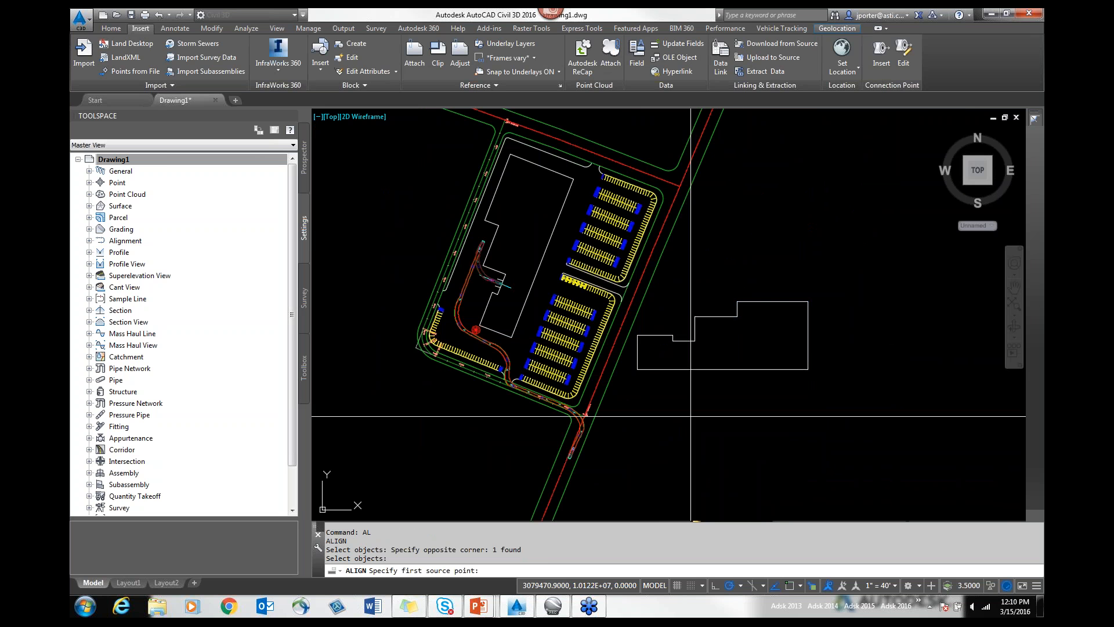
left_click(790, 586)
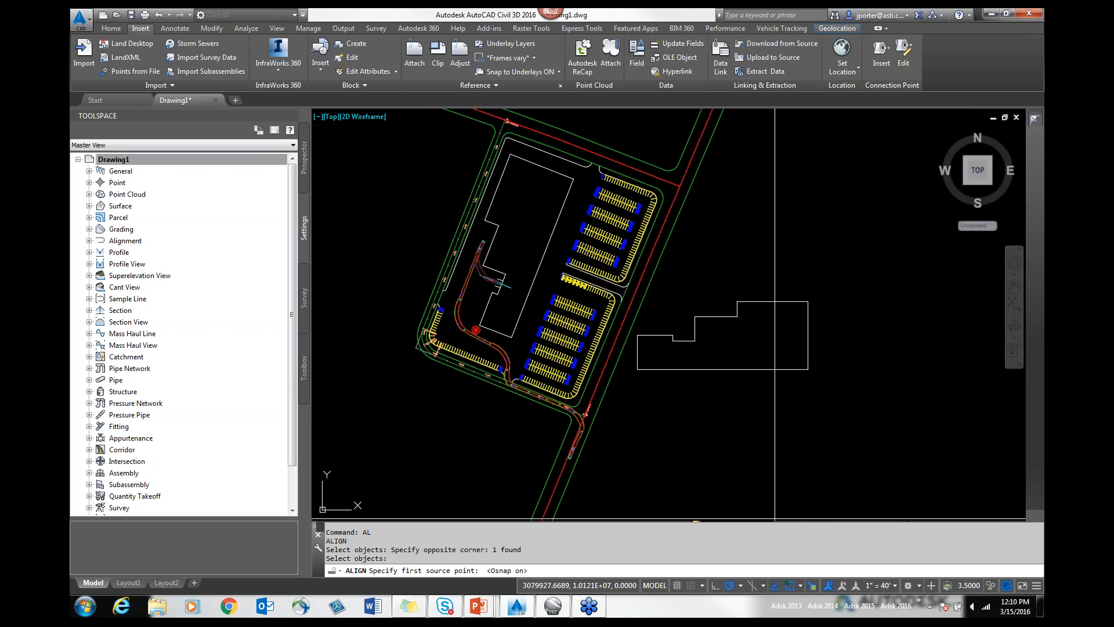
left_click(638, 368)
left_click(512, 336)
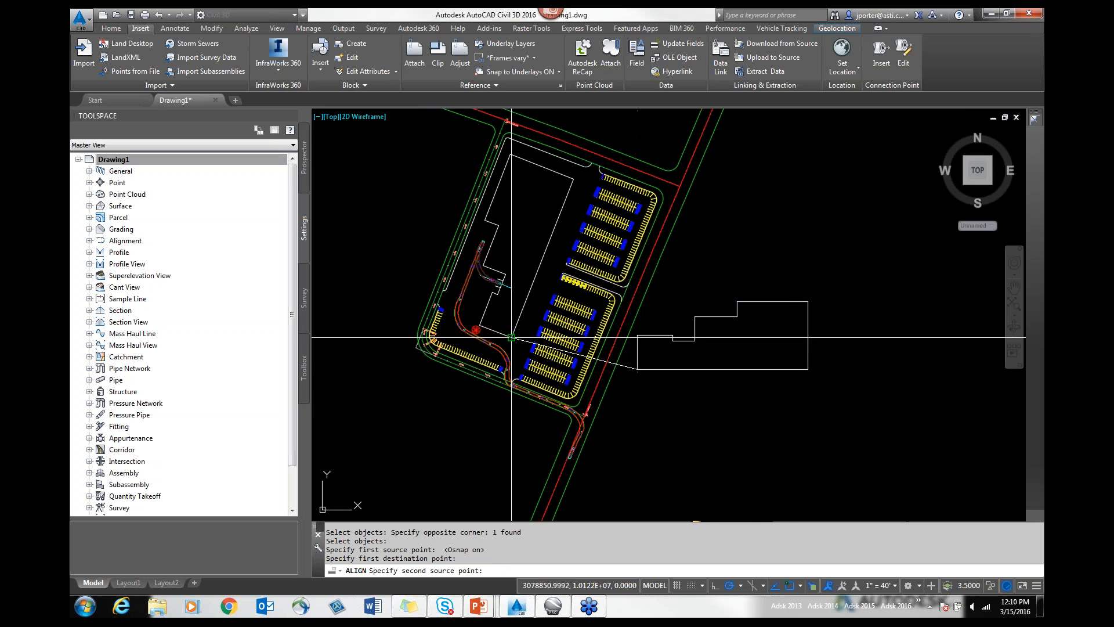
left_click(807, 368)
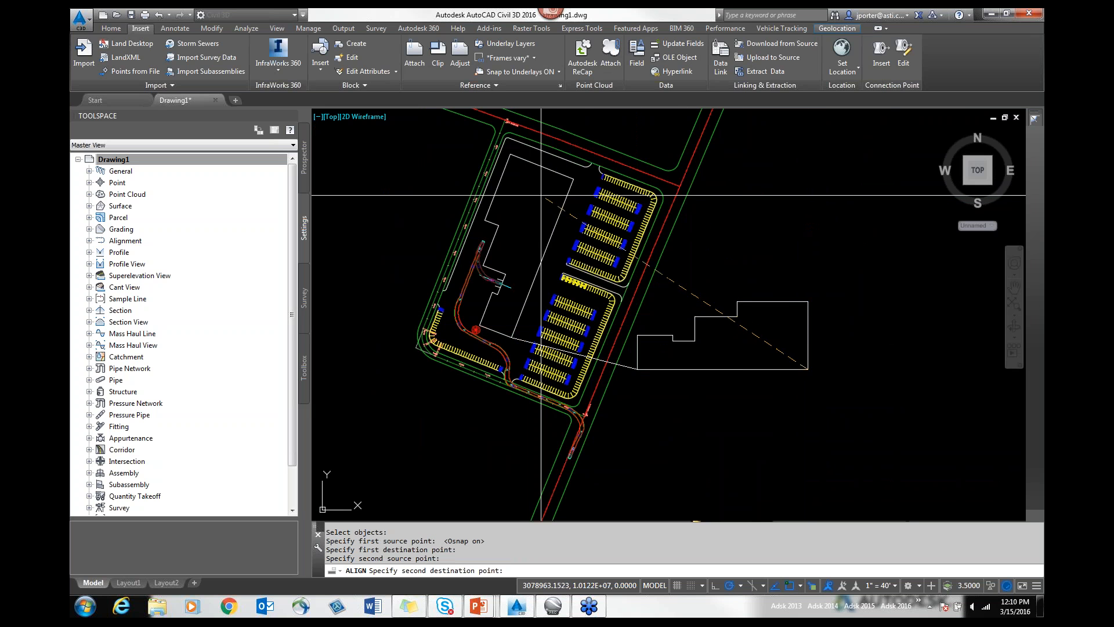
left_click(571, 180)
key("Return")
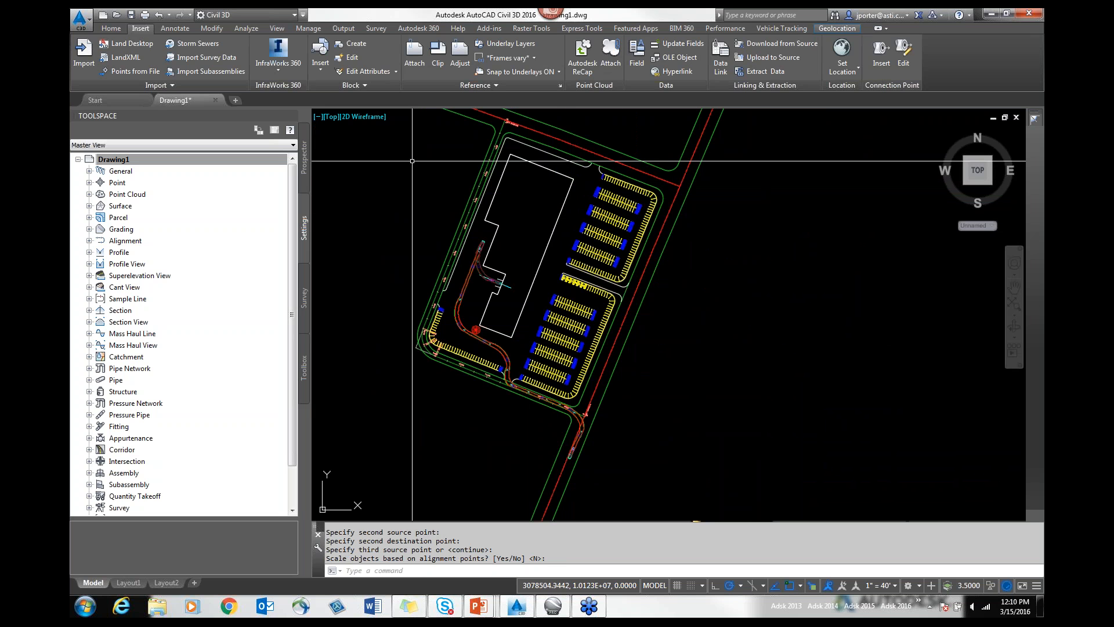
Examine the aligned building in the SW Isometric view, including the loading dock and the truck's swept path
left_click(965, 183)
scroll(733, 323, "up", 8)
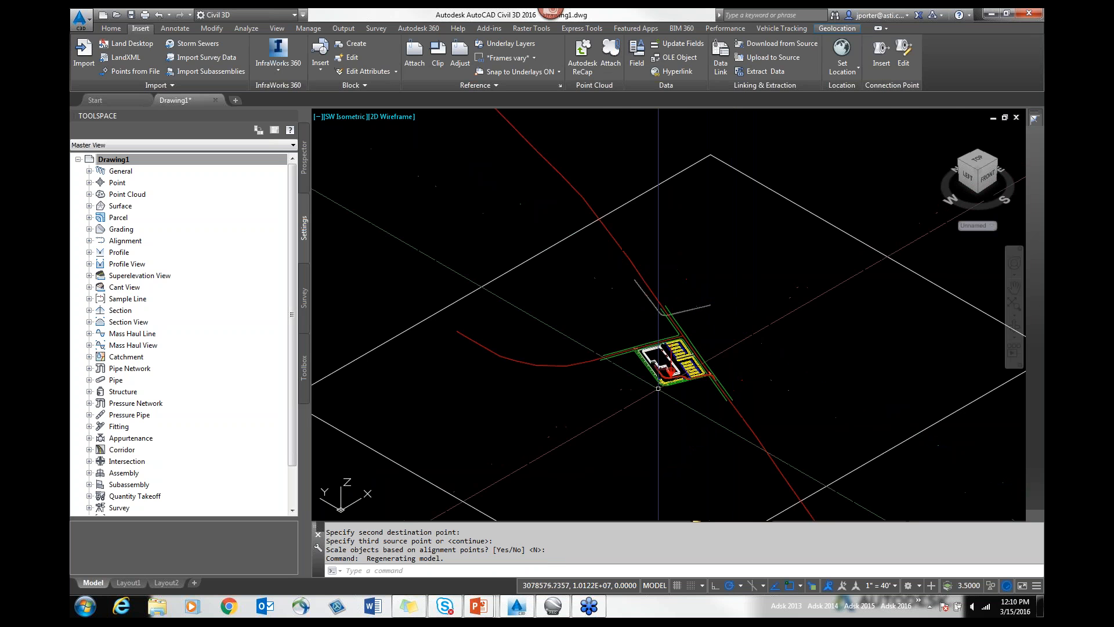
scroll(755, 309, "up", 8)
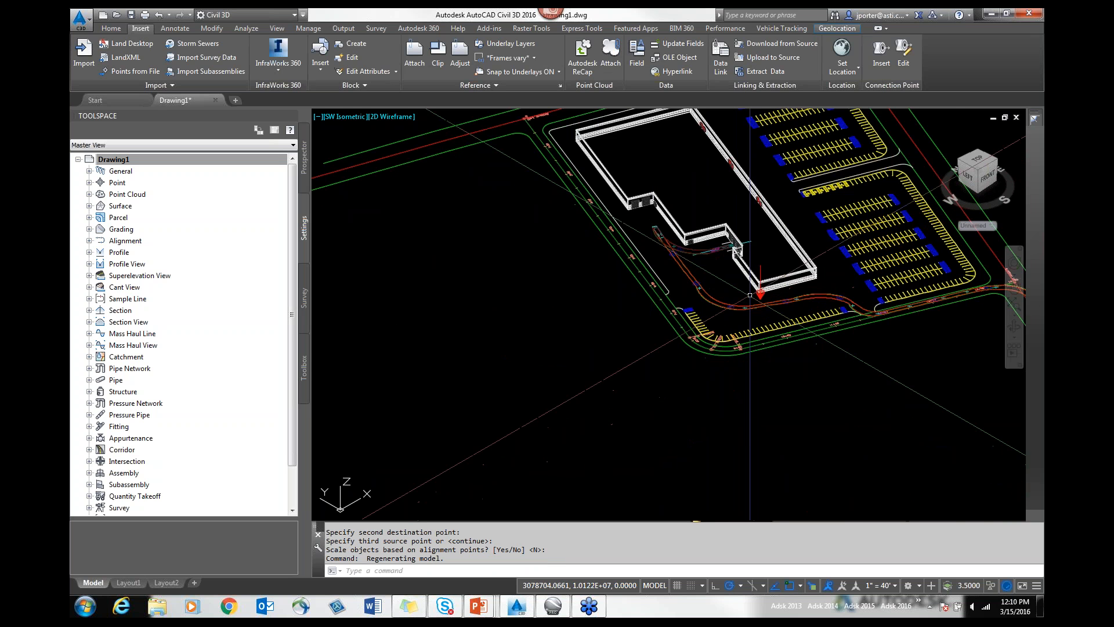
scroll(763, 379, "up", 2)
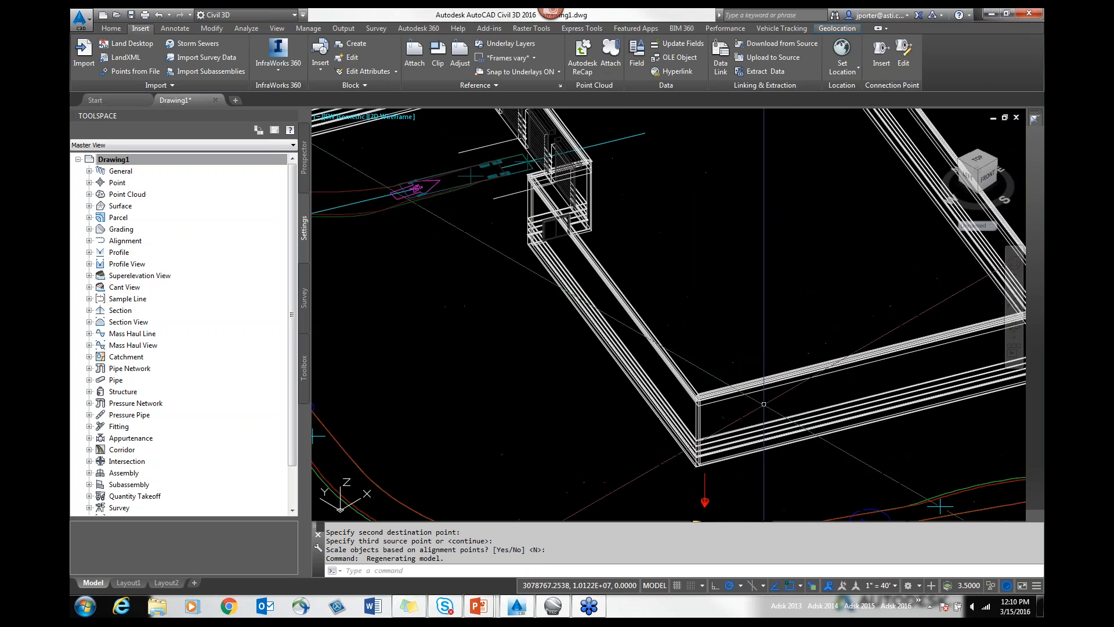
middle_click_drag(562, 266, 902, 442)
scroll(921, 372, "up", 3)
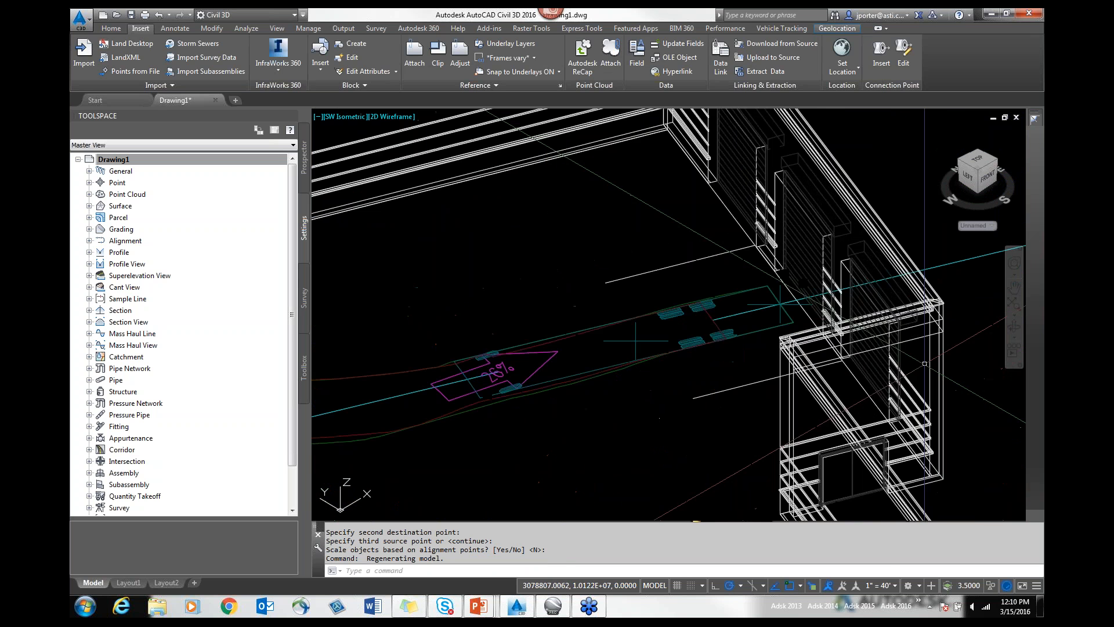
scroll(808, 398, "down", 5)
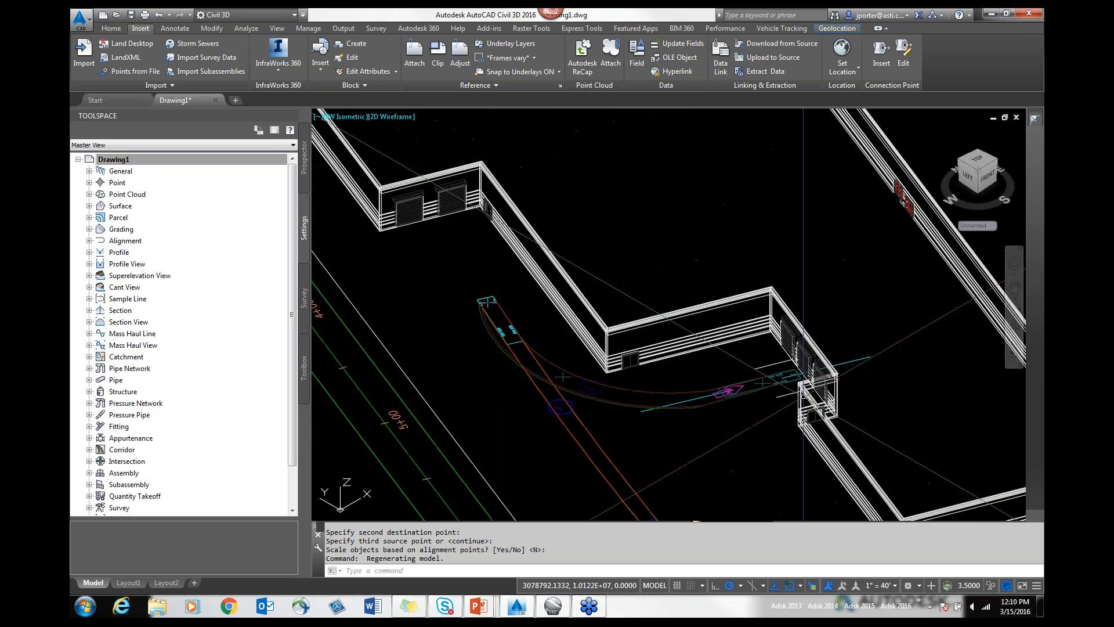
Set the visual style to Conceptual and inspect the building model and loading dock doors from several directions with 3D Orbit
left_click(389, 116)
left_click(418, 160)
type("3do")
key("Return")
left_click_drag(709, 356, 861, 400)
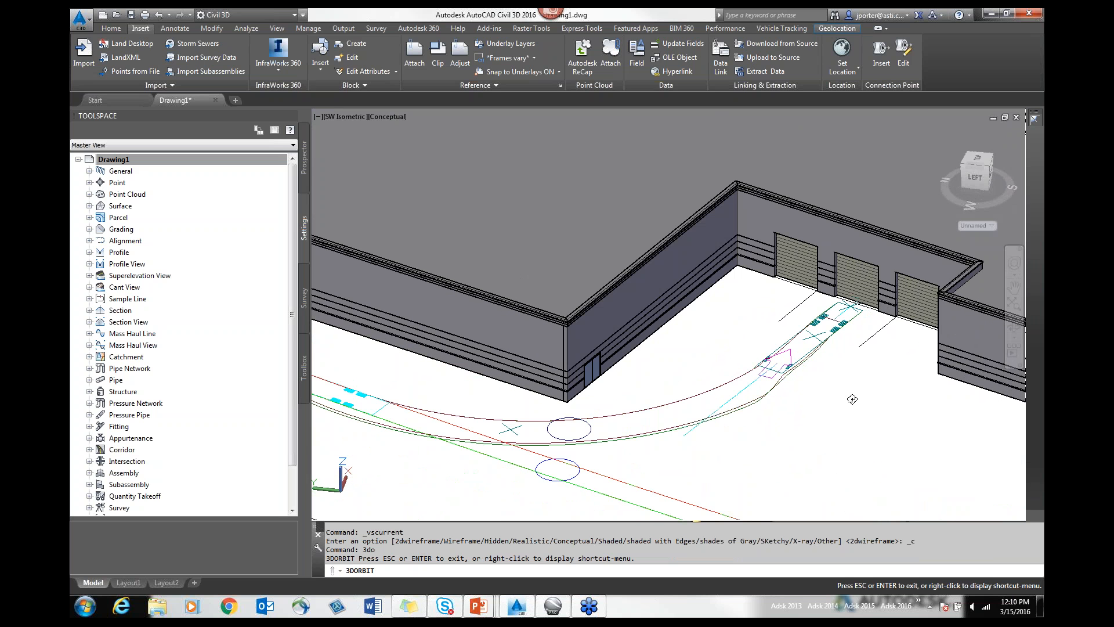
left_click_drag(862, 386, 372, 273)
right_click(701, 351)
left_click(735, 359)
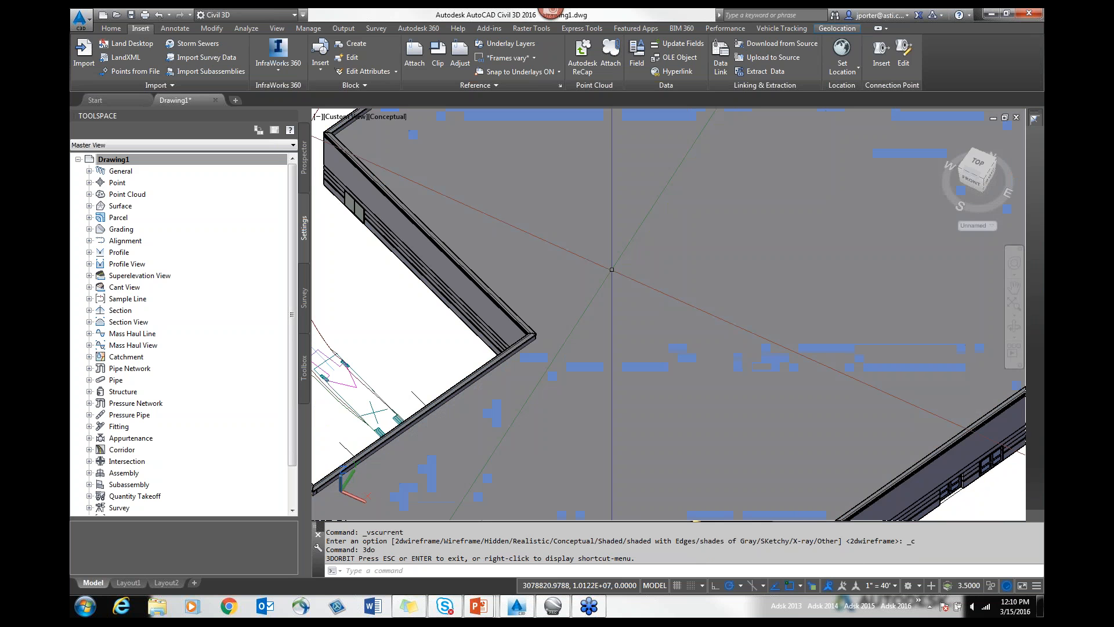
scroll(615, 271, "down", 8)
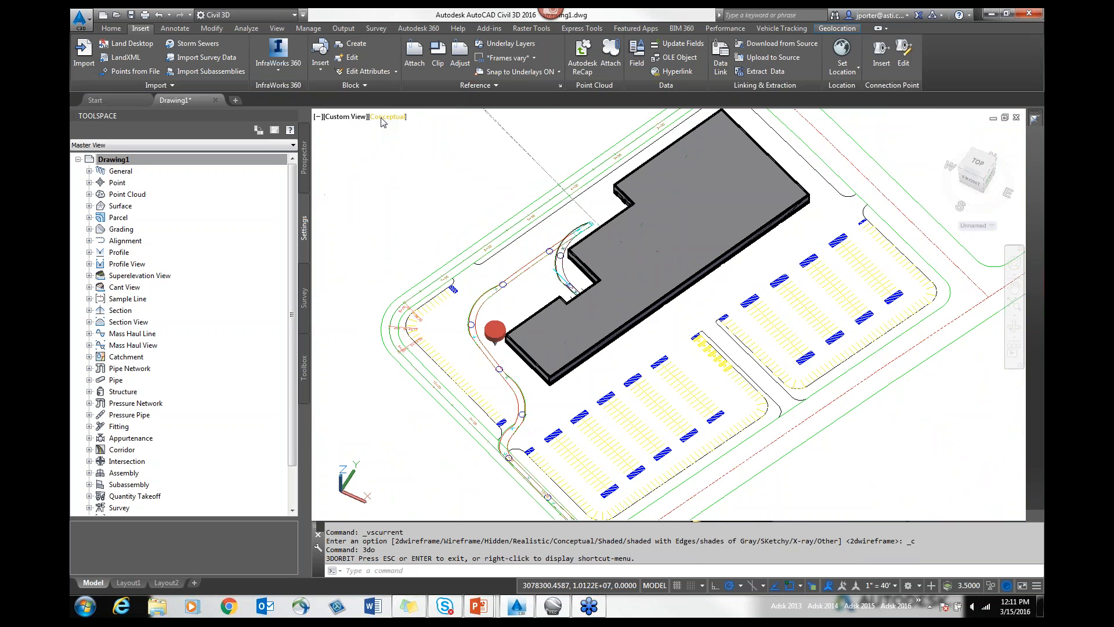
Return the site drawing to the 2D Wireframe visual style and the Top view
left_click(388, 117)
left_click(412, 146)
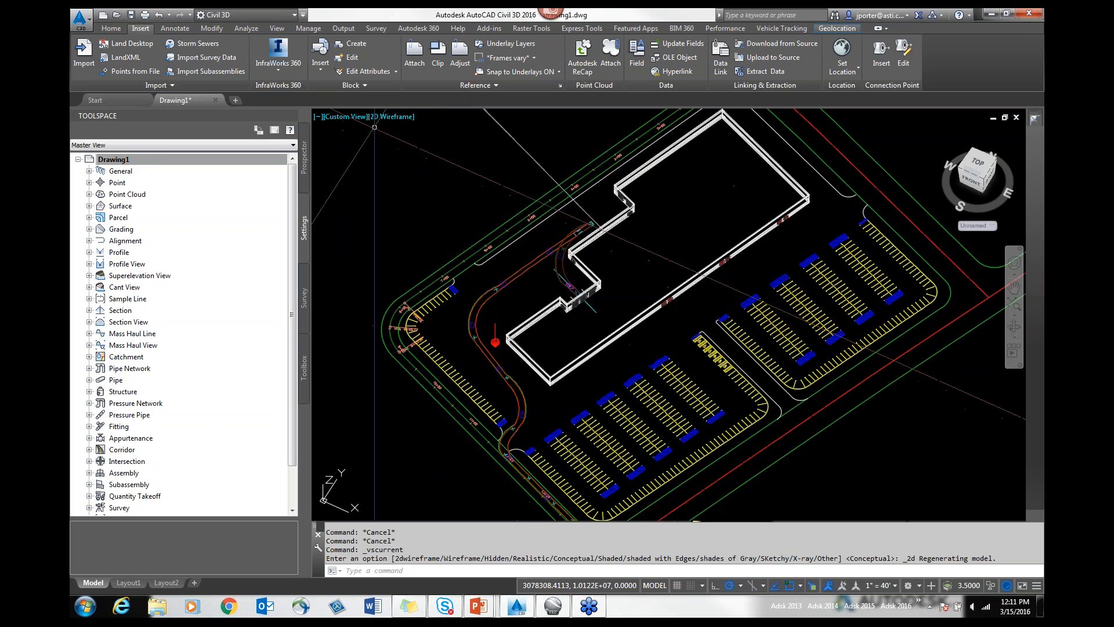
left_click(346, 117)
left_click(377, 148)
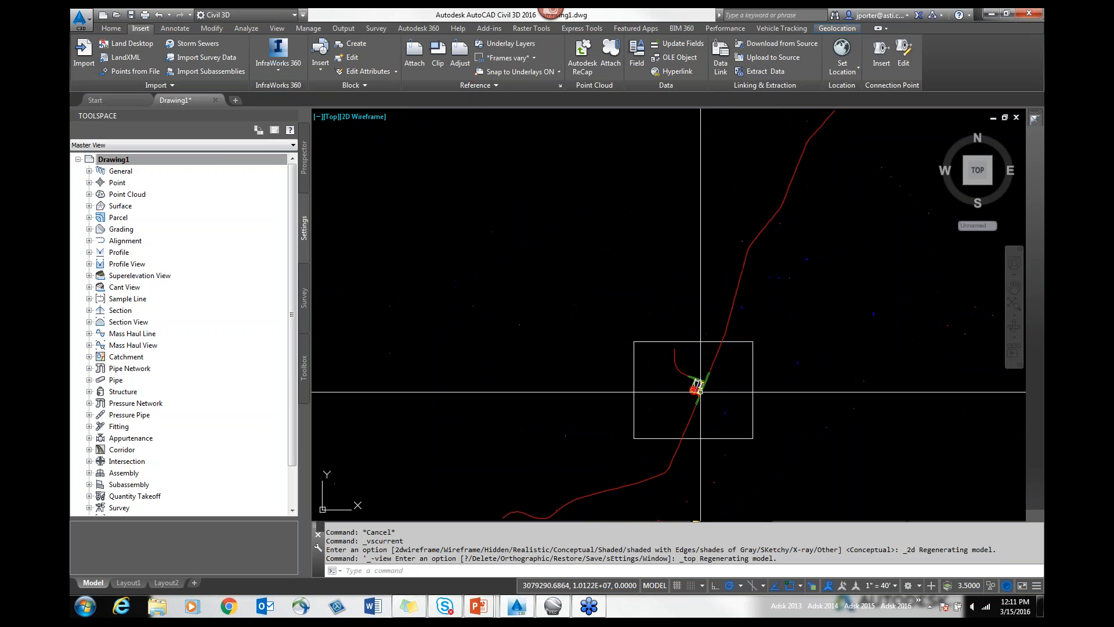
scroll(699, 345, "up", 10)
scroll(725, 412, "up", 3)
middle_click_drag(572, 216, 607, 373)
Close the Toolspace to enlarge the drawing area around the building and parking lots
left_click(292, 114)
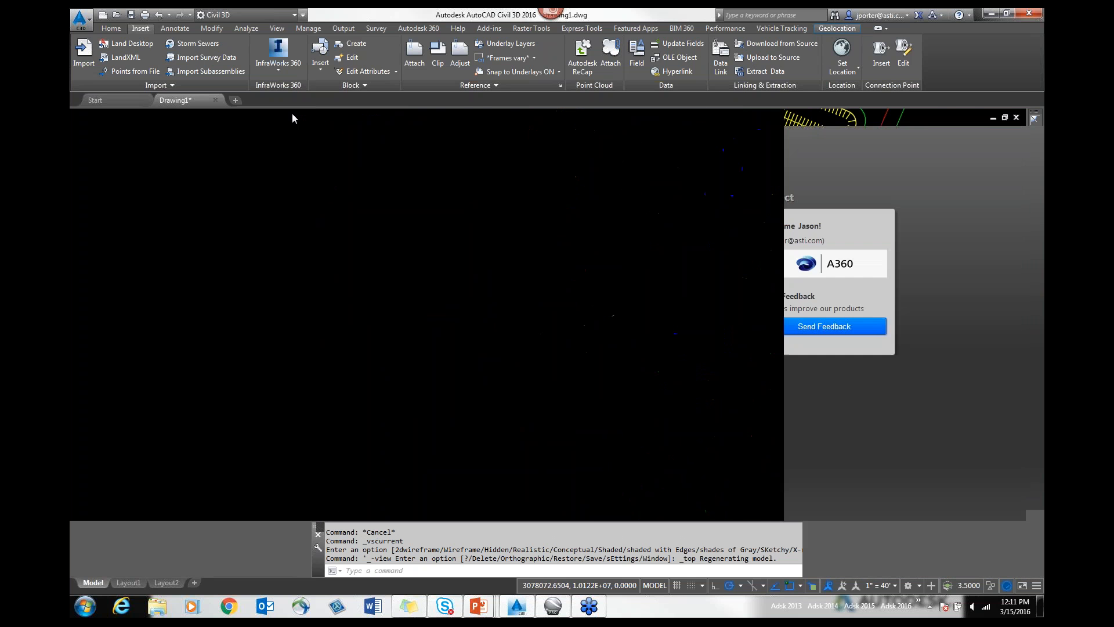
middle_click_drag(667, 365, 625, 306)
scroll(625, 306, "down", 2)
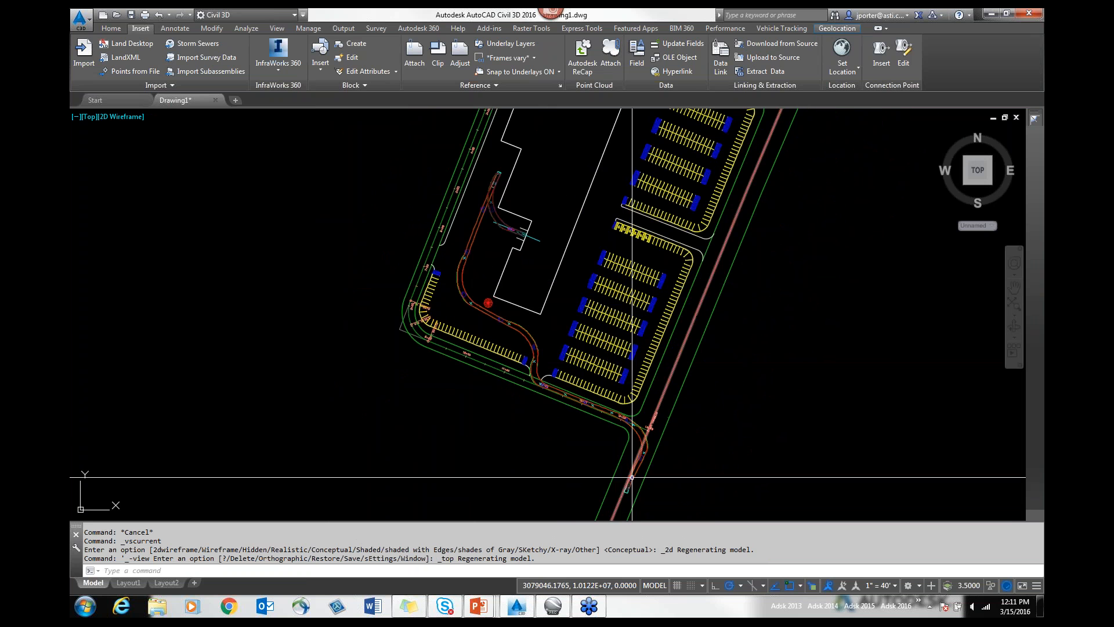
Play the truck's swept path animation in plan and in 3D, then close the animation without saving the viewpoint
left_click(778, 29)
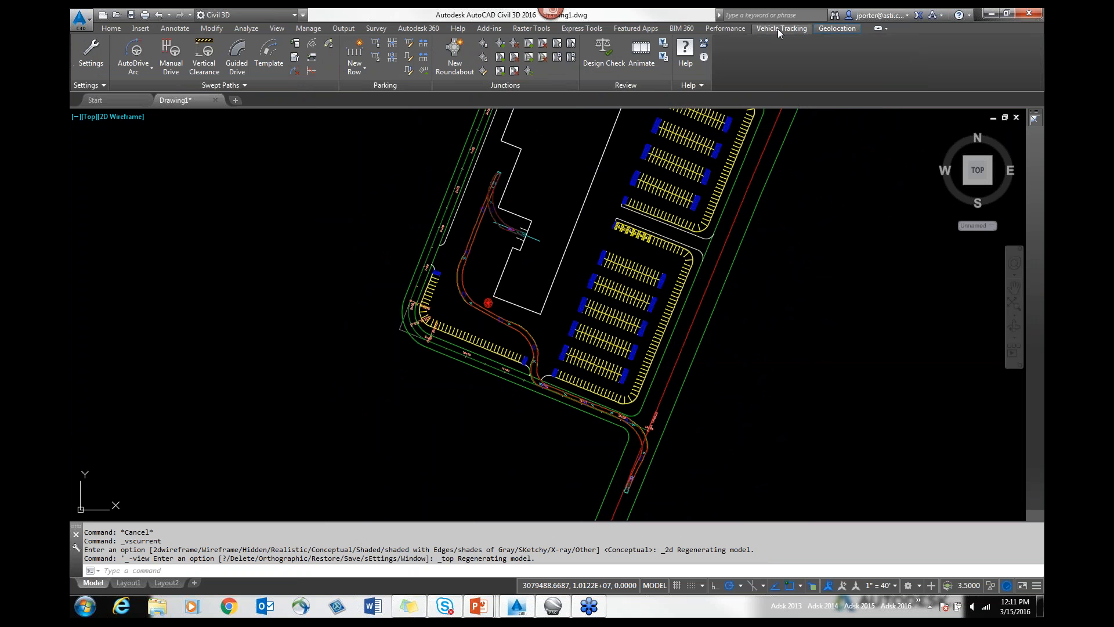
left_click(642, 55)
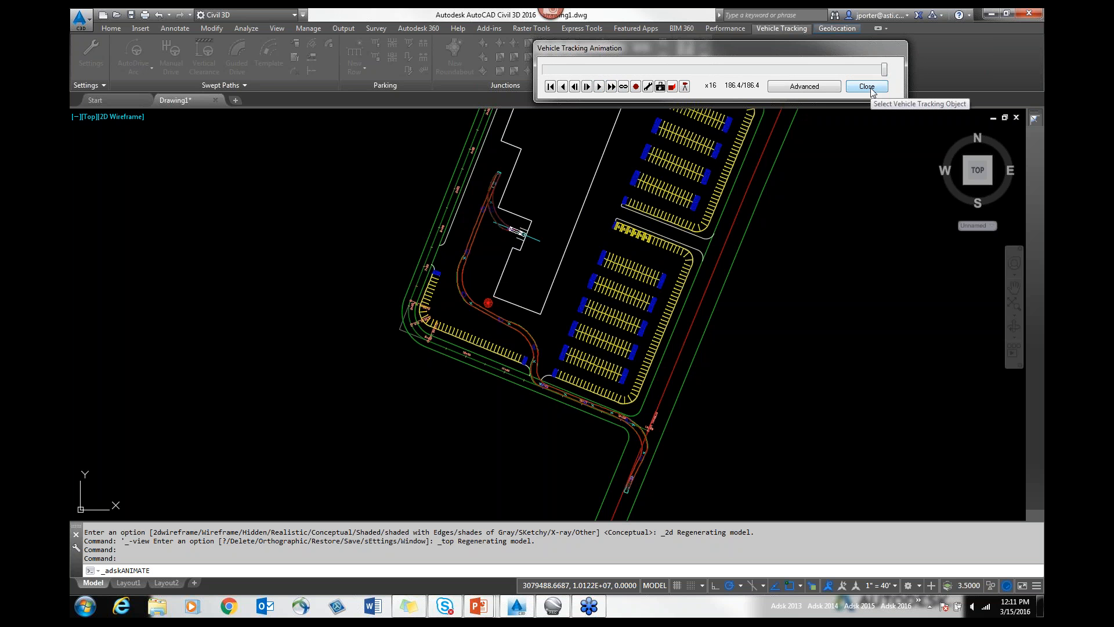
left_click(672, 87)
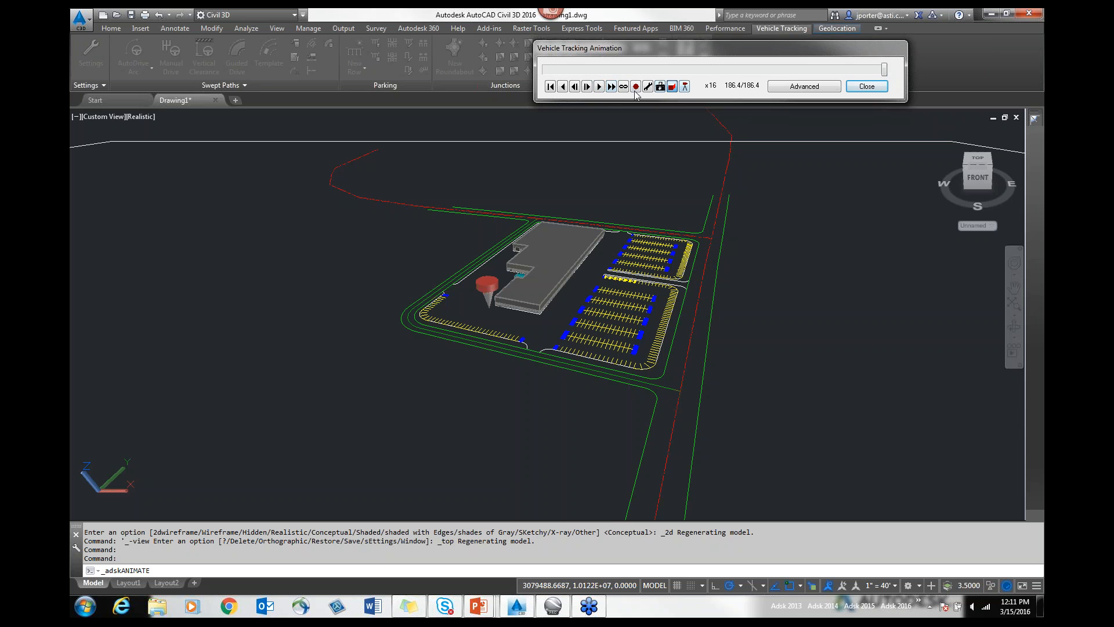
left_click(599, 87)
left_click(874, 86)
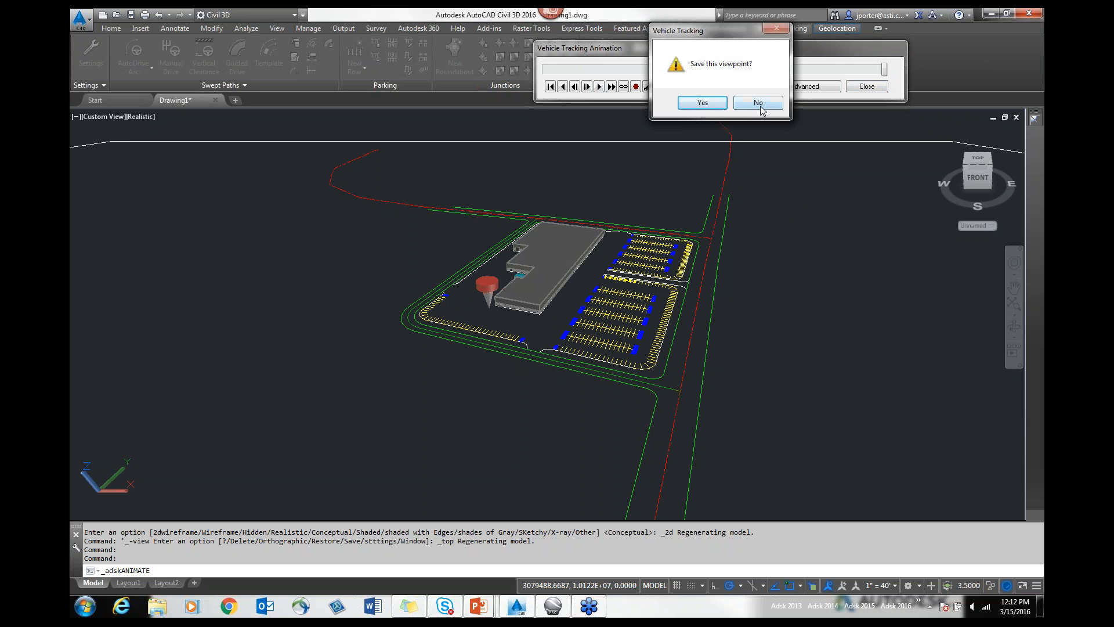
left_click(760, 105)
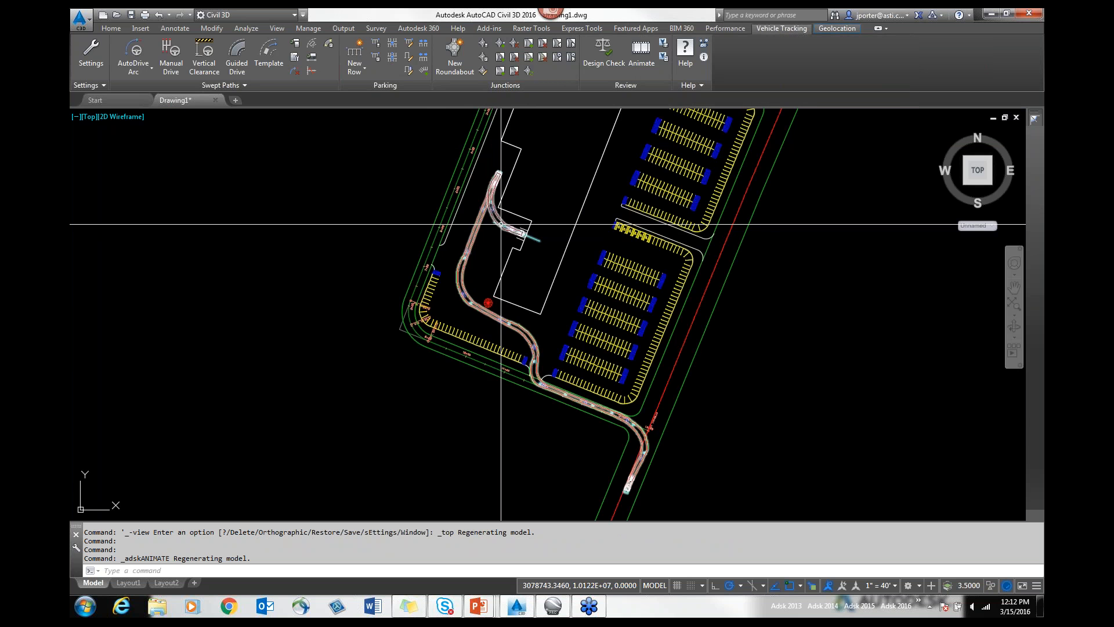
Check the existing ground elevations inside the building footprint near the loading dock
scroll(574, 296, "up", 7)
mouse_move(566, 305)
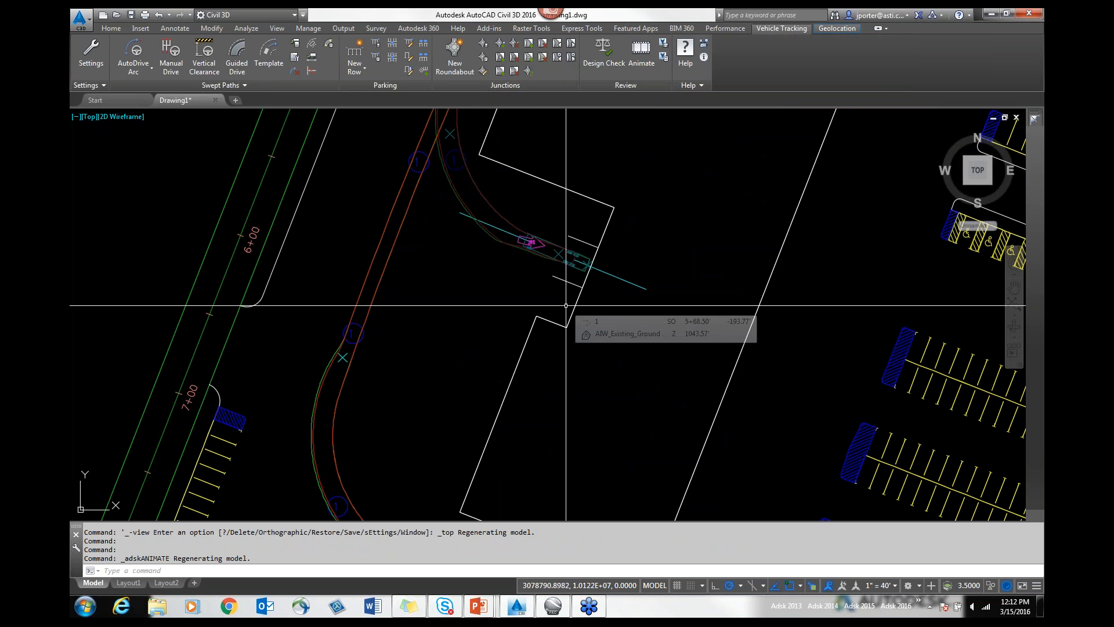
mouse_move(734, 302)
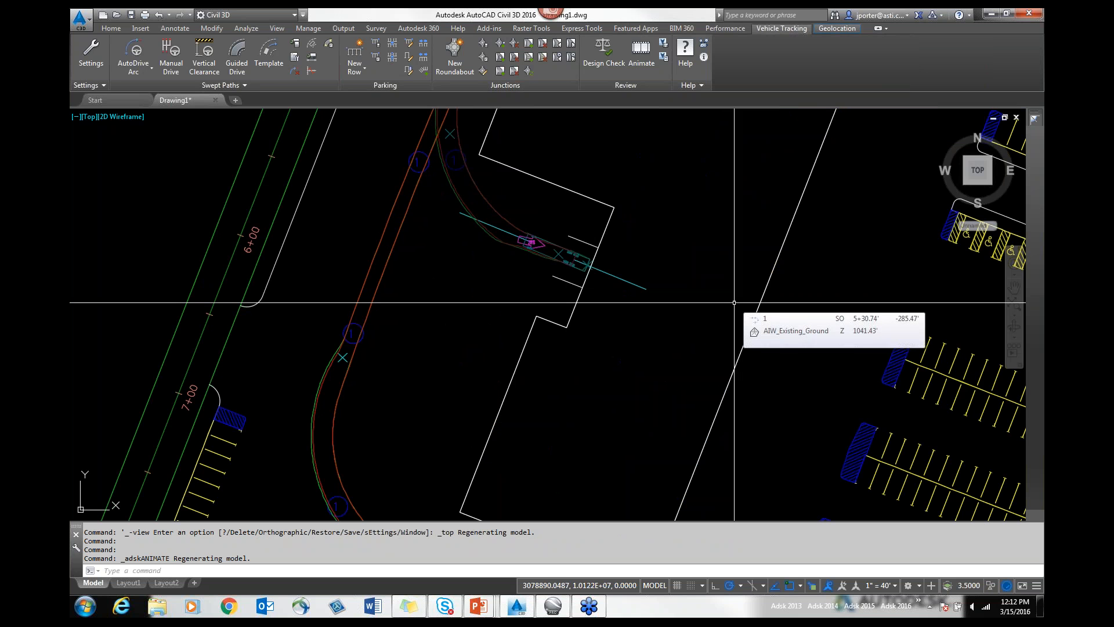